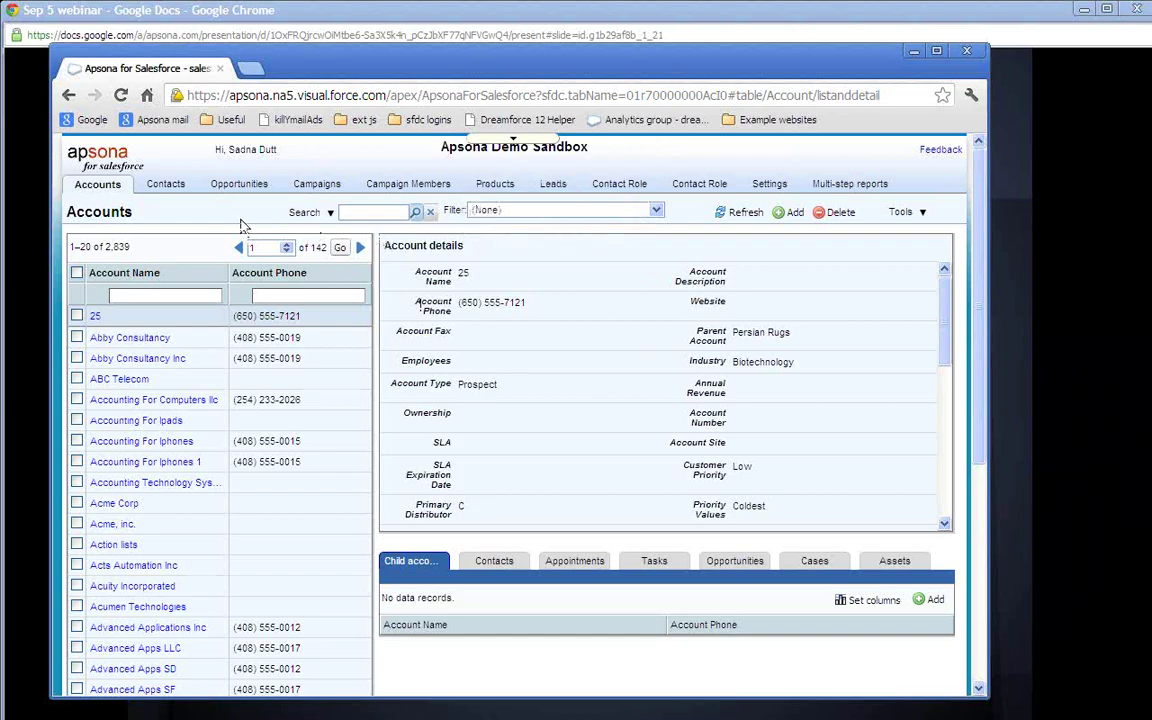
# Step: Start a new filter on the Contacts records
pyautogui.click(558, 216)
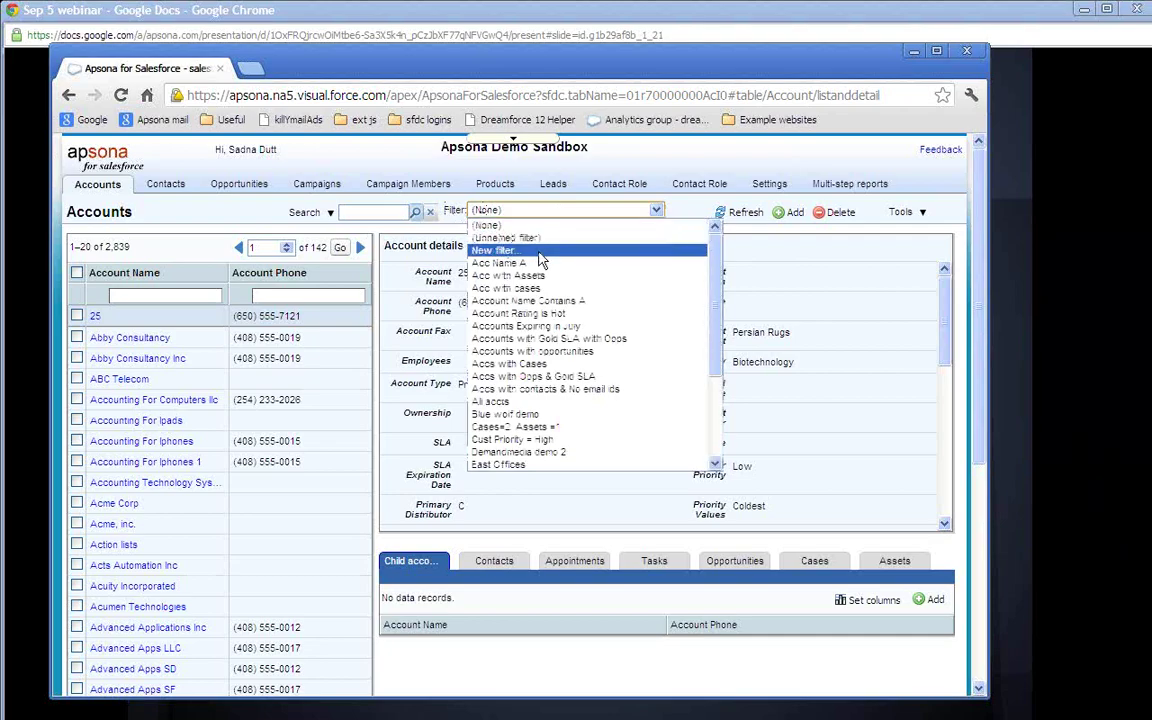
pyautogui.click(178, 192)
pyautogui.click(178, 192)
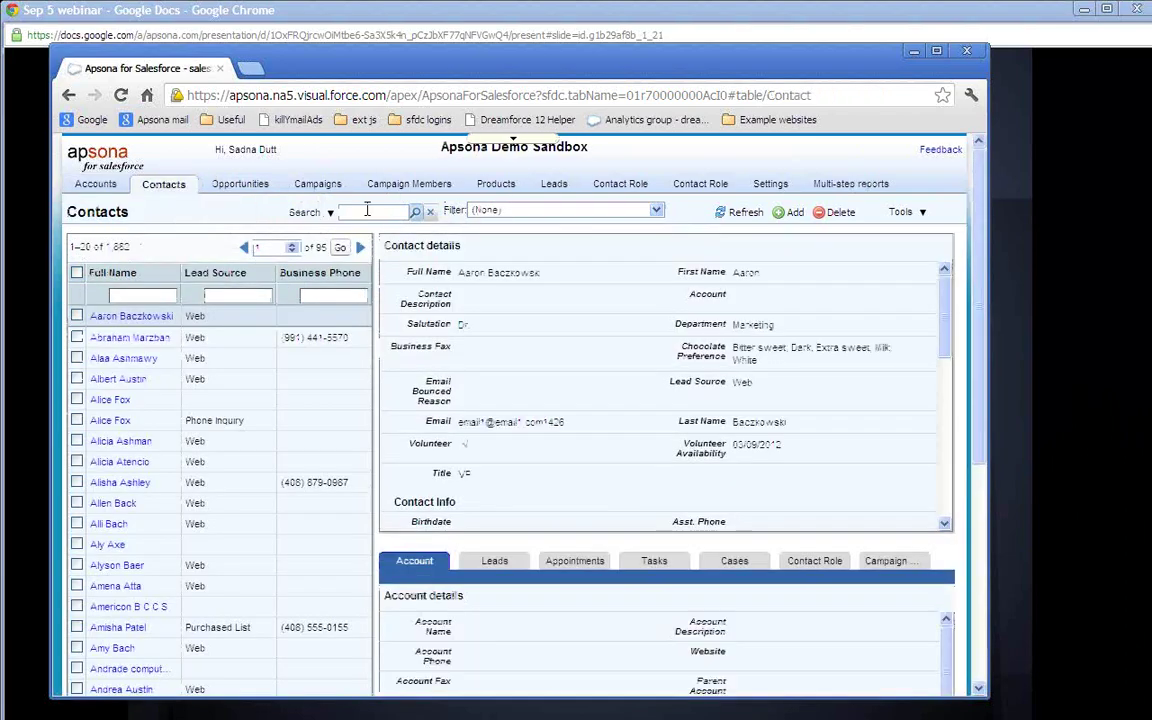
pyautogui.click(519, 212)
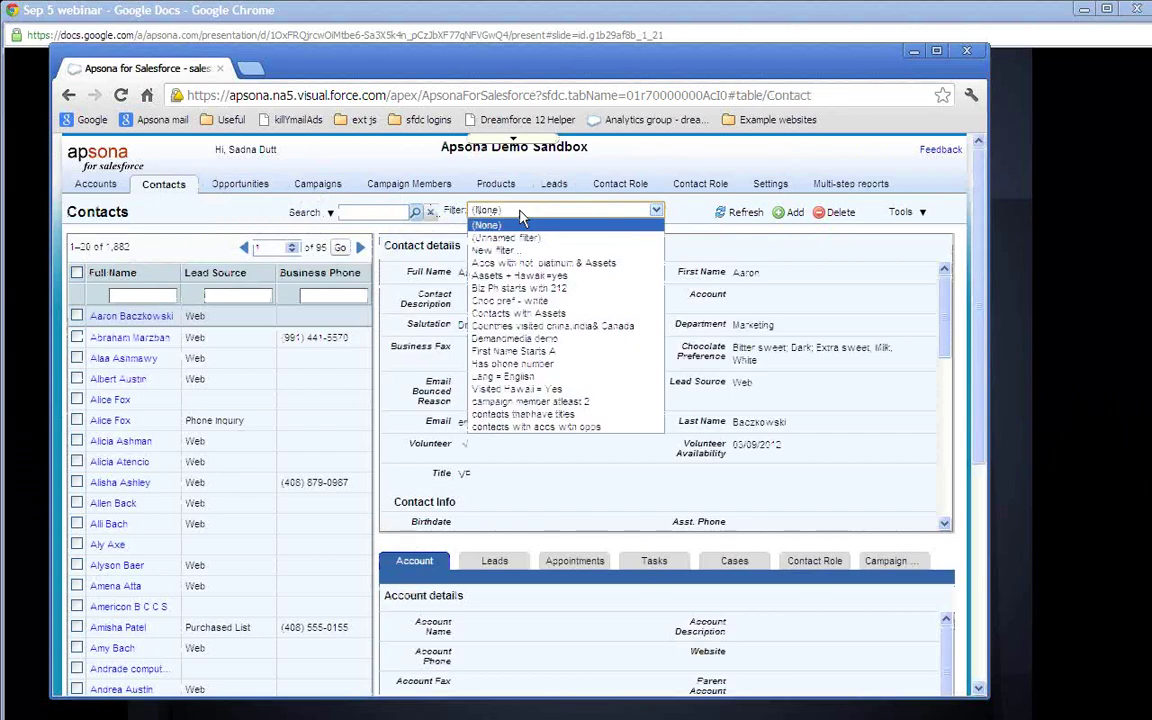
pyautogui.click(522, 252)
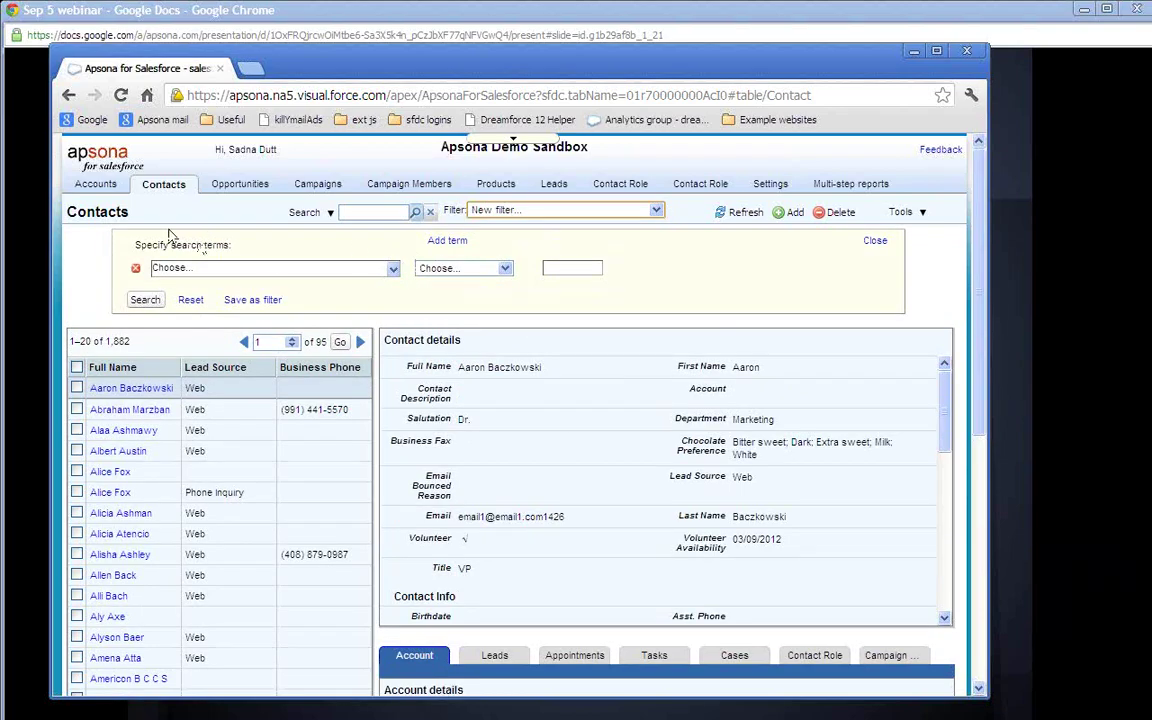
# Step: Start a new filter on the Accounts records
pyautogui.click(112, 189)
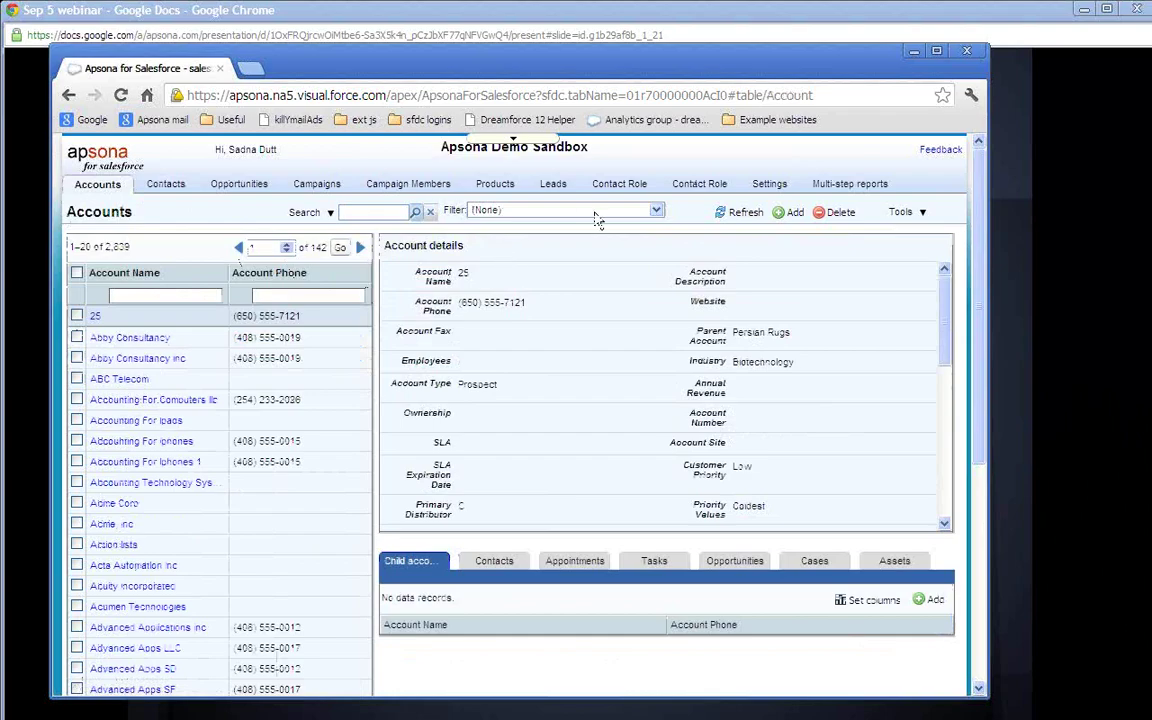
pyautogui.click(600, 212)
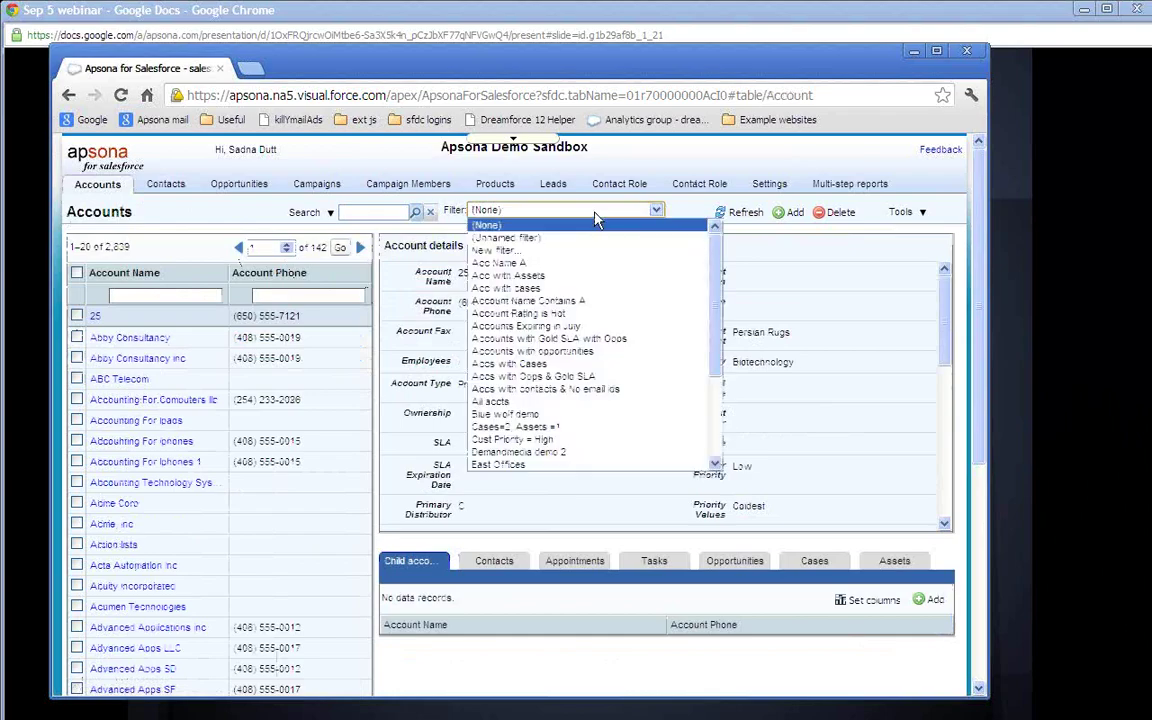
pyautogui.click(614, 258)
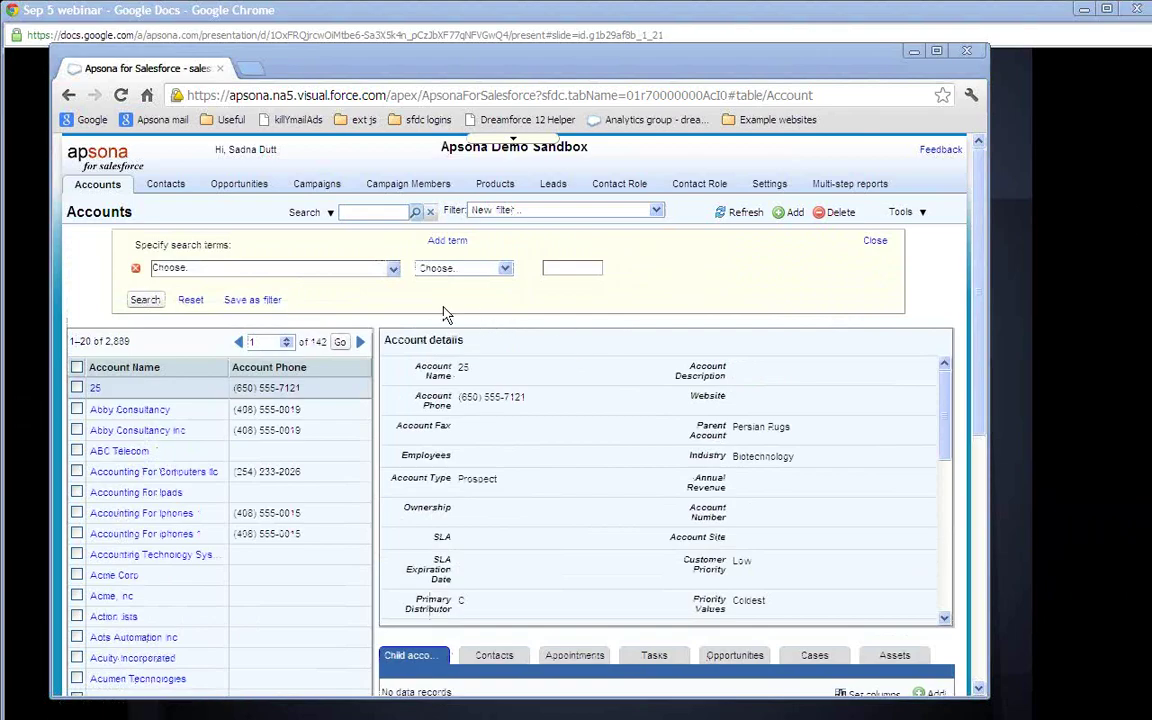
# Step: Set the search term's field to Account Type and check the operators available for it
pyautogui.click(395, 276)
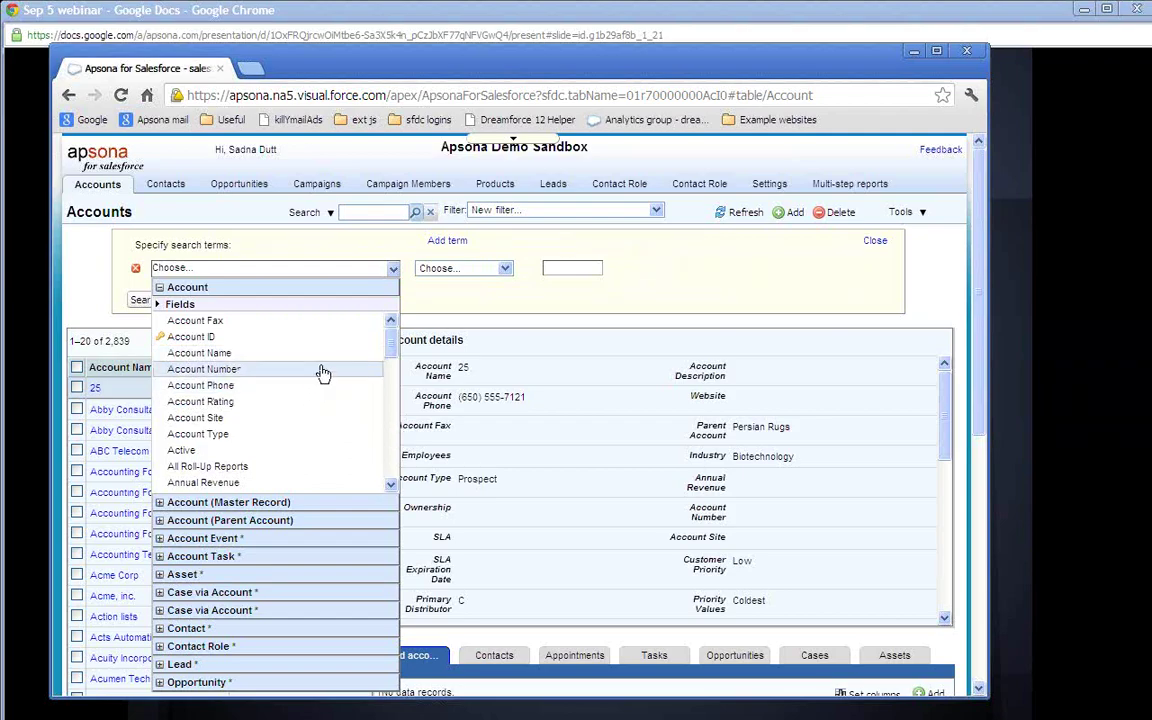
pyautogui.click(485, 270)
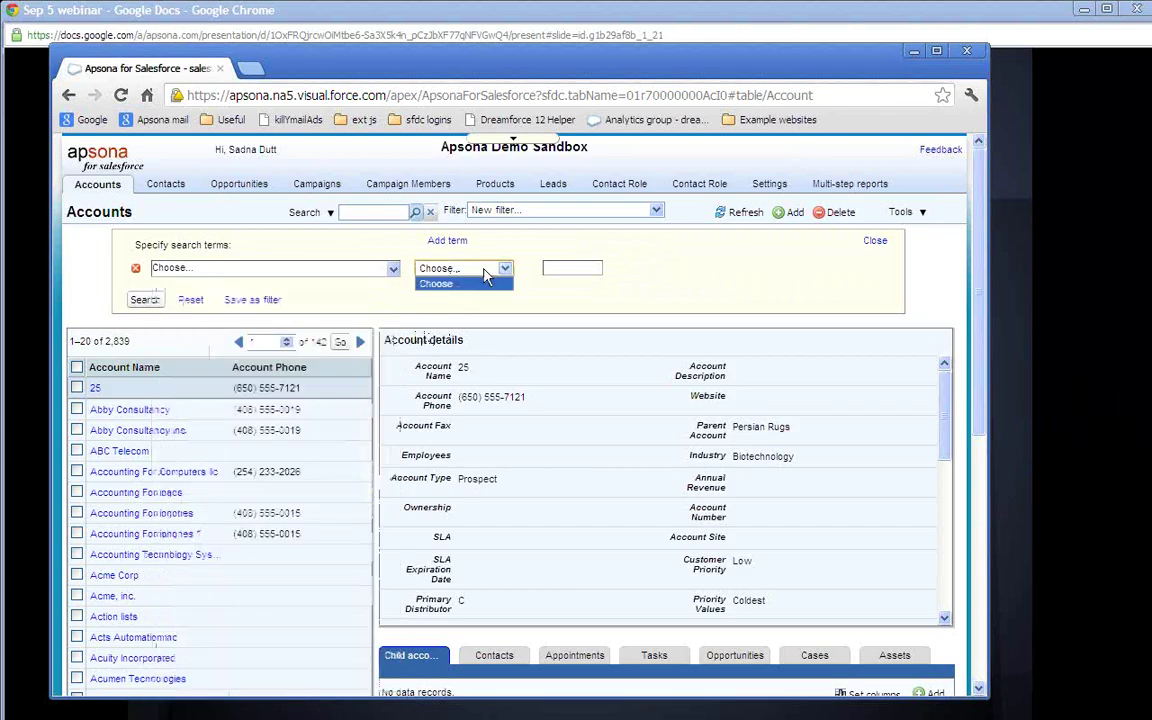
pyautogui.click(391, 278)
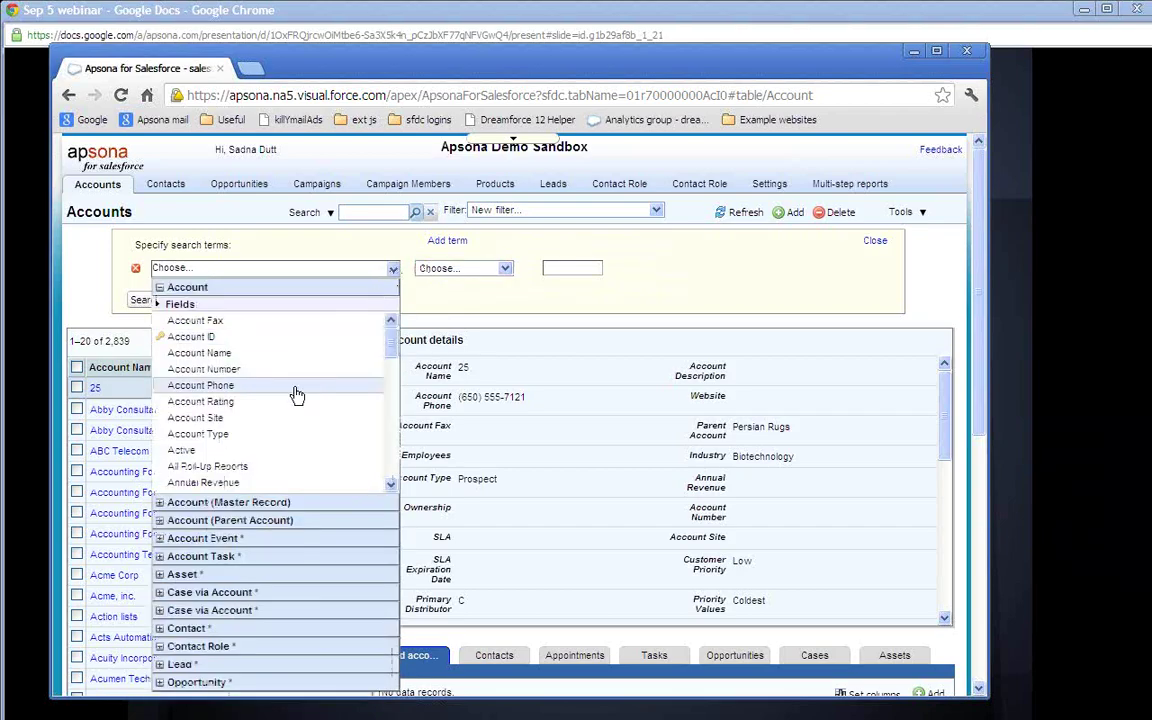
pyautogui.click(309, 436)
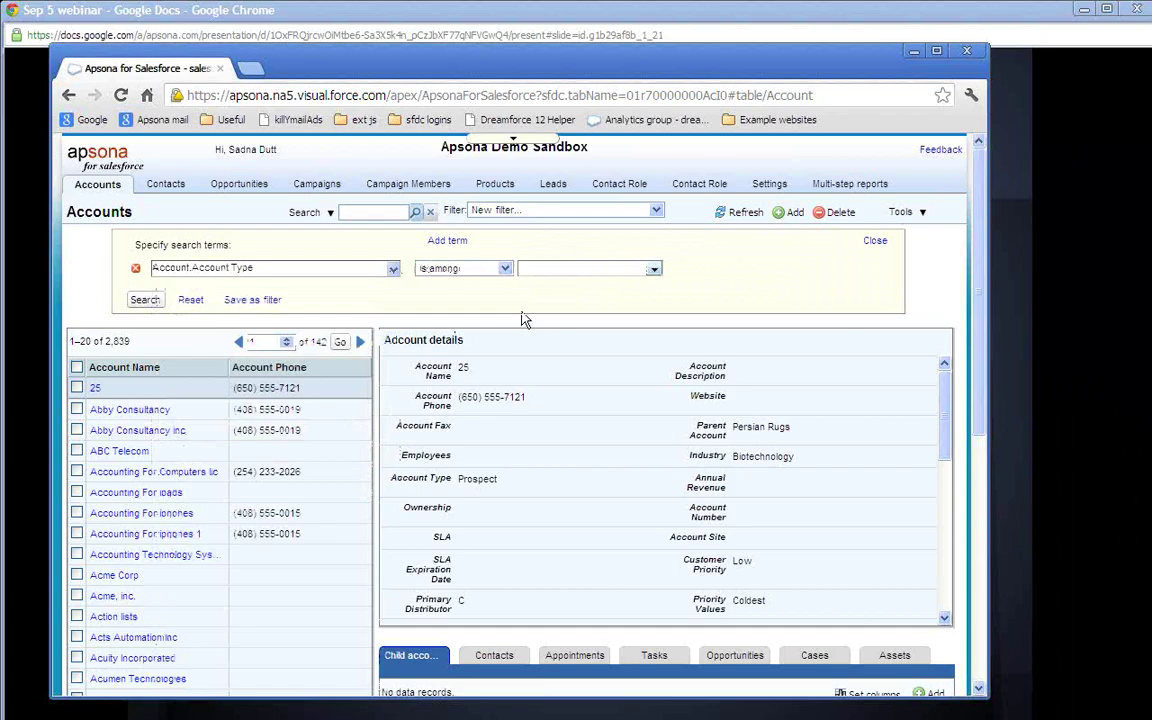
pyautogui.click(489, 270)
pyautogui.click(489, 270)
# Step: Search for accounts whose type is among Channel Partner / Reseller, Customer - Channel, Customer - Direct and Installation Partner
pyautogui.click(604, 272)
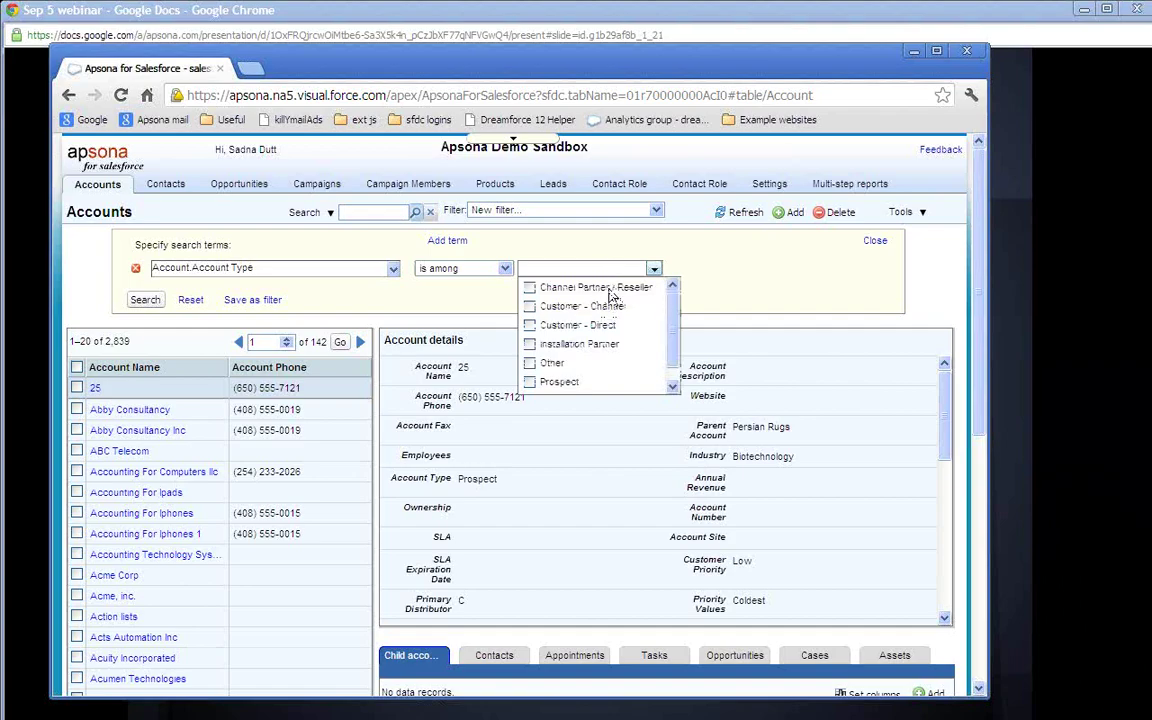
pyautogui.click(545, 287)
pyautogui.click(598, 307)
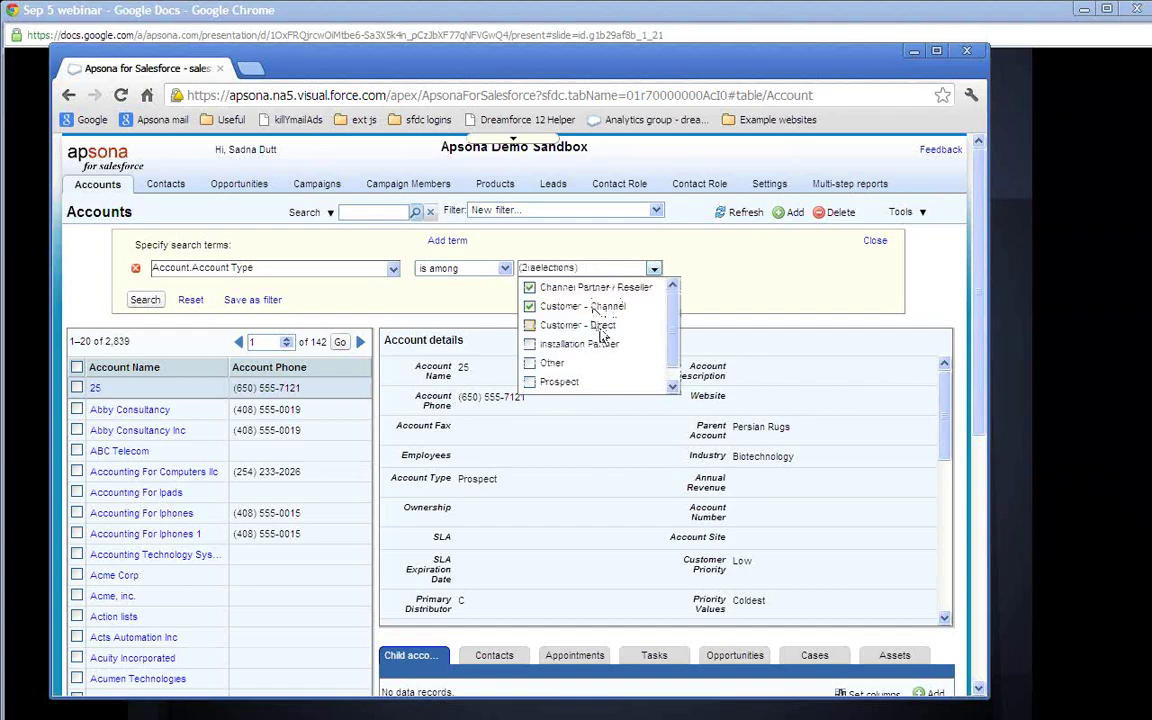
pyautogui.click(600, 325)
pyautogui.click(606, 346)
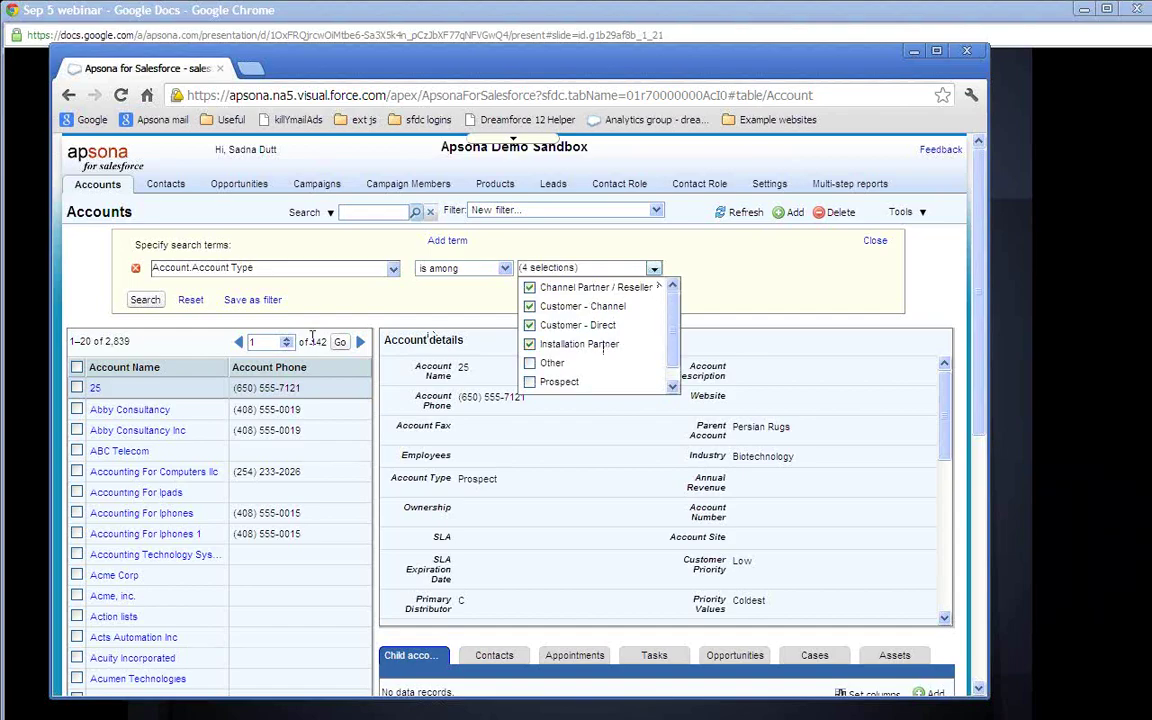
pyautogui.click(146, 301)
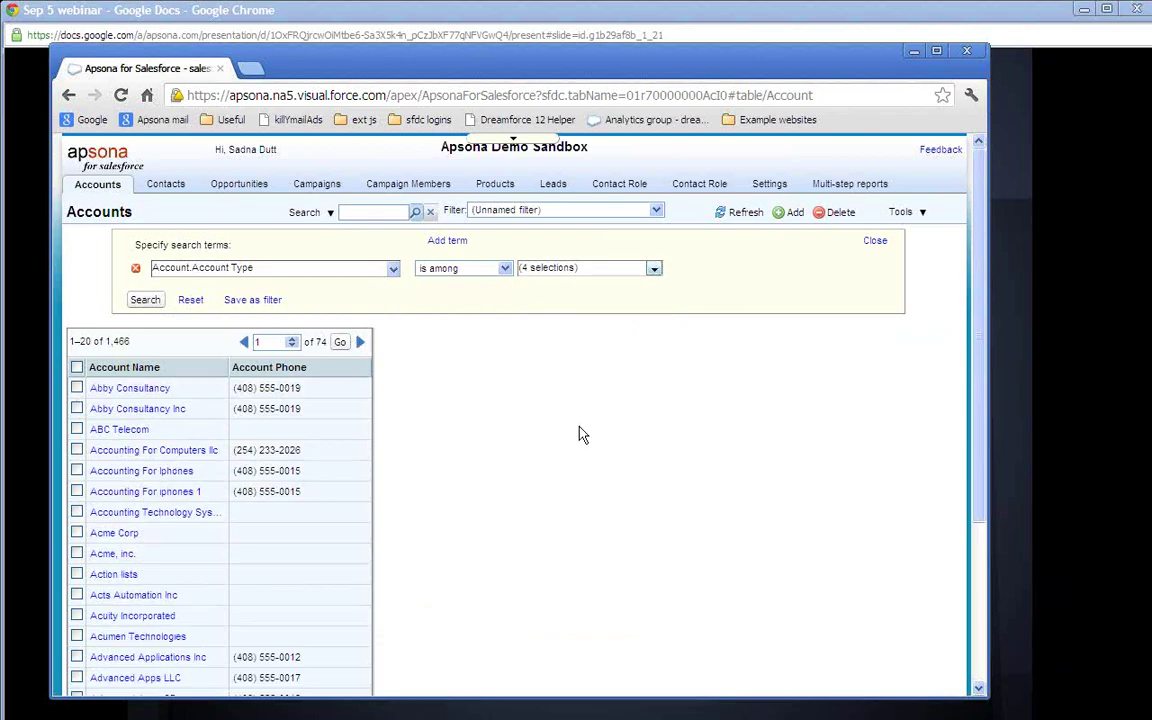
# Step: View the export options for the filtered account records and close them without exporting
pyautogui.click(918, 211)
pyautogui.click(884, 264)
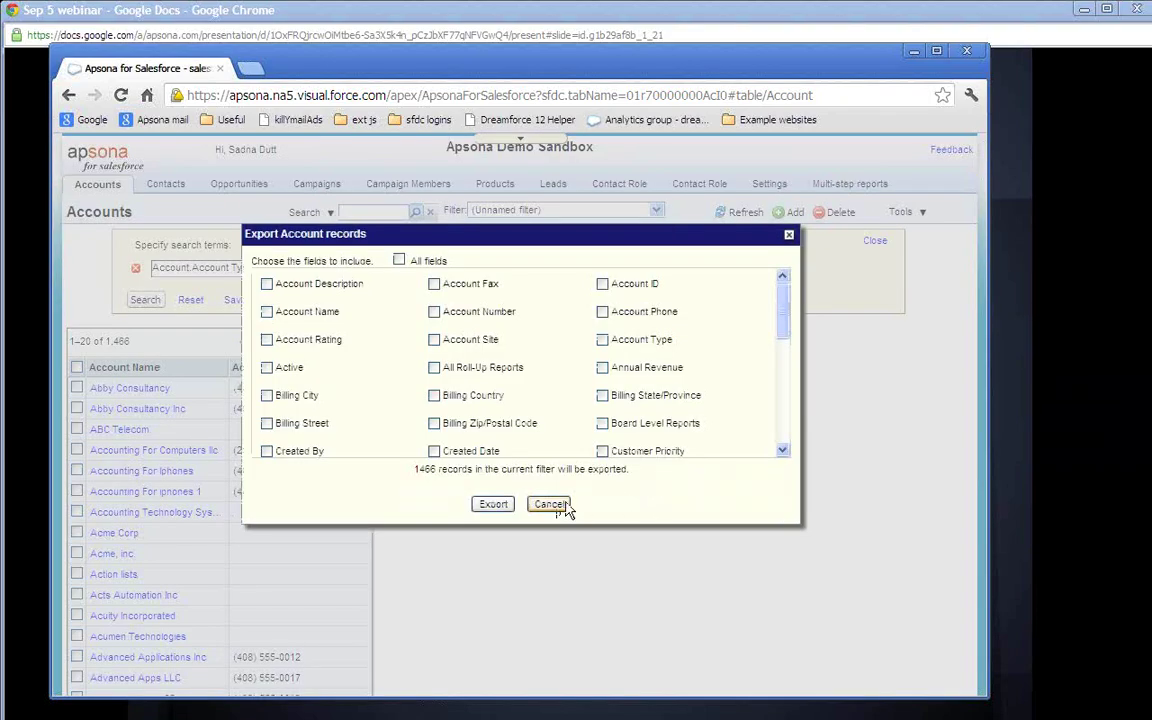
pyautogui.click(560, 508)
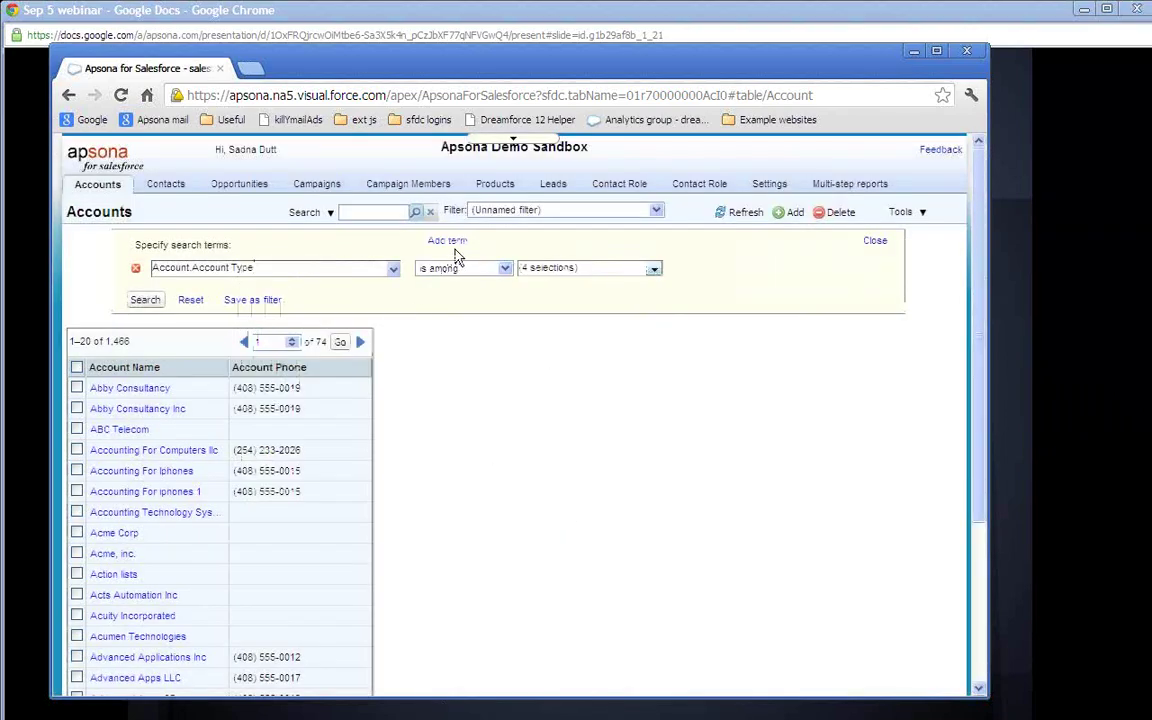
# Step: Replace the search term with the year only of Expiration Date, equal to 2012, and run the search
pyautogui.click(391, 271)
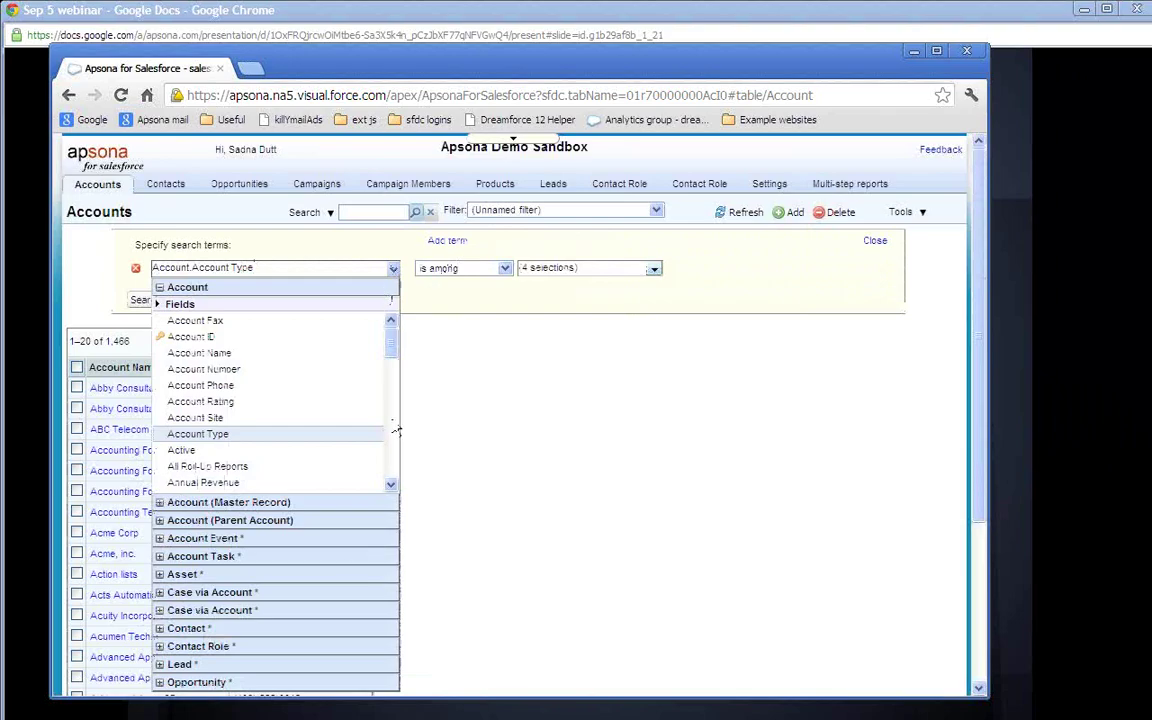
pyautogui.scroll(-3, 396, 437)
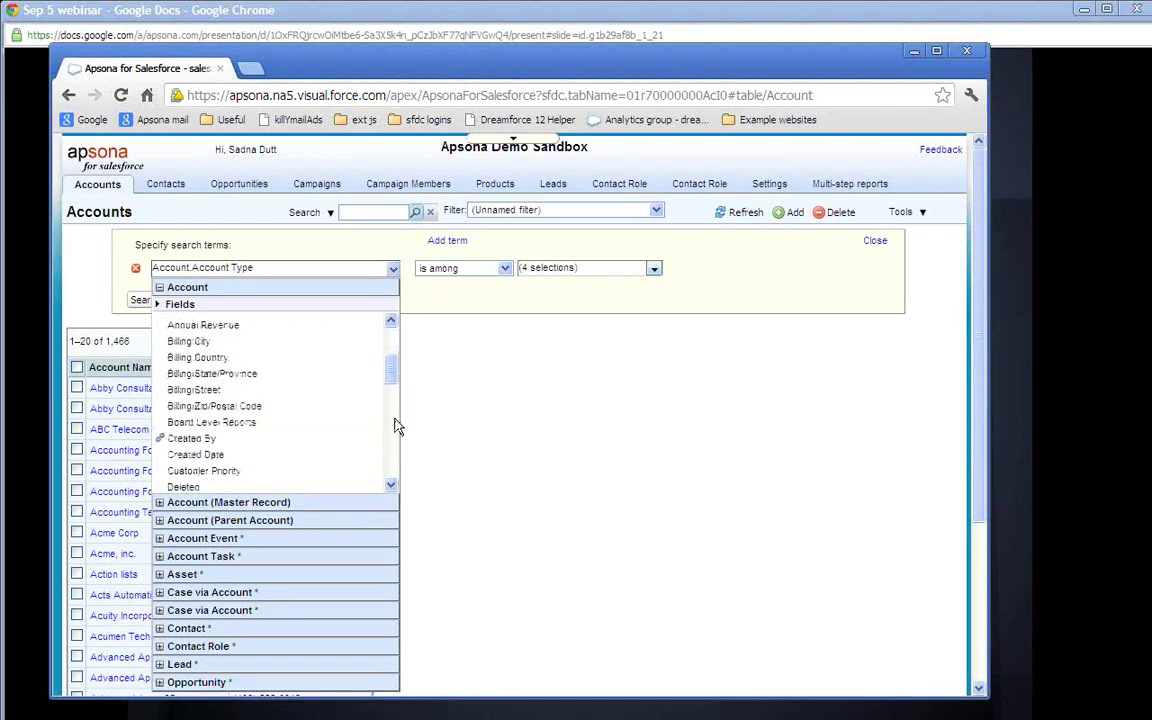
pyautogui.scroll(-3, 396, 427)
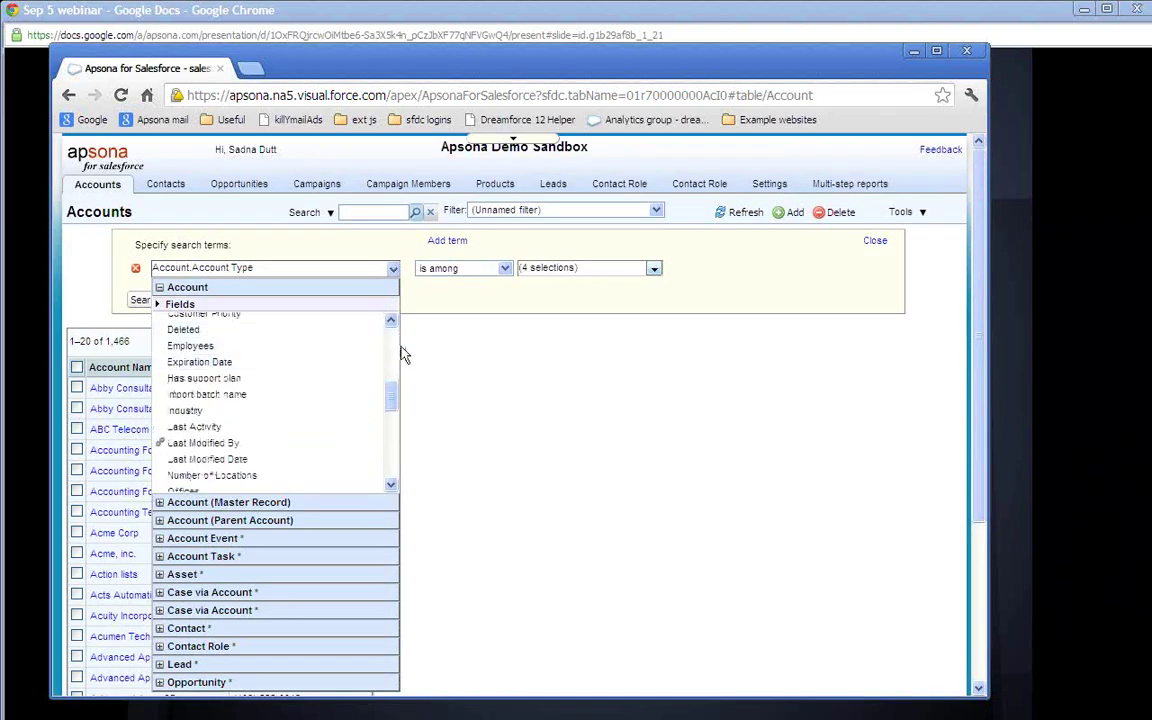
pyautogui.moveTo(337, 365)
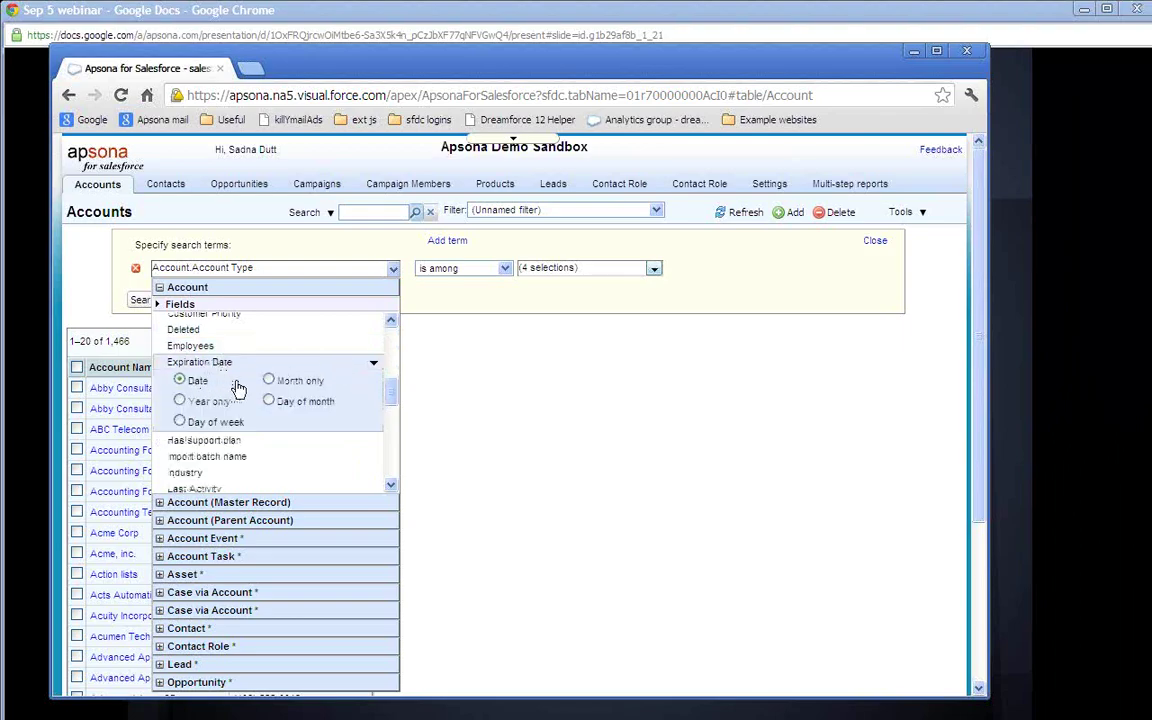
pyautogui.click(181, 402)
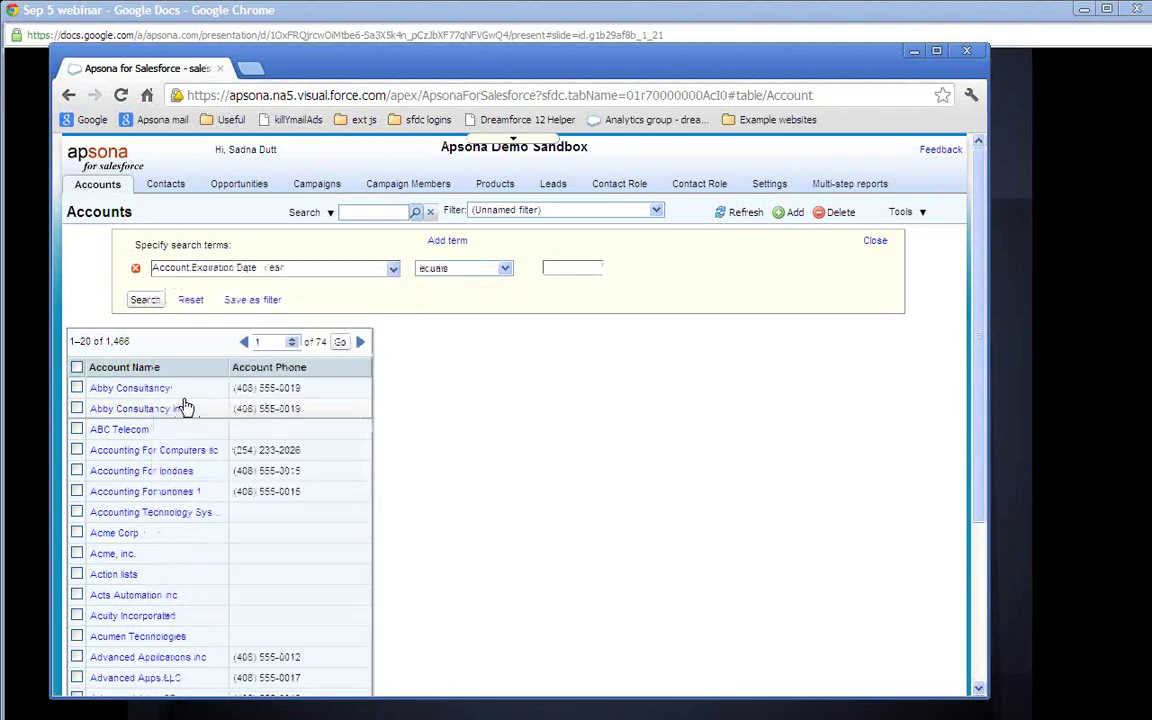
pyautogui.click(552, 271)
pyautogui.write('2012')
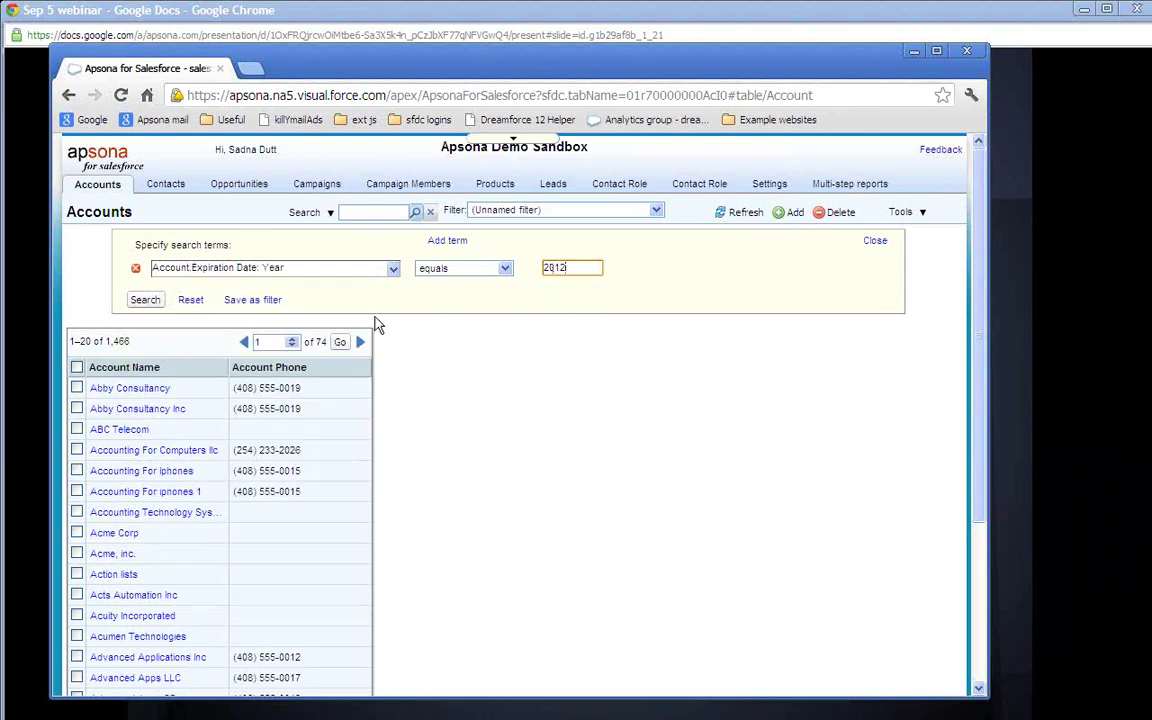
pyautogui.click(145, 299)
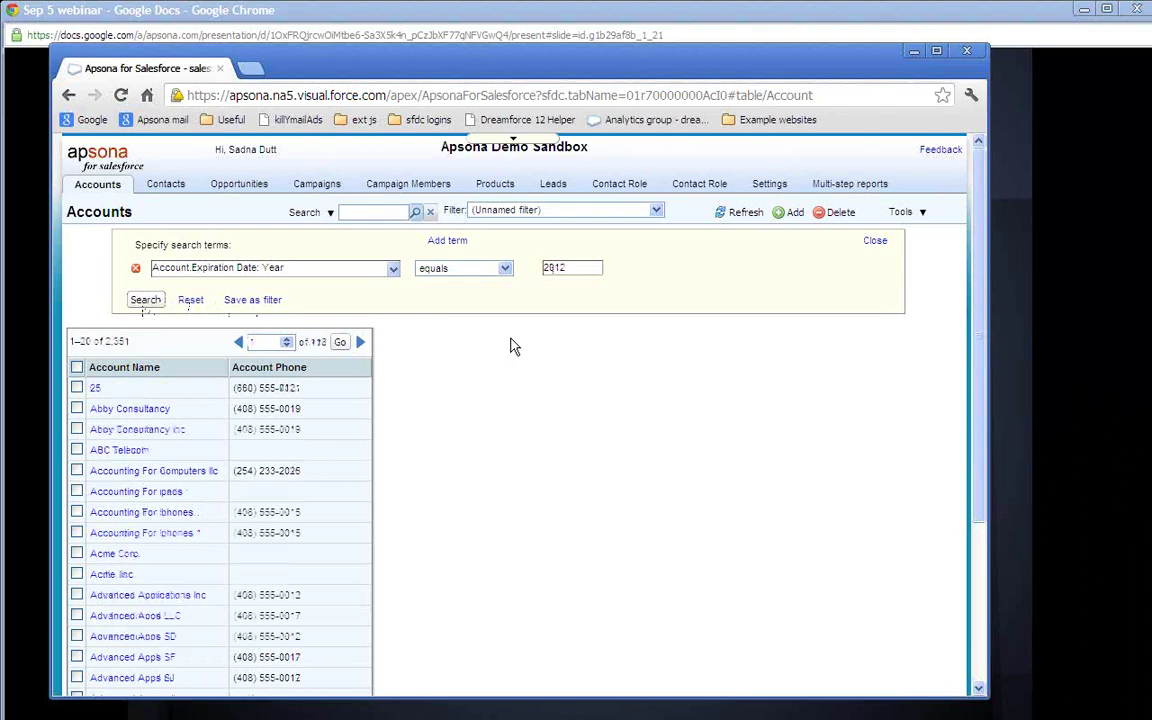
# Step: Examine the Account fields available for the search term, including the record ID and the link fields
pyautogui.click(394, 271)
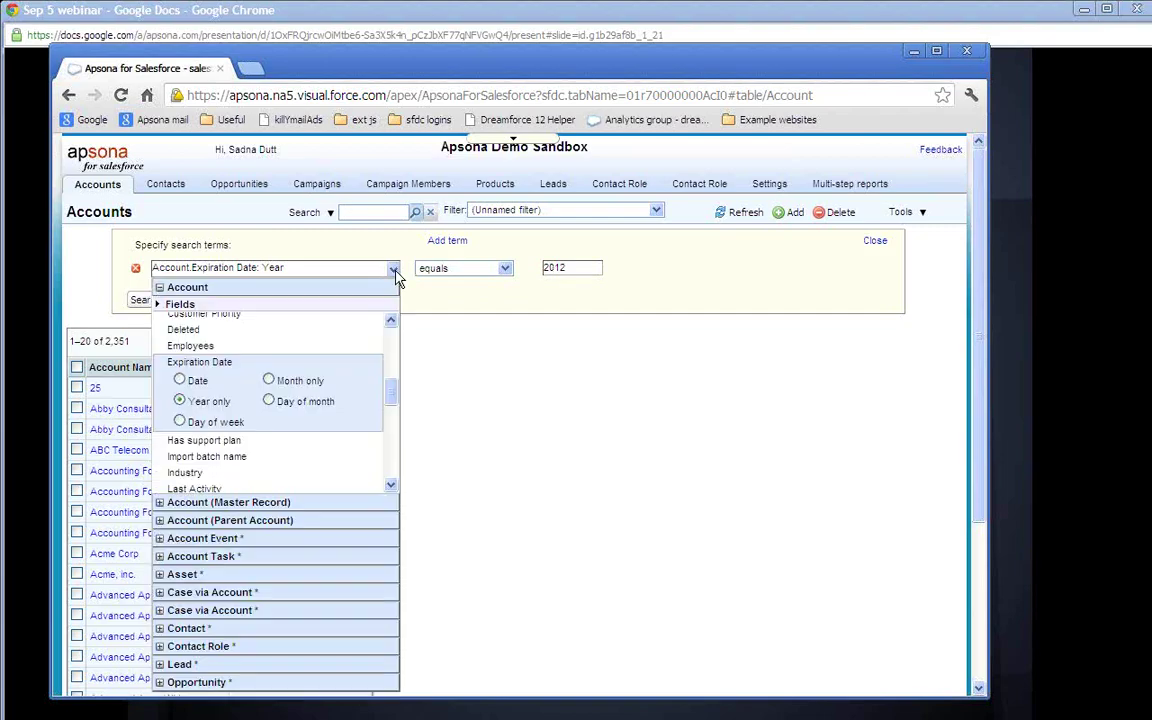
pyautogui.click(394, 365)
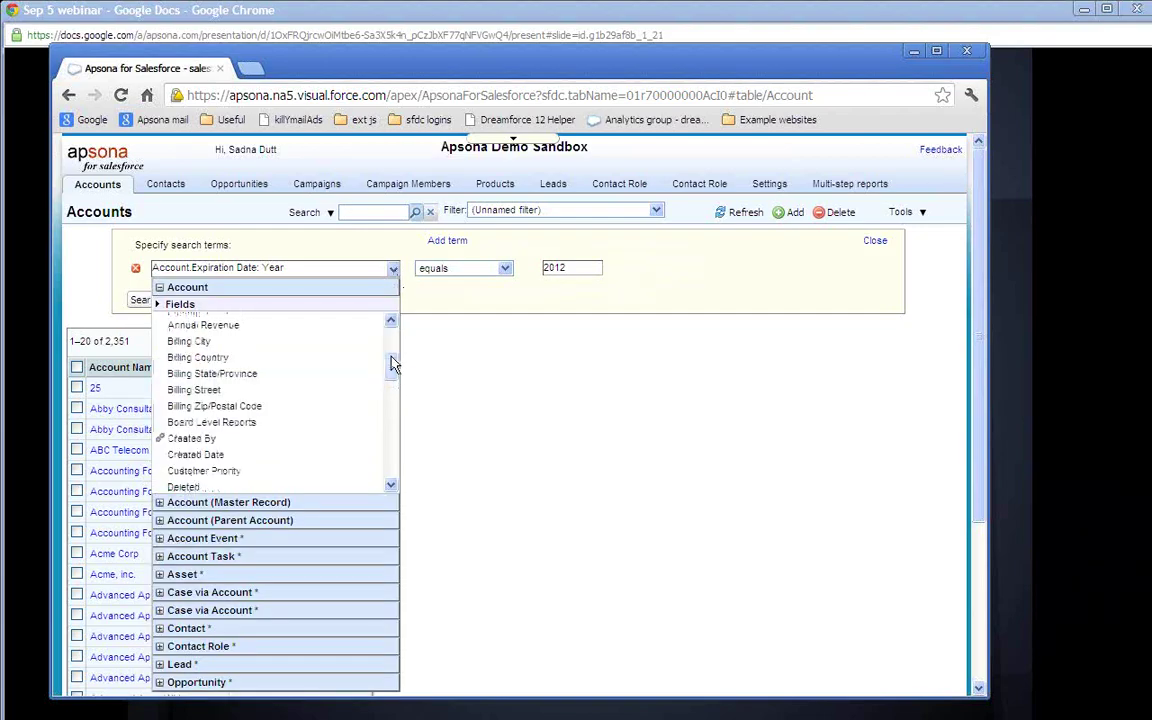
pyautogui.click(394, 330)
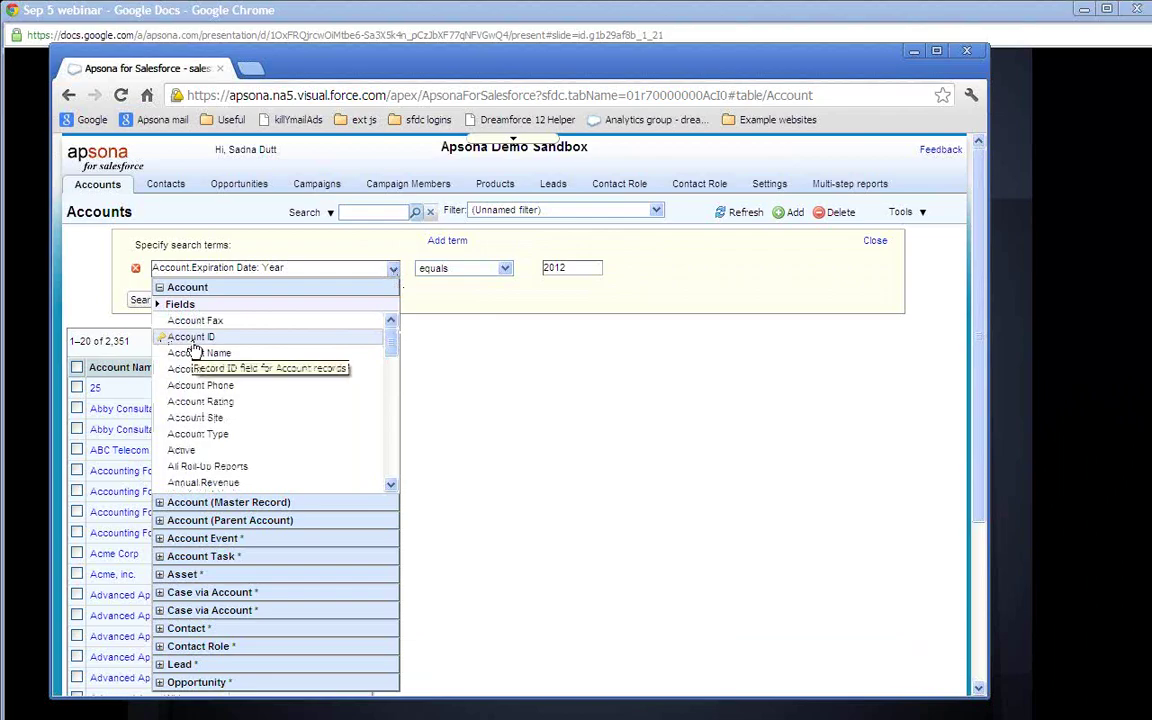
pyautogui.scroll(-3, 196, 346)
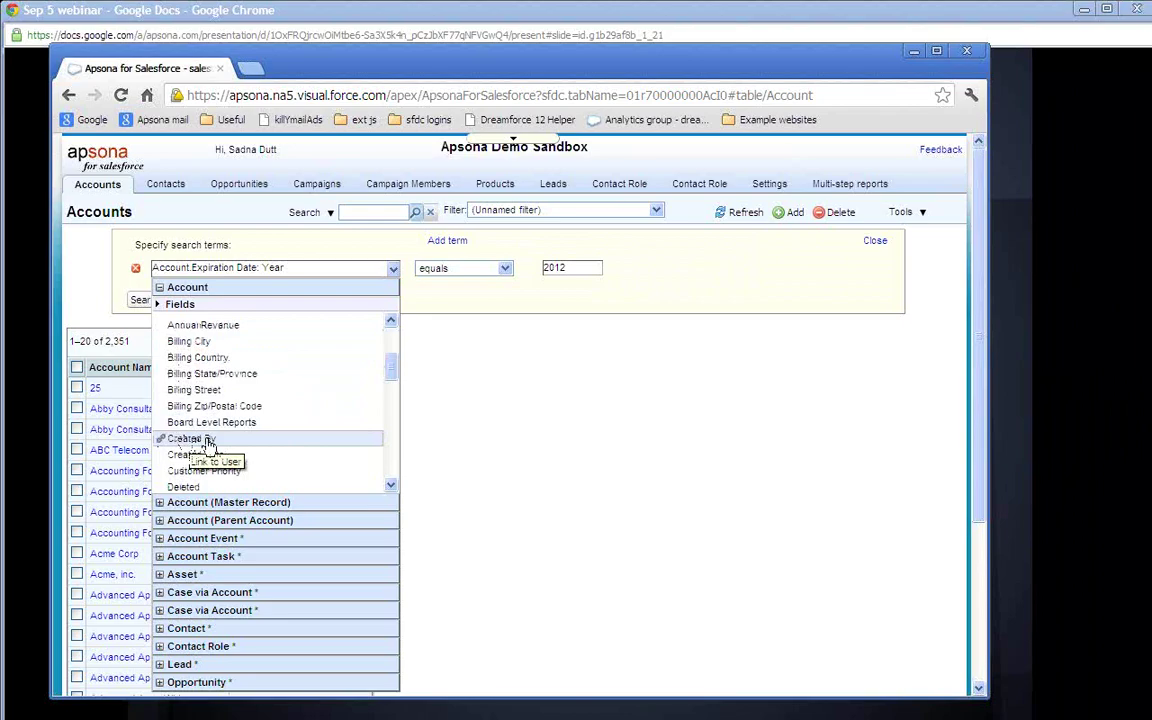
pyautogui.click(393, 435)
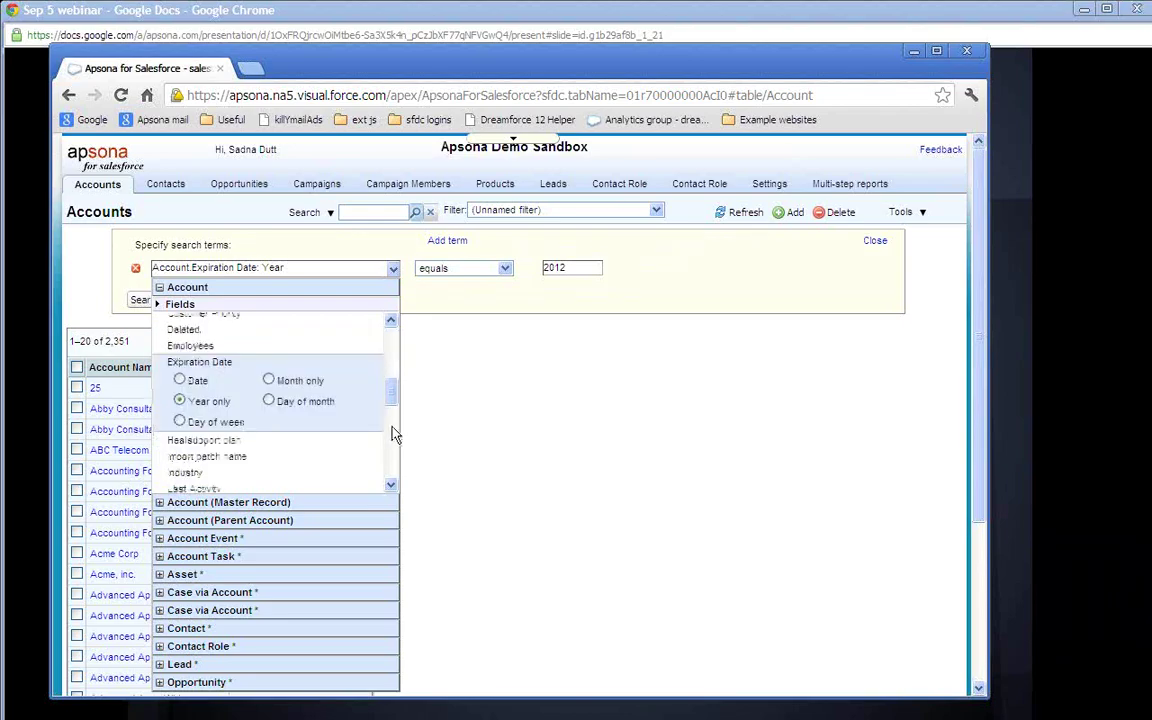
pyautogui.click(393, 435)
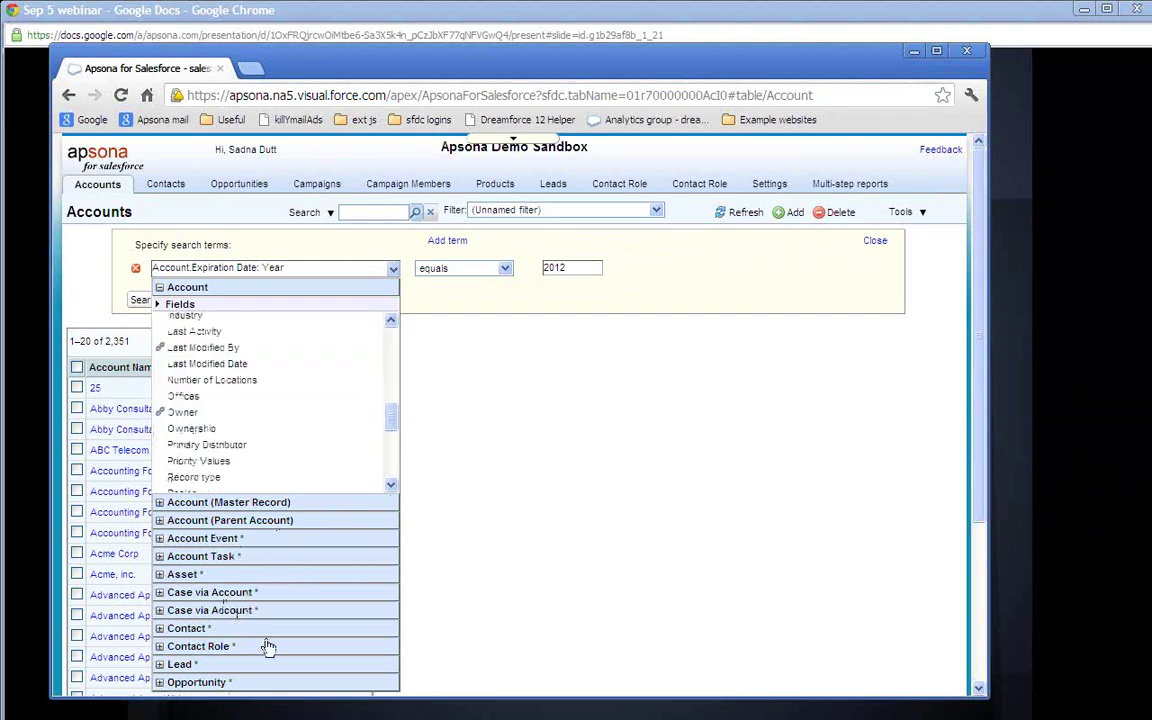
# Step: Change the search term's field to the Stage field of the related Opportunity object
pyautogui.click(248, 686)
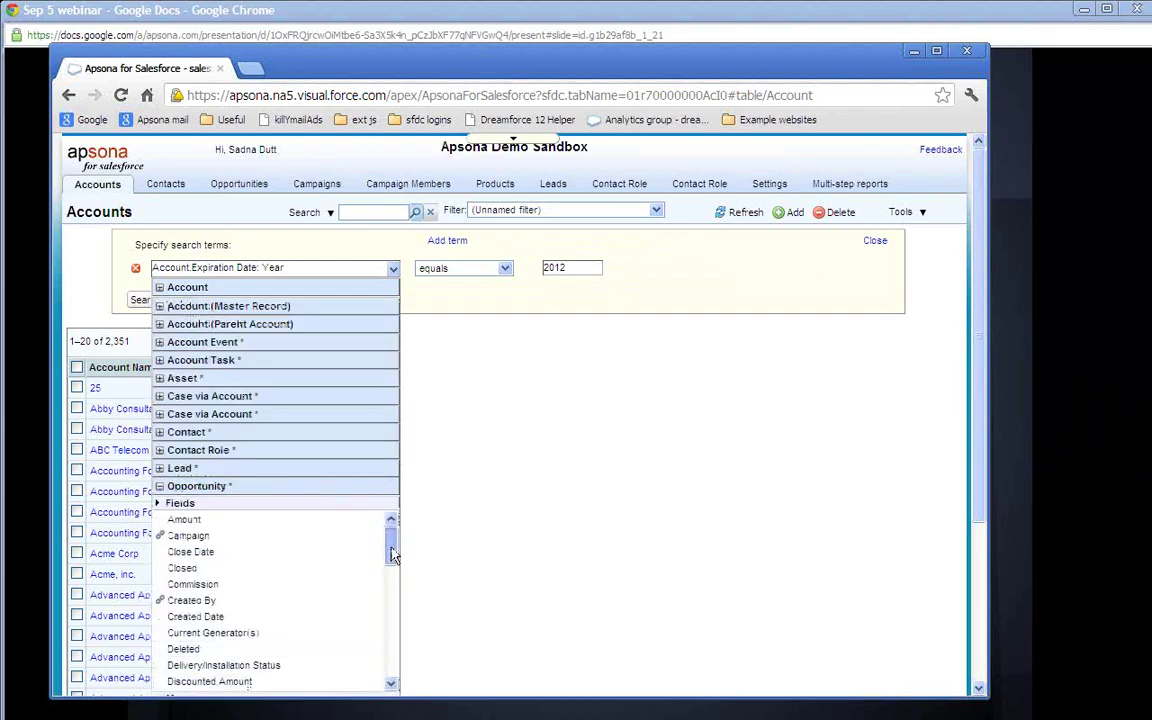
pyautogui.moveTo(393, 556)
pyautogui.mouseDown()
pyautogui.moveTo(393, 570)
pyautogui.moveTo(394, 552)
pyautogui.mouseUp()
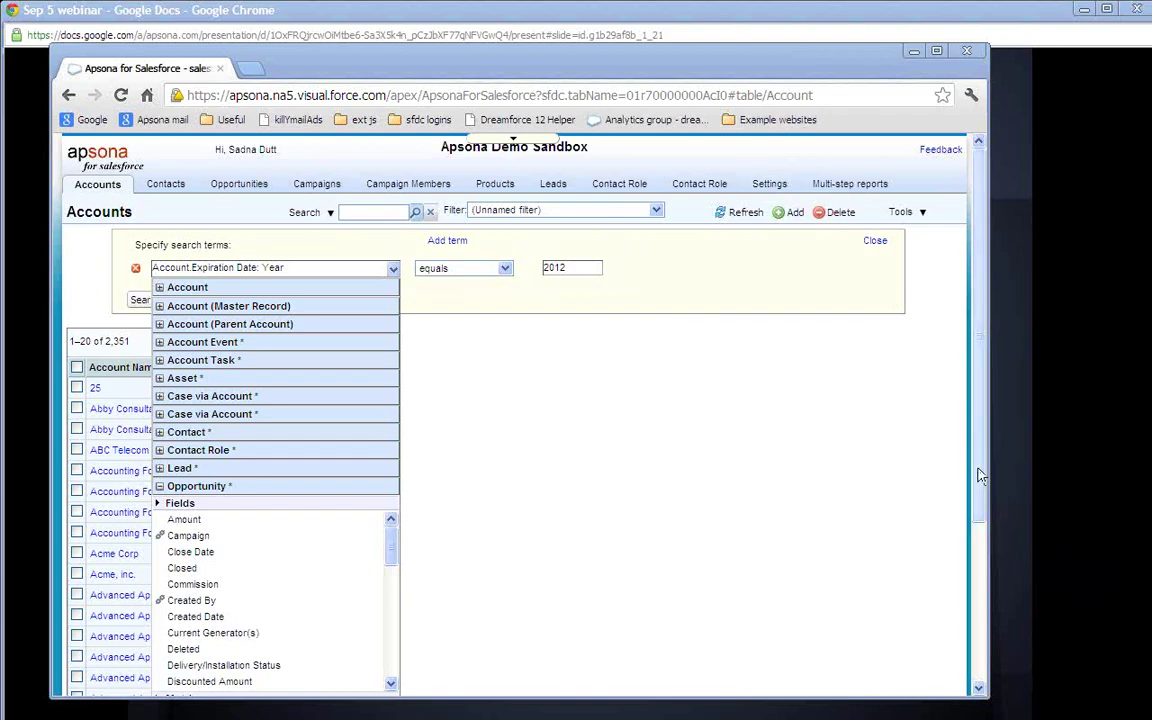
pyautogui.moveTo(977, 483)
pyautogui.mouseDown()
pyautogui.moveTo(977, 580)
pyautogui.moveTo(982, 490)
pyautogui.mouseUp()
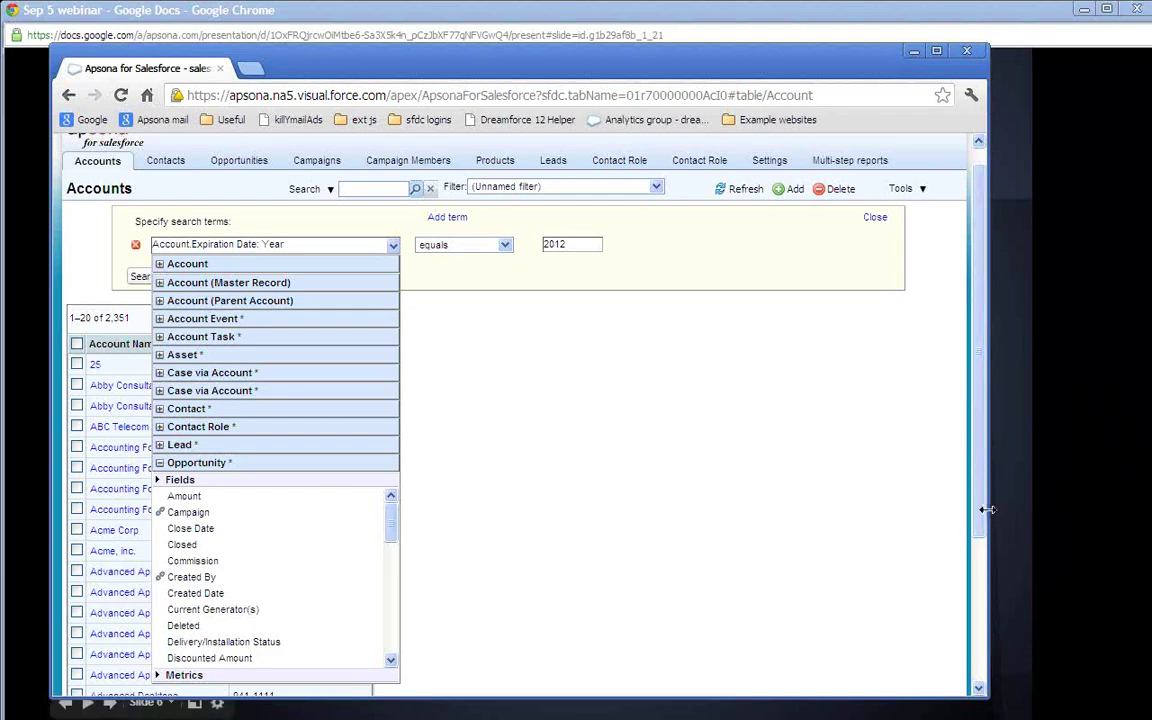
pyautogui.scroll(-1, 980, 575)
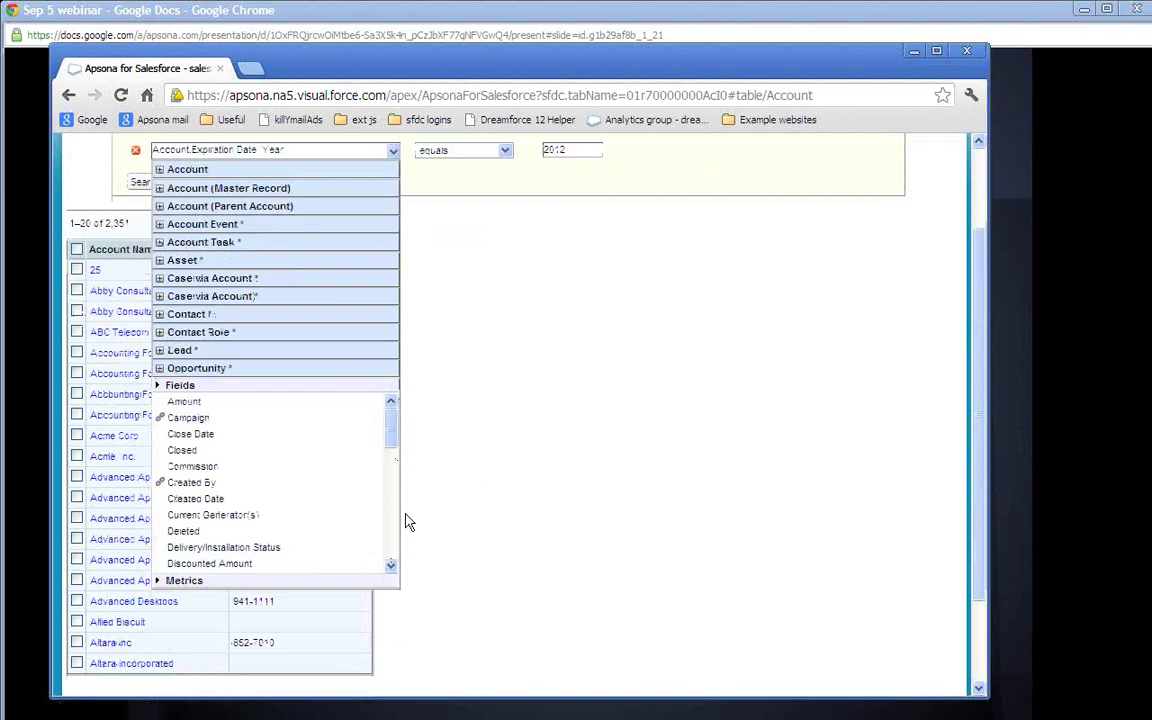
pyautogui.scroll(-3, 394, 515)
pyautogui.scroll(-3, 394, 515)
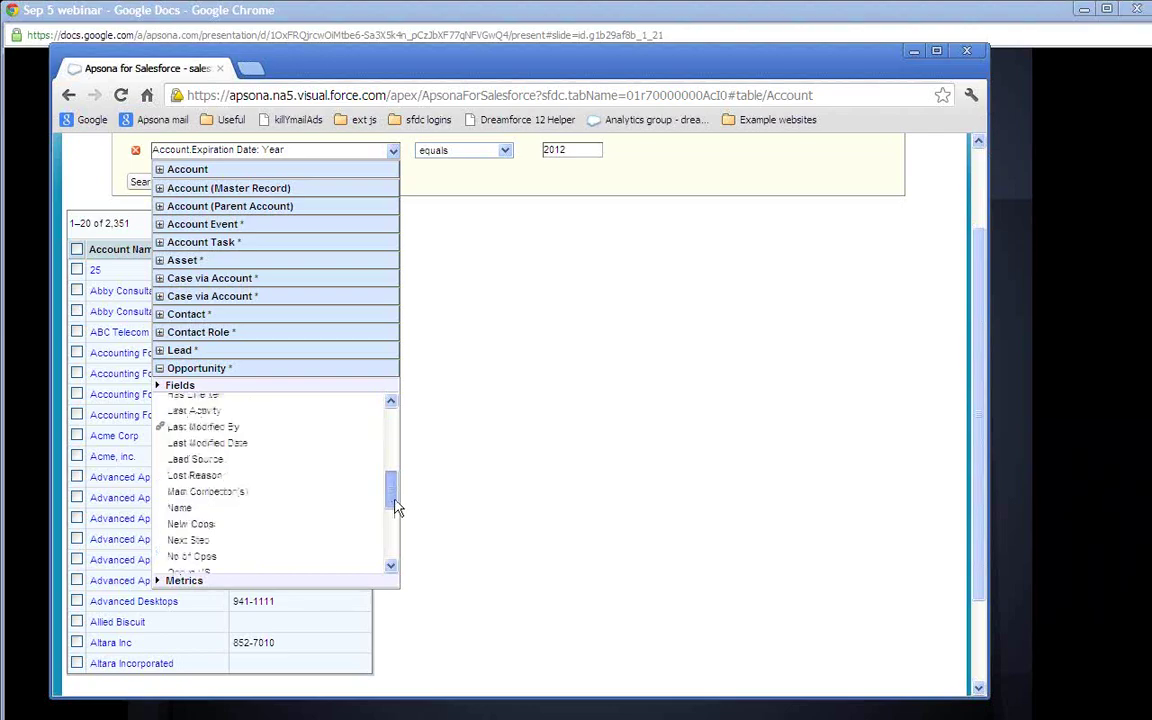
pyautogui.moveTo(394, 515); pyautogui.dragTo(398, 576)
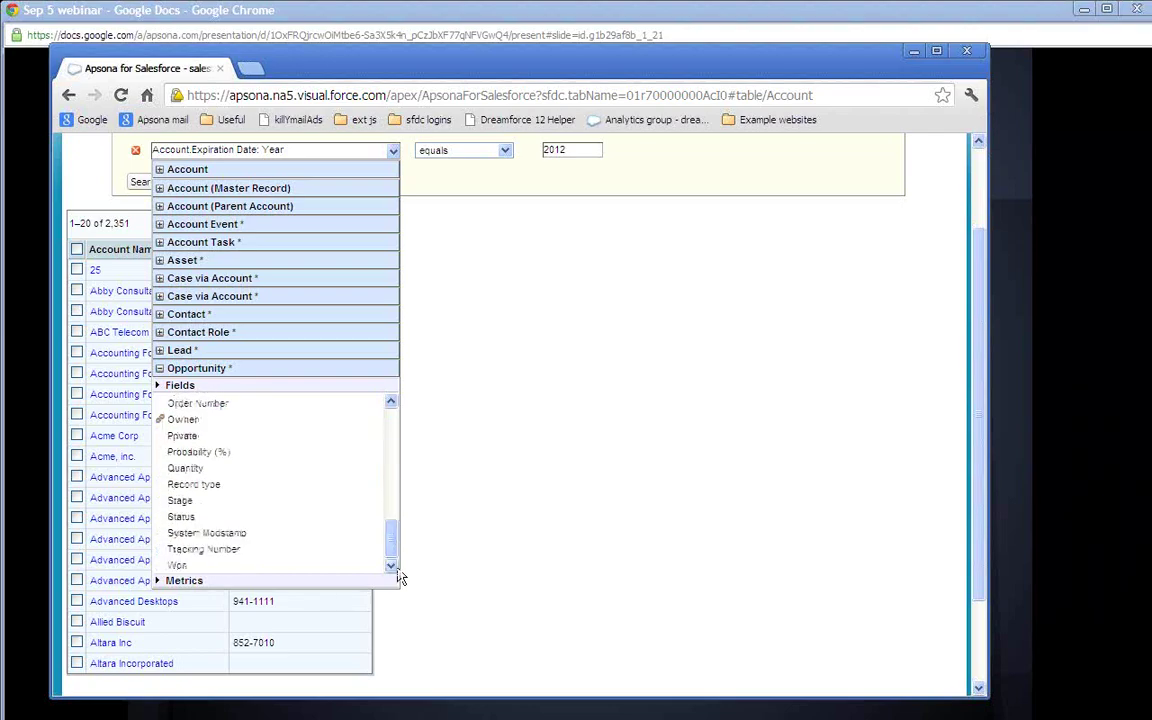
pyautogui.click(333, 510)
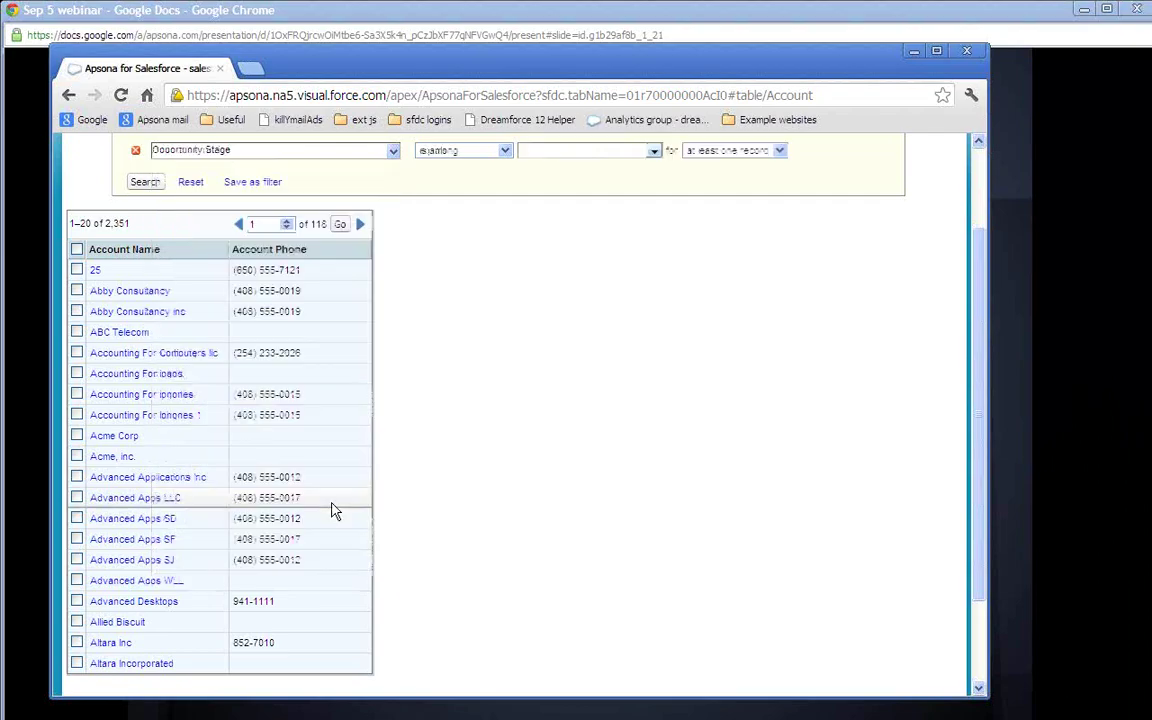
pyautogui.click(980, 195)
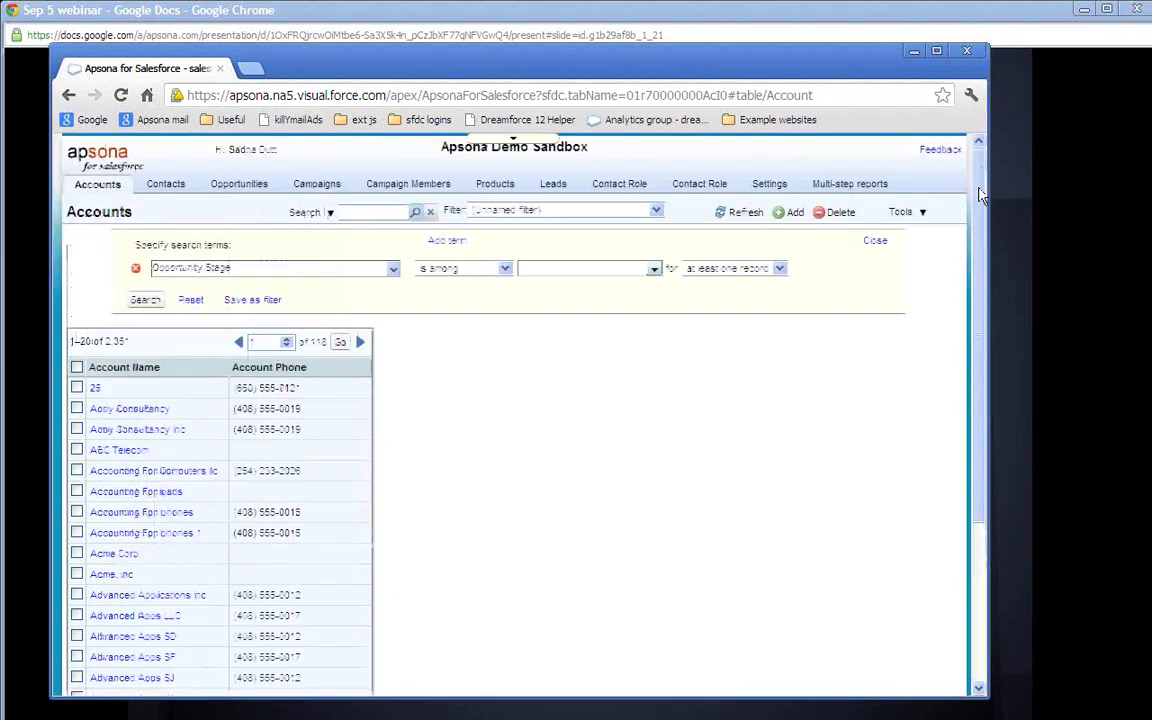
# Step: Search for accounts with at least one opportunity whose stage is among Closed Won and Needs Analysis
pyautogui.click(588, 268)
pyautogui.click(572, 306)
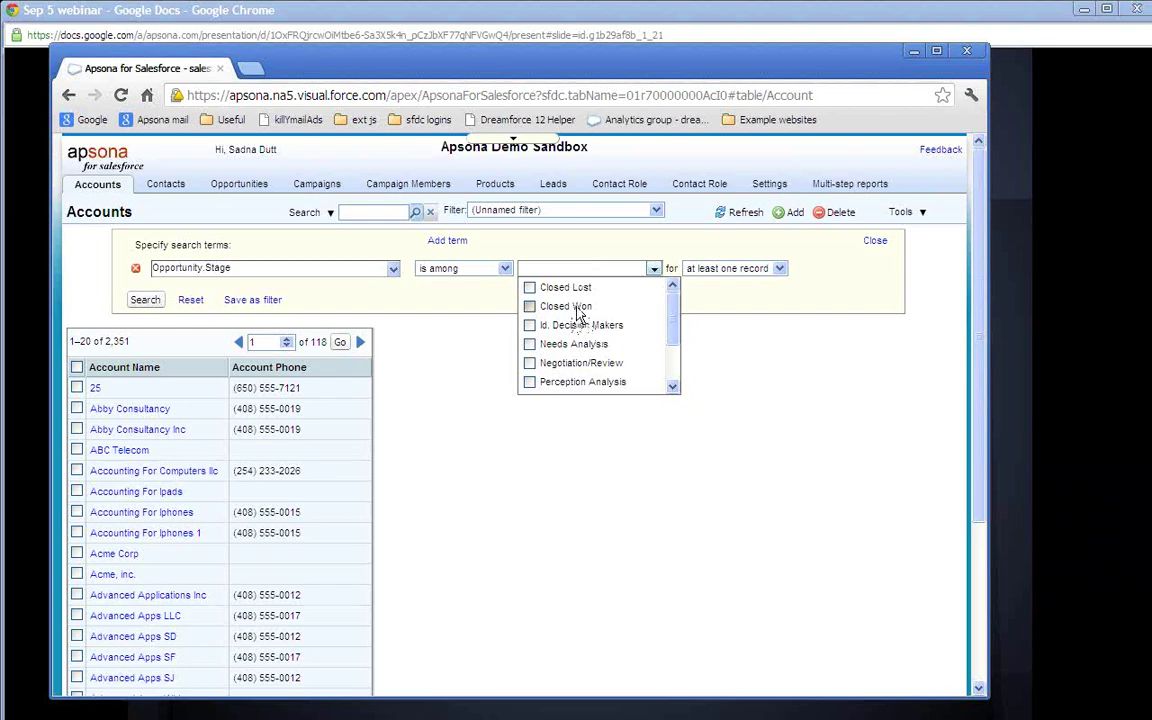
pyautogui.click(584, 345)
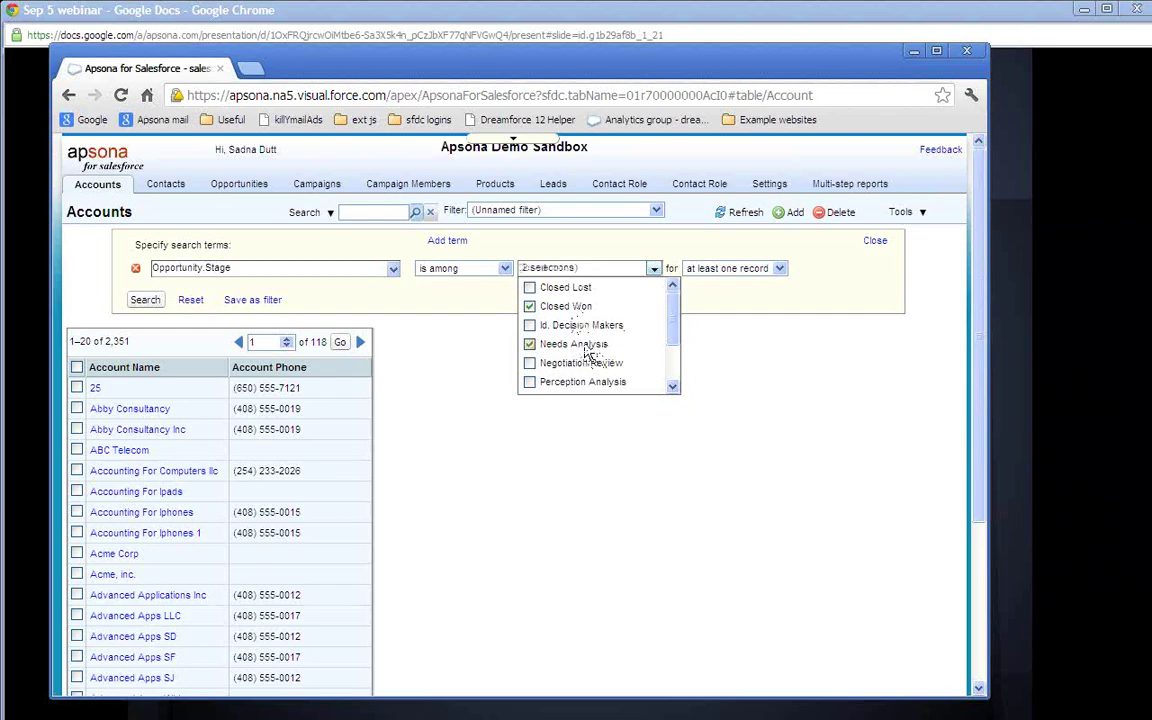
pyautogui.click(746, 272)
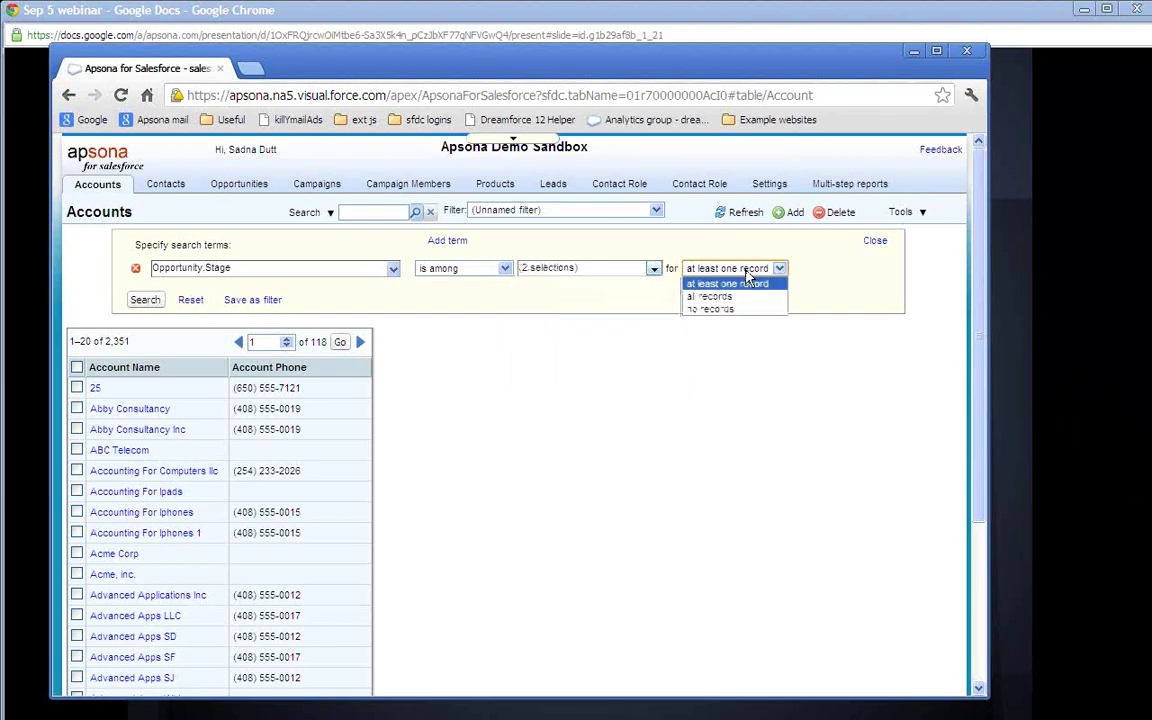
pyautogui.click(657, 299)
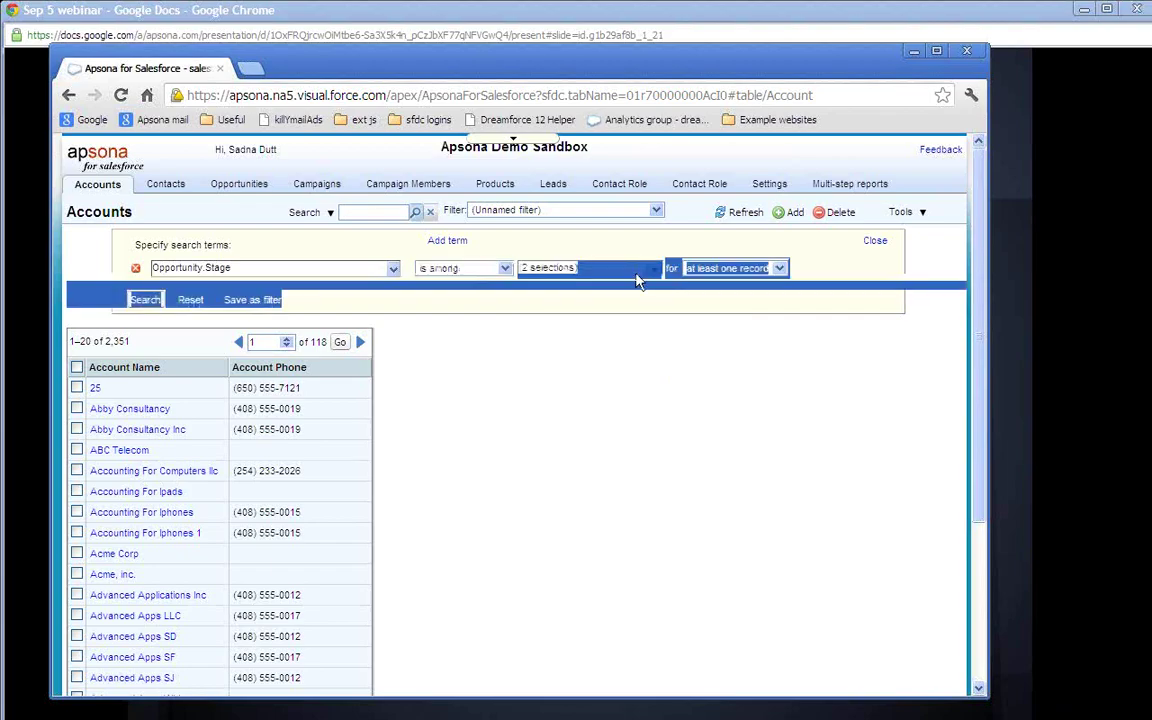
pyautogui.click(630, 274)
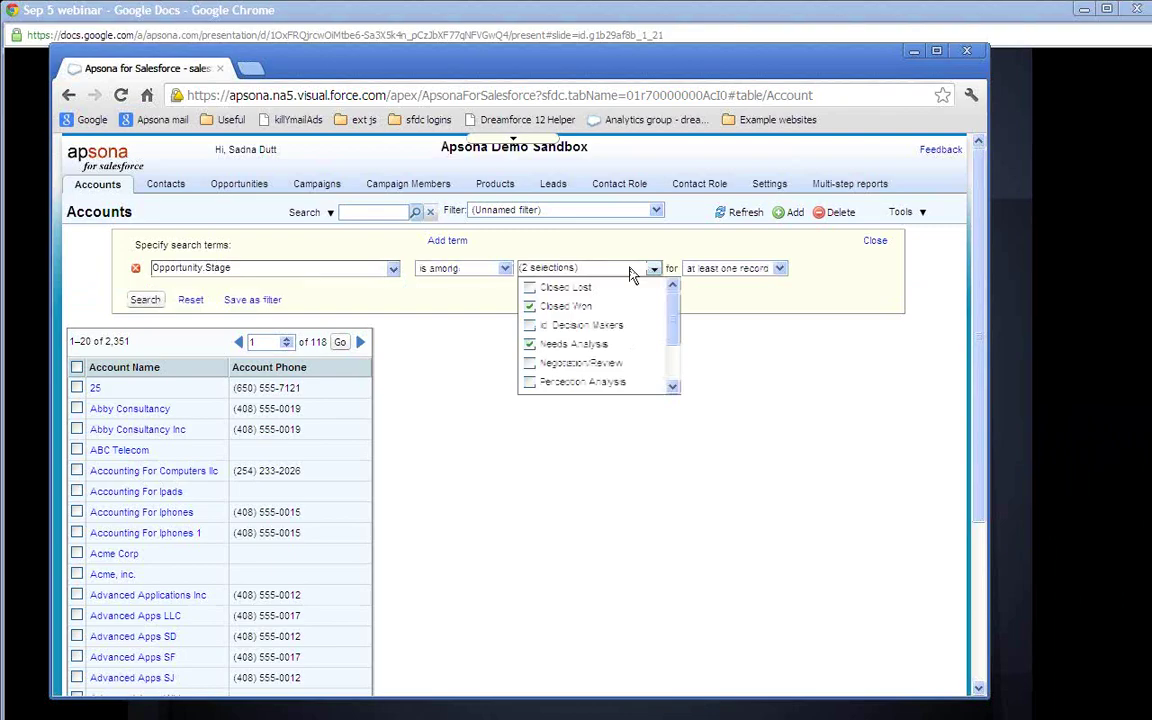
pyautogui.click(380, 360)
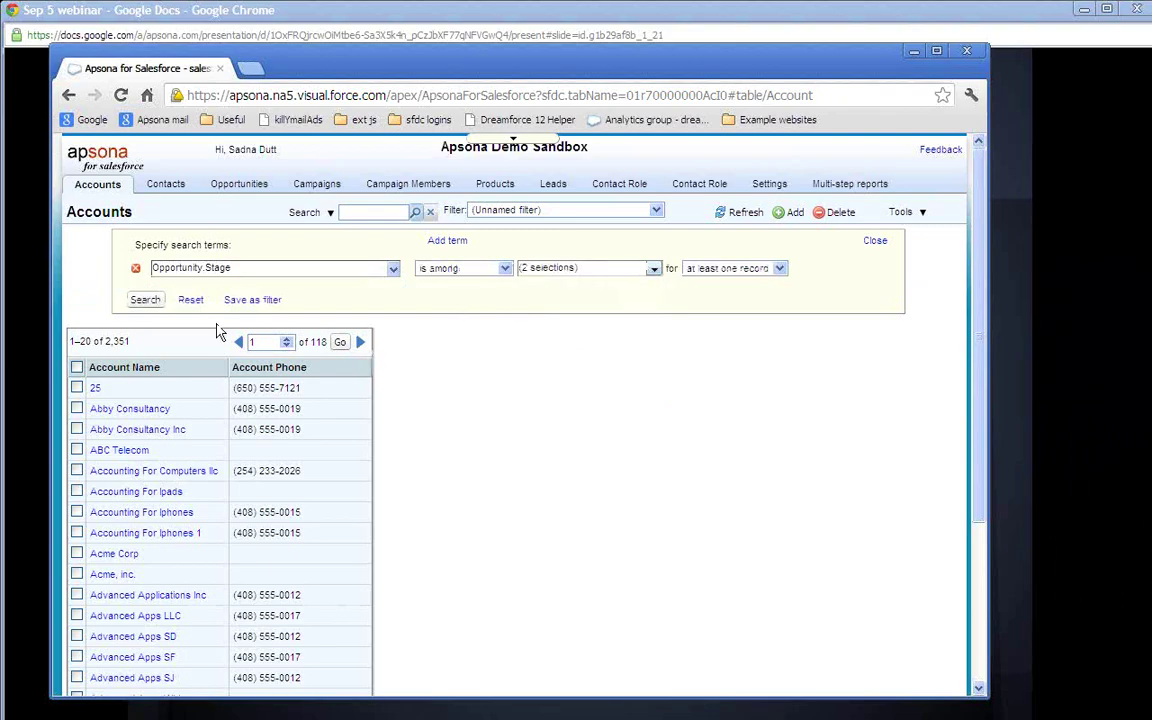
pyautogui.click(145, 301)
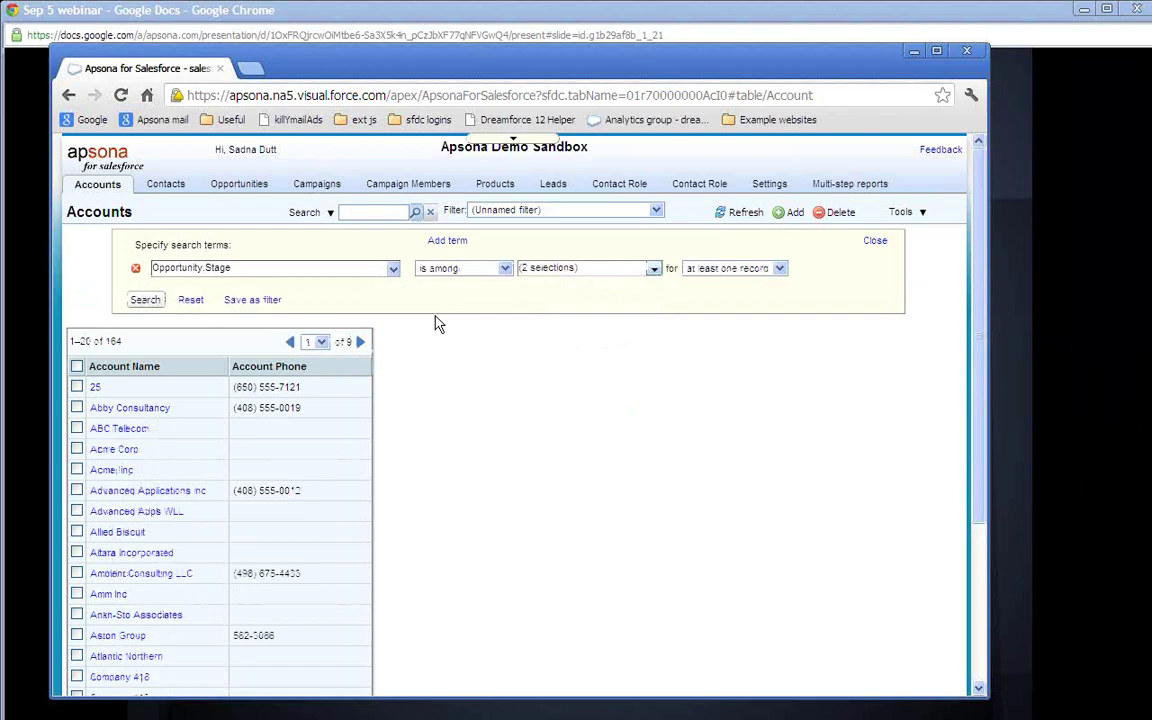
# Step: Examine the related-record matching choices of the opportunity stage term and its selected stages, without changing them
pyautogui.click(740, 272)
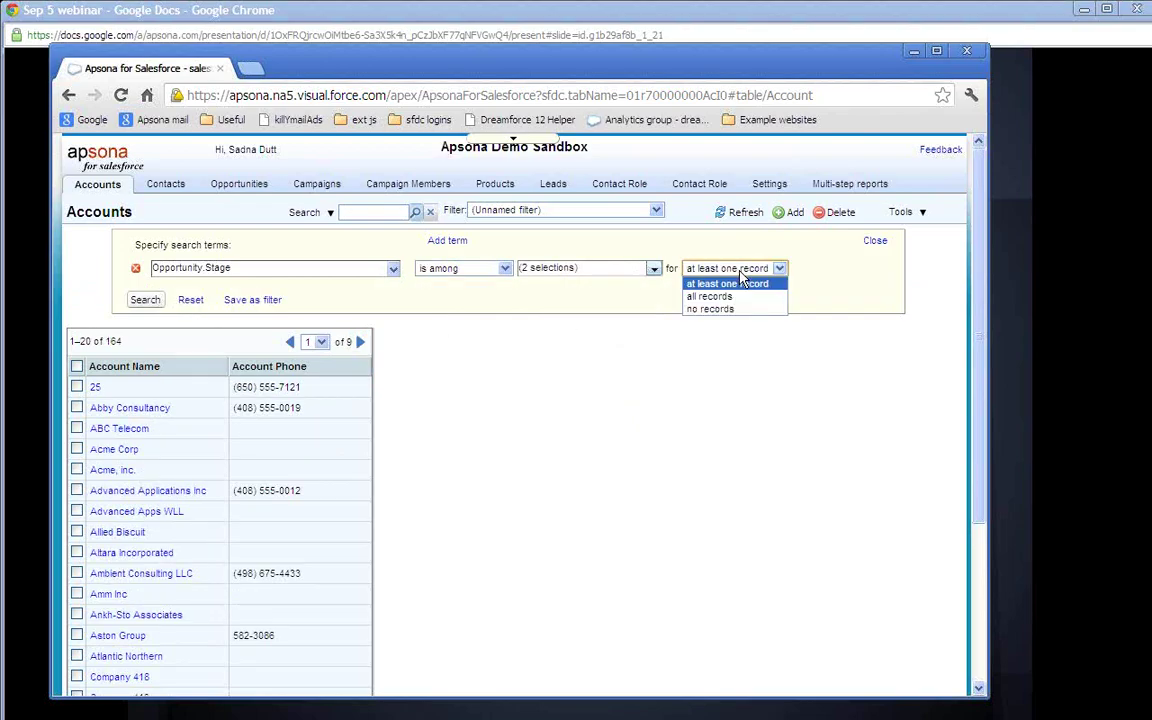
pyautogui.click(740, 279)
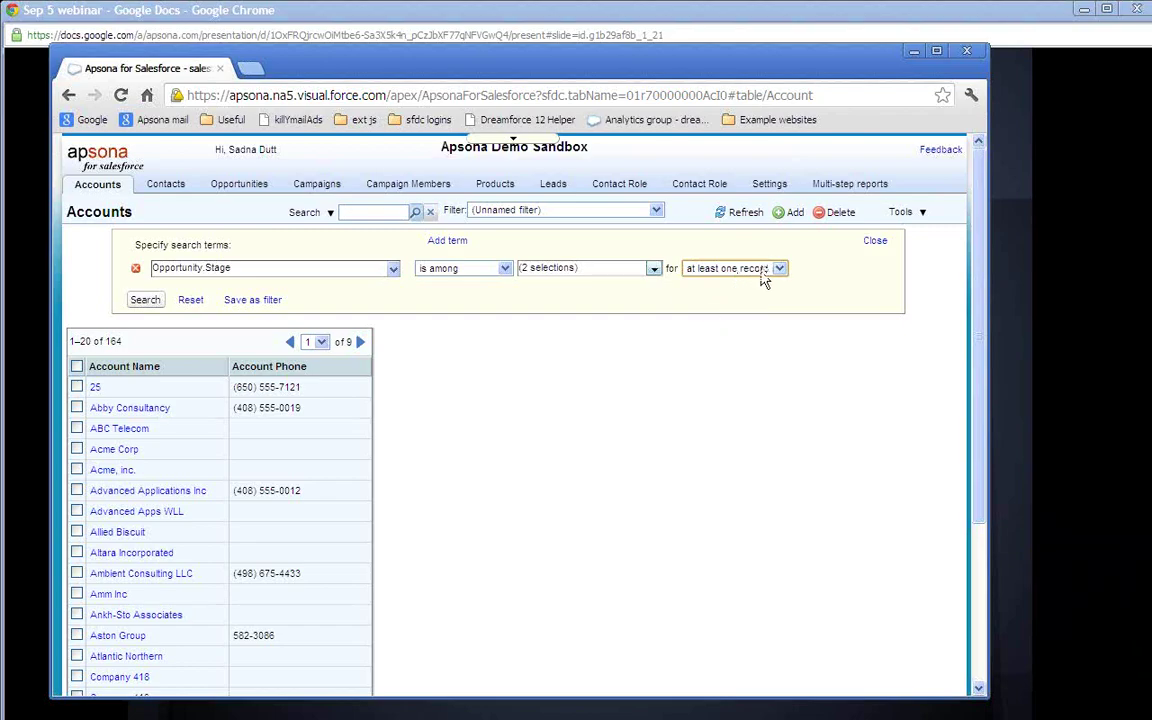
pyautogui.click(763, 276)
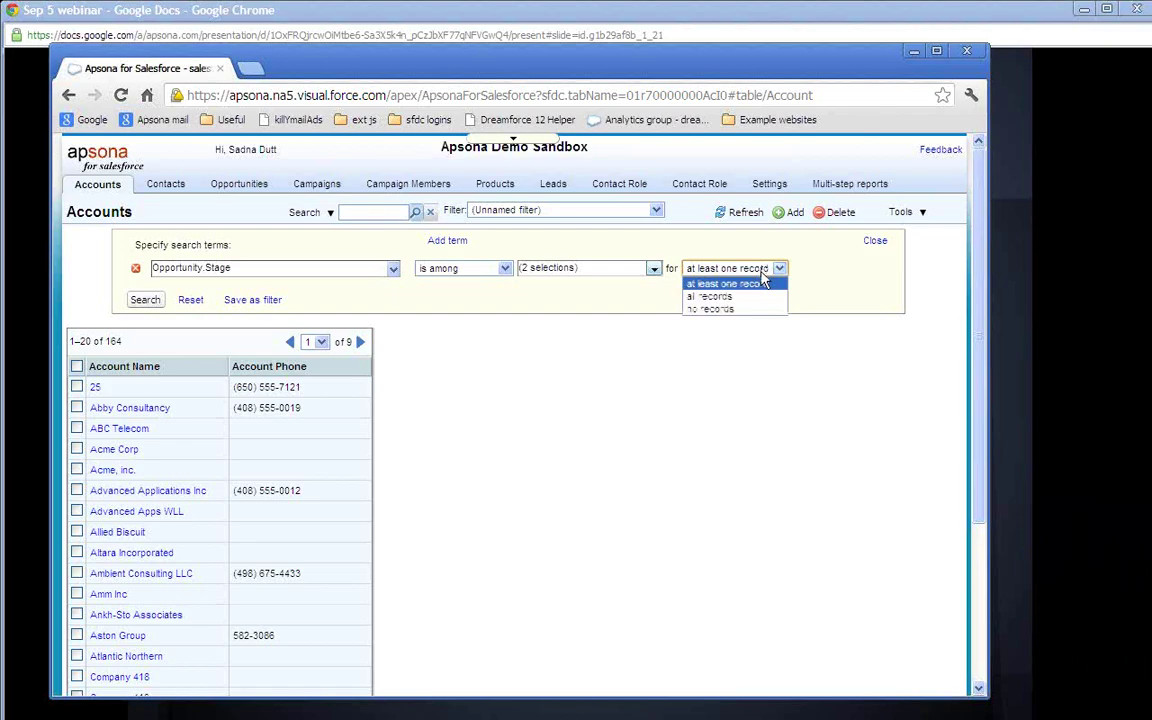
pyautogui.click(600, 297)
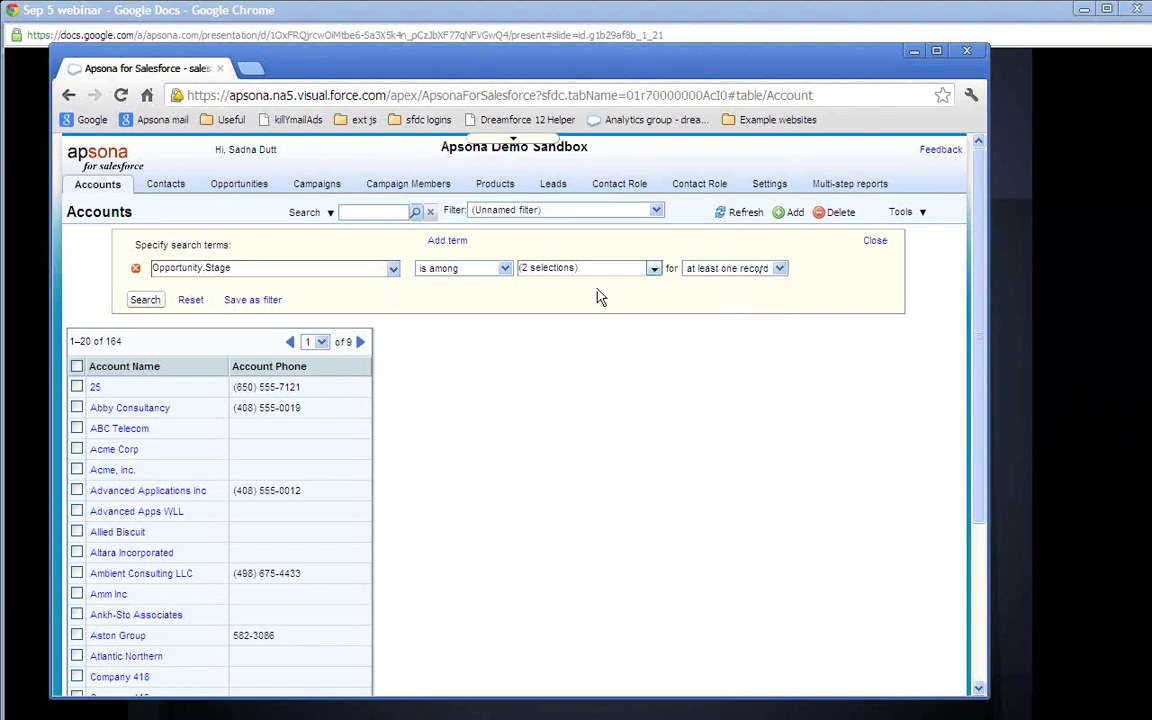
pyautogui.click(730, 269)
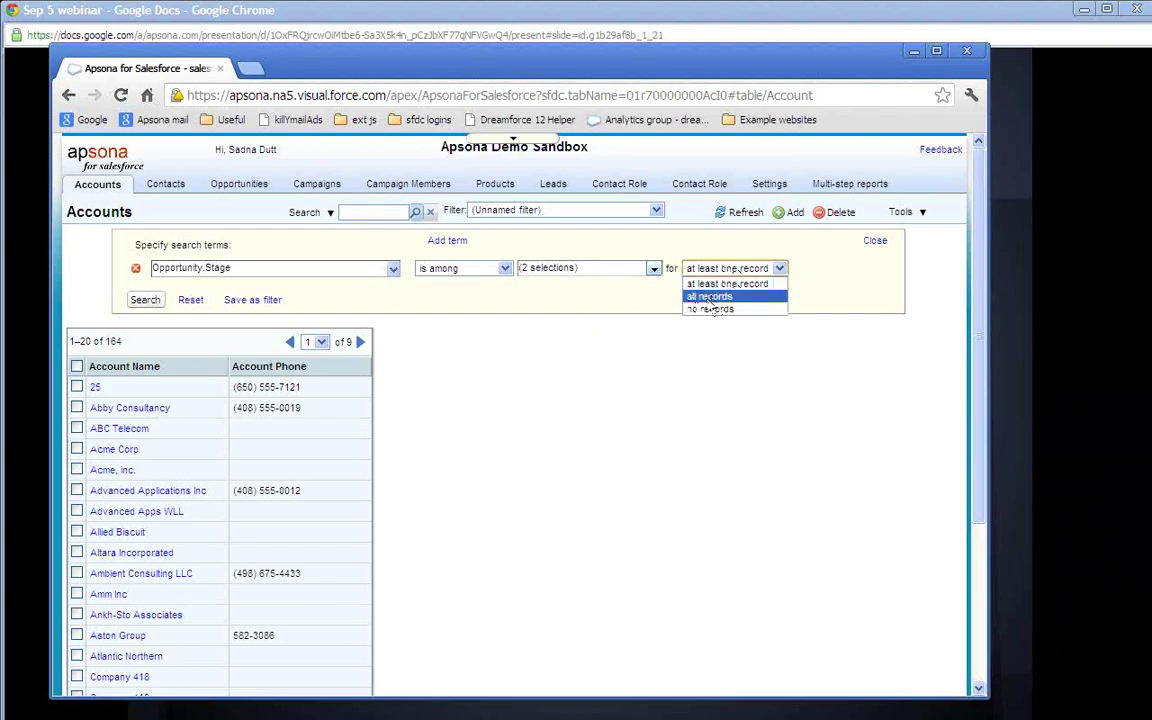
pyautogui.click(612, 299)
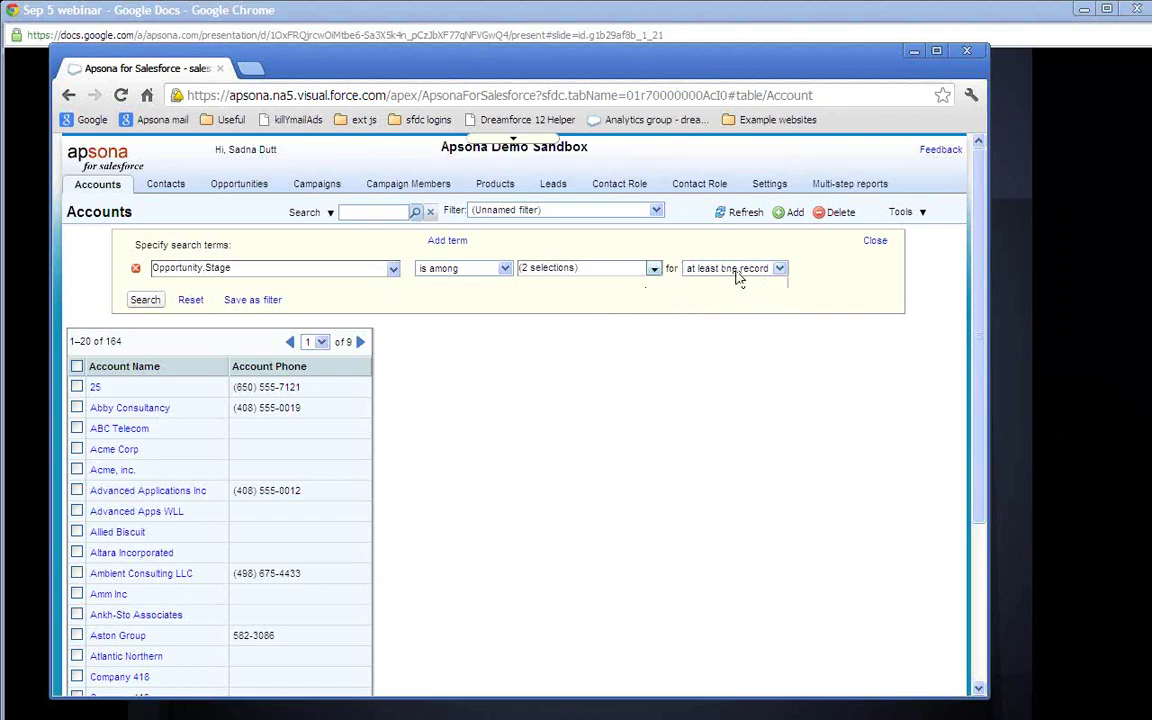
pyautogui.click(641, 280)
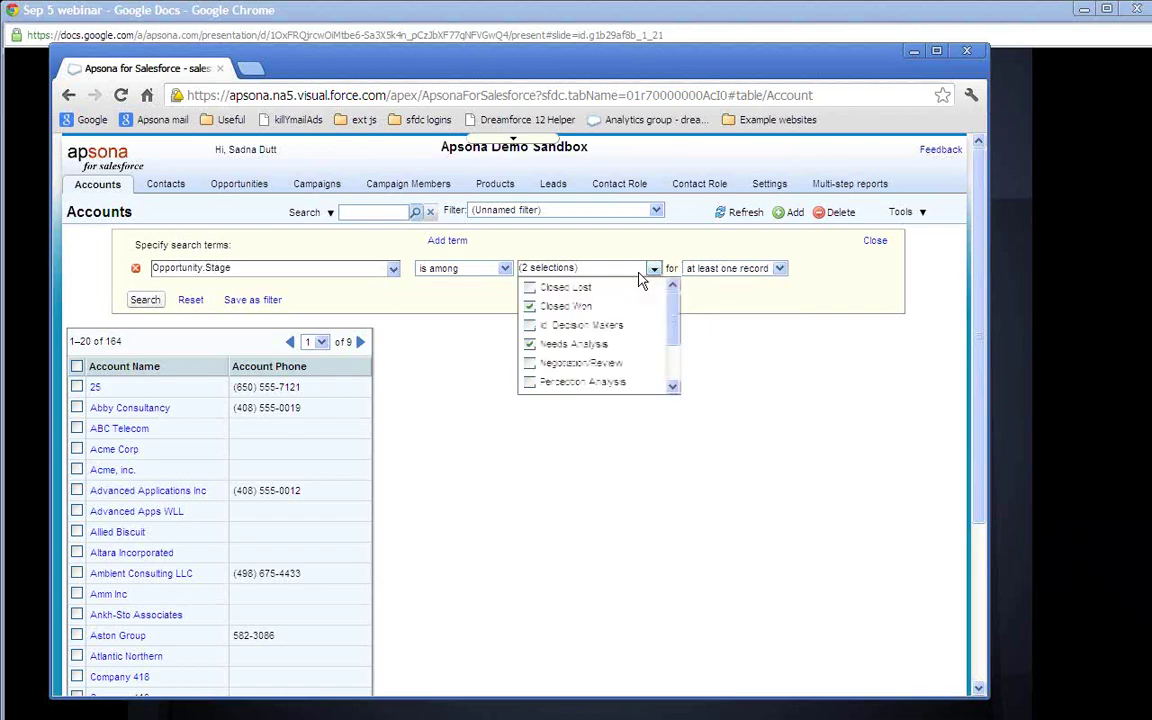
pyautogui.click(745, 334)
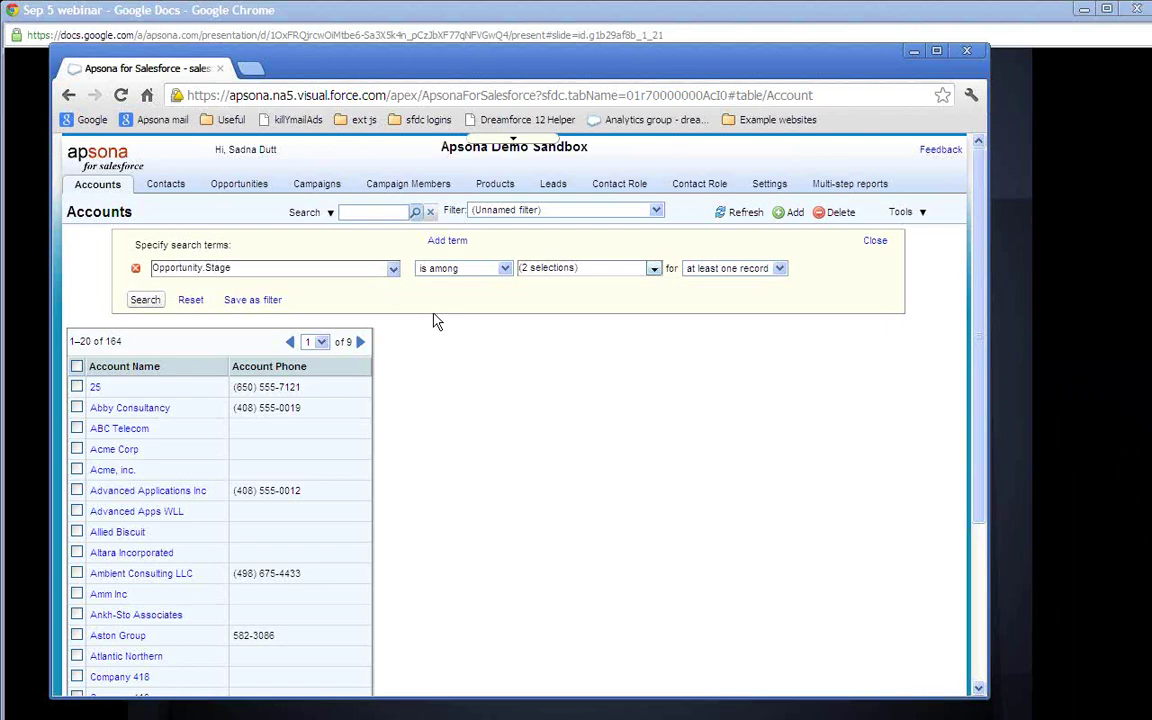
# Step: Replace the search term's field with the Opportunity metric # Records
pyautogui.click(393, 269)
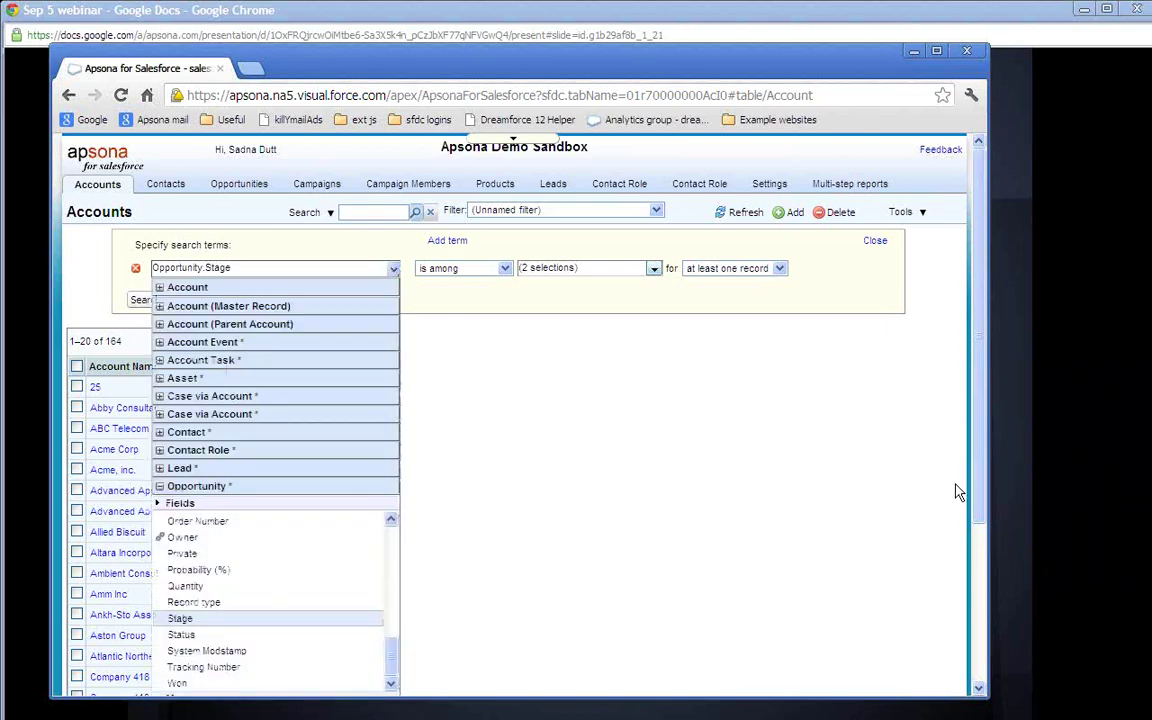
pyautogui.scroll(-2, 980, 488)
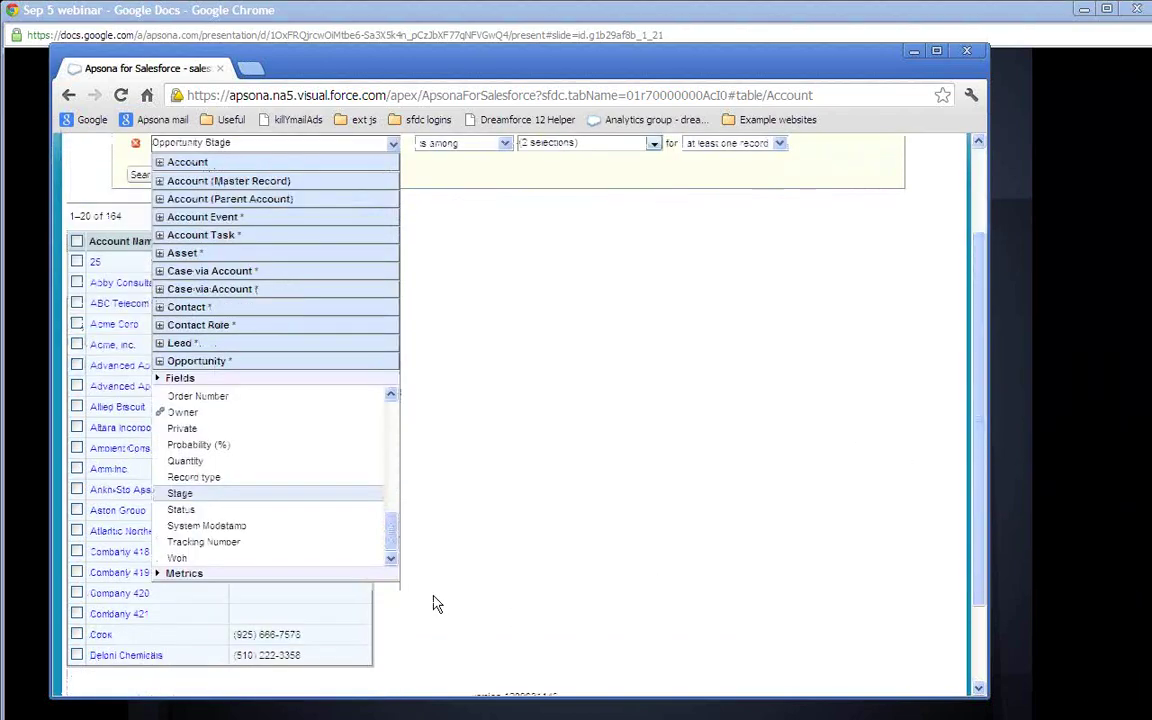
pyautogui.click(332, 576)
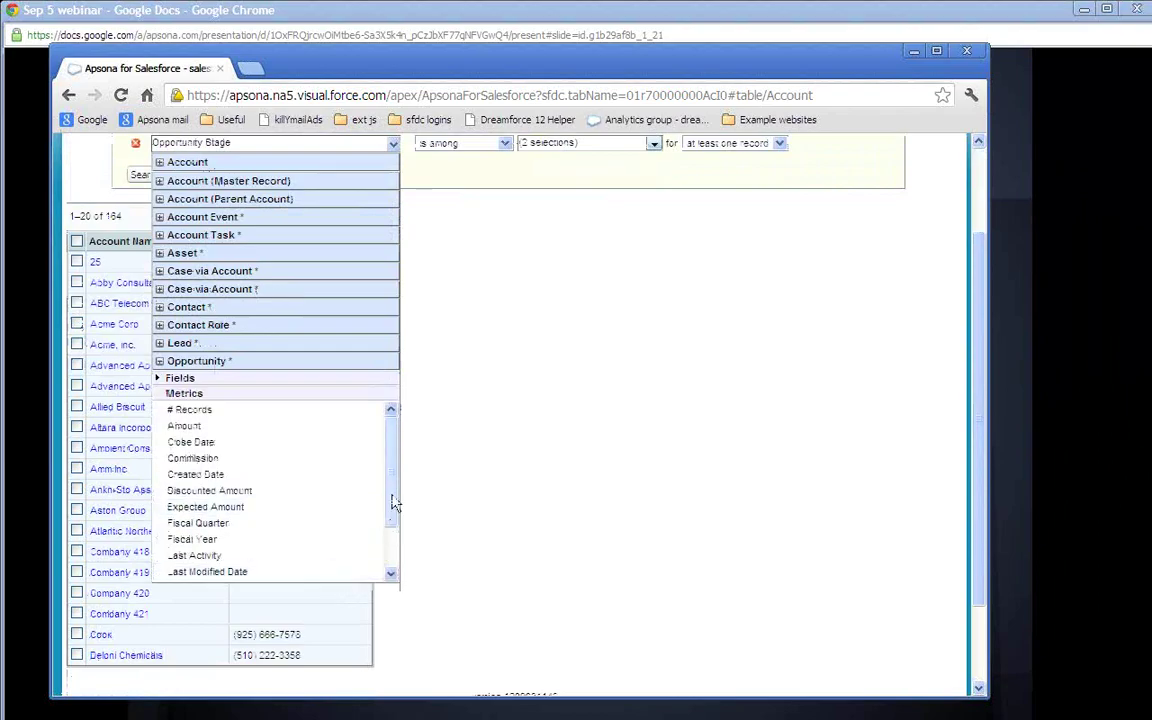
pyautogui.click(316, 412)
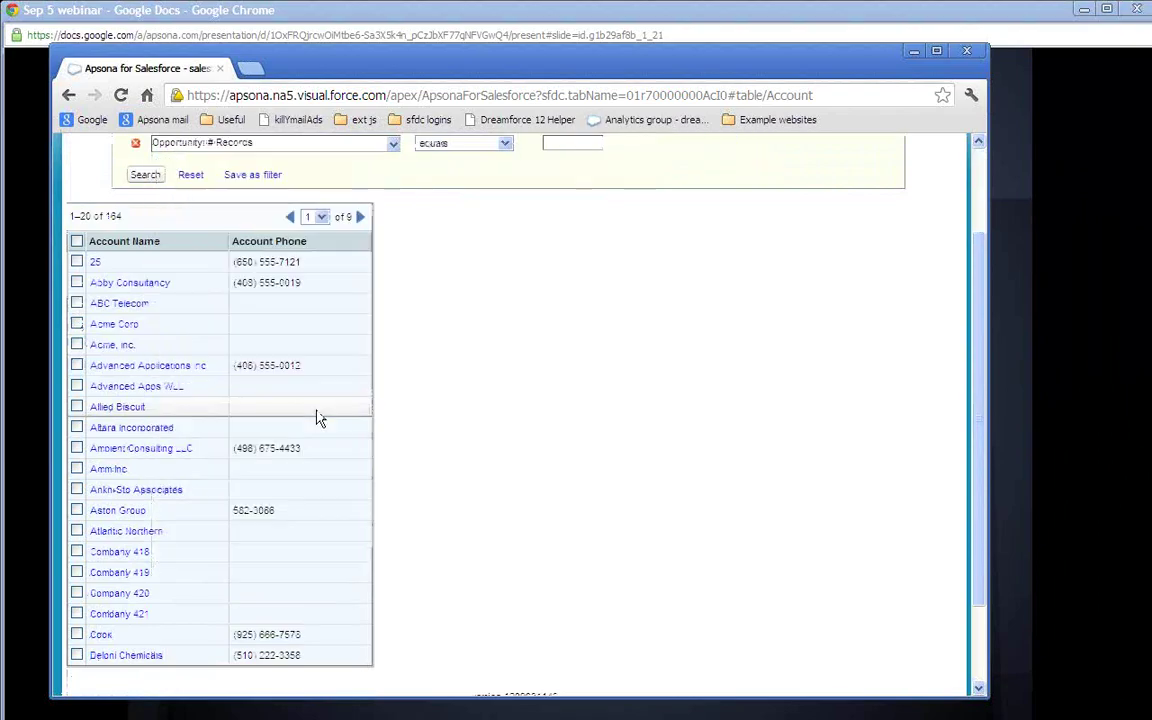
pyautogui.scroll(2, 980, 200)
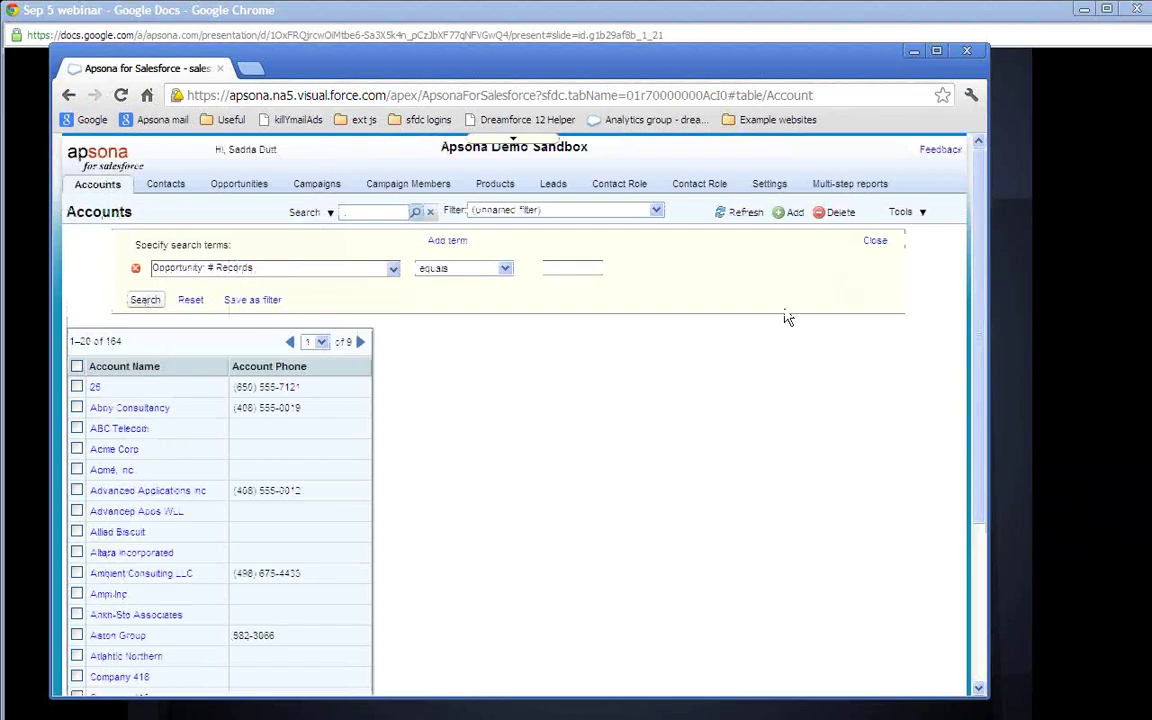
# Step: Set the opportunity record count condition to at least 2 and run the search
pyautogui.click(505, 268)
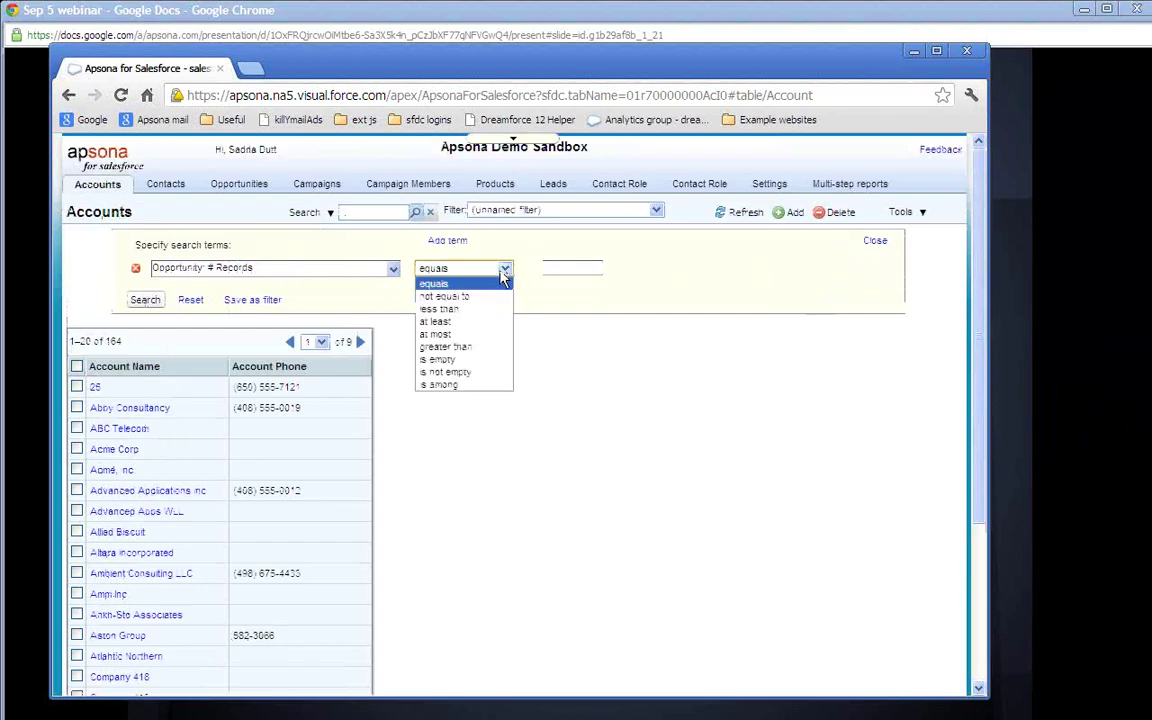
pyautogui.click(488, 322)
pyautogui.click(574, 266)
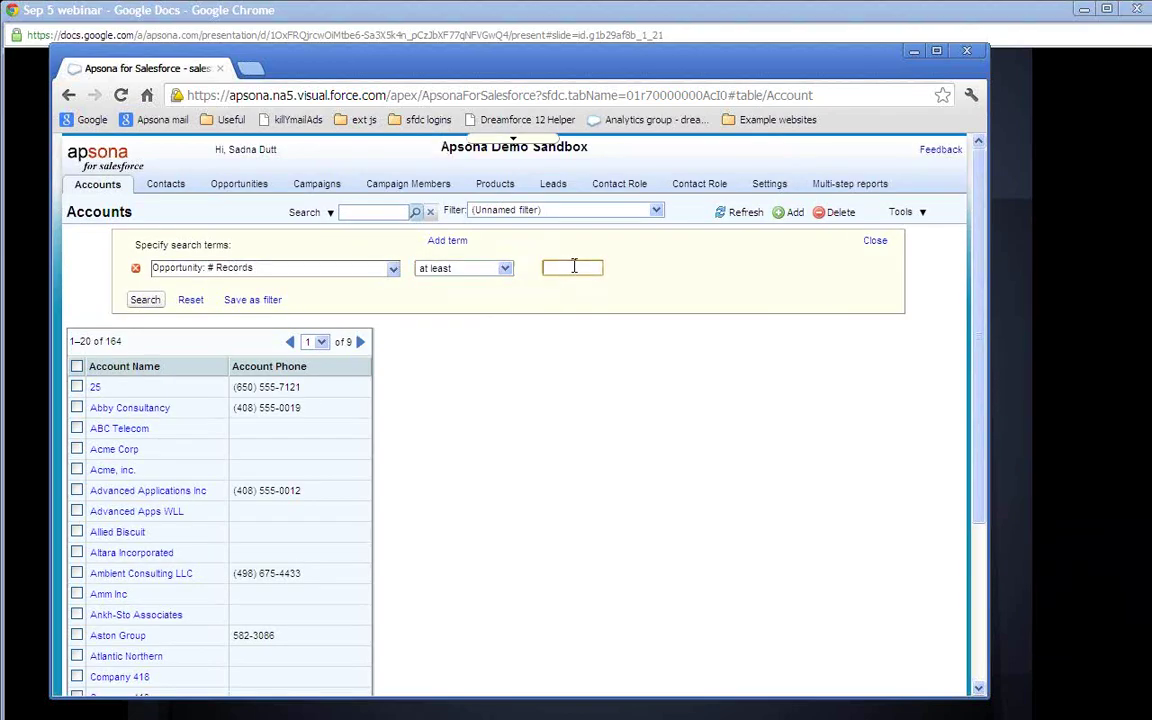
pyautogui.write('2')
pyautogui.click(150, 301)
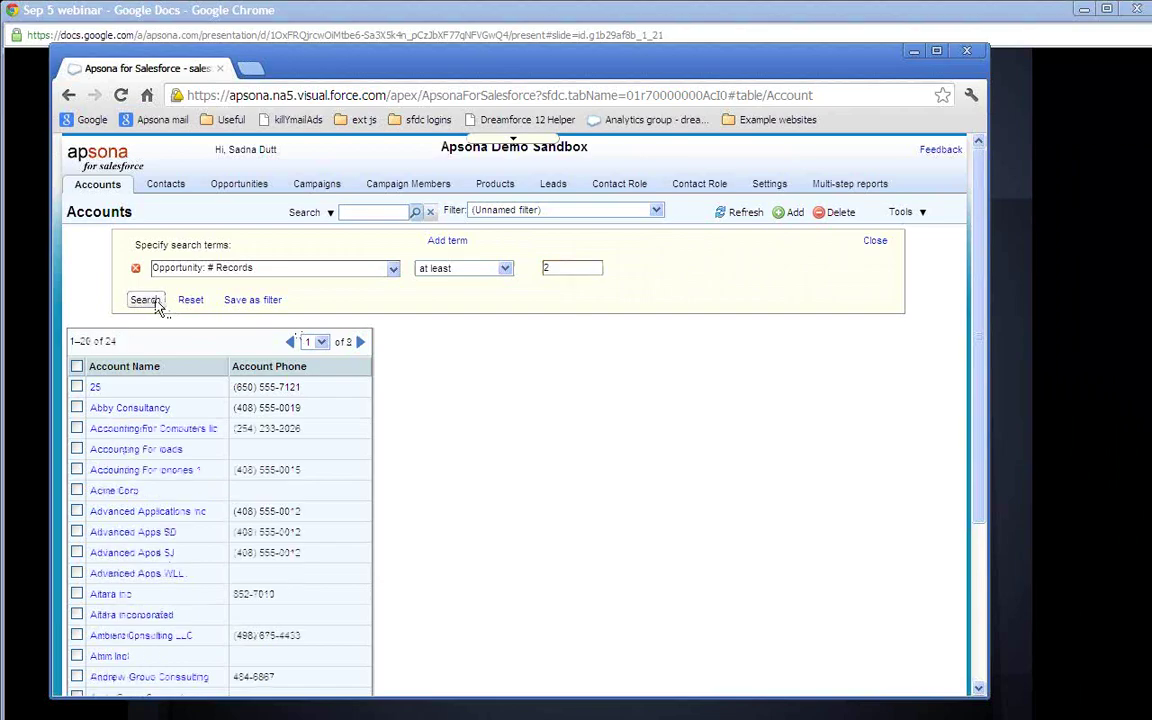
# Step: View the details of the Accounting For Ipads account and its related opportunities
pyautogui.click(230, 450)
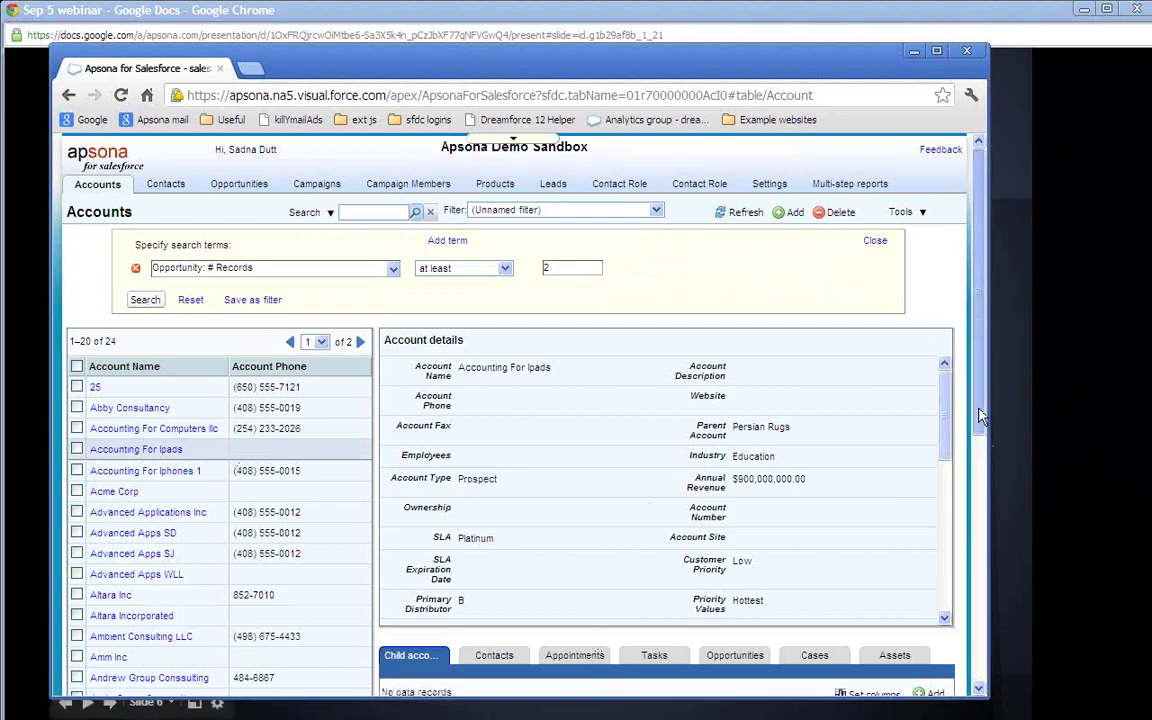
pyautogui.scroll(-2, 980, 418)
pyautogui.click(748, 570)
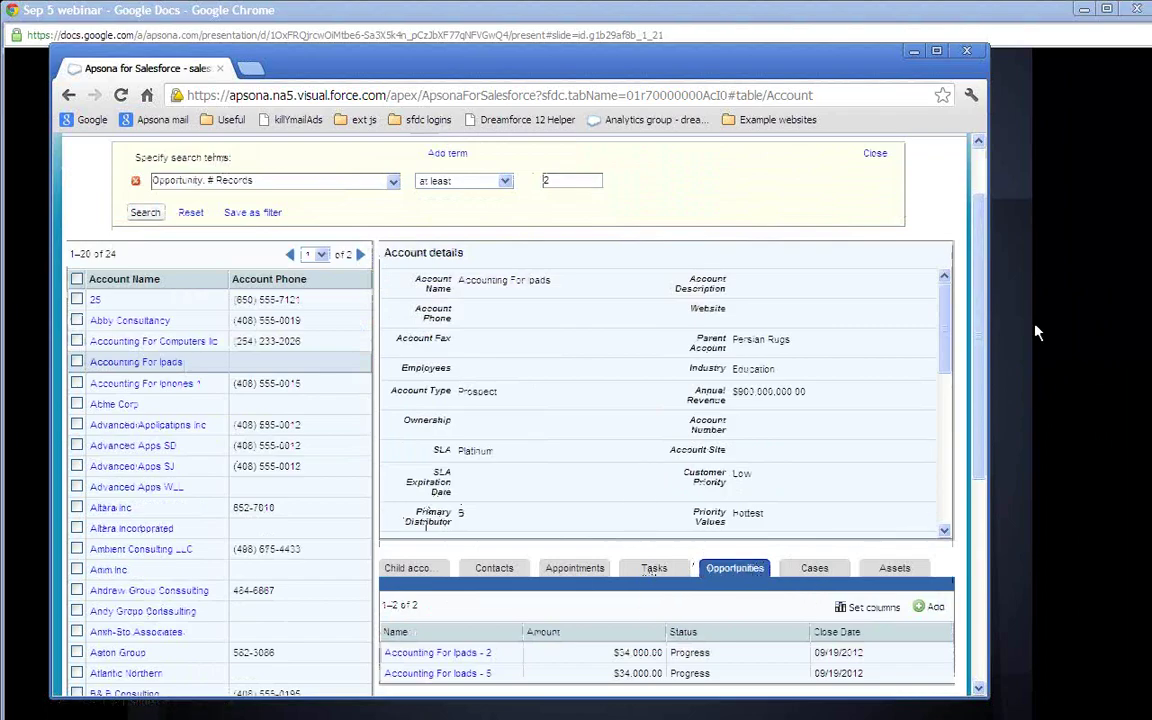
pyautogui.scroll(2, 985, 187)
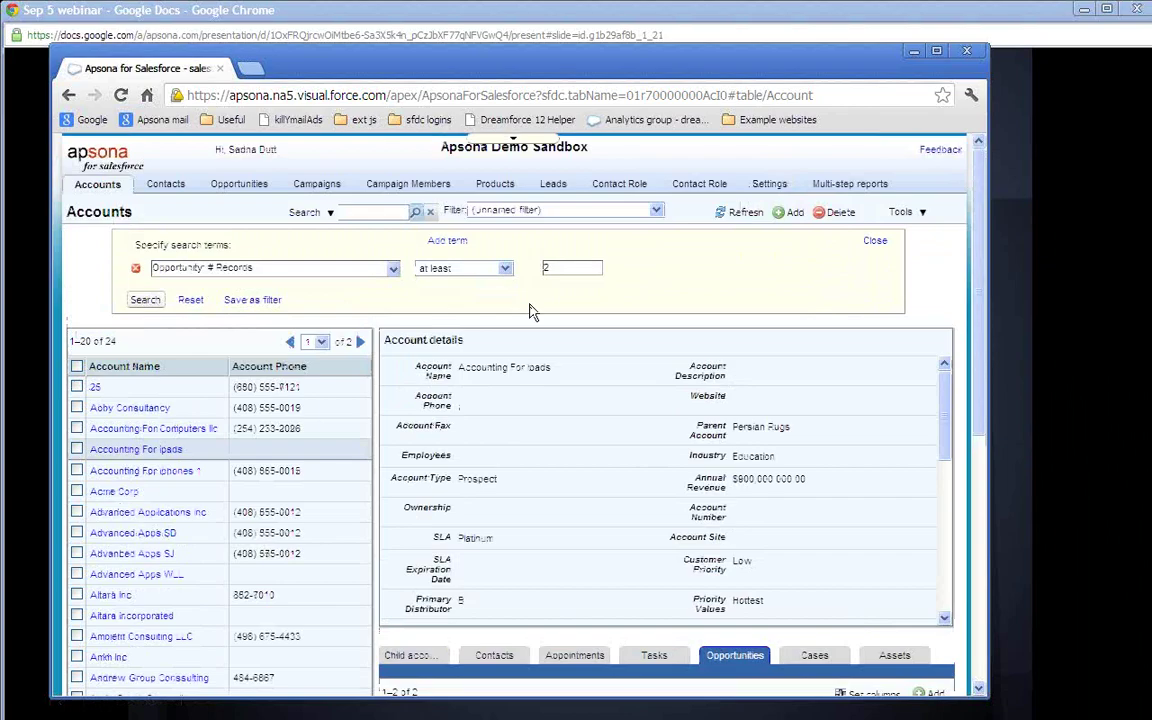
# Step: Add two blank search terms below the opportunity record count term and examine the filter logic that combines them
pyautogui.click(461, 244)
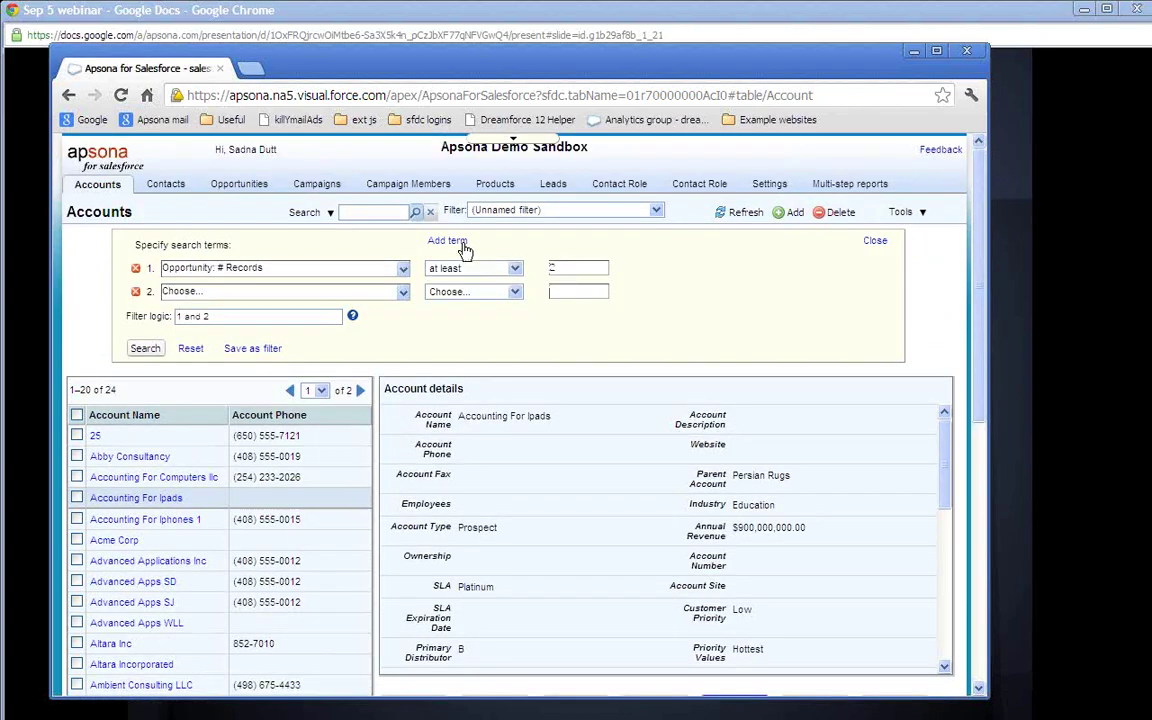
pyautogui.click(463, 244)
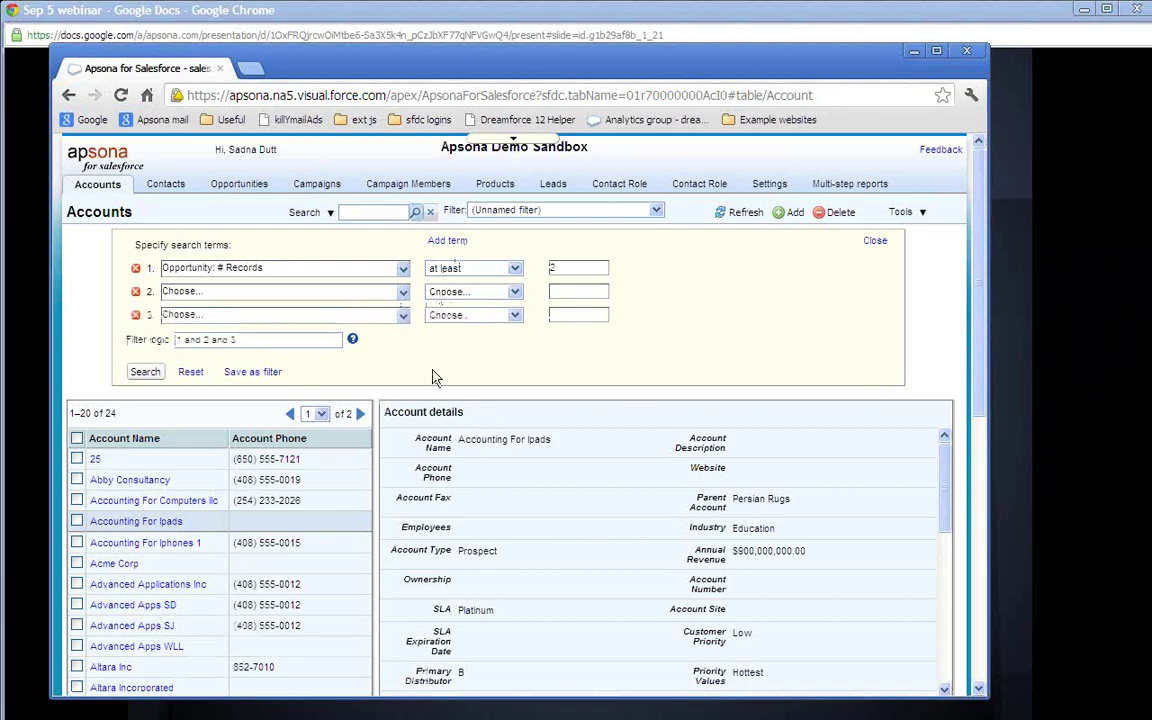
pyautogui.doubleClick(192, 340)
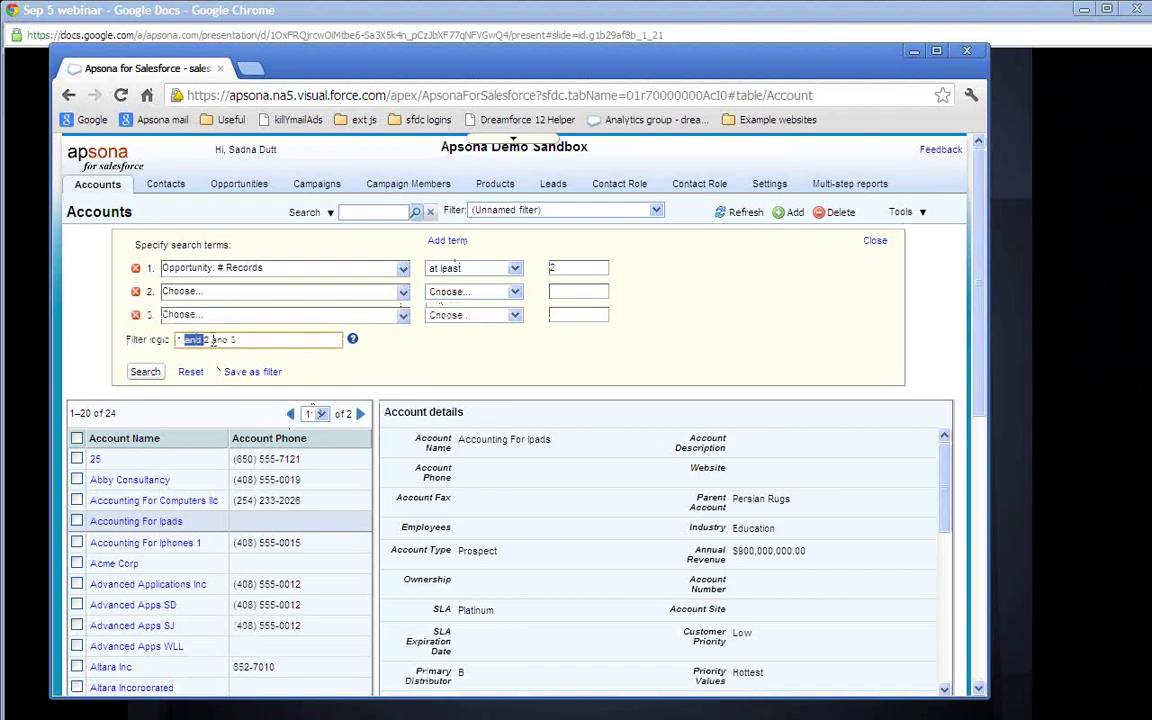
pyautogui.doubleClick(220, 340)
pyautogui.click(402, 374)
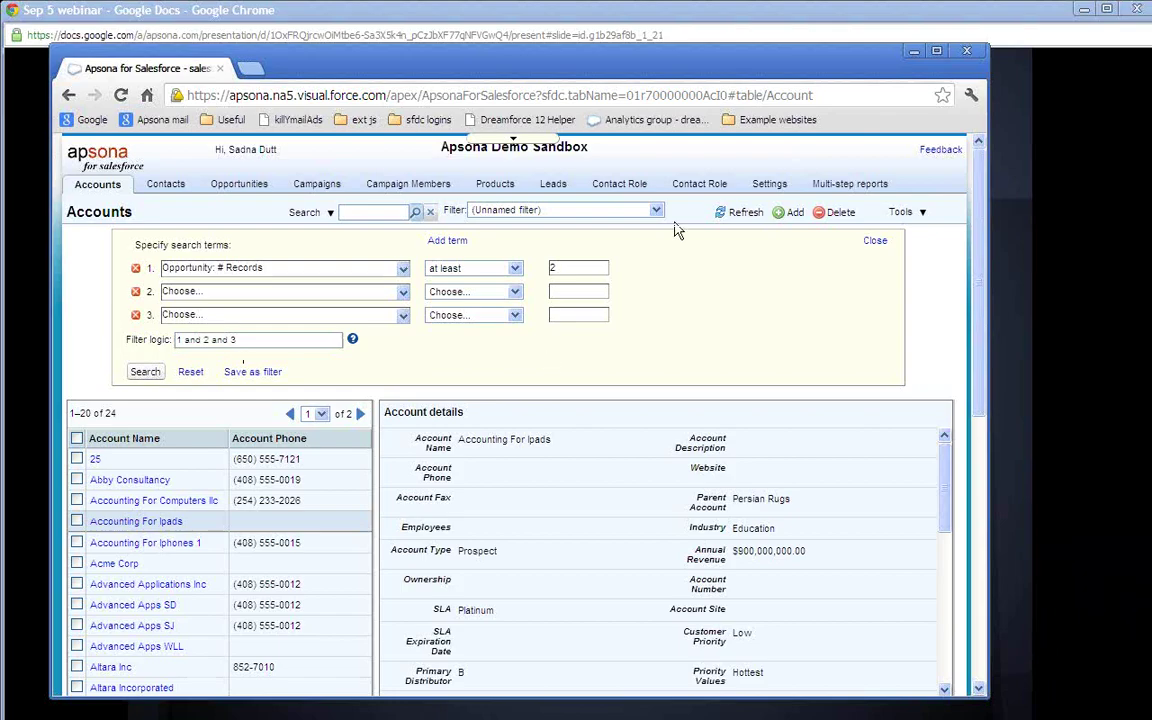
# Step: Switch to the Apsona help page, examine the Salesforce CRM data model diagram, and return to the account search
pyautogui.hotkey('alt', 'Tab')
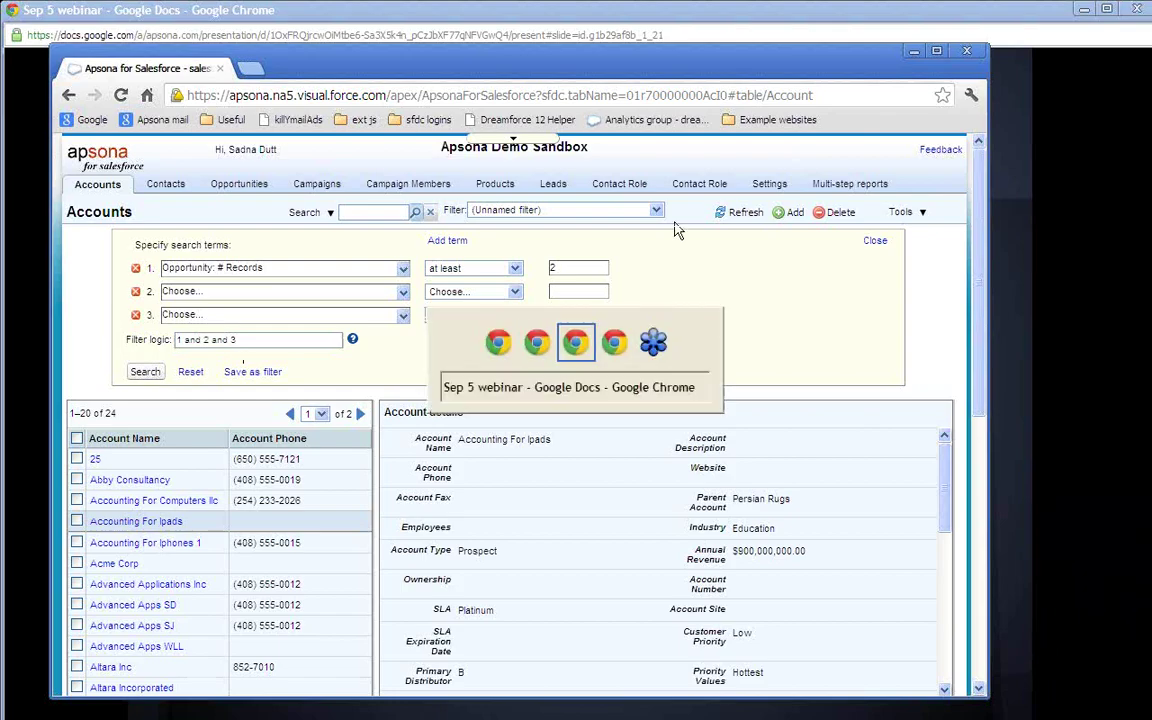
pyautogui.hotkey('alt', 'Tab')
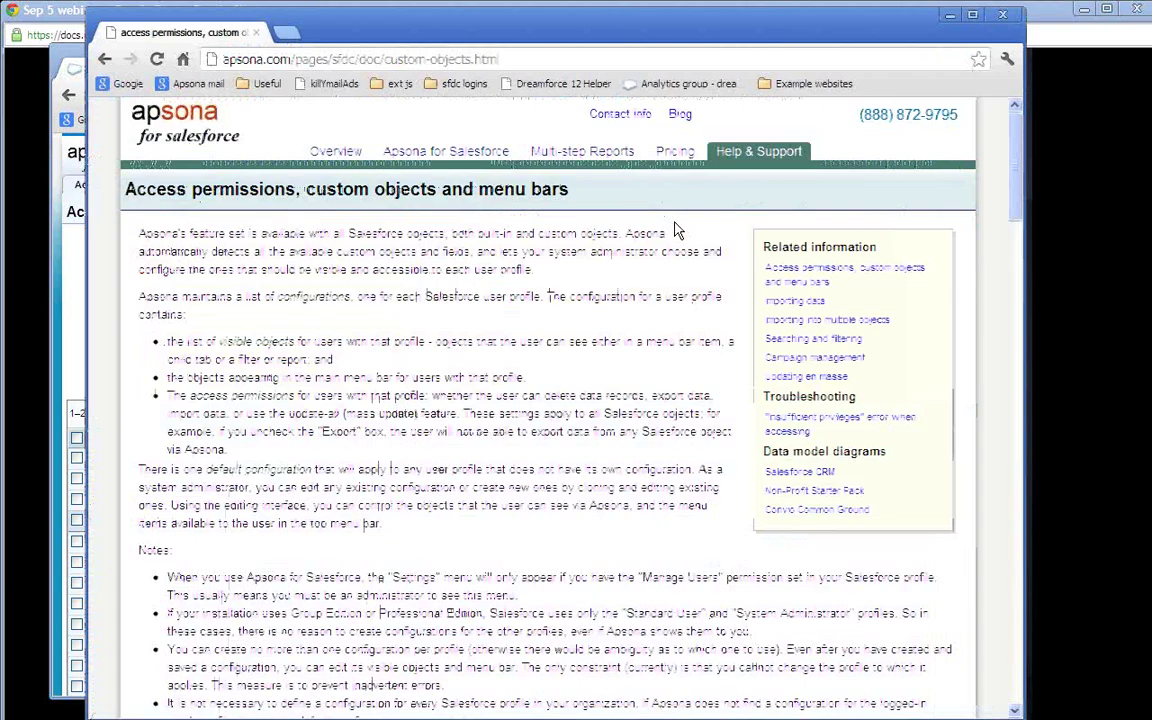
pyautogui.click(833, 472)
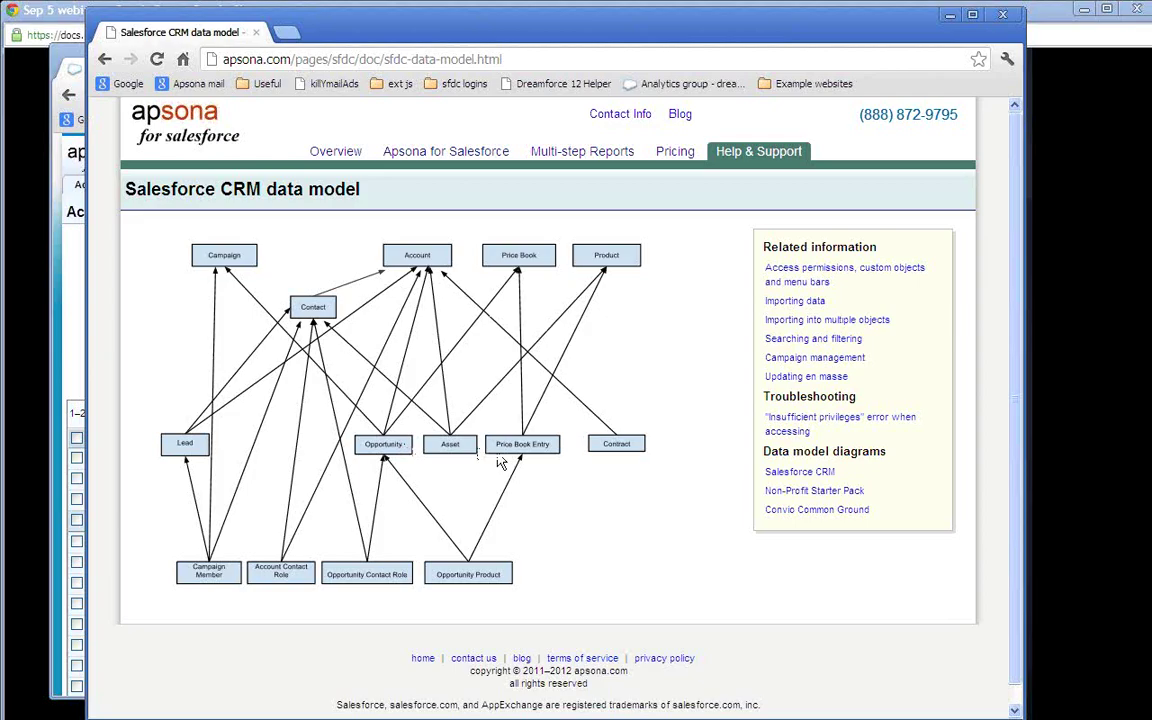
pyautogui.hotkey('alt', 'Tab')
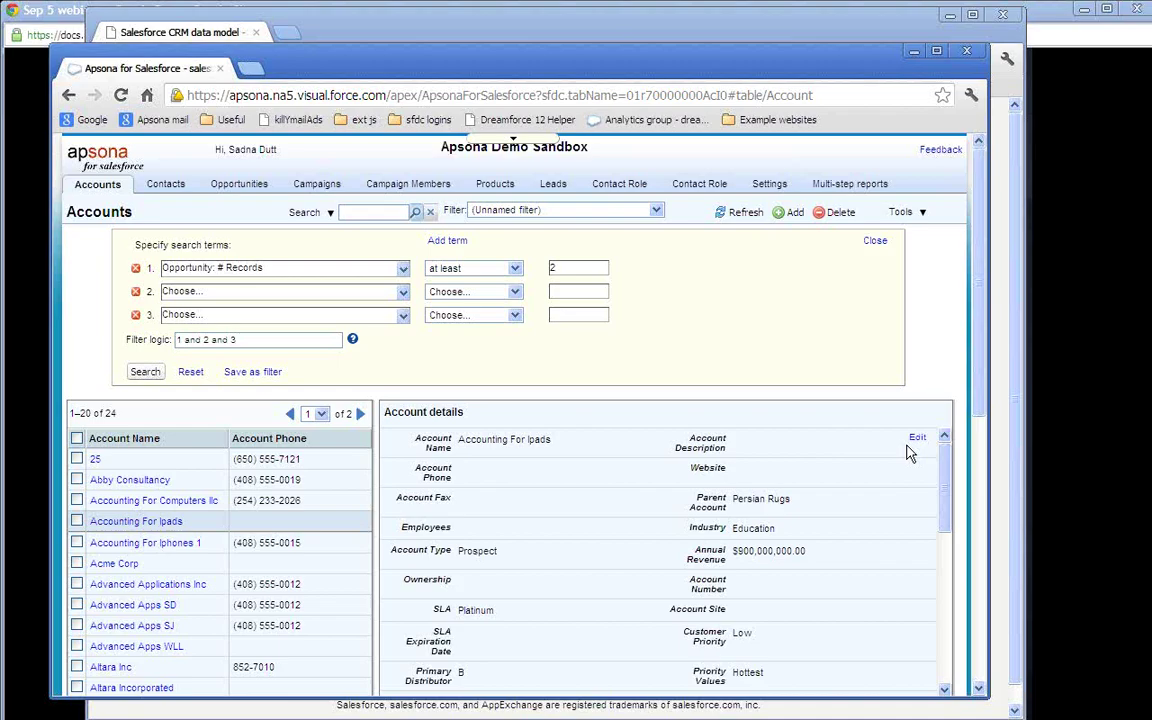
pyautogui.hotkey('alt', 'Tab')
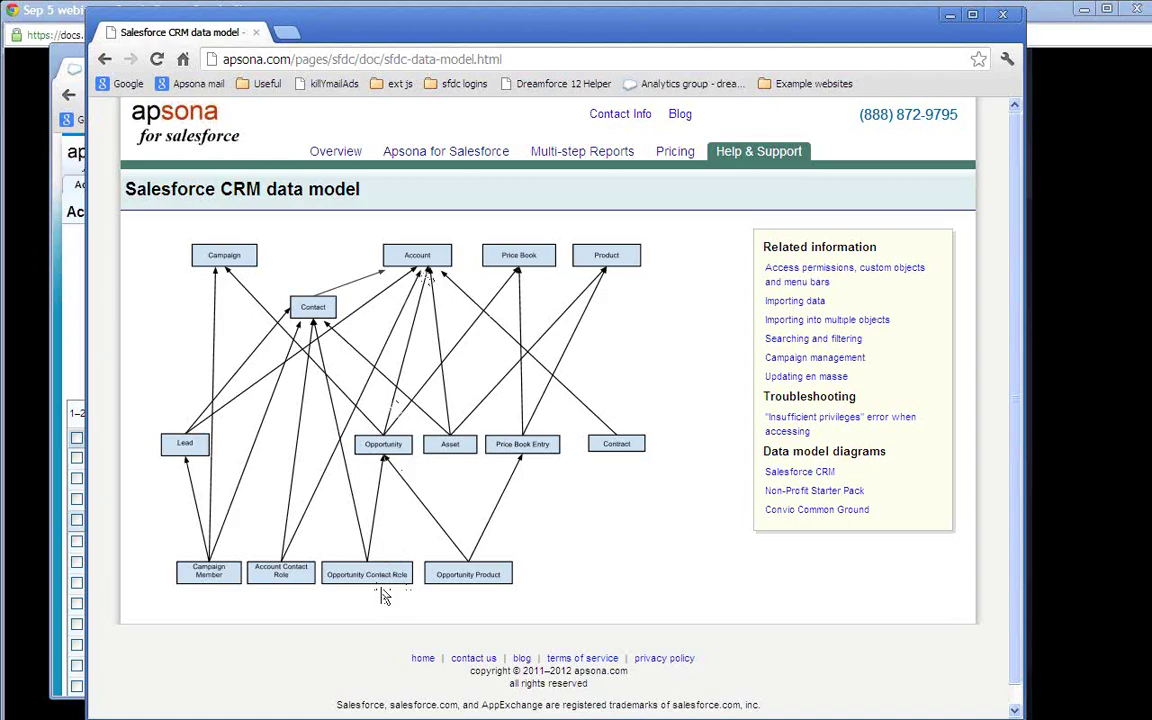
pyautogui.hotkey('alt', 'Tab')
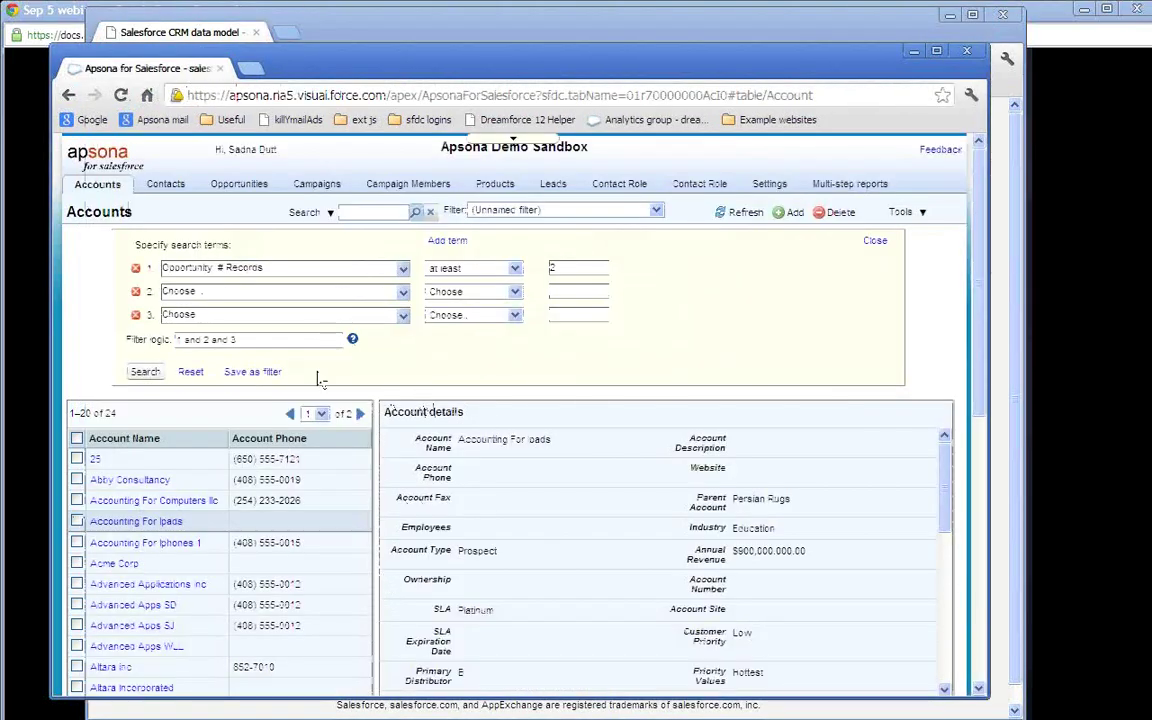
# Step: Try to save the search as a filter, and remove the blank second and third search terms
pyautogui.click(260, 372)
pyautogui.click(627, 400)
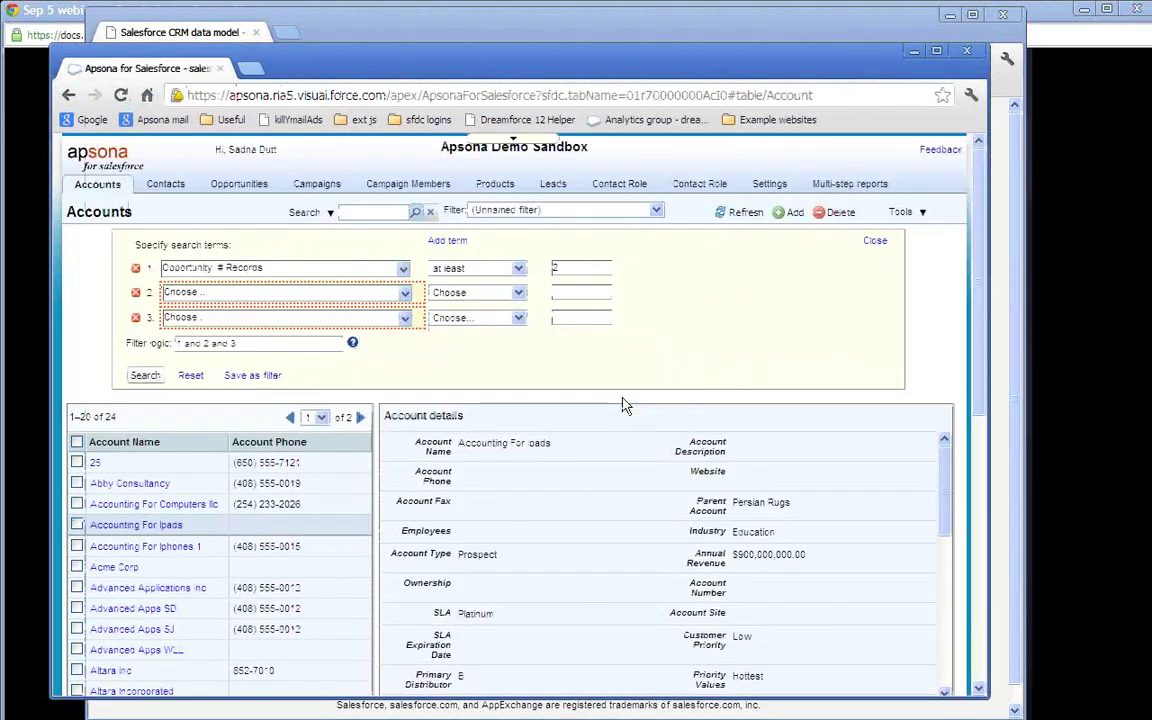
pyautogui.click(136, 318)
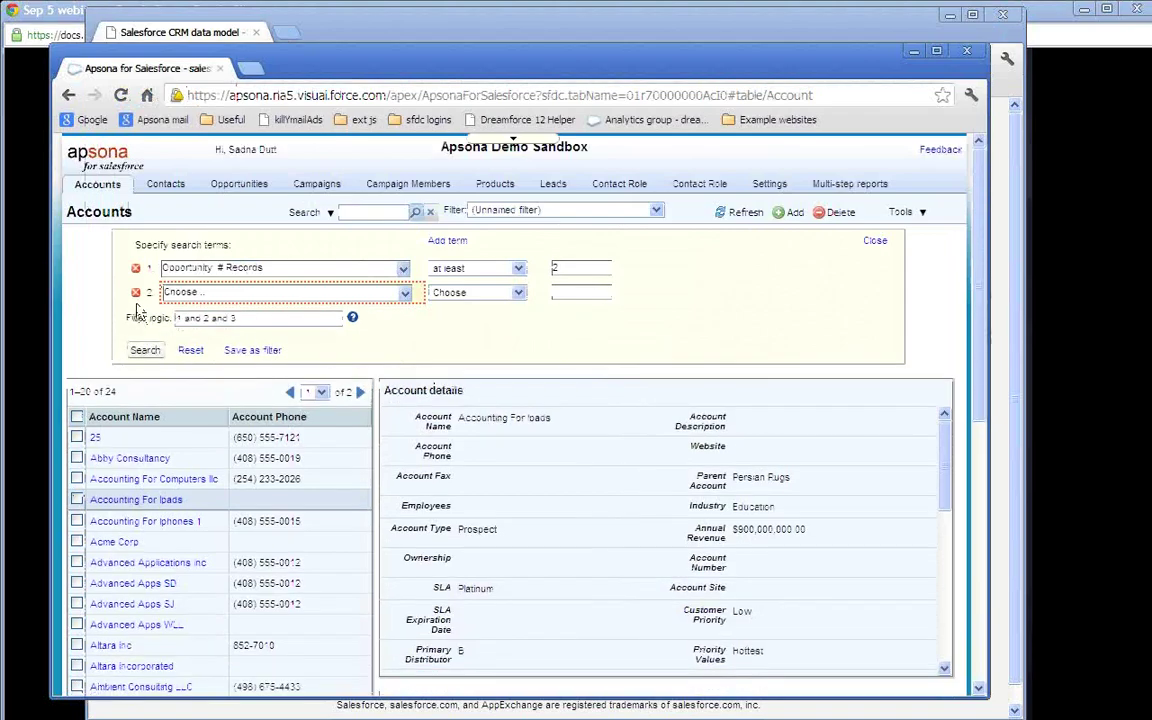
pyautogui.click(135, 292)
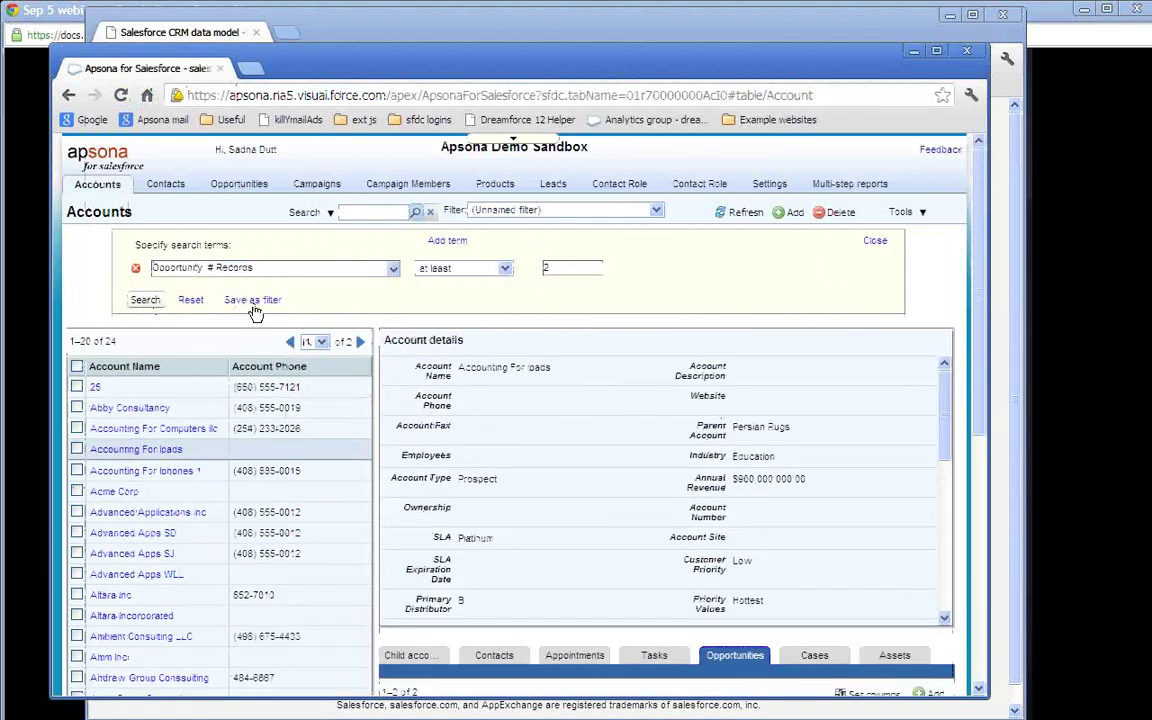
# Step: View the naming option for saving the search as a filter without saving, and look through the existing account filters
pyautogui.click(252, 300)
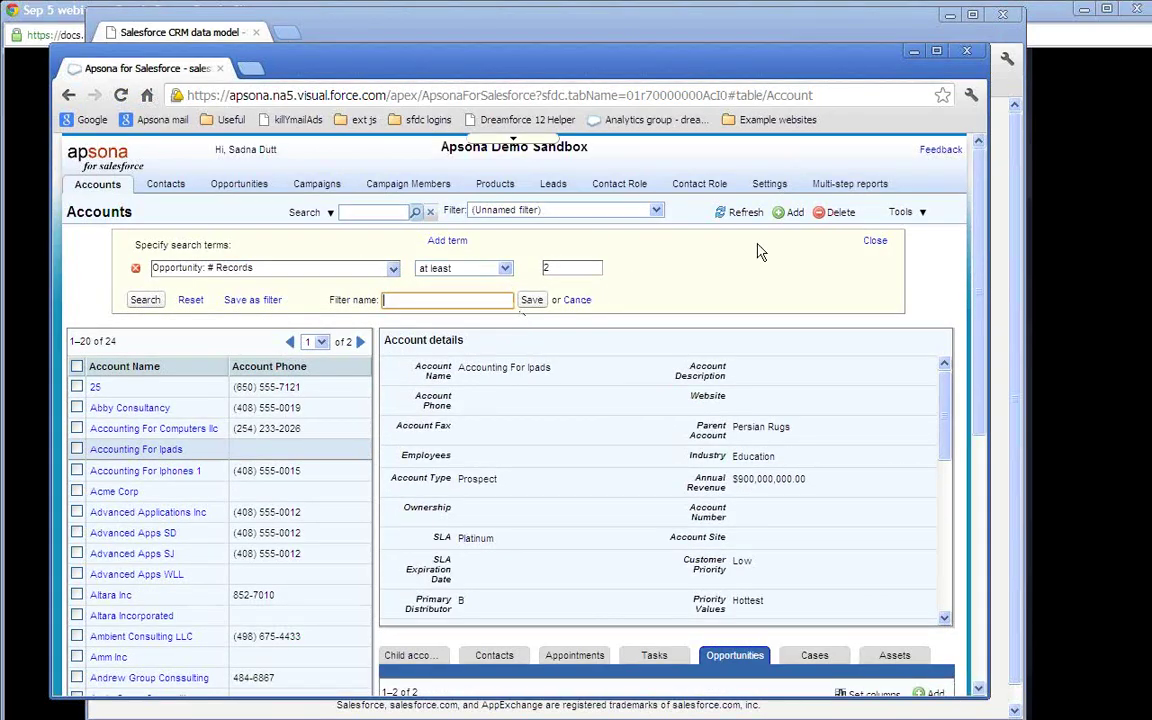
pyautogui.click(584, 304)
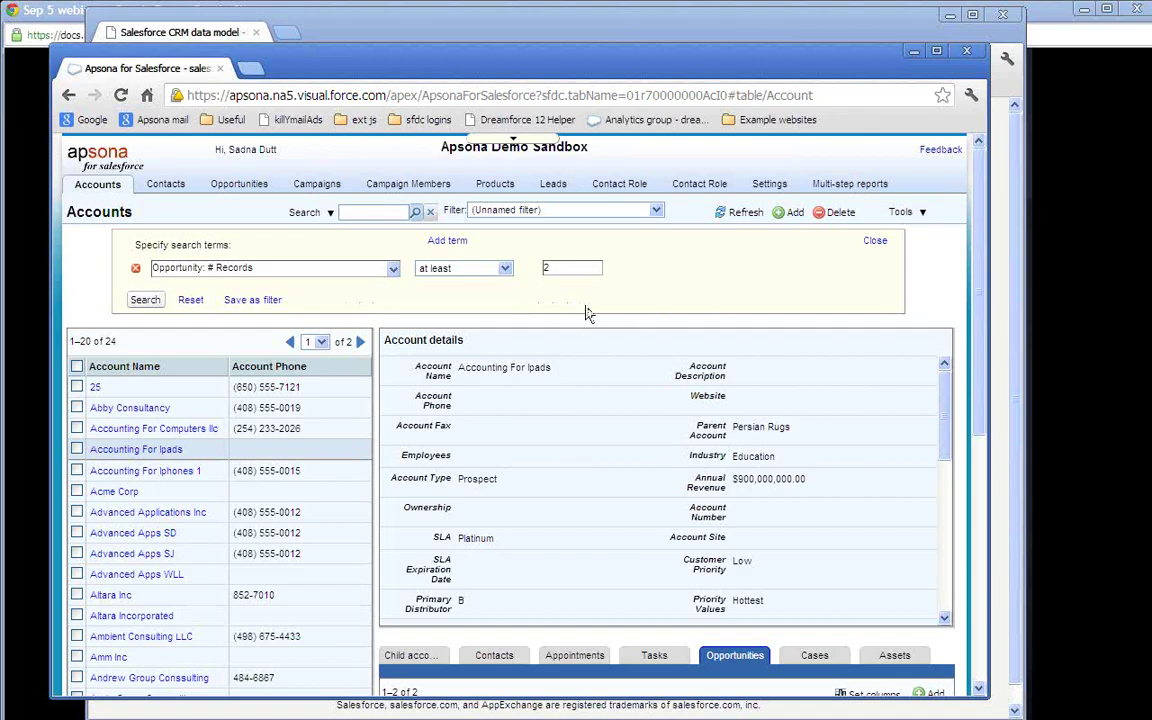
pyautogui.click(656, 211)
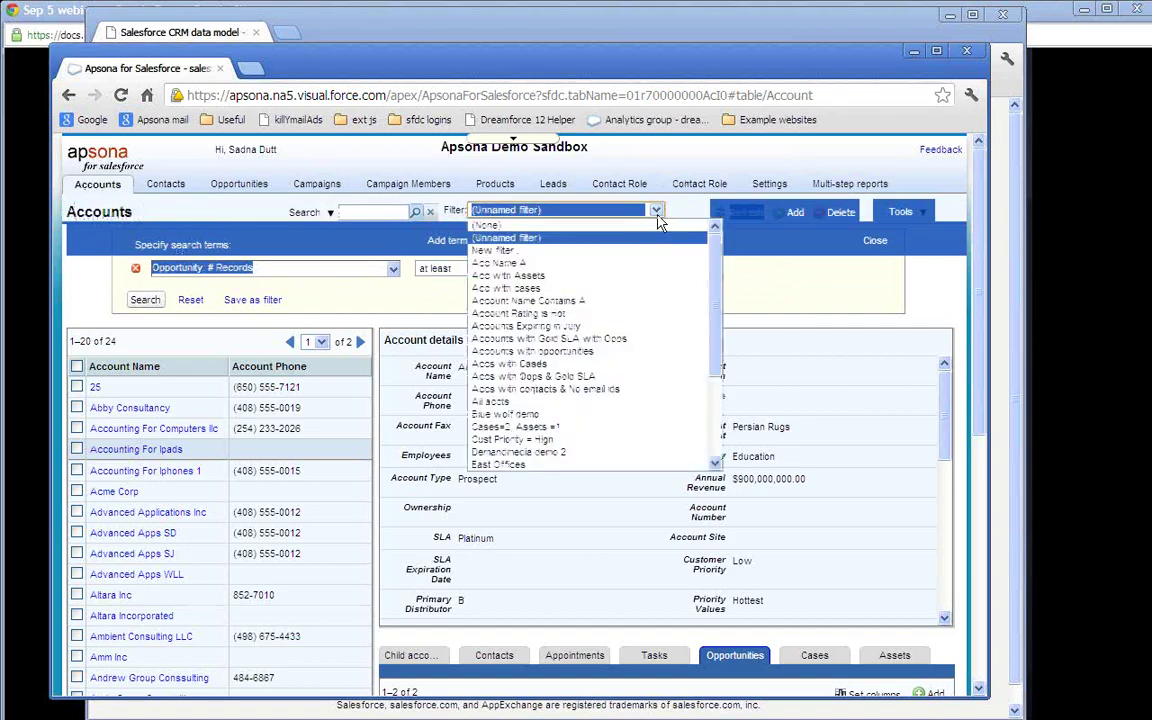
pyautogui.click(658, 215)
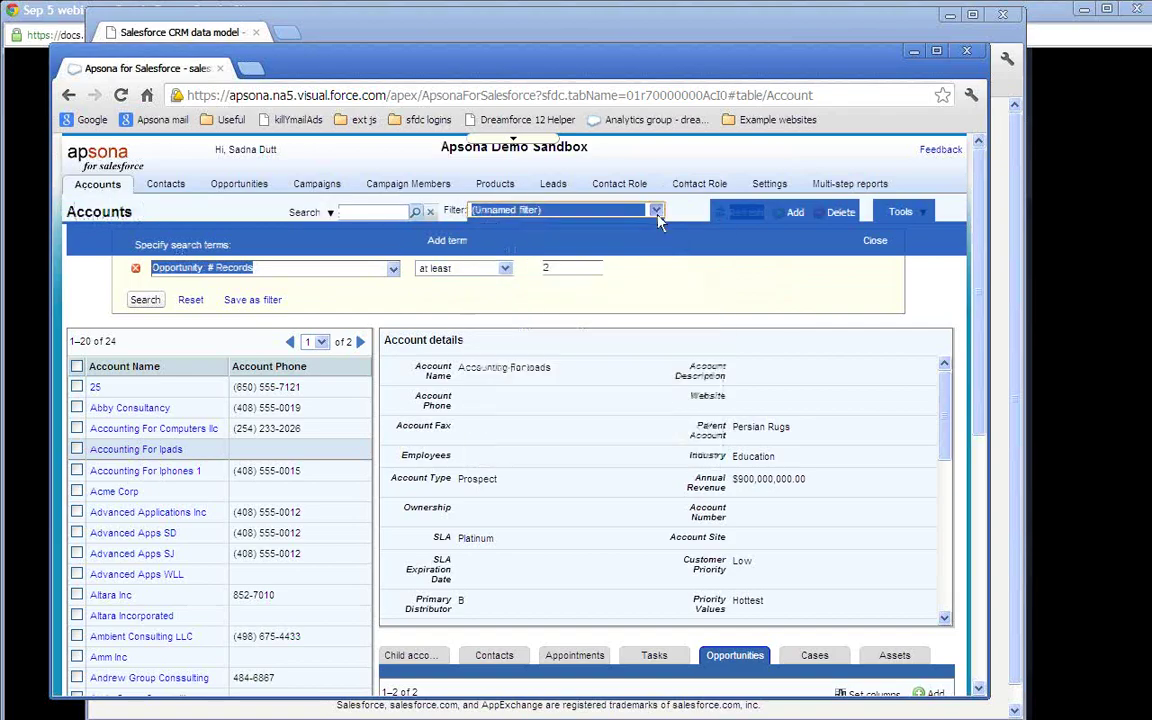
pyautogui.click(748, 283)
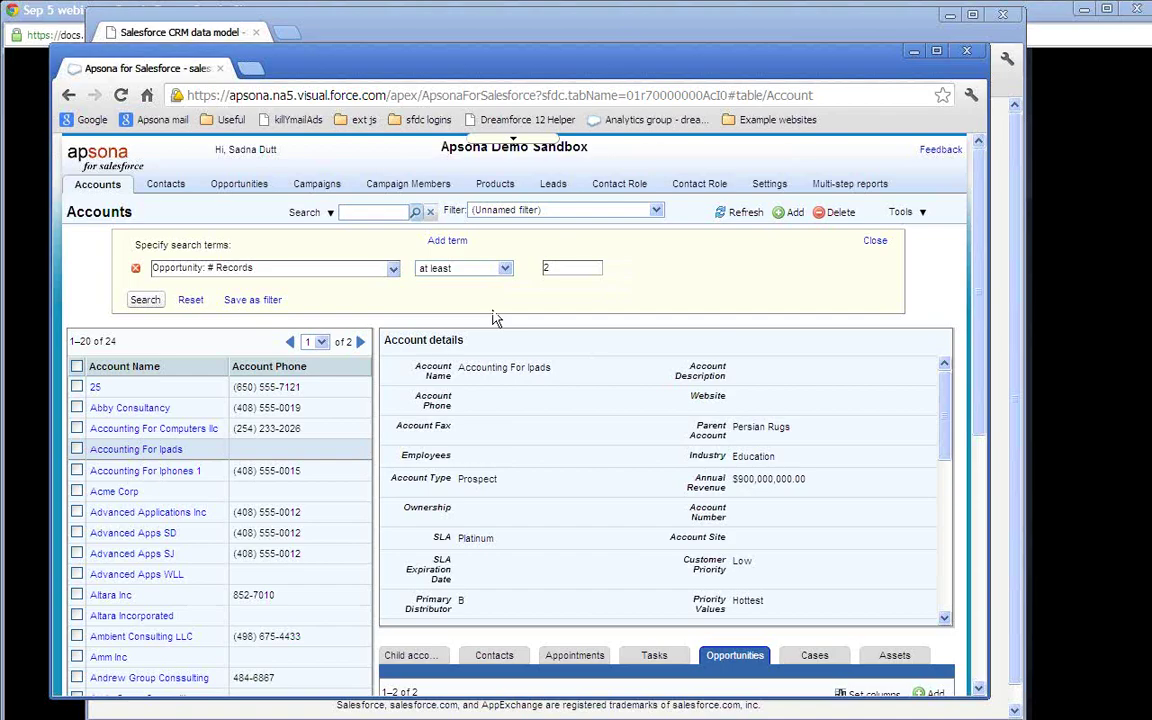
# Step: Change the search term to the Contact object's Contact ID with the condition exists and run the search
pyautogui.click(393, 272)
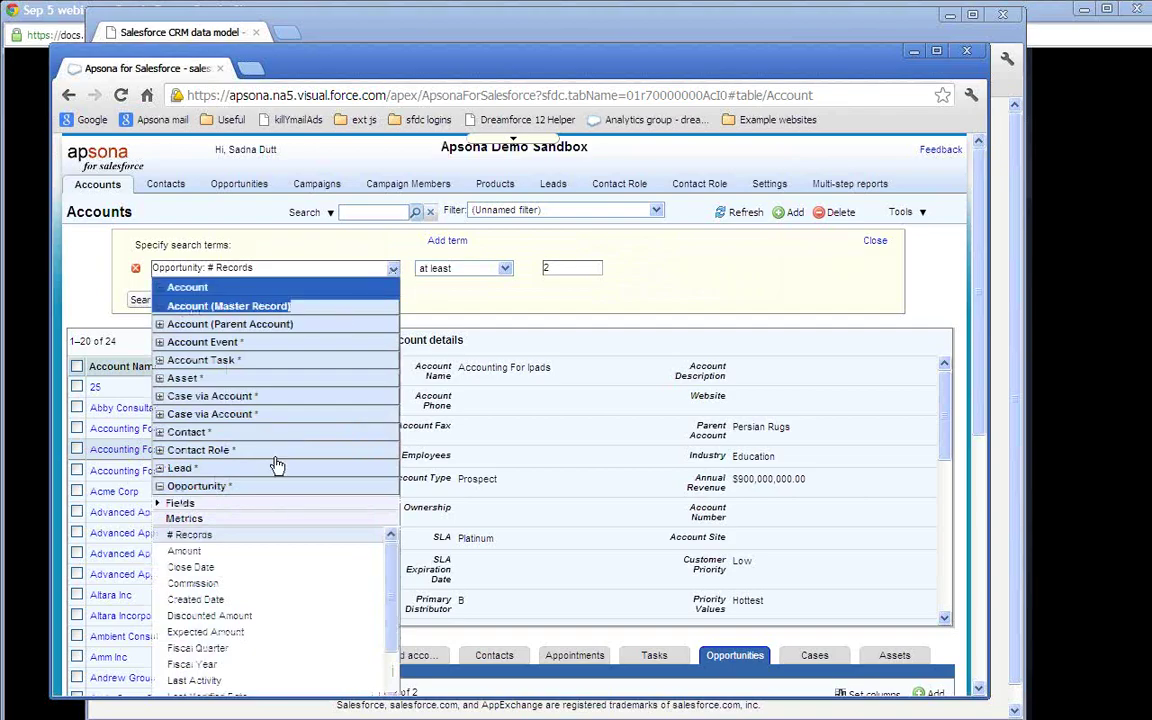
pyautogui.click(247, 438)
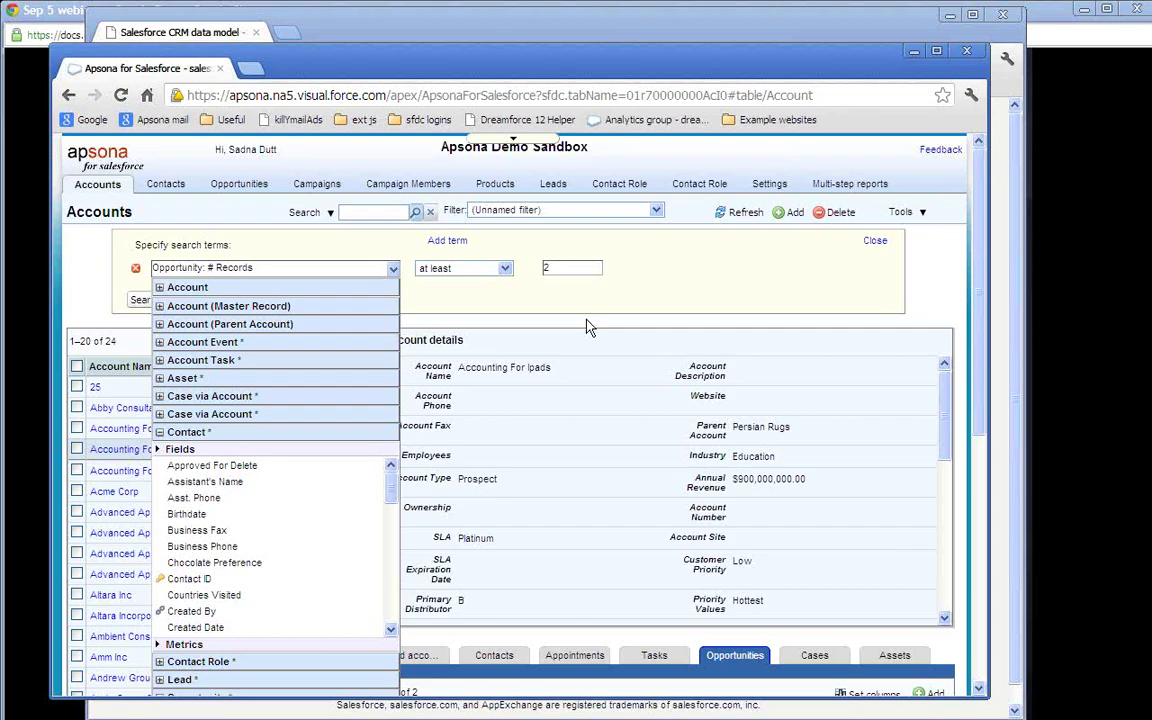
pyautogui.click(233, 583)
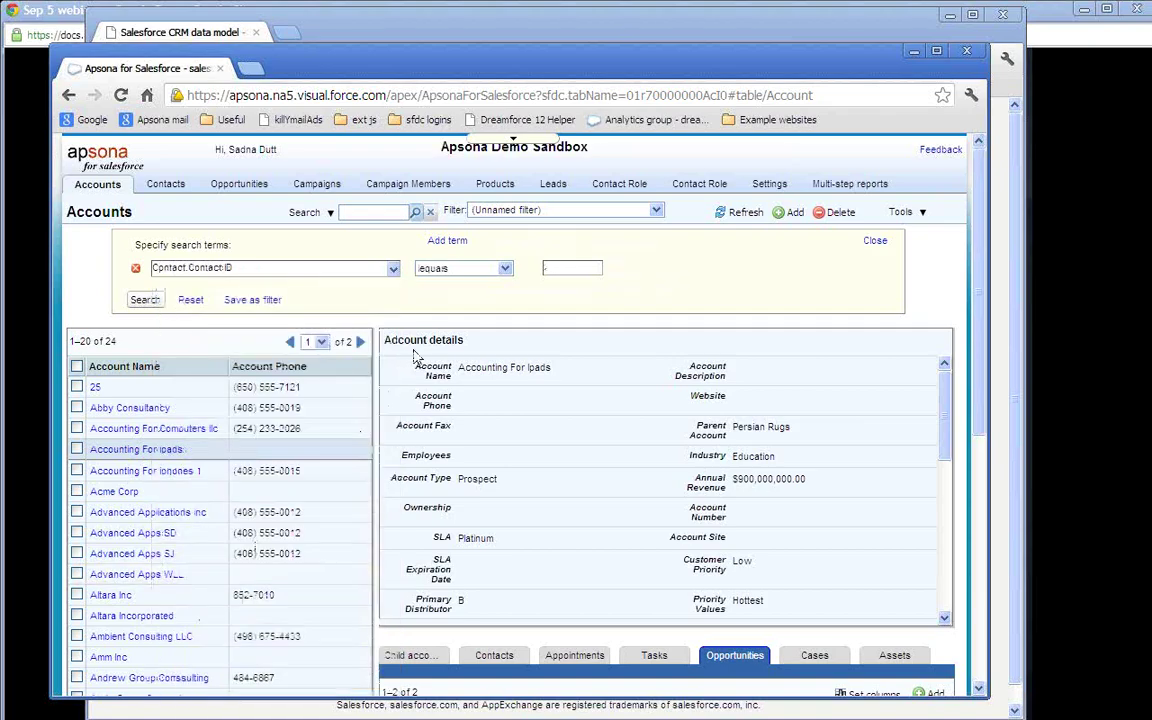
pyautogui.click(481, 269)
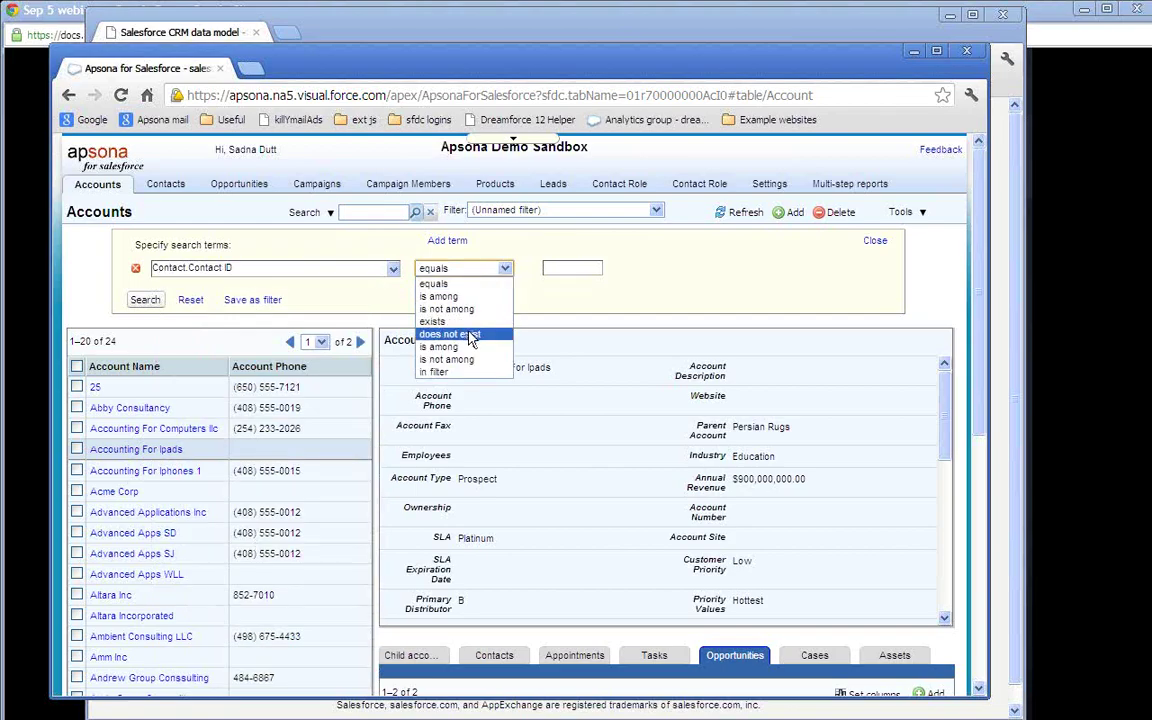
pyautogui.click(469, 322)
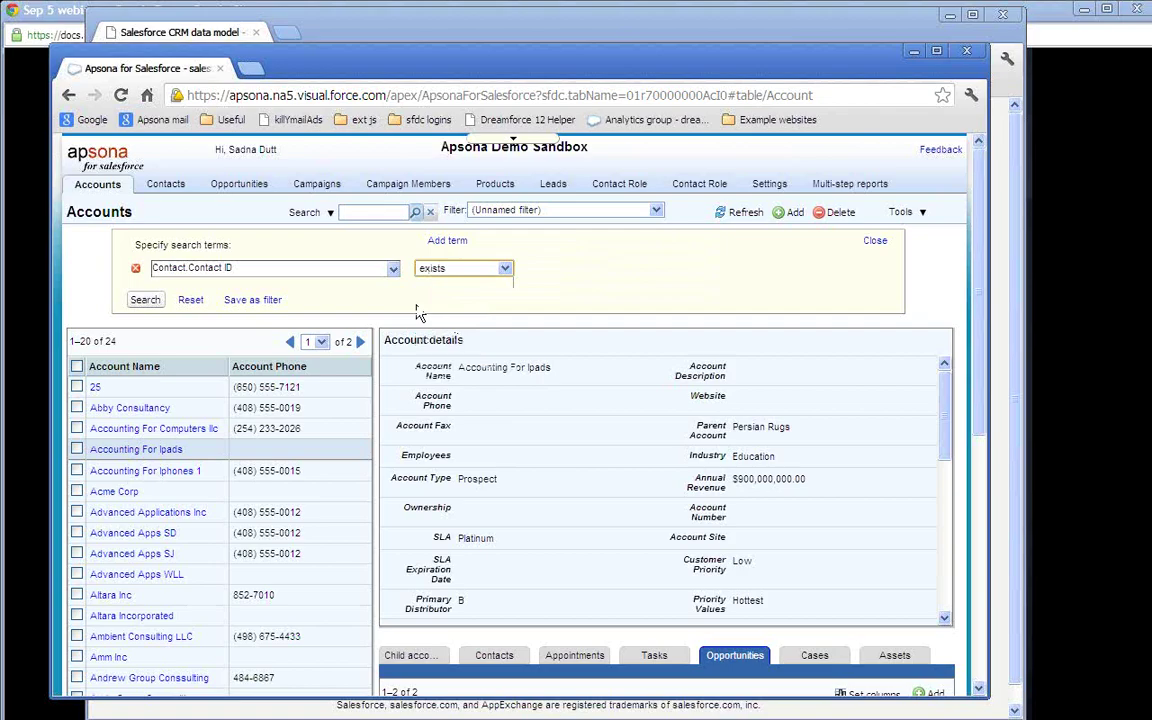
pyautogui.click(147, 301)
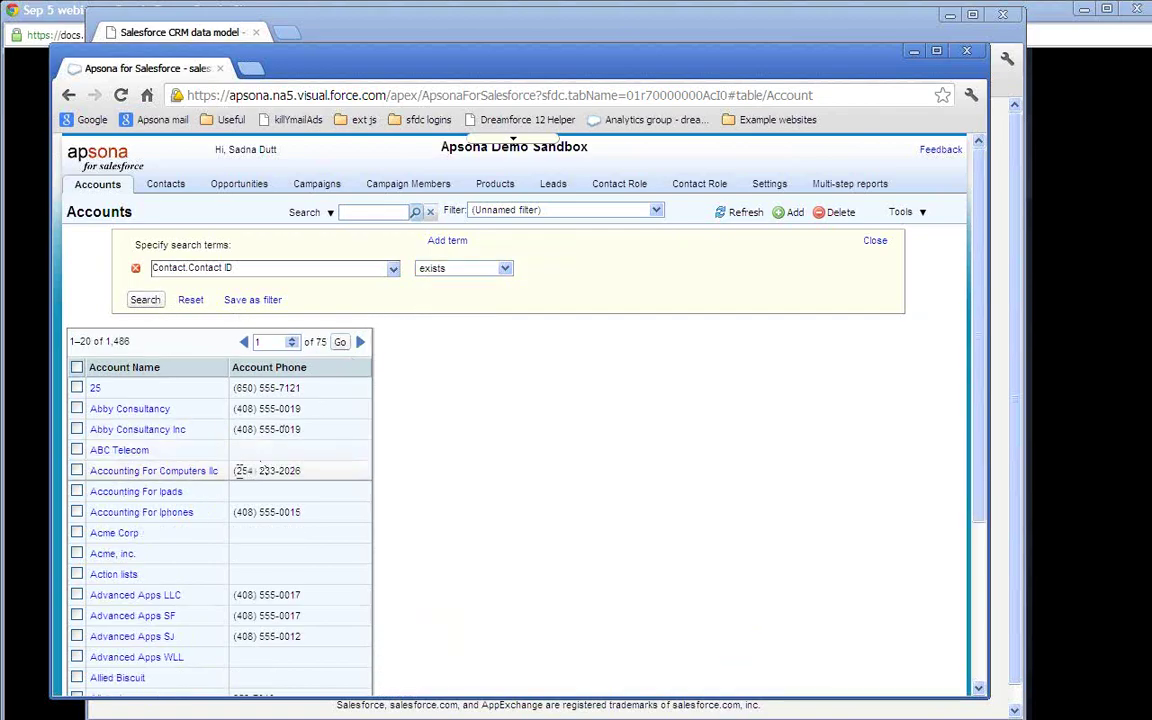
# Step: View the details of the Accounting For Computers llc account and its related contacts
pyautogui.click(240, 471)
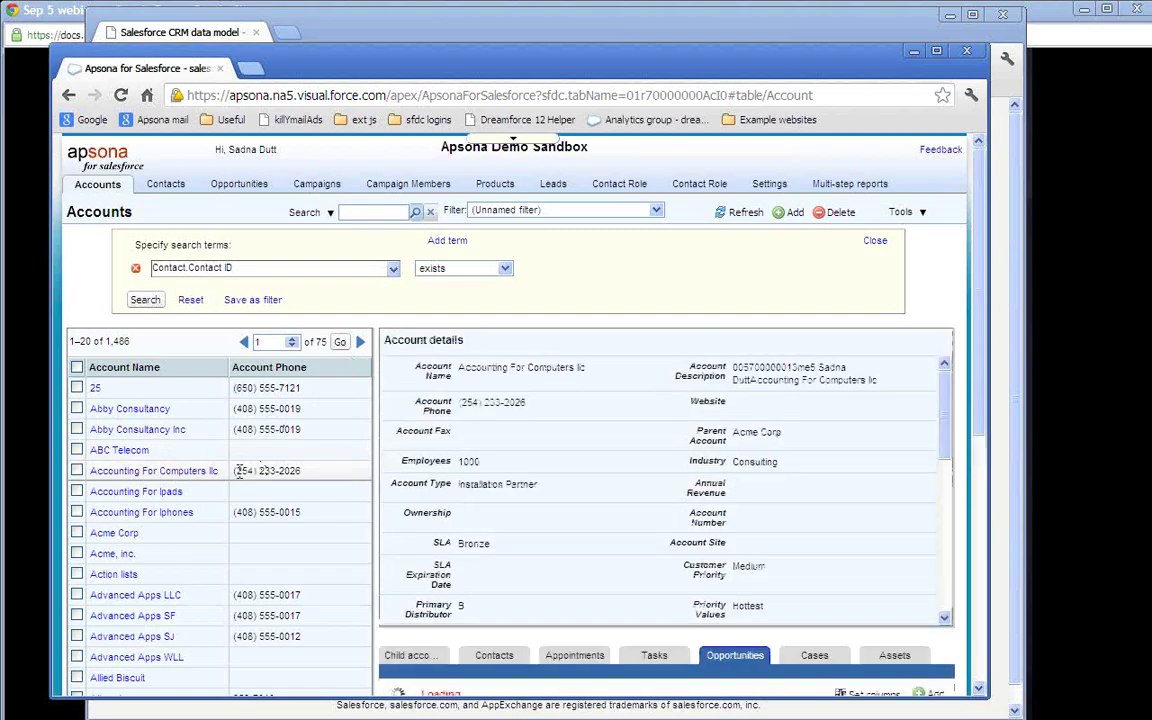
pyautogui.click(506, 655)
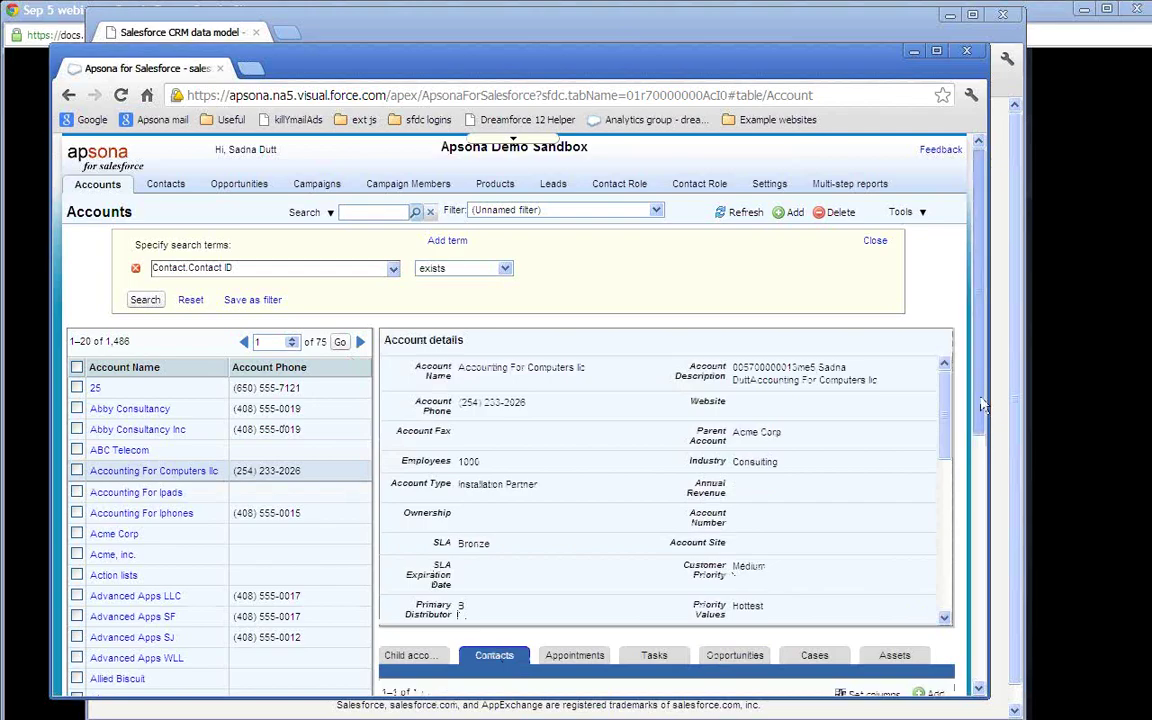
pyautogui.moveTo(986, 407); pyautogui.dragTo(982, 460)
pyautogui.scroll(2, 982, 460)
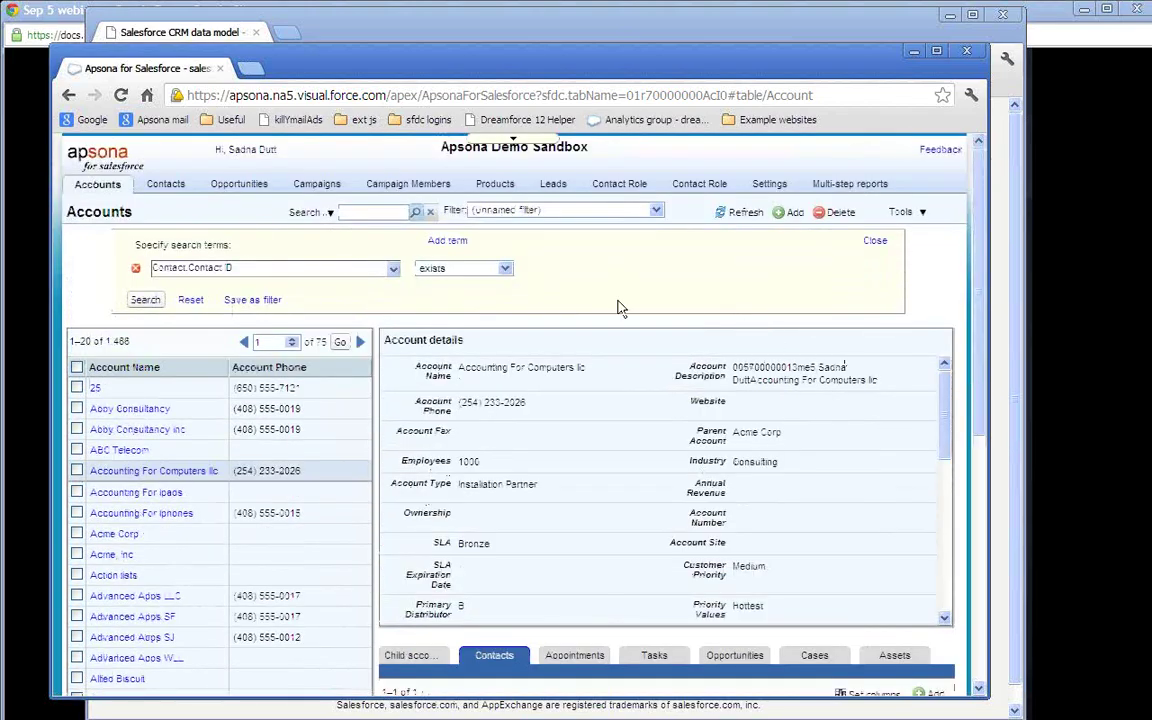
# Step: Set the Contact ID condition to does not exist, run the search, and view the Advanced Apps SD account
pyautogui.click(499, 276)
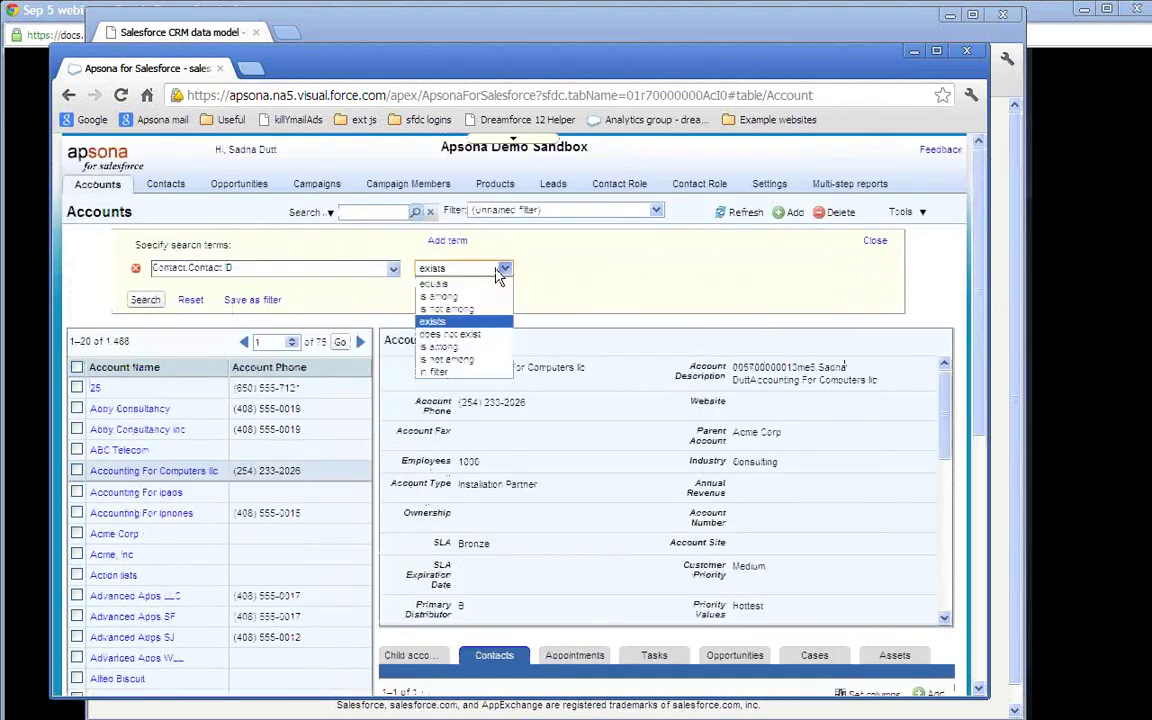
pyautogui.click(472, 332)
pyautogui.click(145, 300)
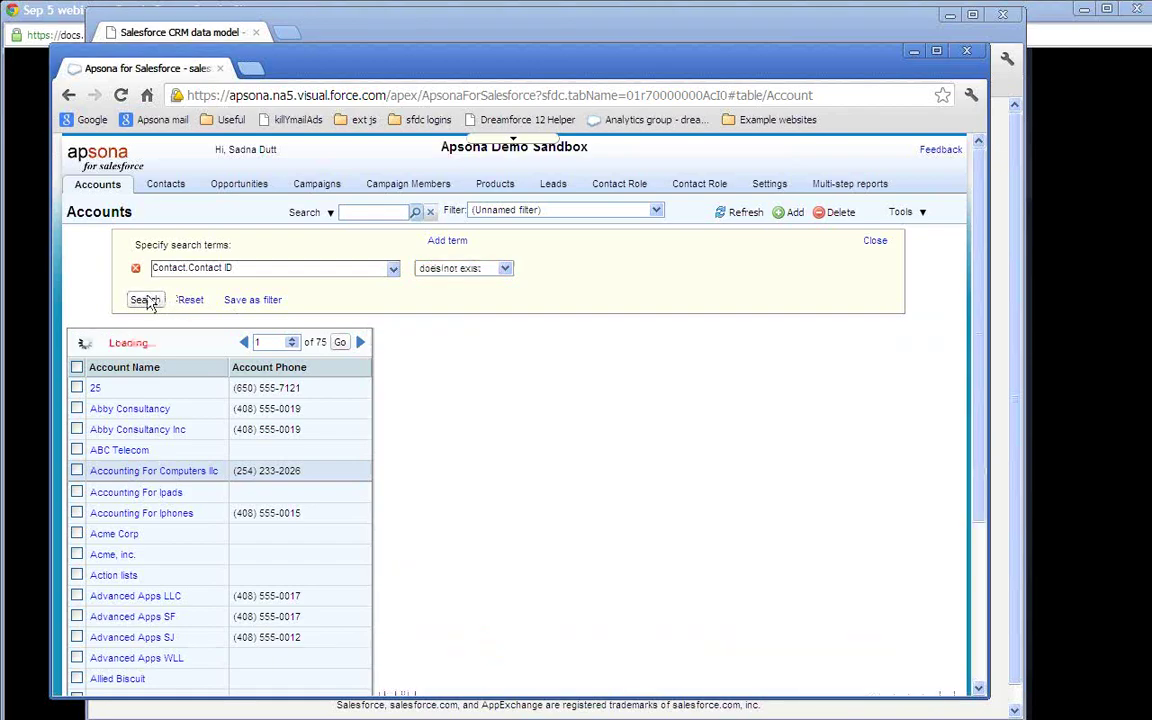
pyautogui.click(190, 512)
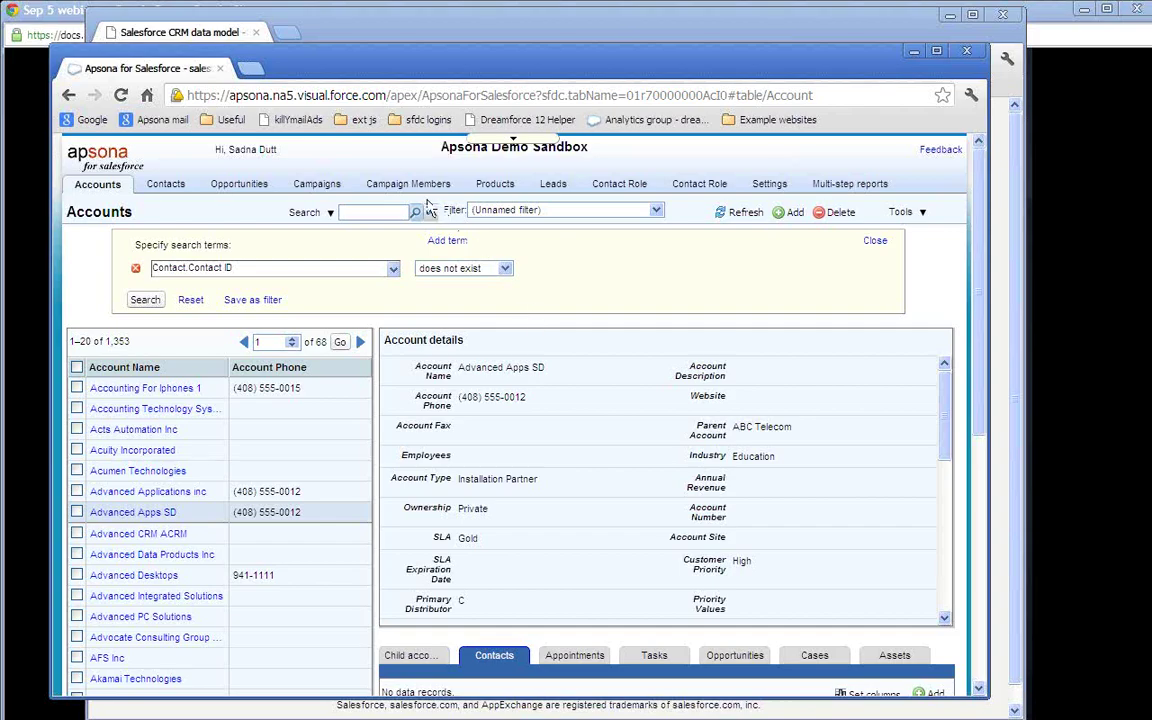
# Step: Start a new report on accounts and name it Accounts and Opportunities
pyautogui.moveTo(265, 188)
pyautogui.moveTo(317, 184)
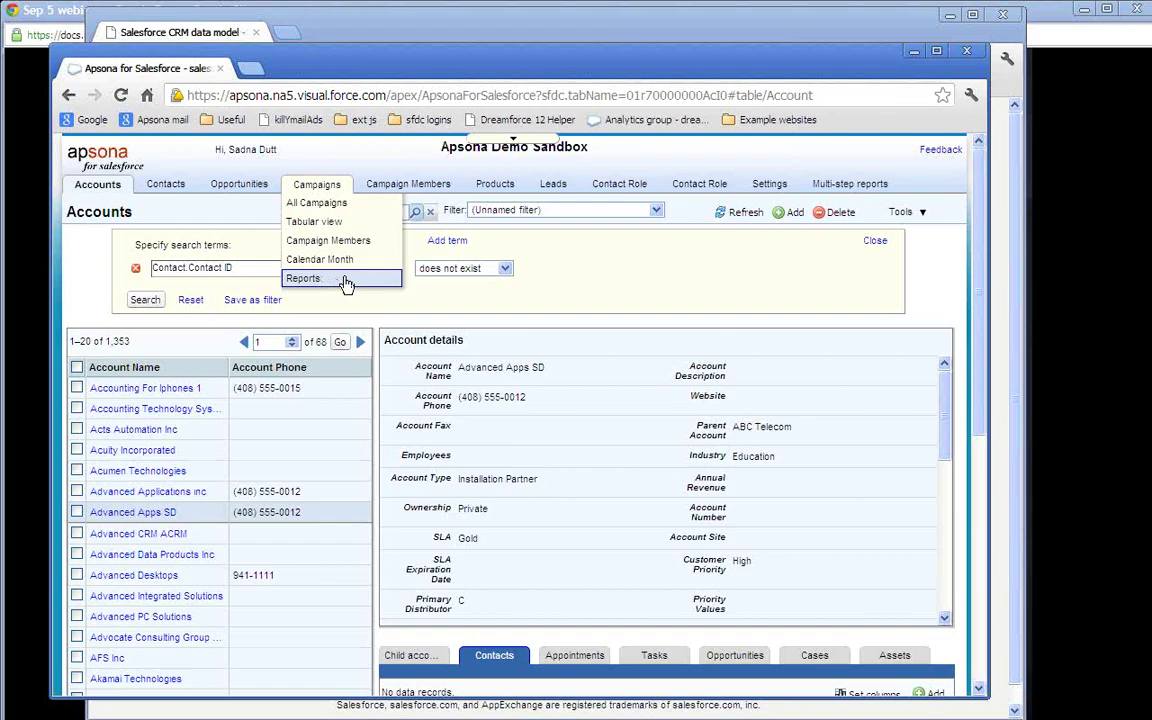
pyautogui.moveTo(95, 185)
pyautogui.click(95, 243)
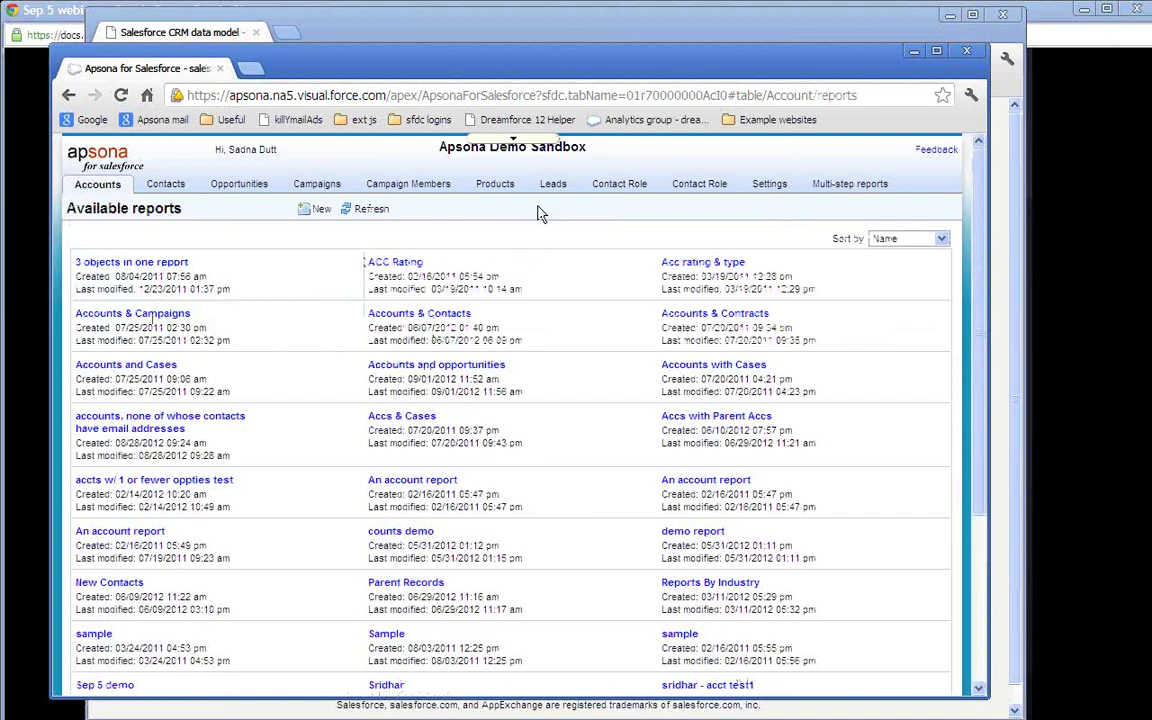
pyautogui.click(318, 212)
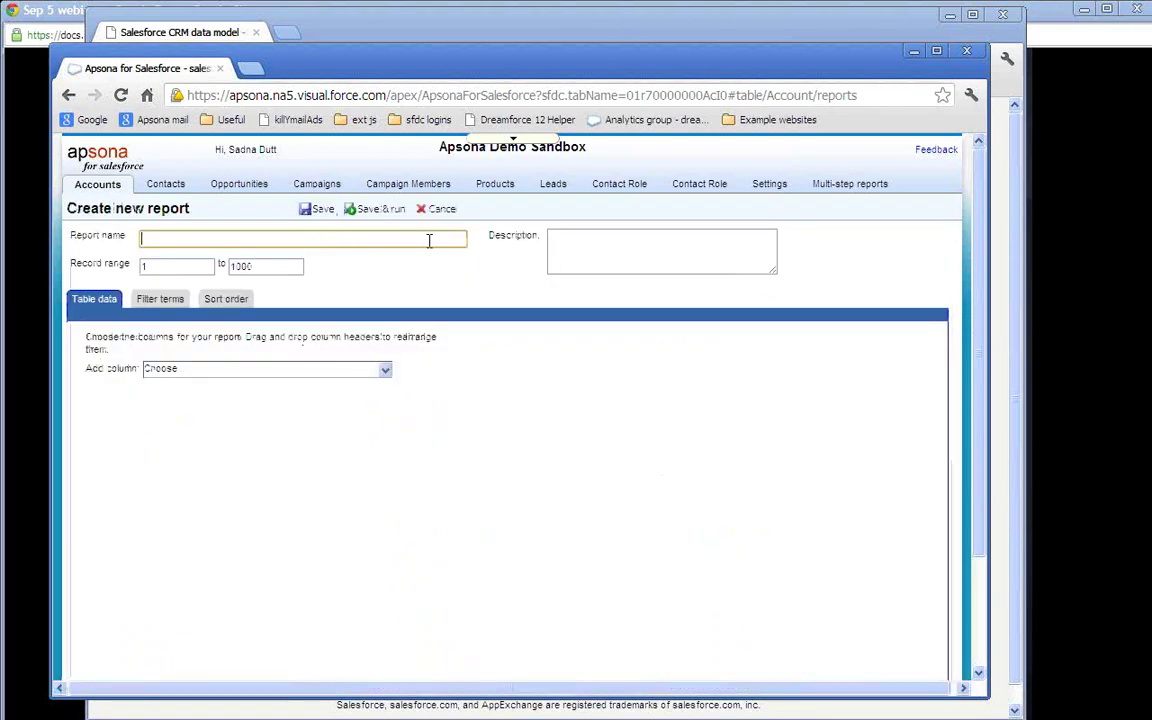
pyautogui.write('Accounts and Oppo')
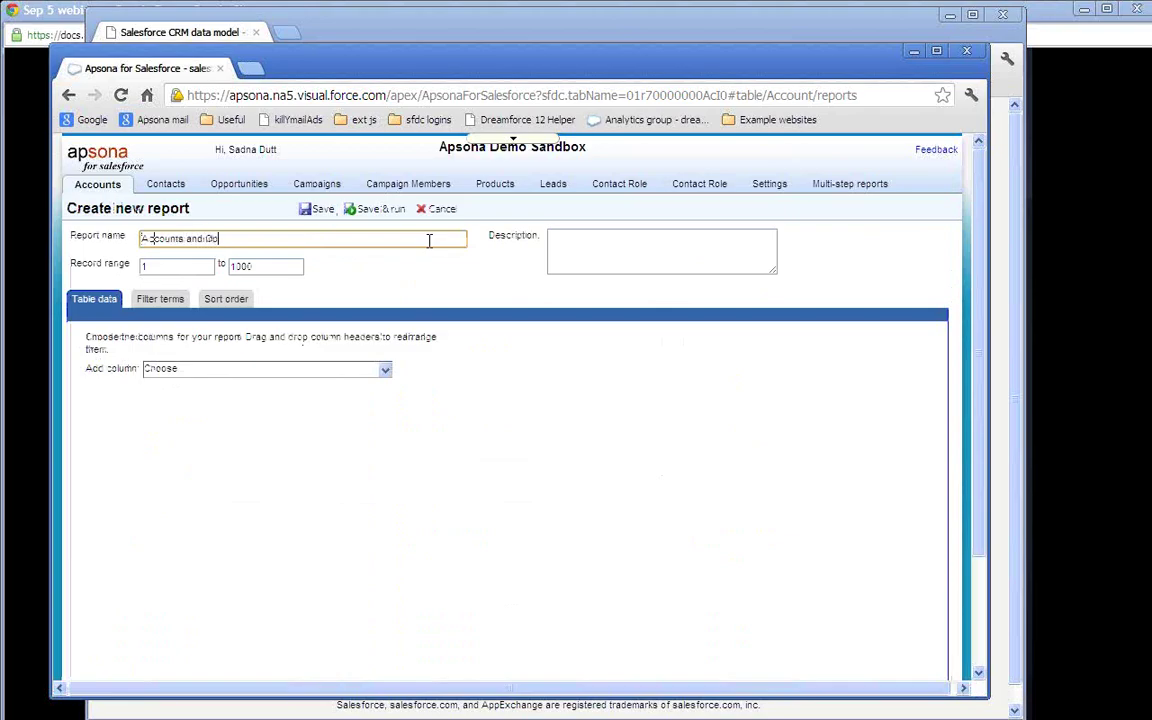
pyautogui.write('rtunities')
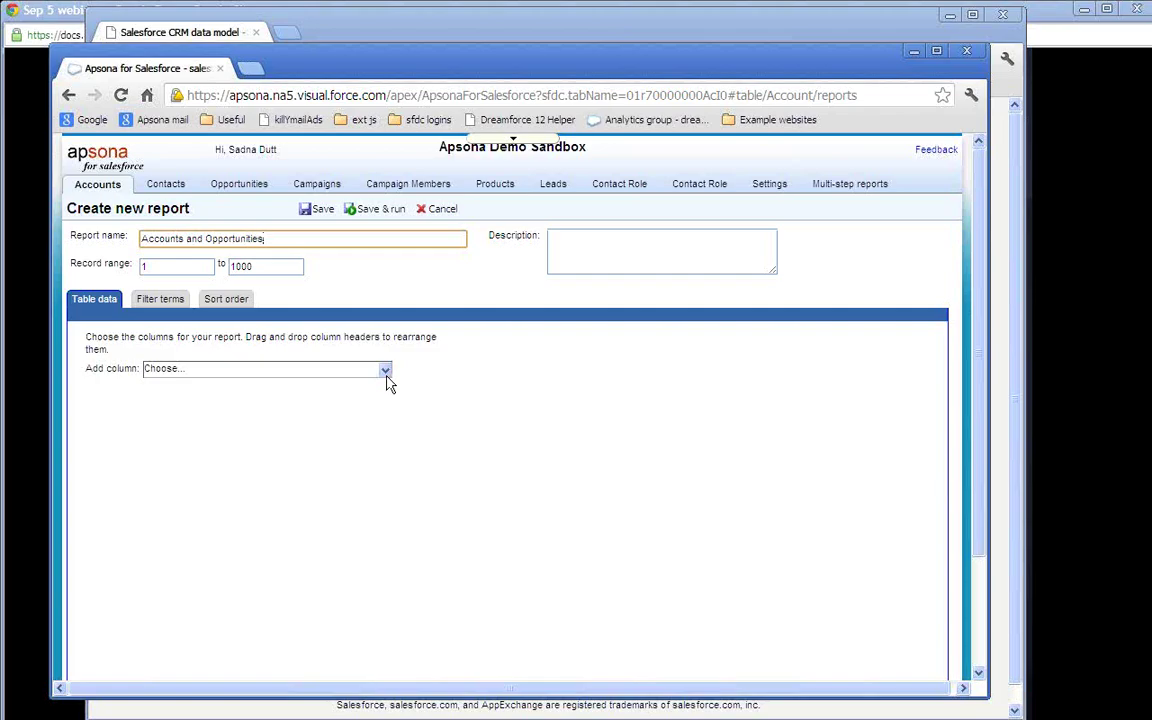
pyautogui.click(186, 303)
pyautogui.click(224, 300)
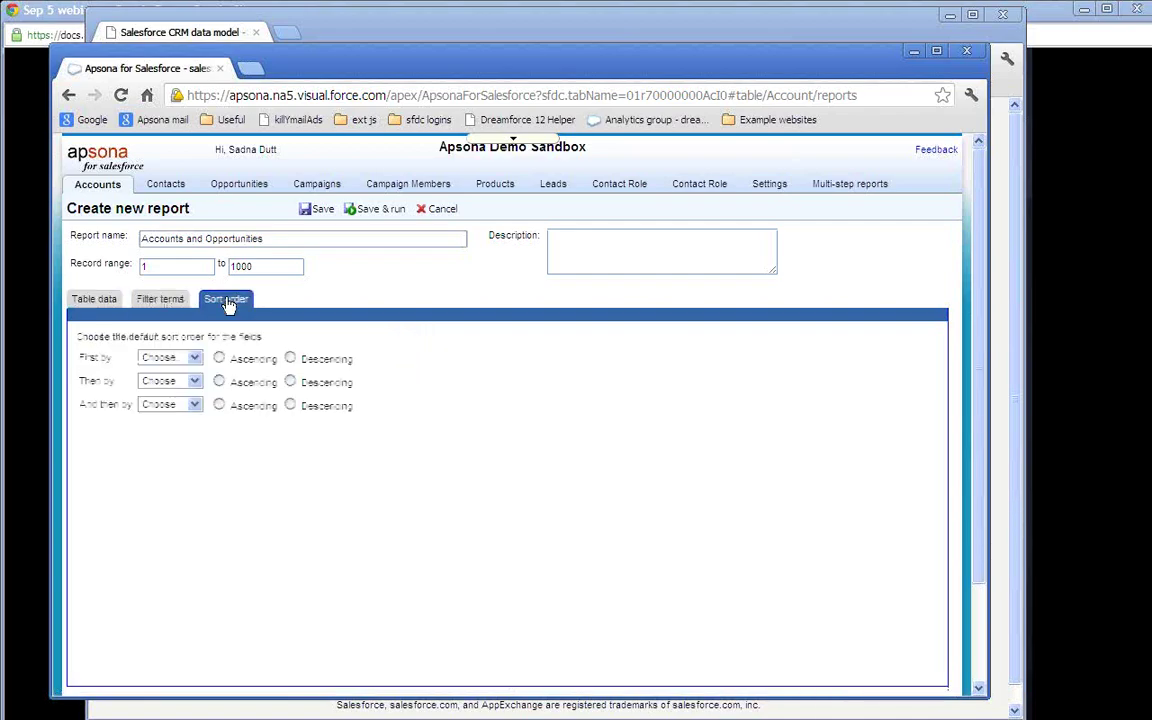
pyautogui.click(105, 298)
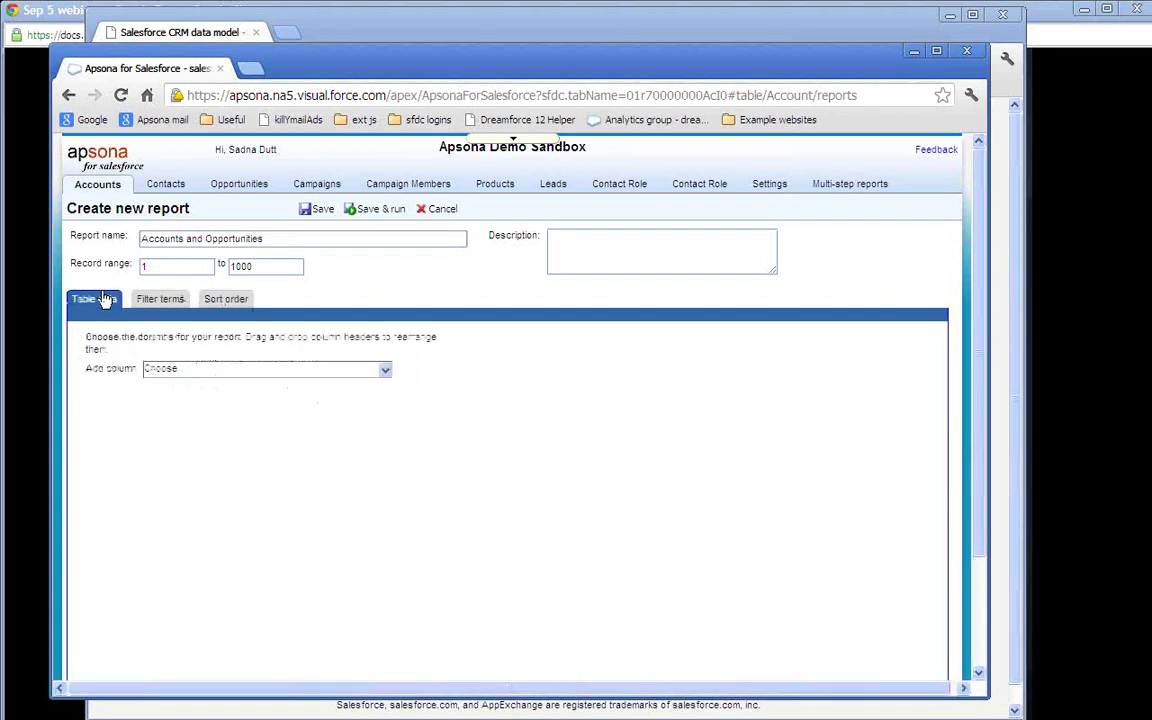
# Step: Add the Account Name, Account Type and Industry columns to the report and set the end of the record range to 10000
pyautogui.click(383, 375)
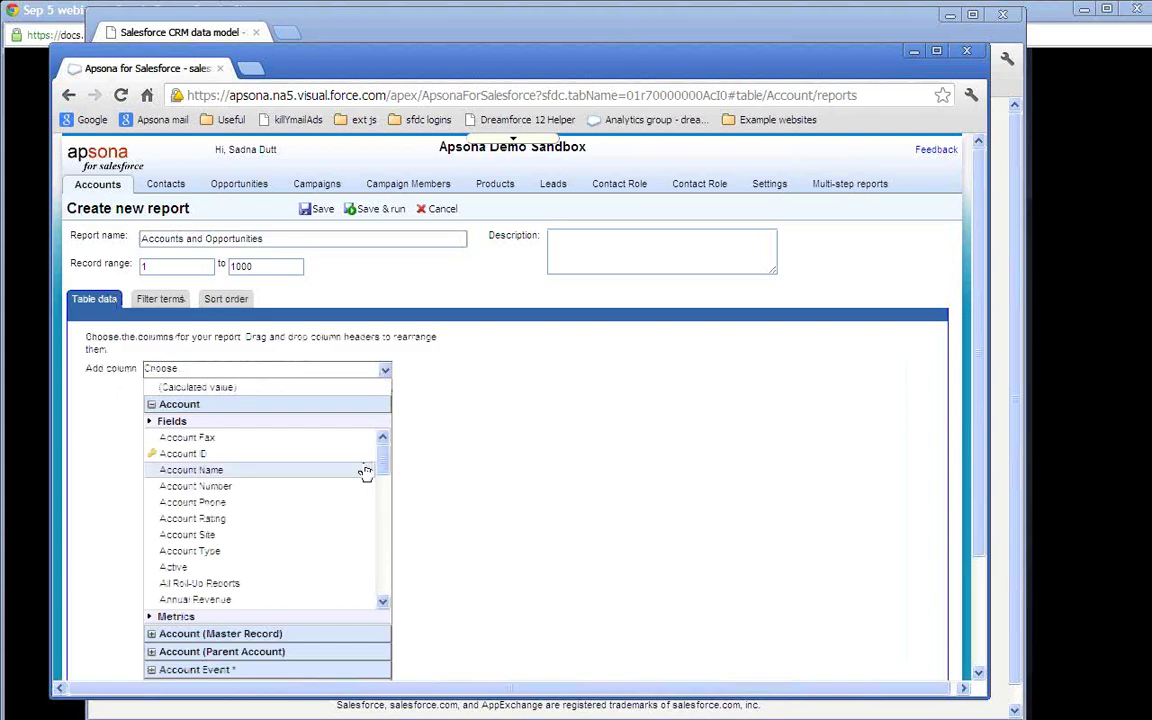
pyautogui.click(318, 470)
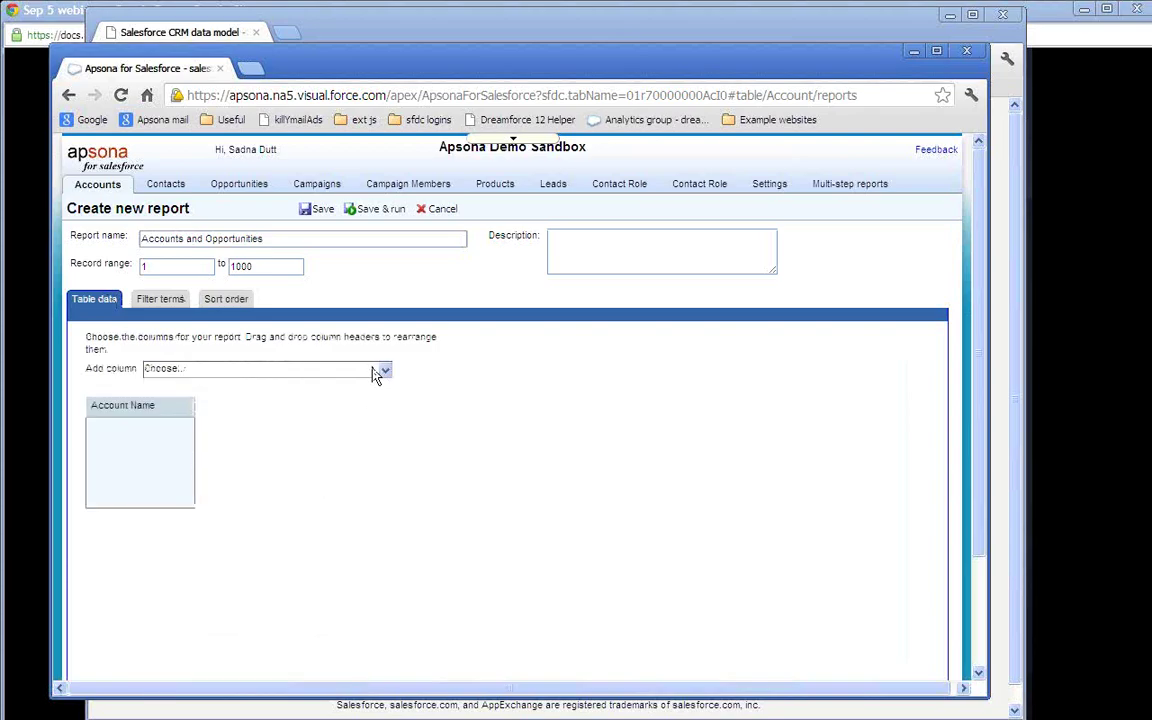
pyautogui.click(383, 371)
pyautogui.click(343, 559)
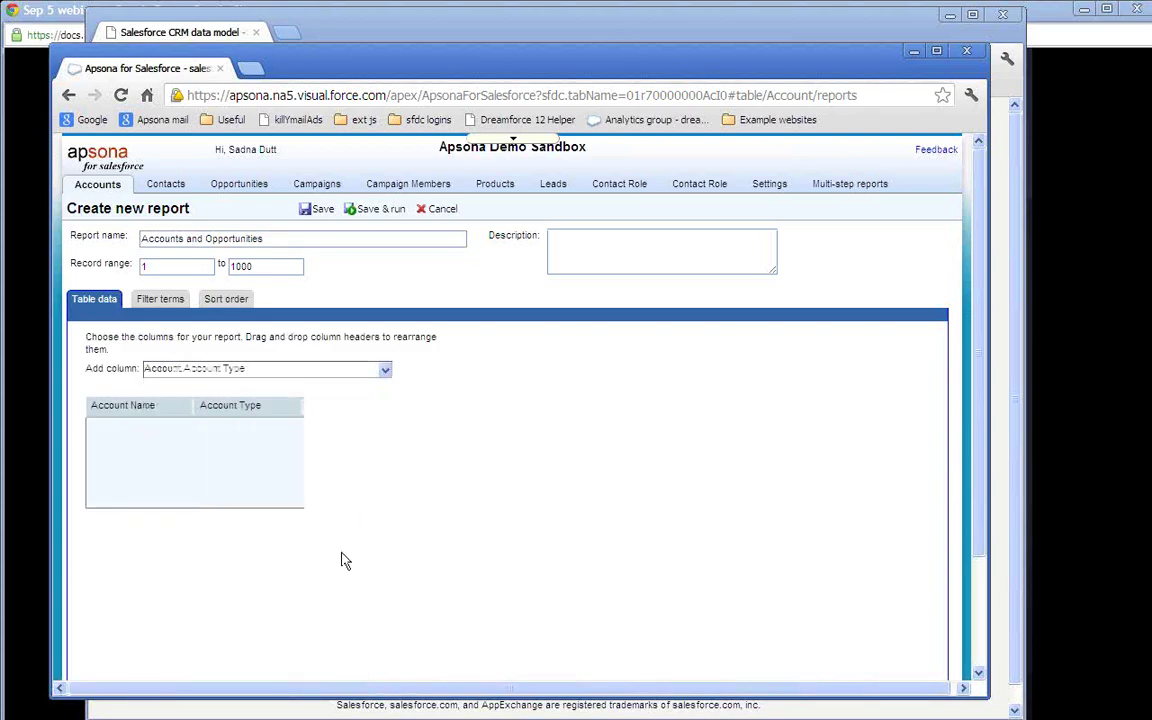
pyautogui.click(381, 372)
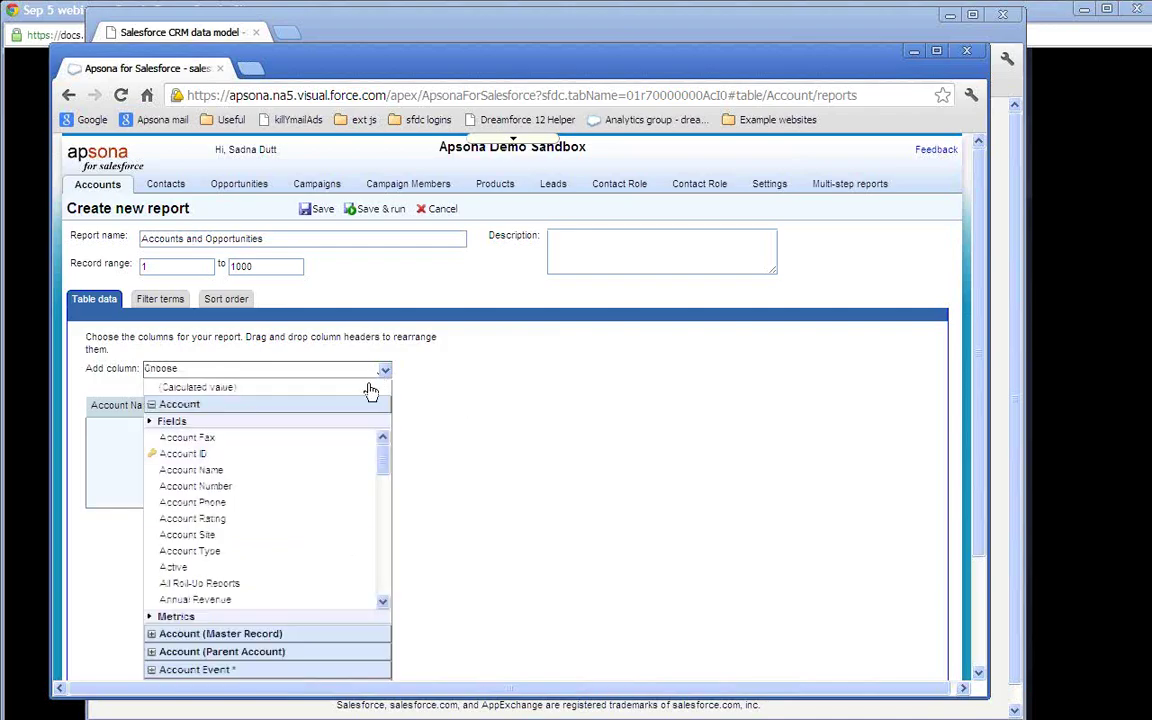
pyautogui.click(385, 568)
pyautogui.click(385, 568)
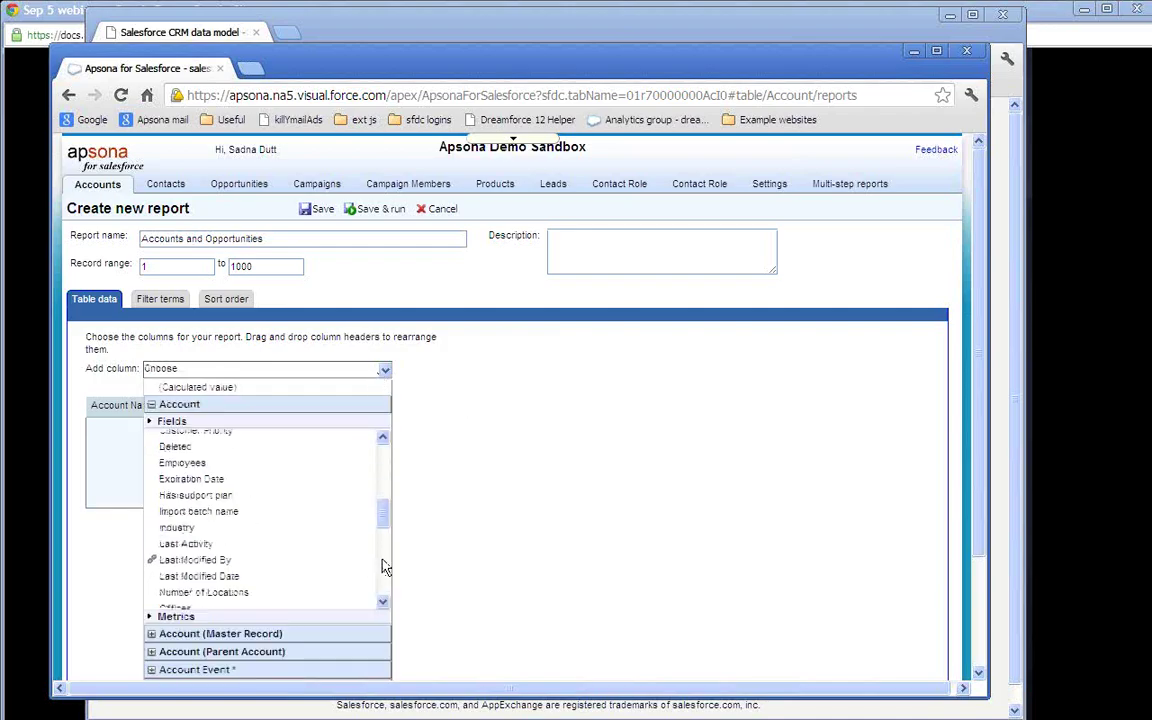
pyautogui.click(313, 530)
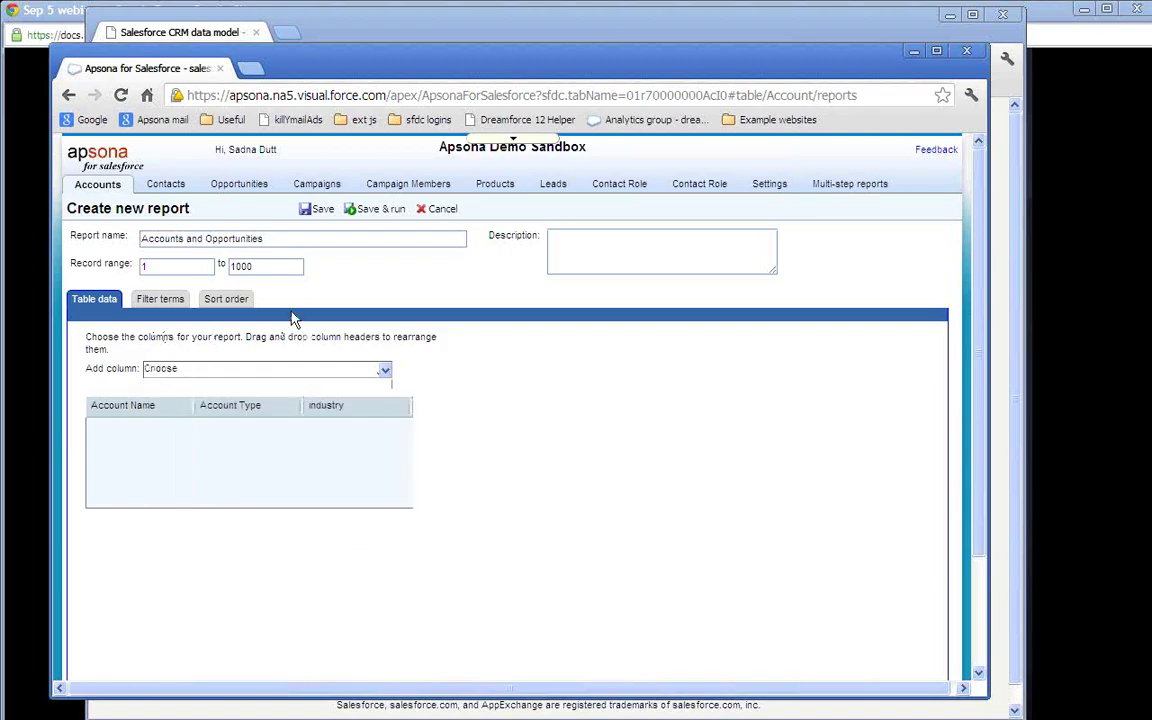
pyautogui.click(271, 266)
pyautogui.write('0')
# Step: Add a filter term where Account Type is among Channel Partner / Reseller, Customer - Channel, Customer - Direct and Installation Partner
pyautogui.click(173, 300)
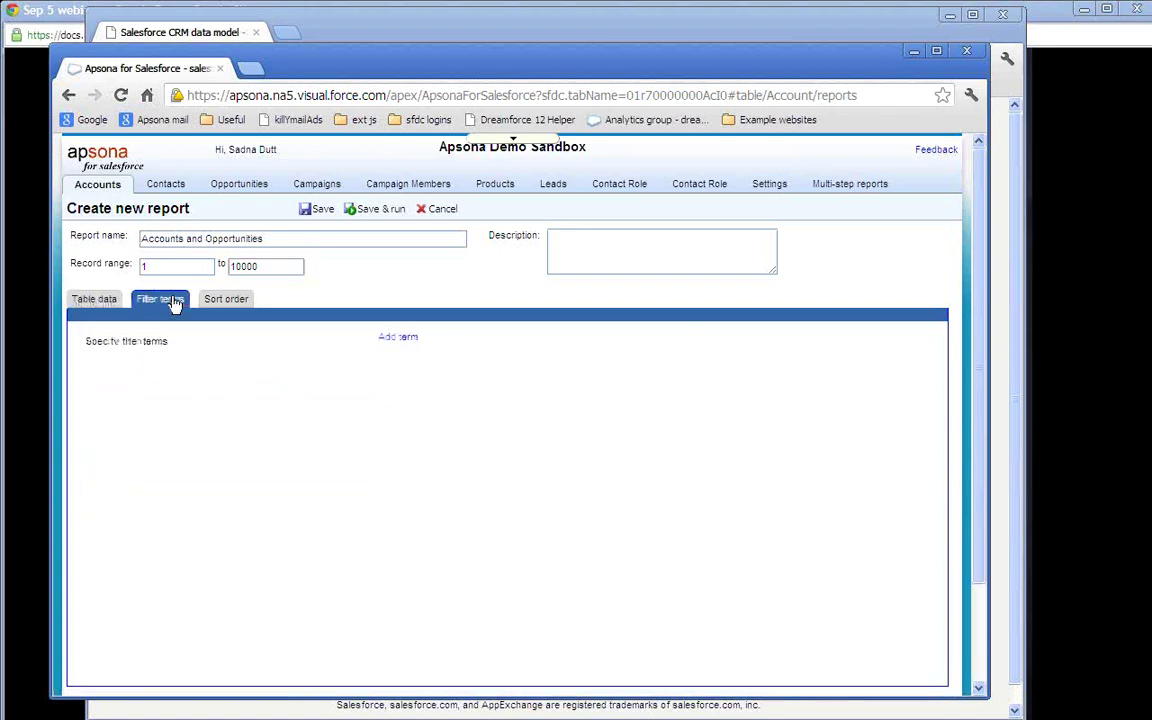
pyautogui.click(398, 338)
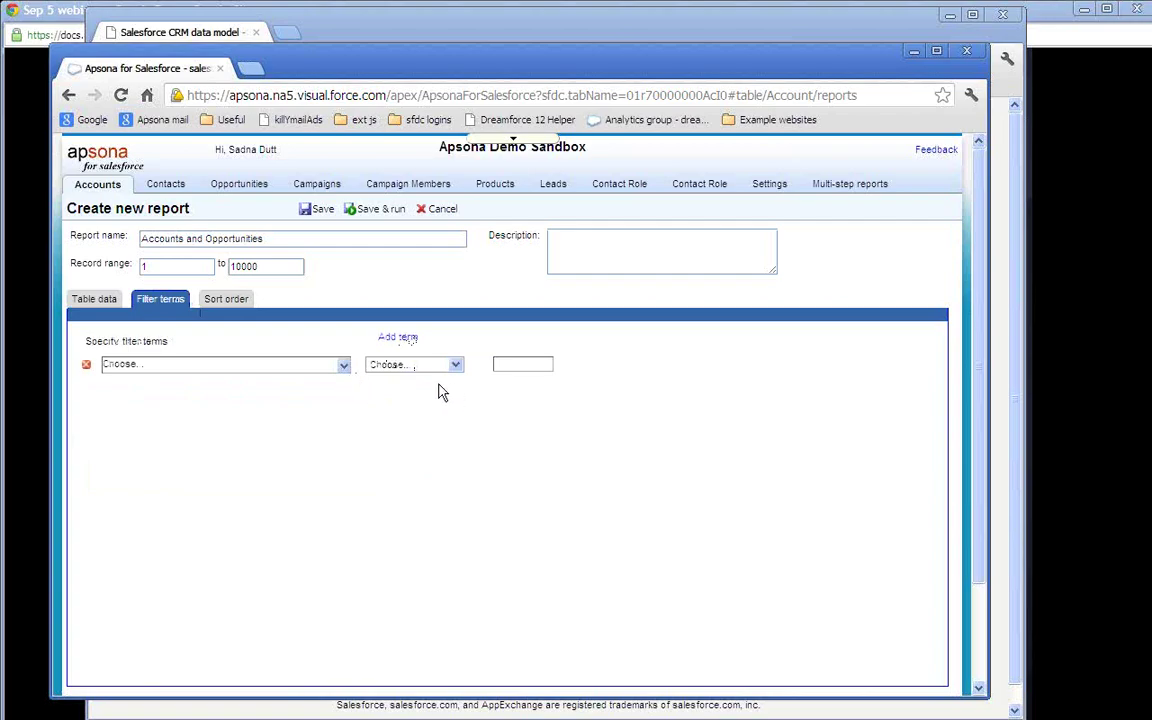
pyautogui.click(343, 366)
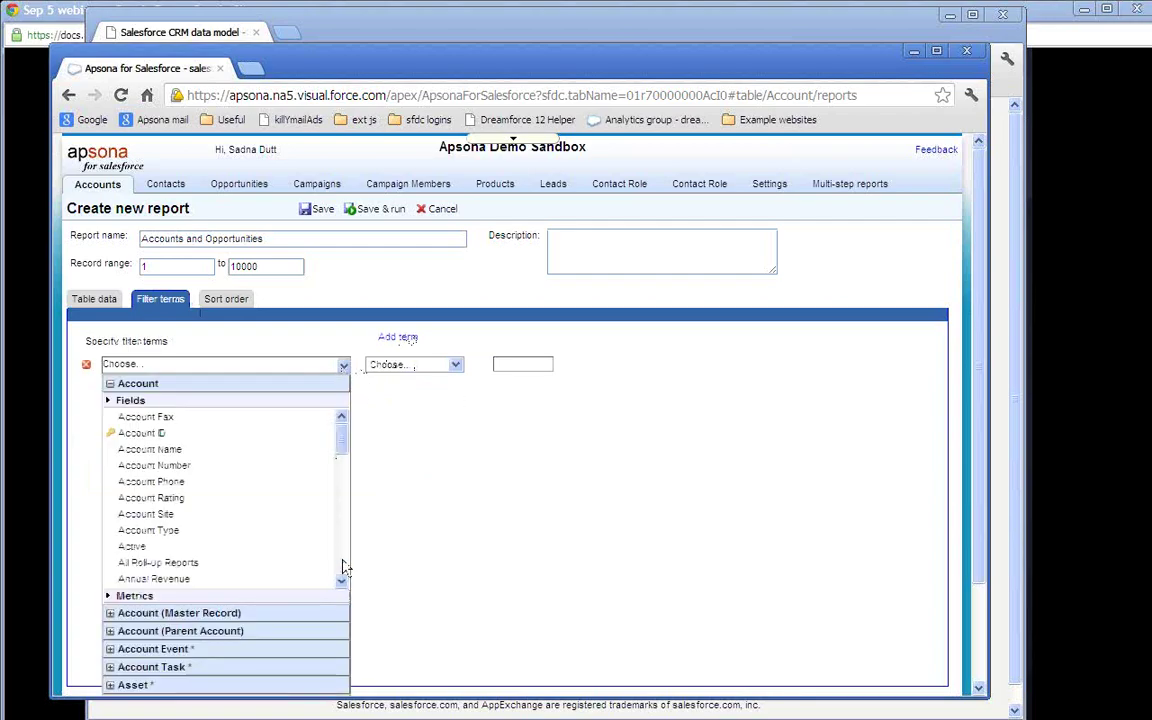
pyautogui.scroll(-6, 342, 567)
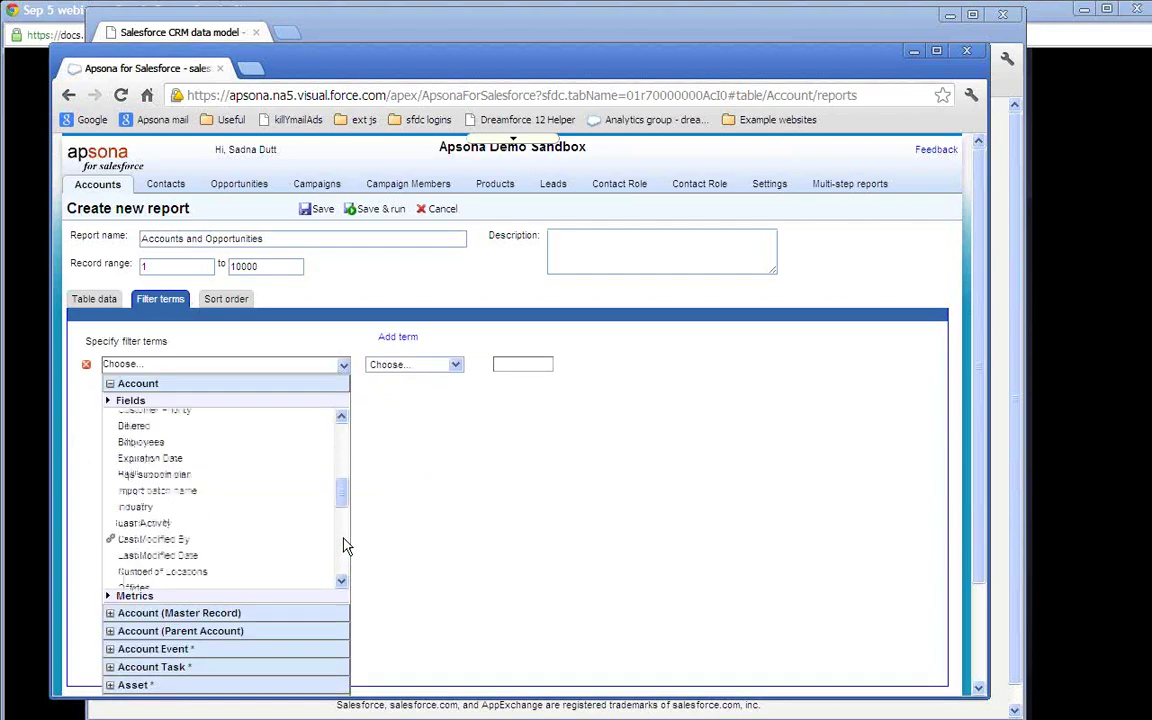
pyautogui.moveTo(342, 496); pyautogui.dragTo(342, 445)
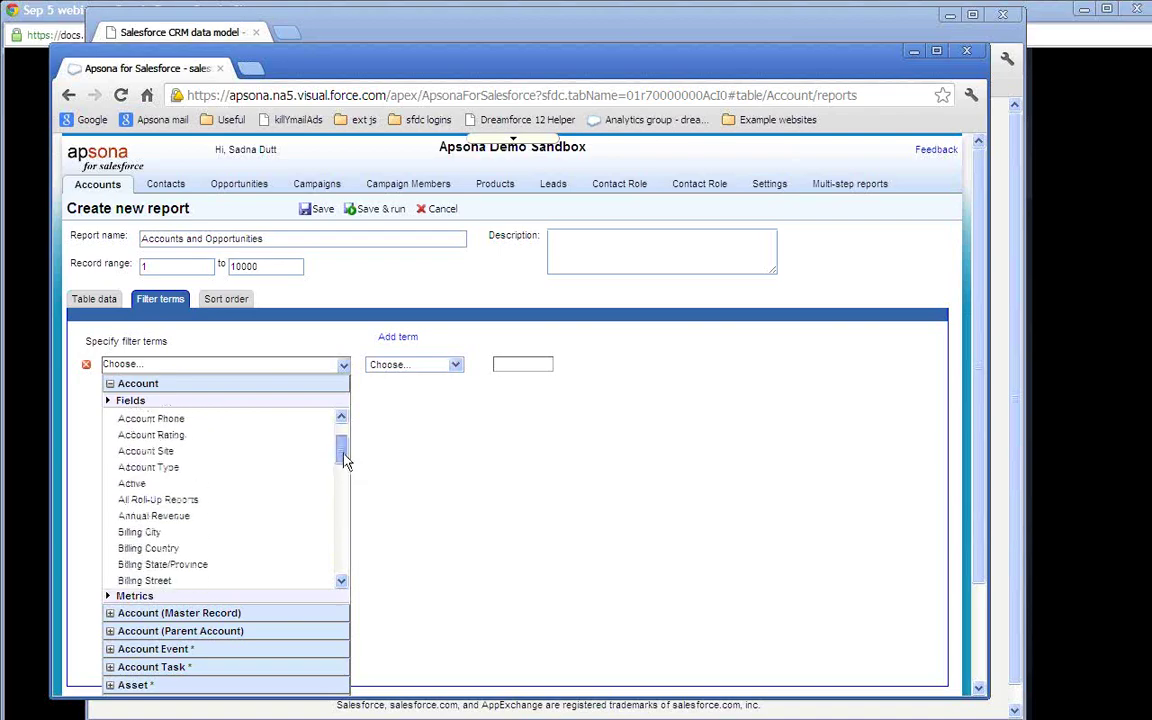
pyautogui.click(260, 467)
pyautogui.click(527, 364)
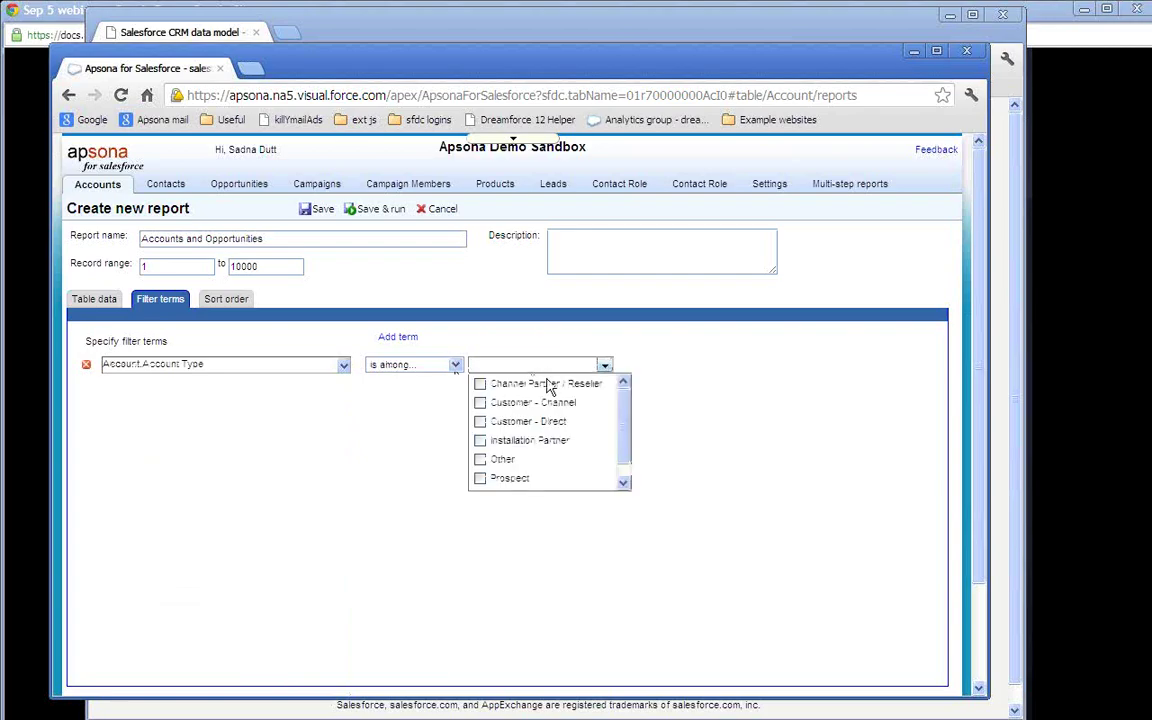
pyautogui.click(549, 390)
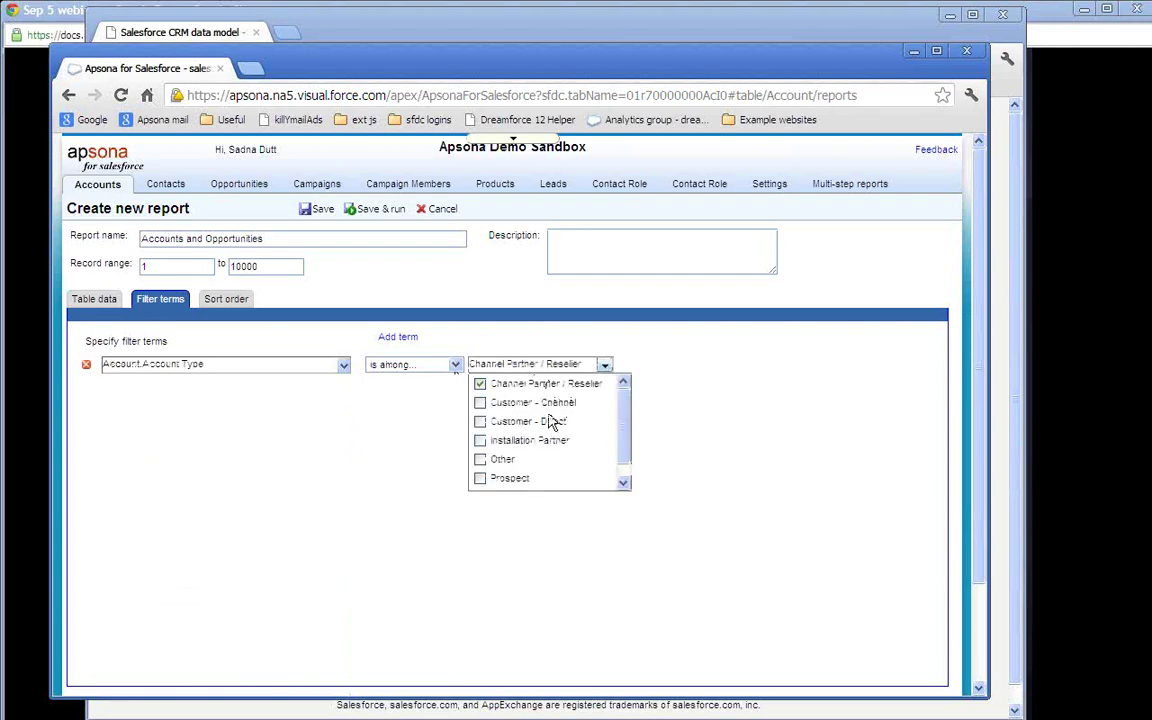
pyautogui.click(548, 404)
pyautogui.click(548, 422)
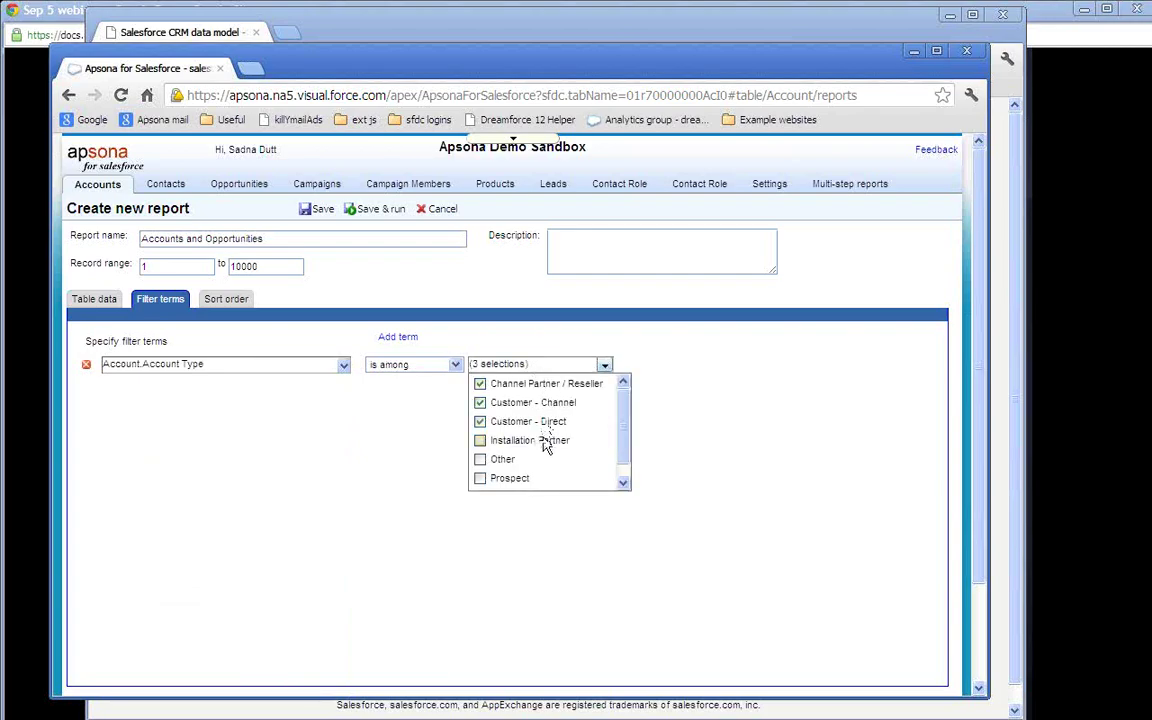
pyautogui.click(548, 441)
pyautogui.click(378, 477)
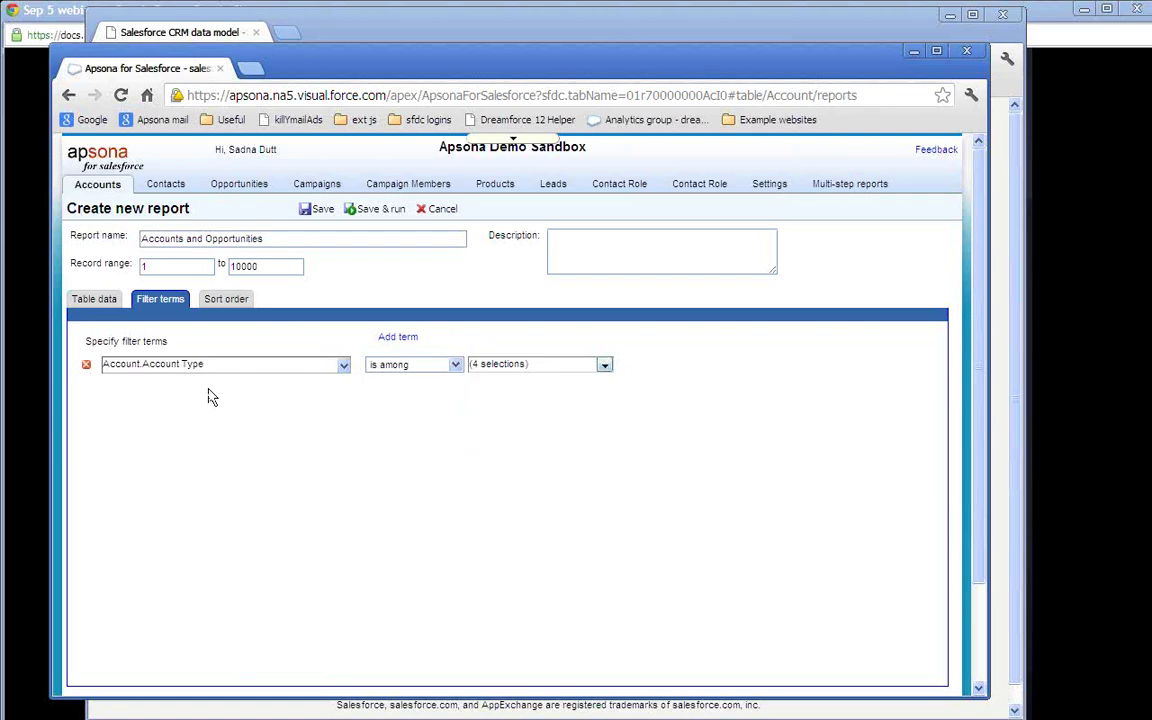
# Step: Save and run the Accounts and Opportunities report and look through the resulting account rows
pyautogui.click(96, 299)
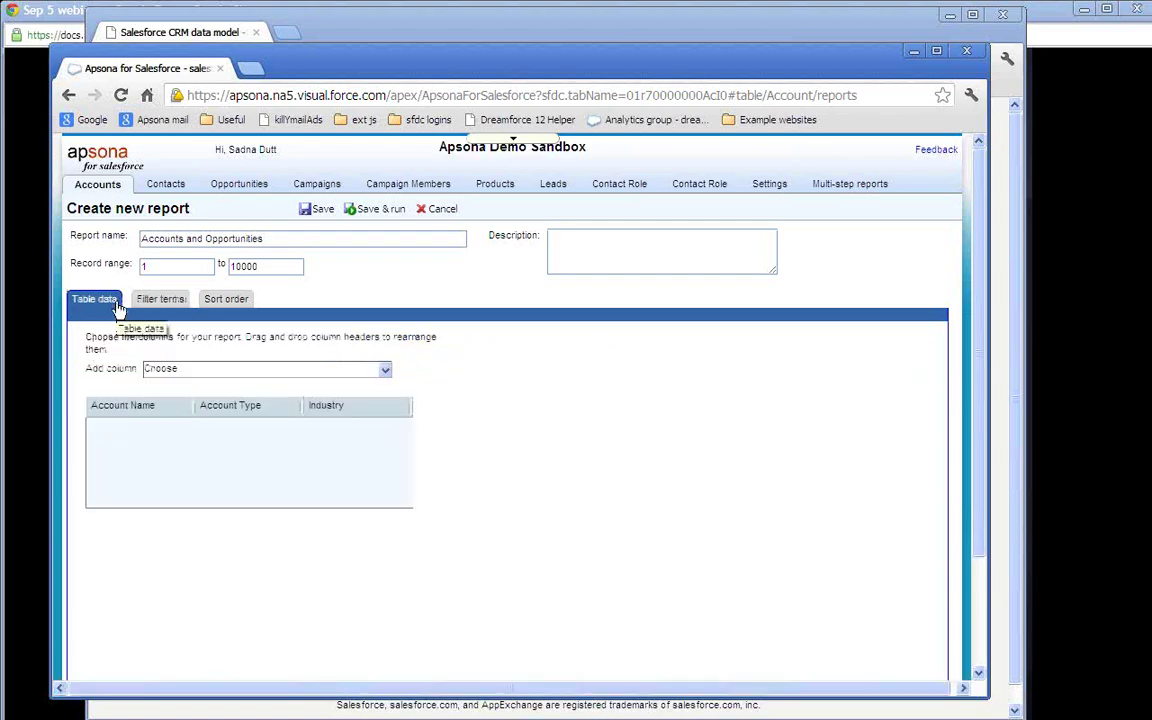
pyautogui.click(383, 211)
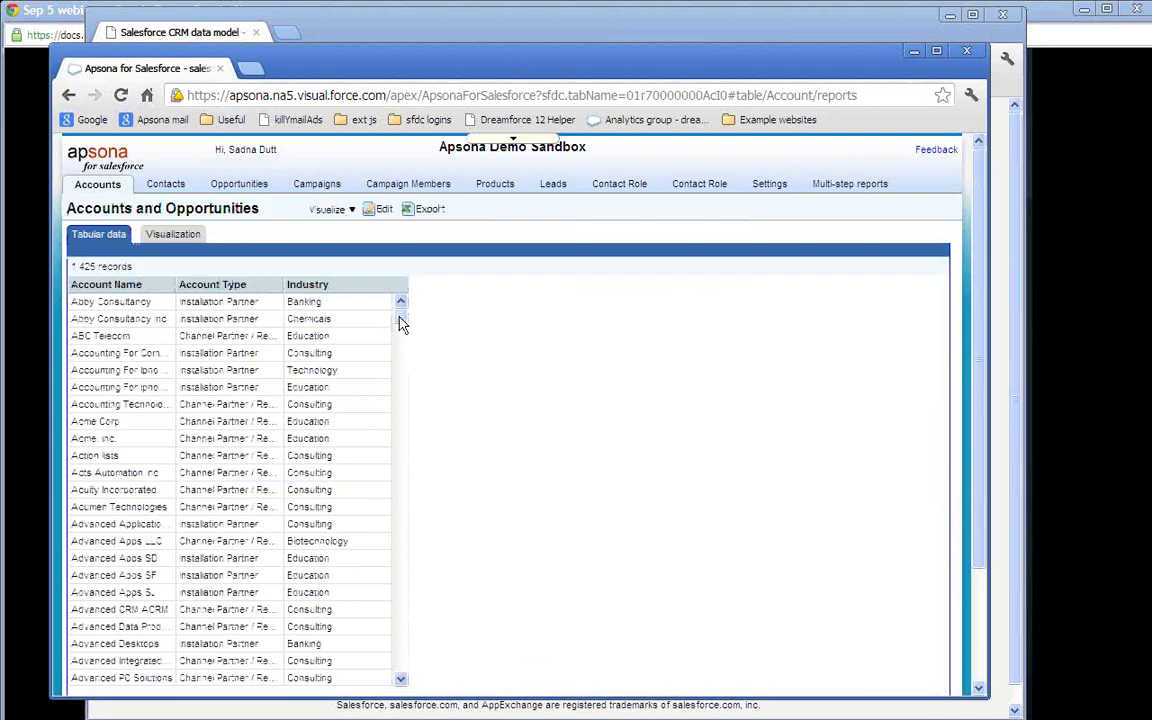
pyautogui.moveTo(400, 322)
pyautogui.mouseDown()
pyautogui.moveTo(396, 440)
pyautogui.moveTo(402, 320)
pyautogui.mouseUp()
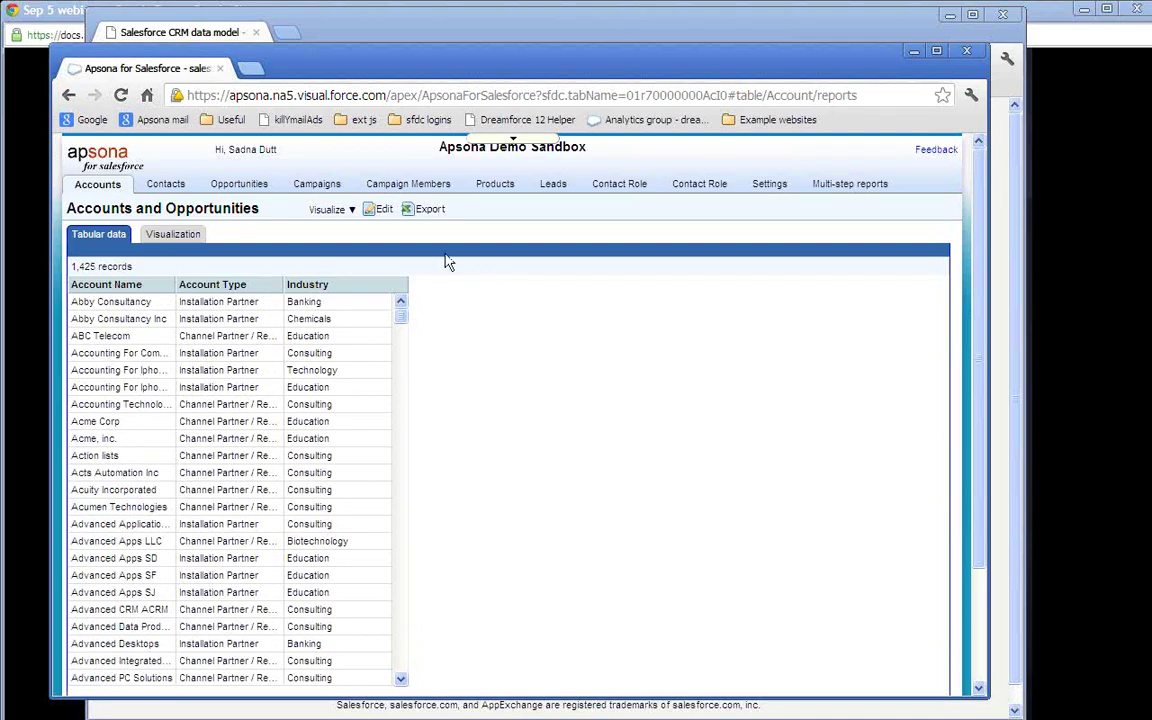
# Step: Reopen the report for editing and add the Opportunity object's # Records metric as a column
pyautogui.click(381, 219)
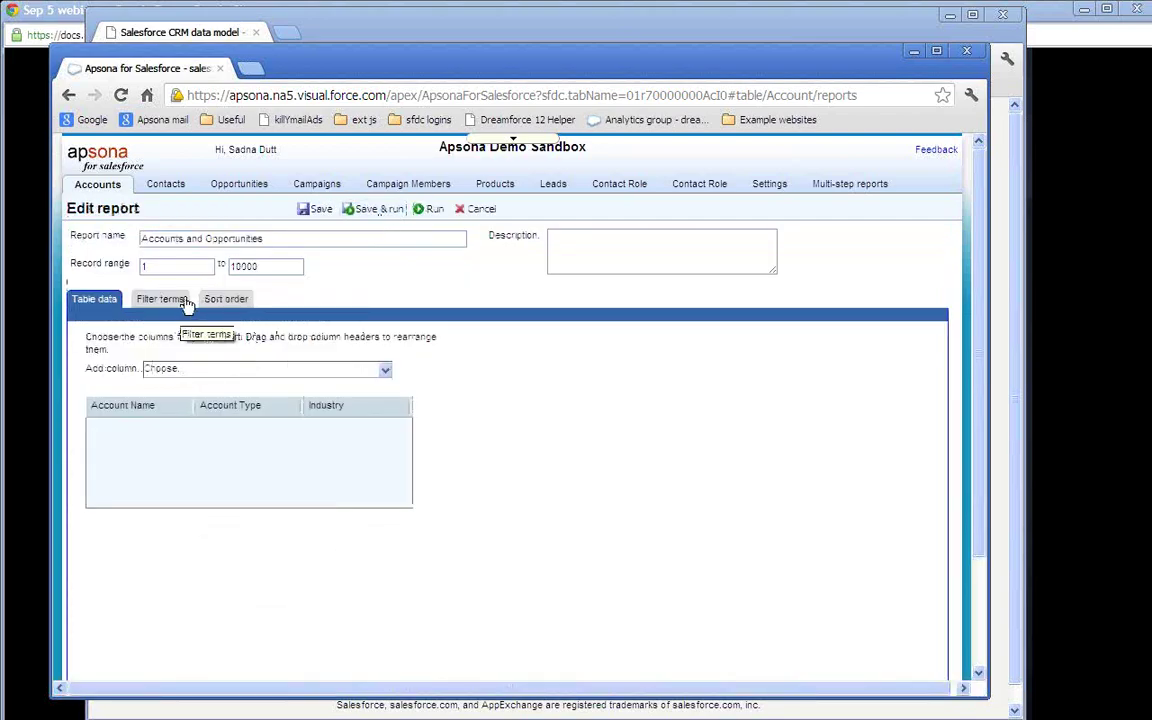
pyautogui.click(385, 370)
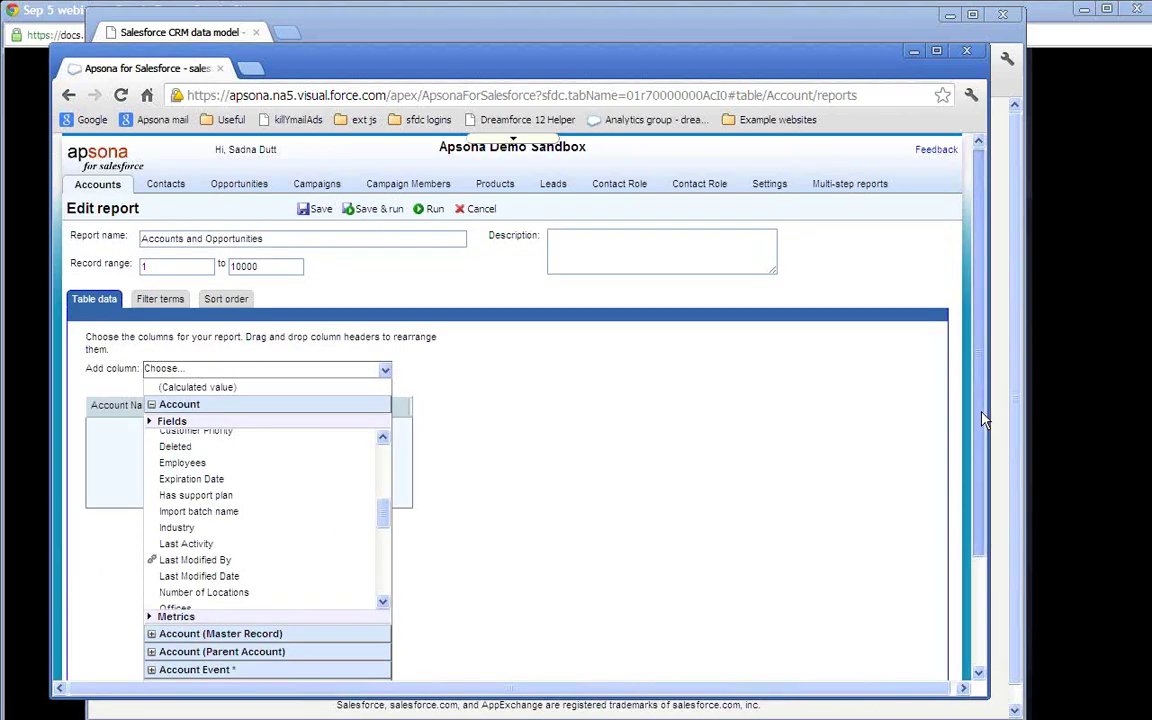
pyautogui.moveTo(981, 412); pyautogui.dragTo(966, 598)
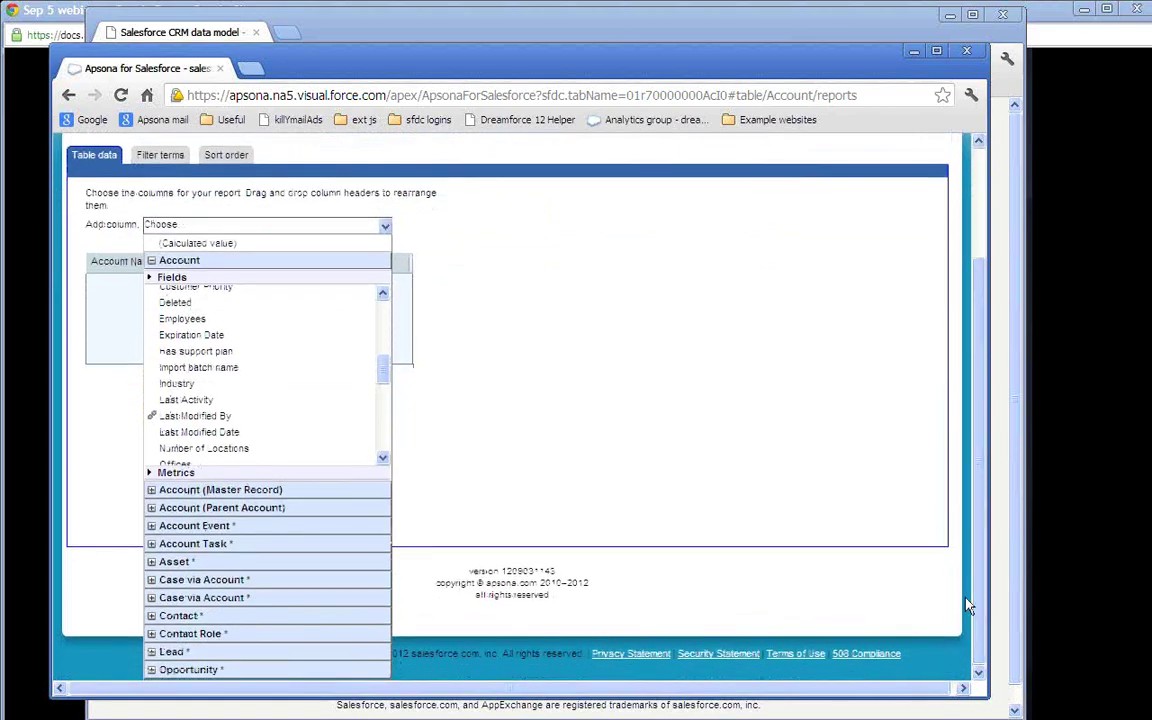
pyautogui.click(300, 671)
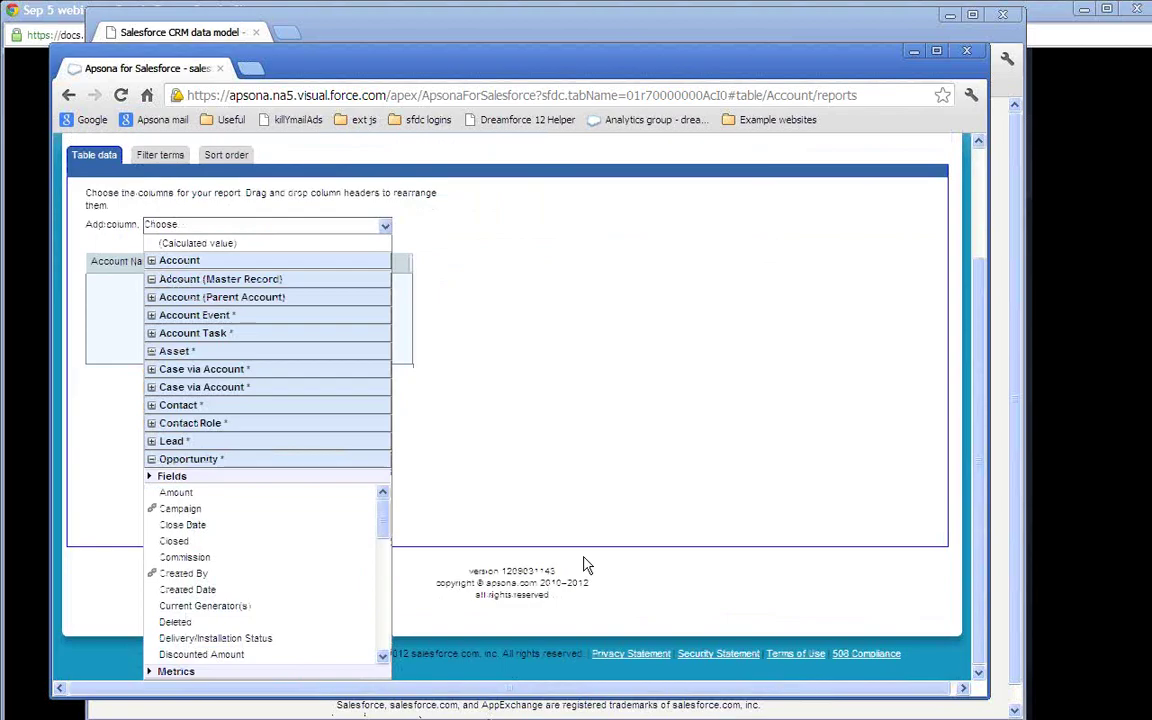
pyautogui.click(313, 674)
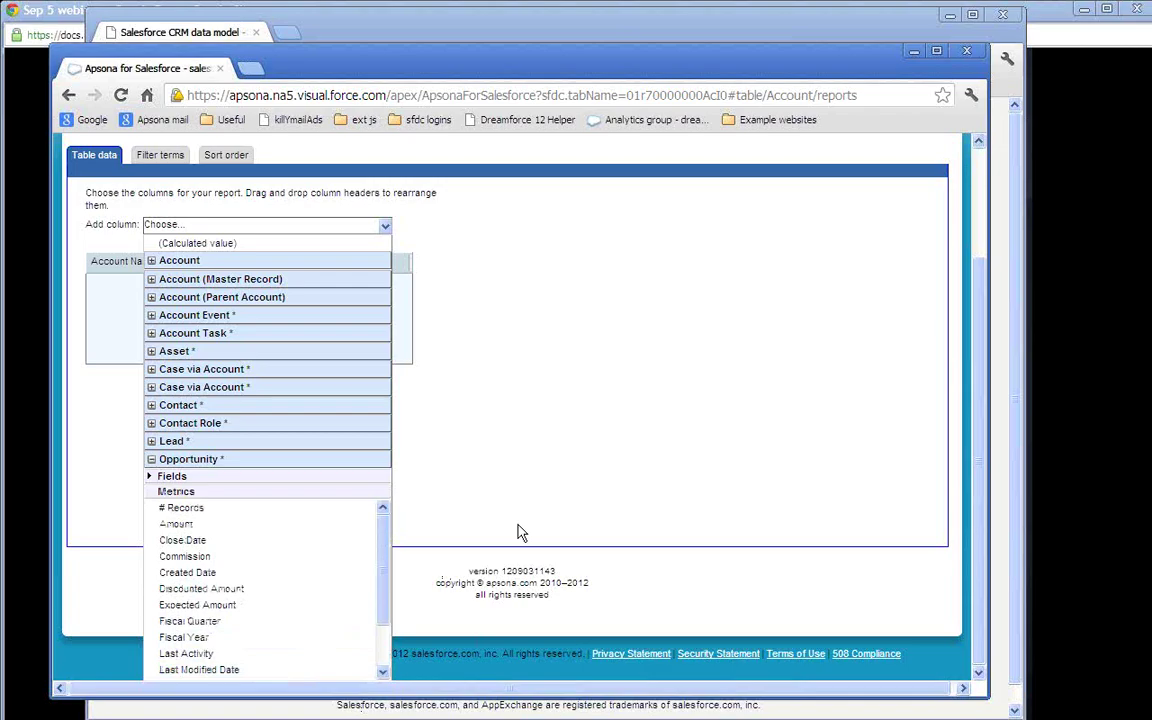
pyautogui.click(320, 516)
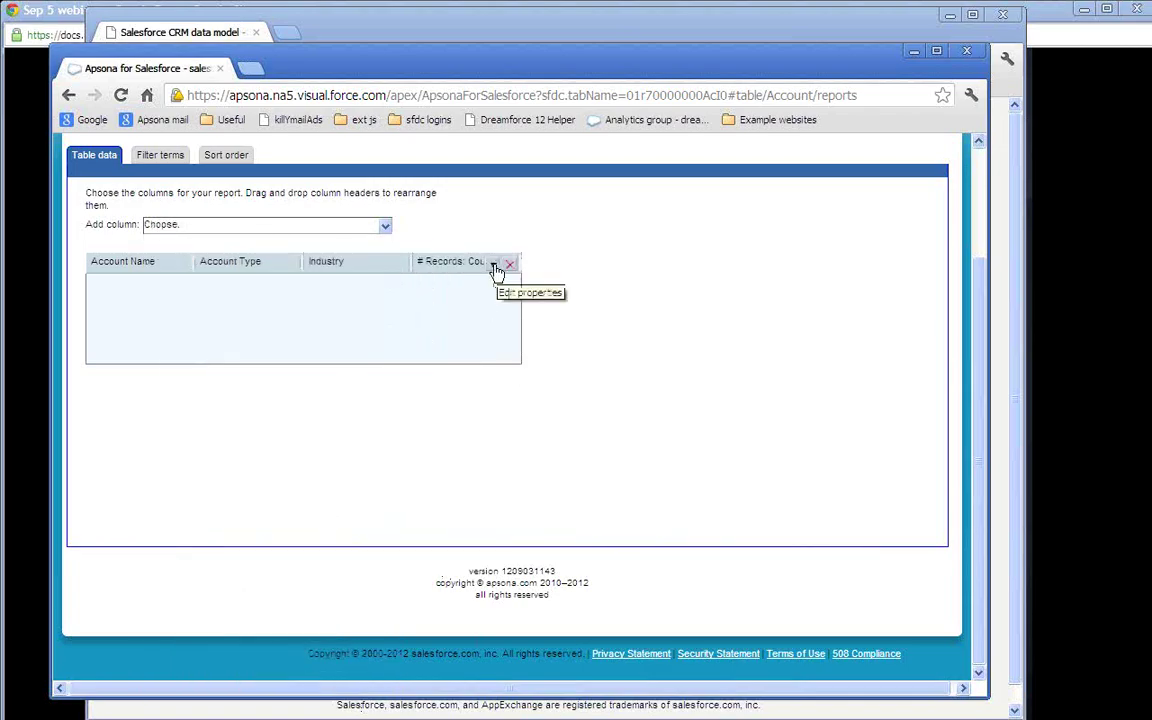
# Step: Change the label of the opportunity record count column to # opties
pyautogui.click(495, 266)
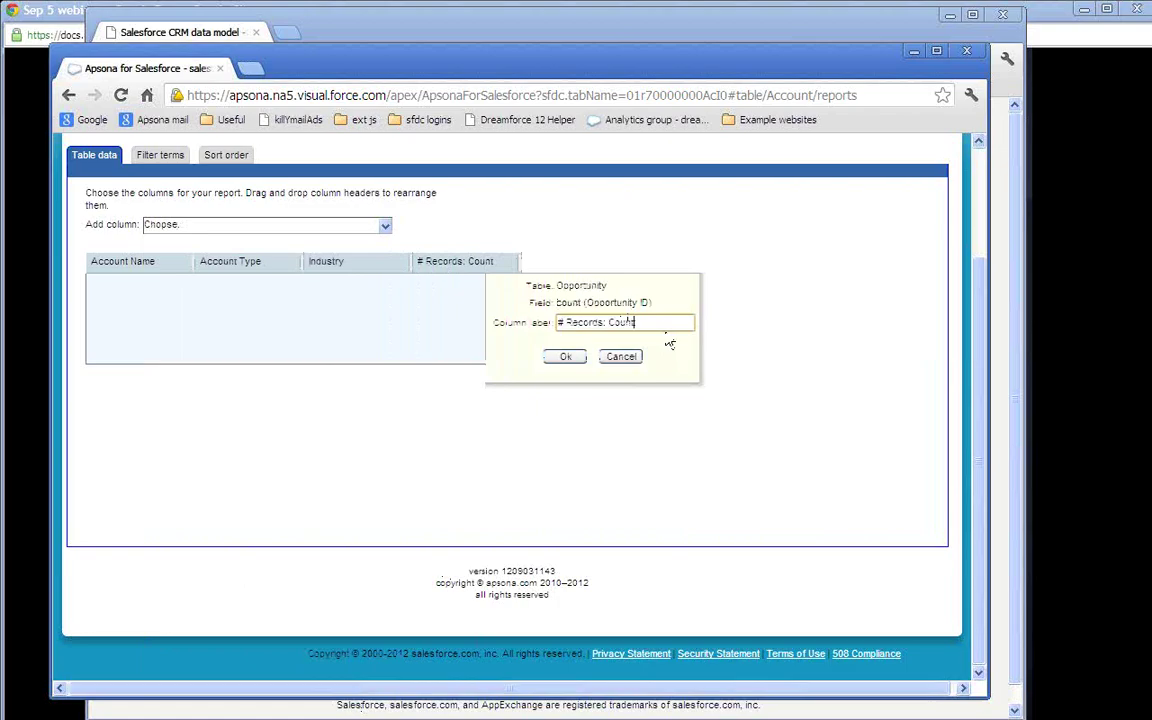
pyautogui.write('# o')
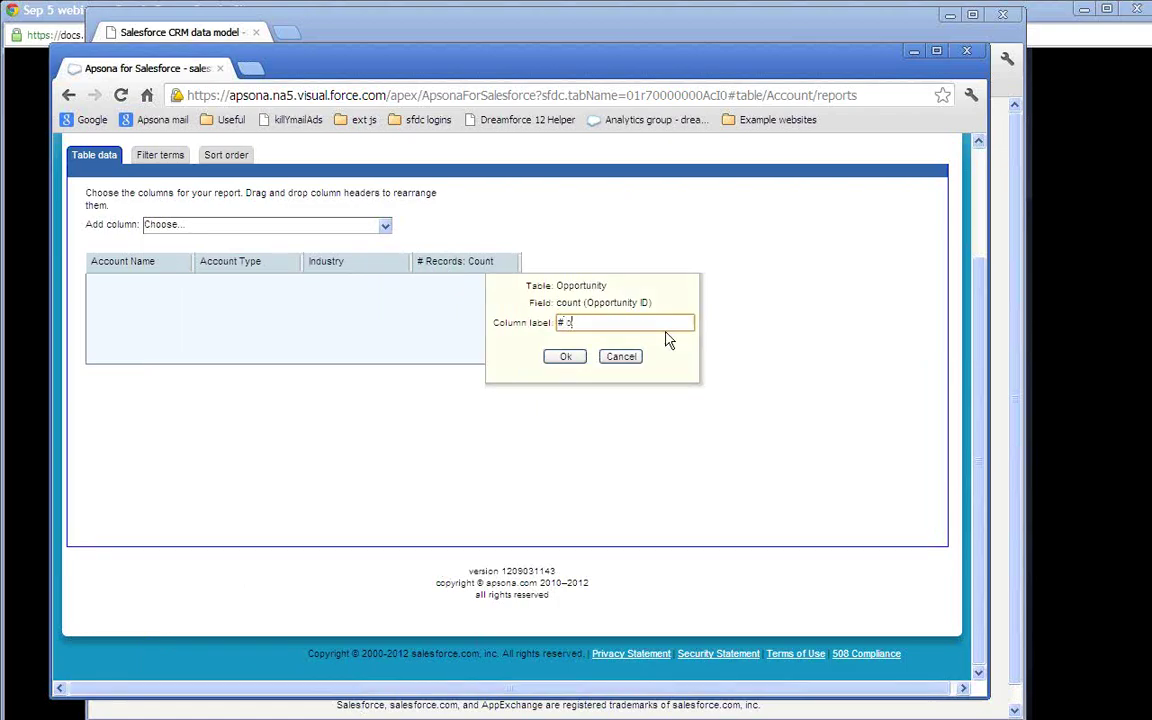
pyautogui.write('pties')
pyautogui.click(568, 357)
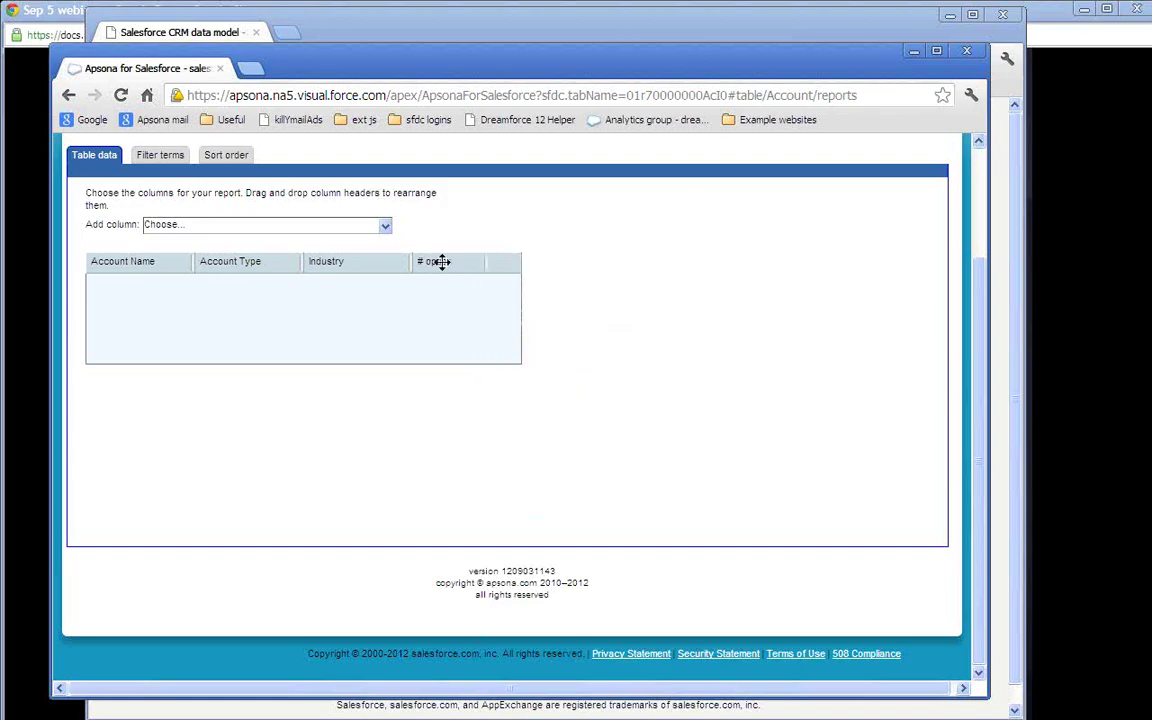
# Step: Add a column with the sum of the Opportunity object's Amount metric
pyautogui.click(385, 227)
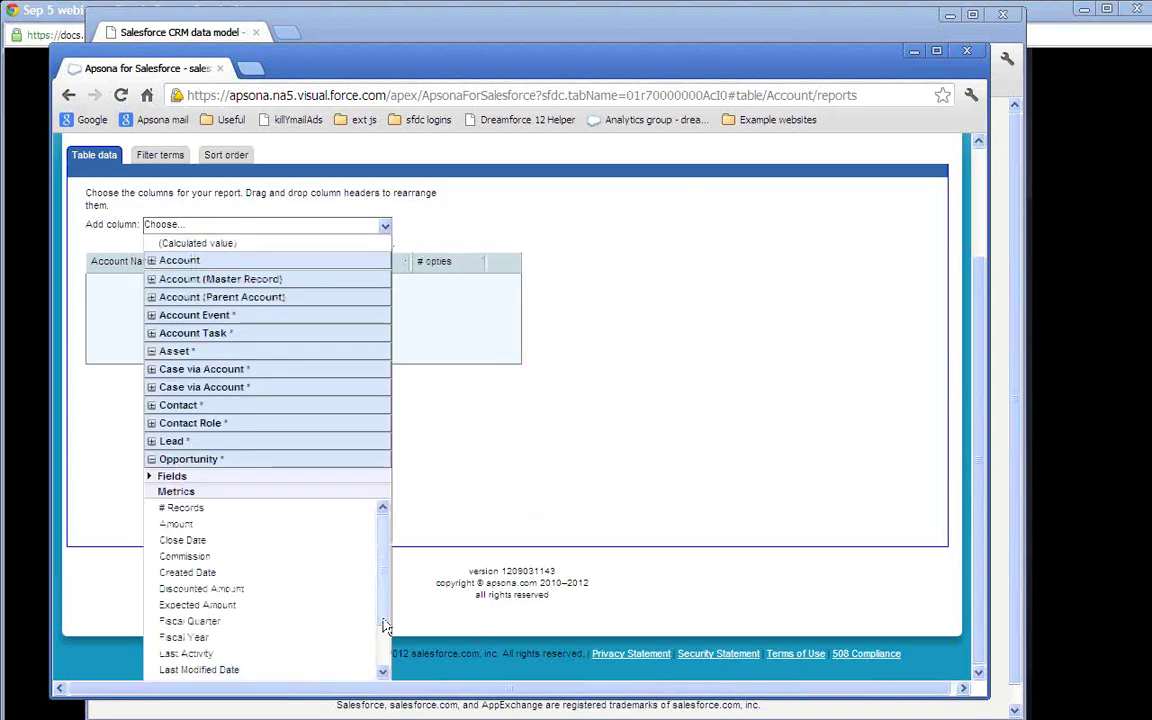
pyautogui.click(320, 525)
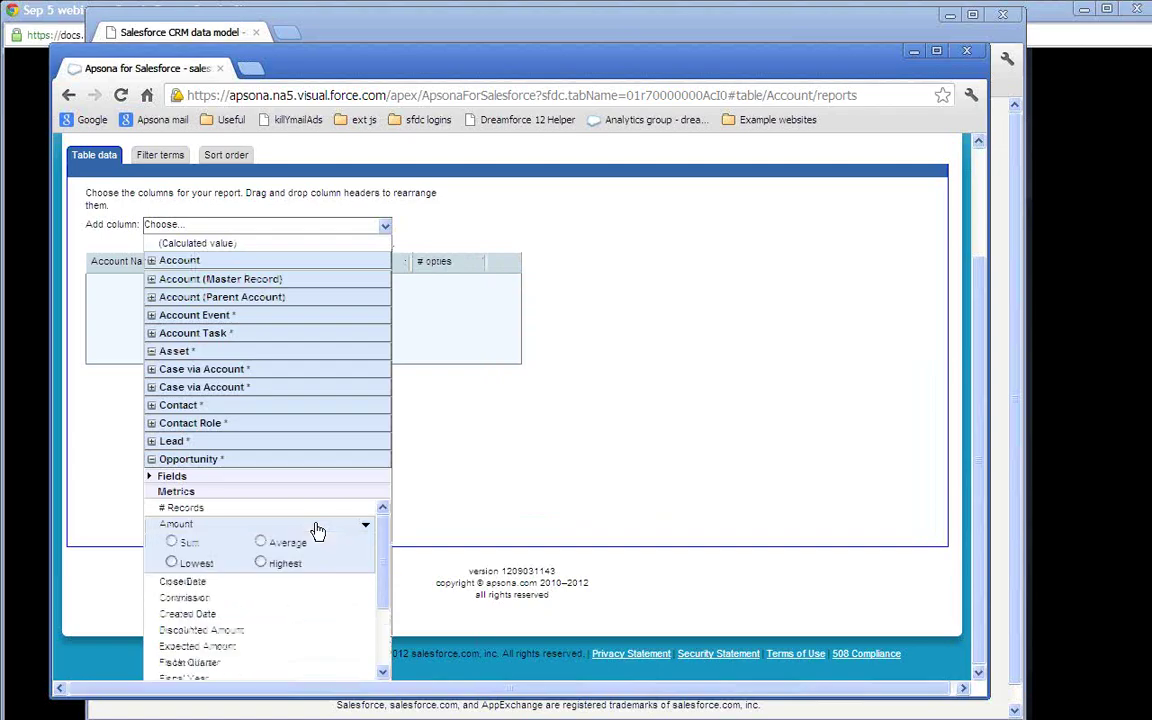
pyautogui.click(174, 542)
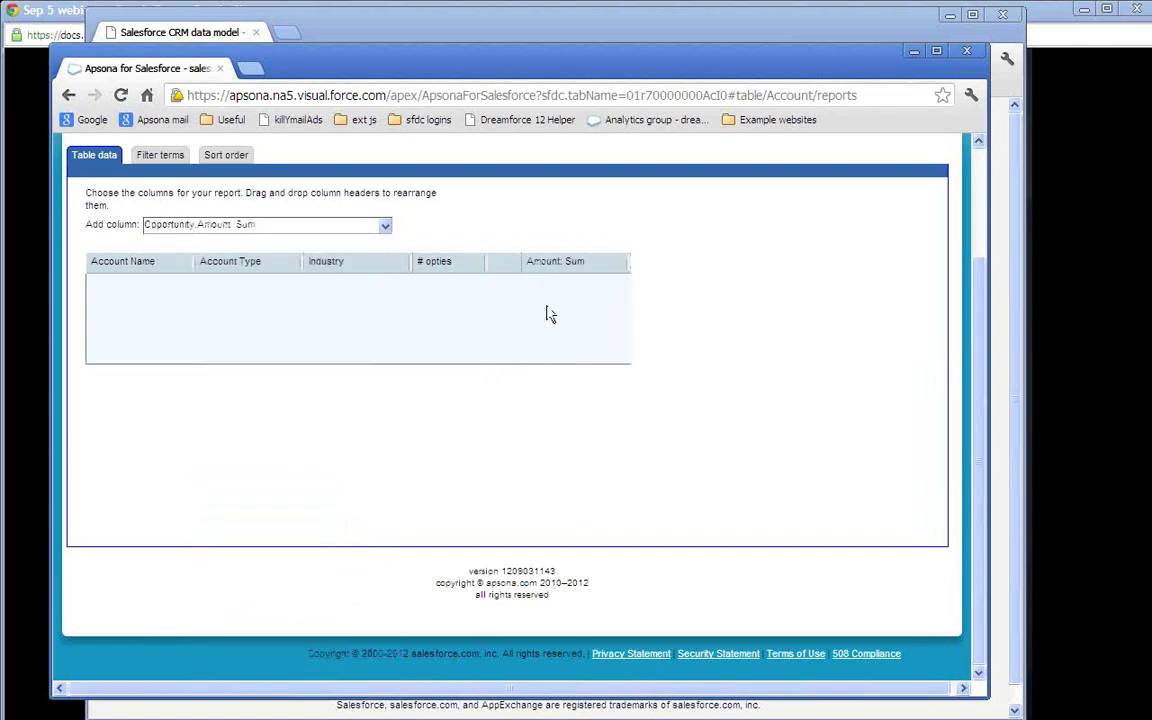
# Step: Label the opportunity amount sum column total value, and save and run the report
pyautogui.click(605, 263)
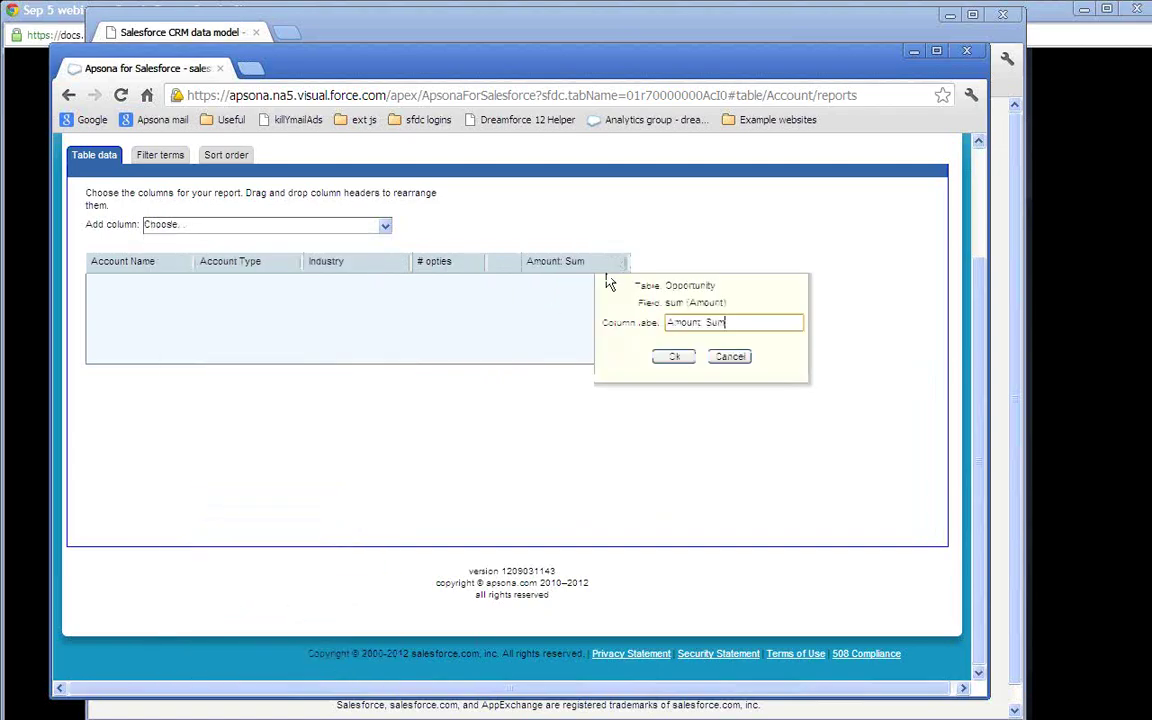
pyautogui.tripleClick(707, 321)
pyautogui.write('total value')
pyautogui.click(674, 357)
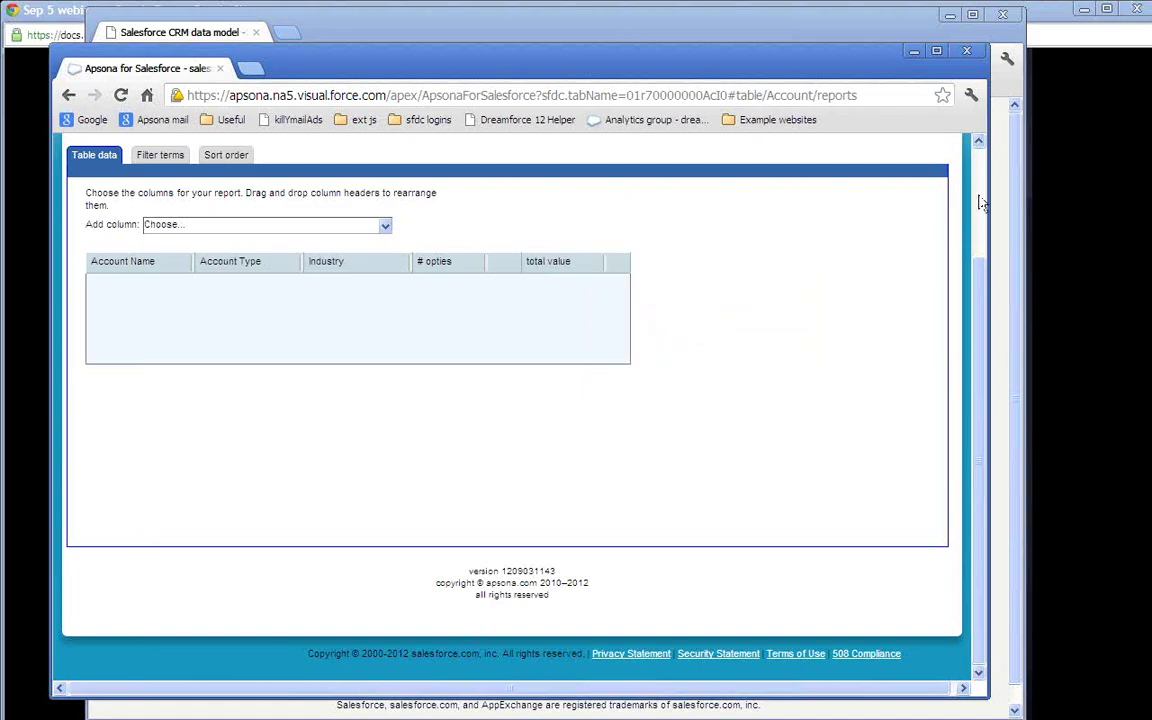
pyautogui.scroll(2, 960, 210)
pyautogui.click(380, 210)
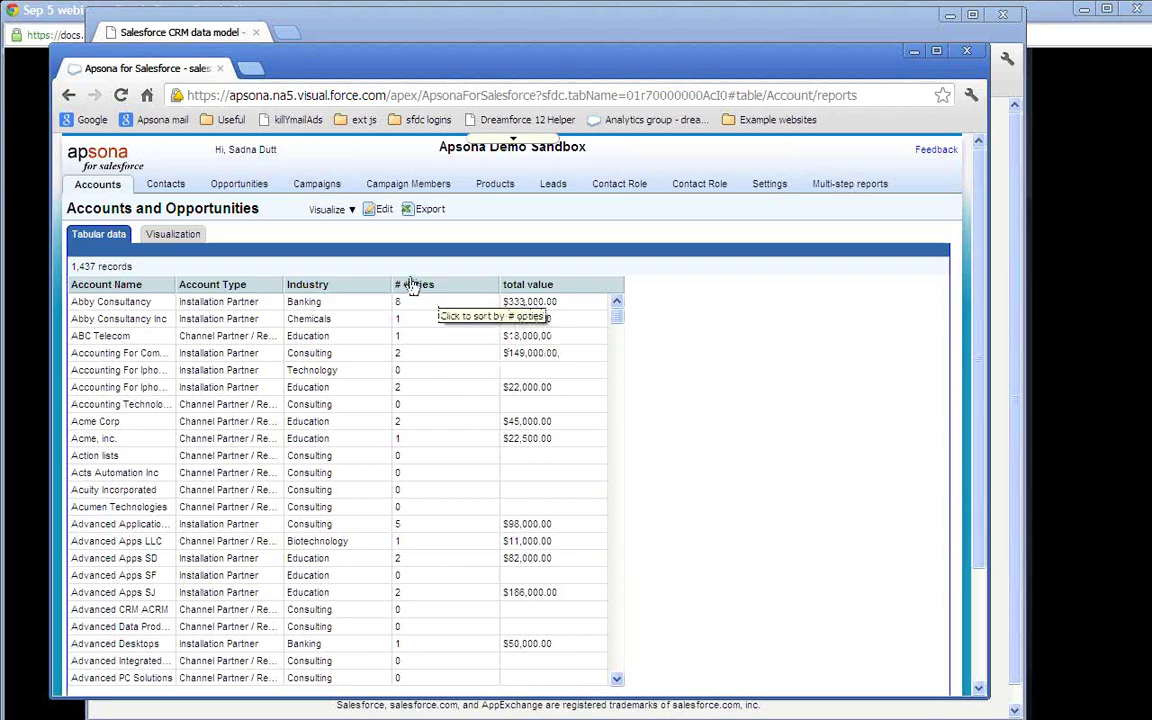
# Step: Visualize the report as a horizontal bar chart with Account Type as bar label and total value as bar value
pyautogui.click(344, 212)
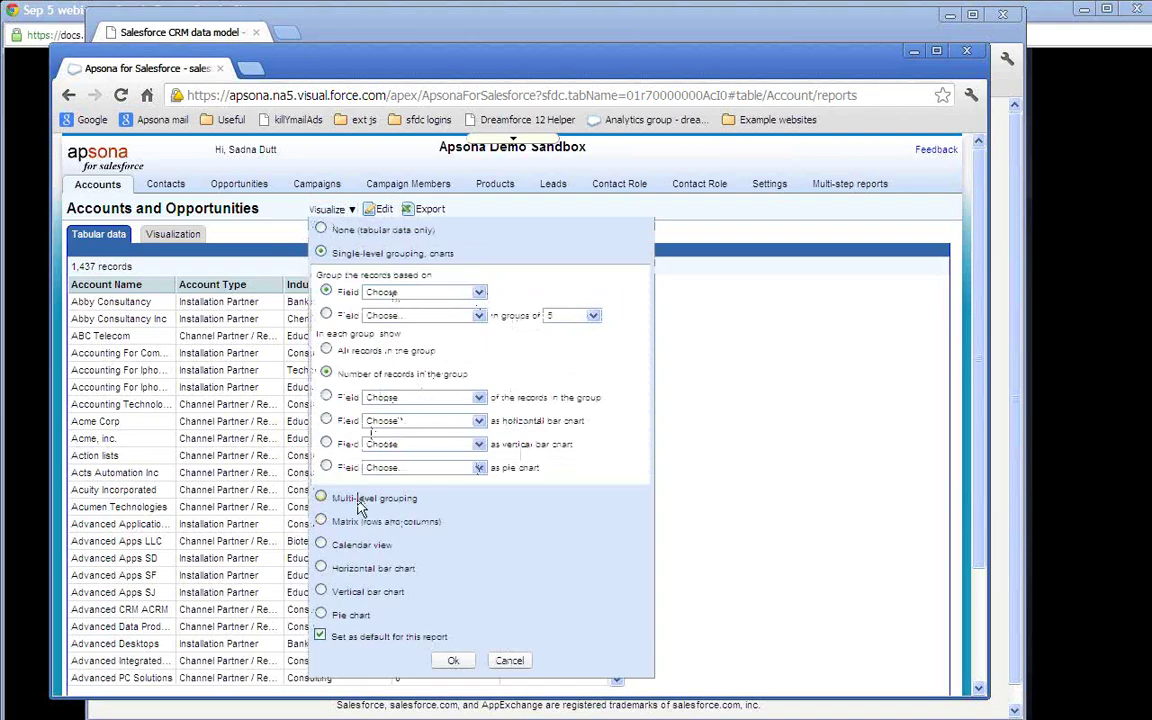
pyautogui.click(380, 569)
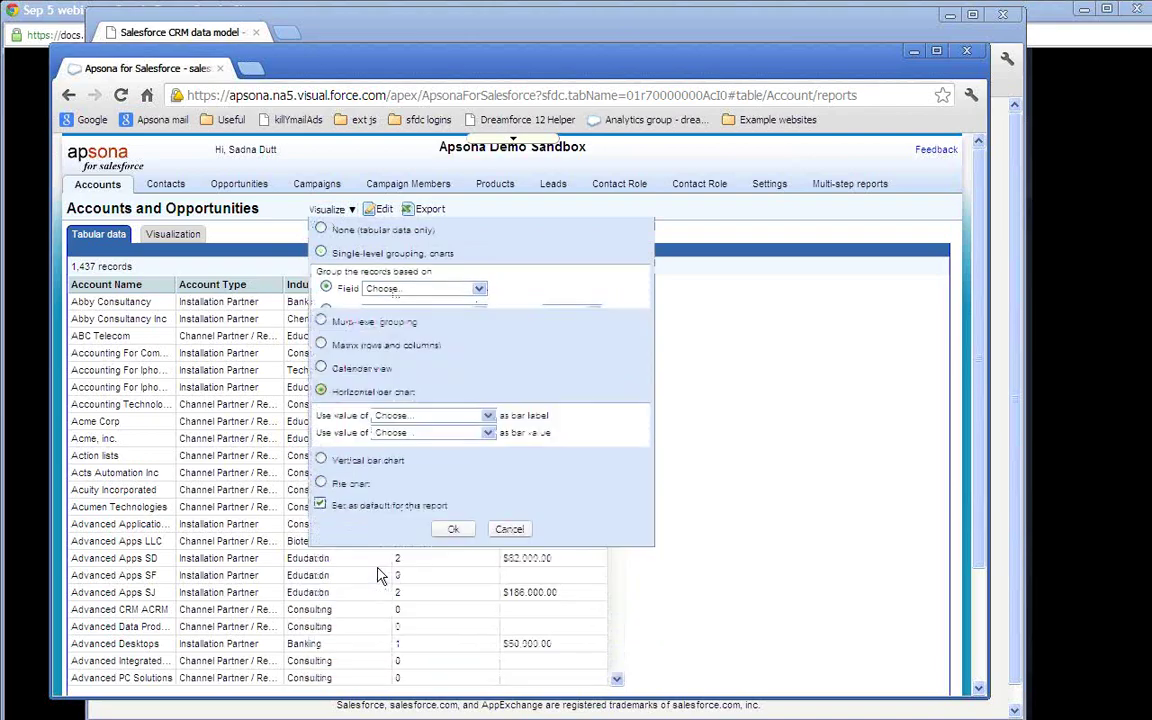
pyautogui.click(455, 371)
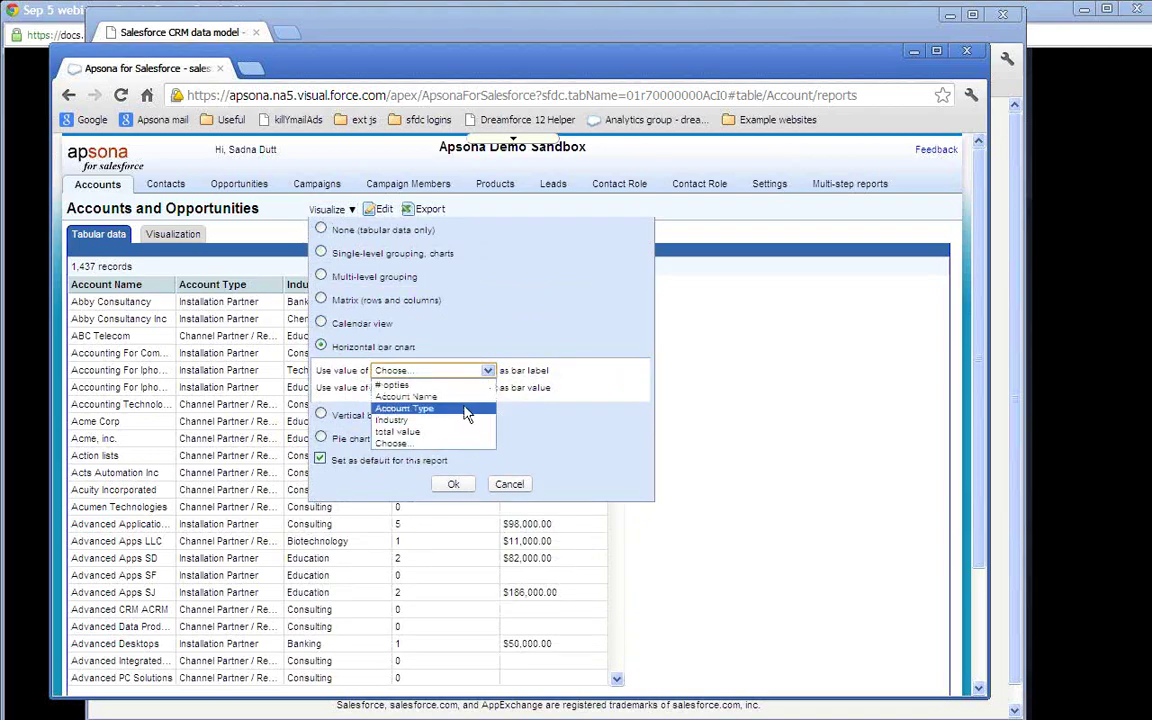
pyautogui.click(465, 410)
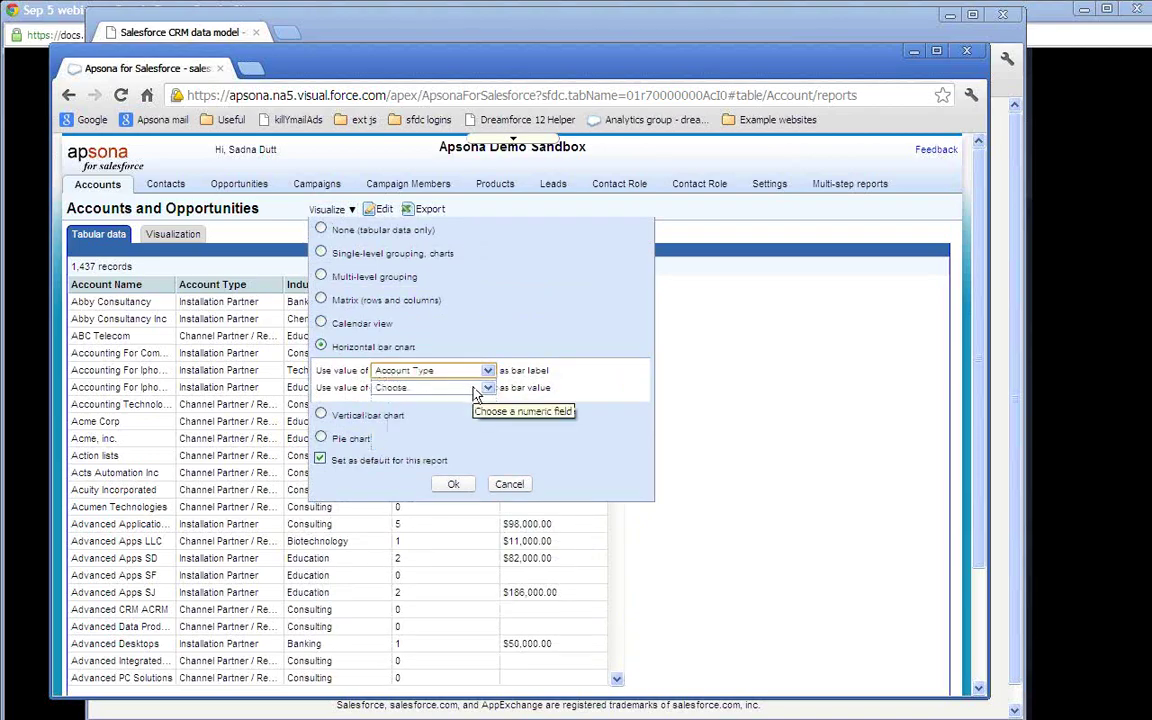
pyautogui.click(470, 387)
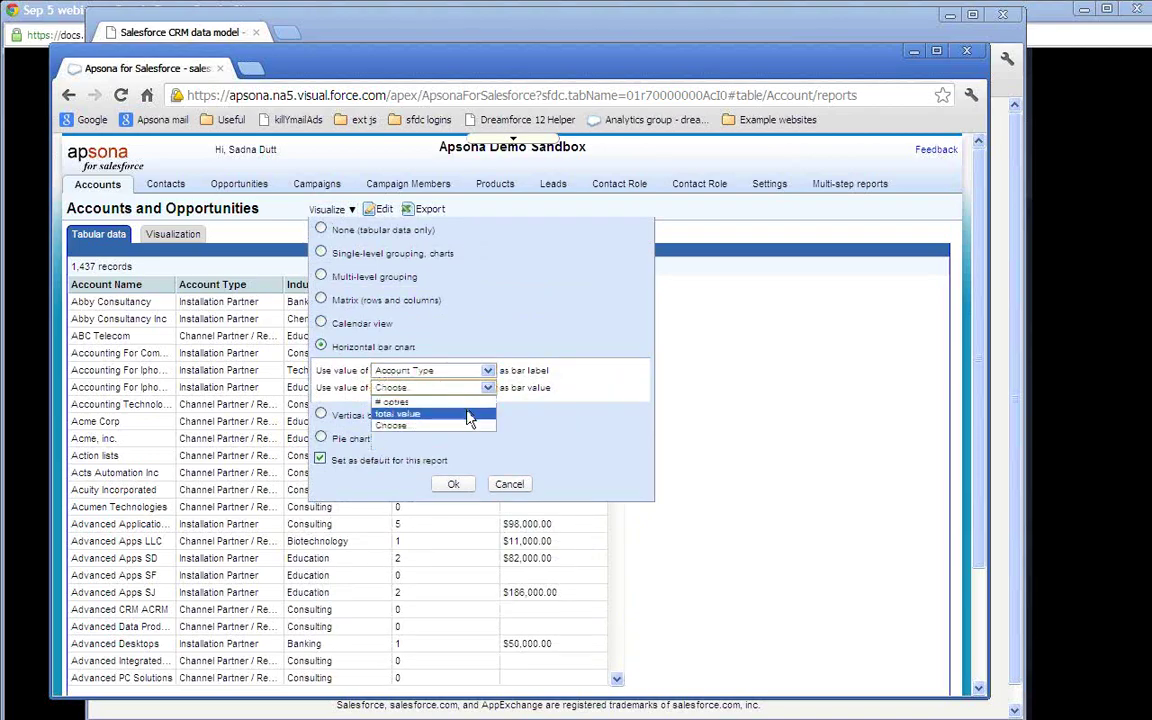
pyautogui.click(470, 415)
pyautogui.click(455, 485)
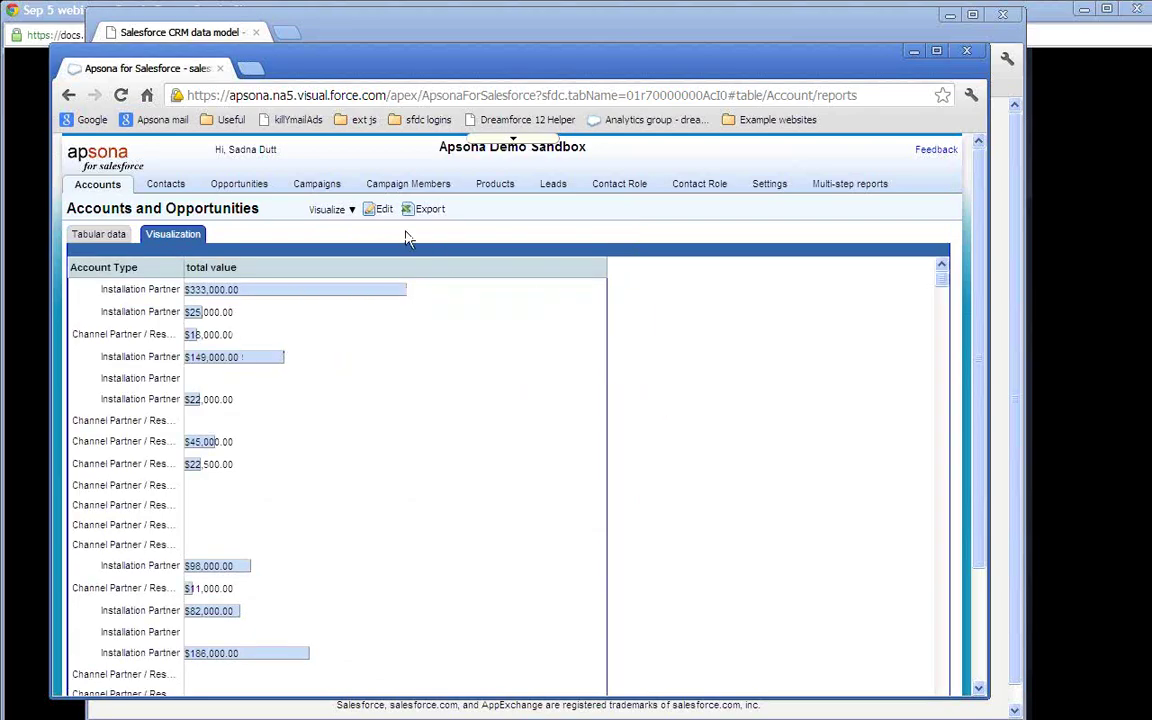
# Step: Switch the report's visualization back to None (tabular data only)
pyautogui.click(336, 211)
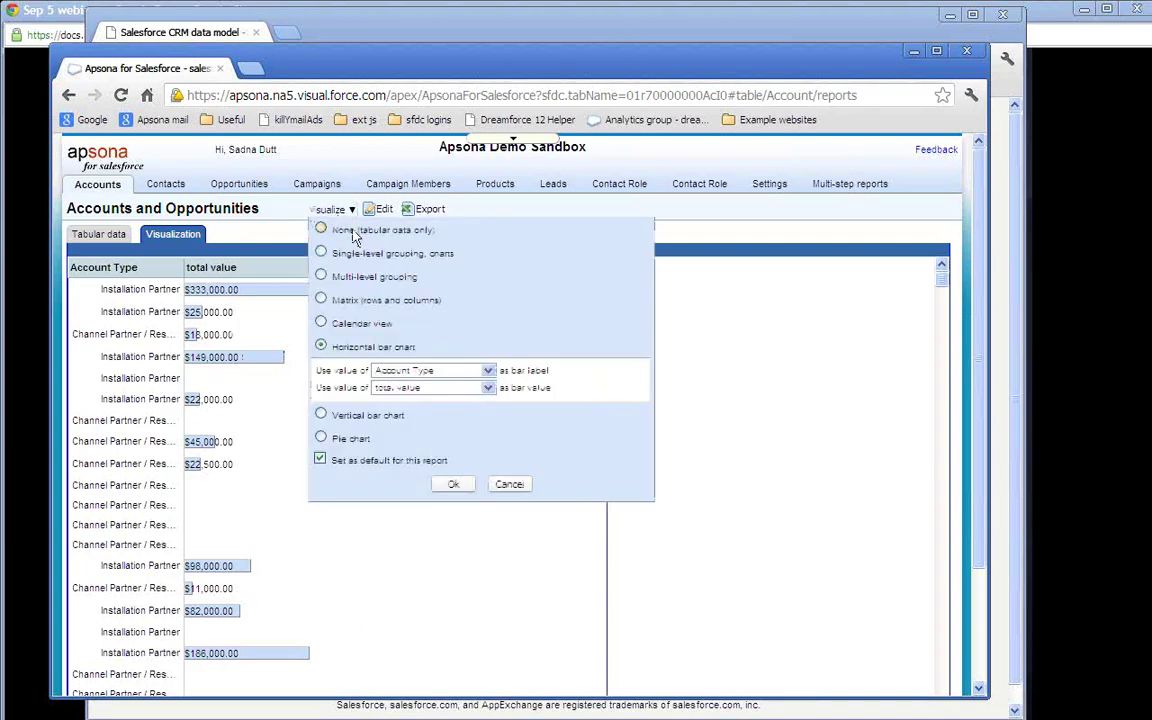
pyautogui.click(352, 233)
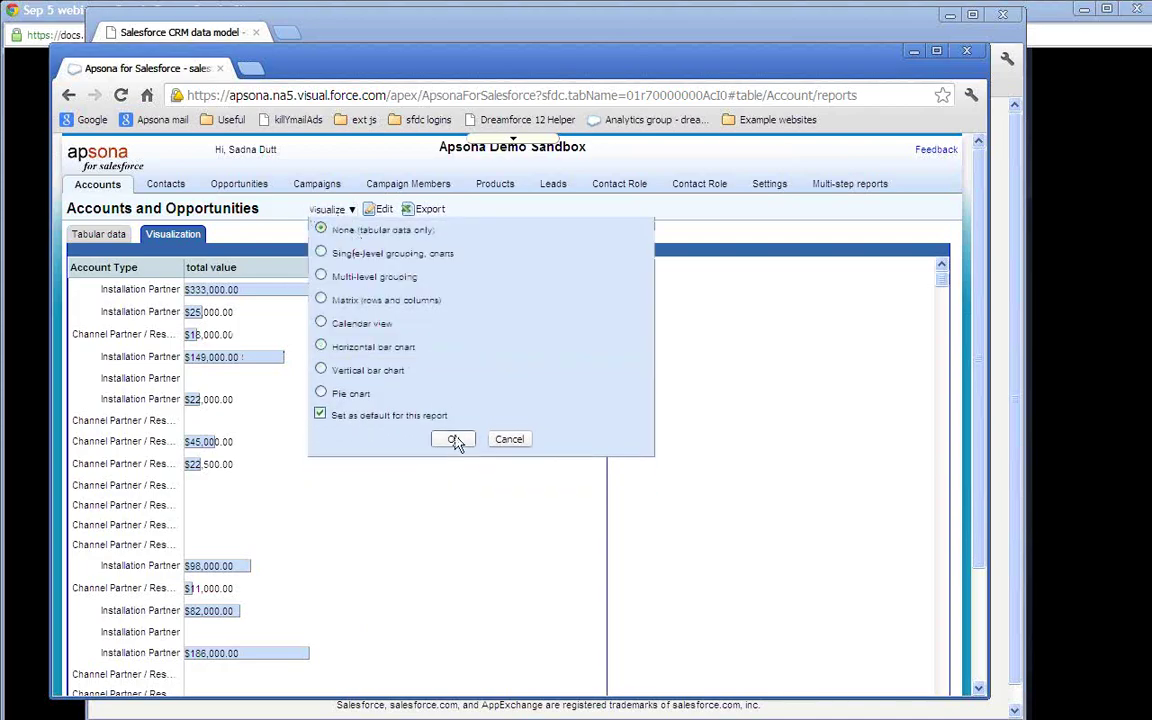
pyautogui.click(453, 440)
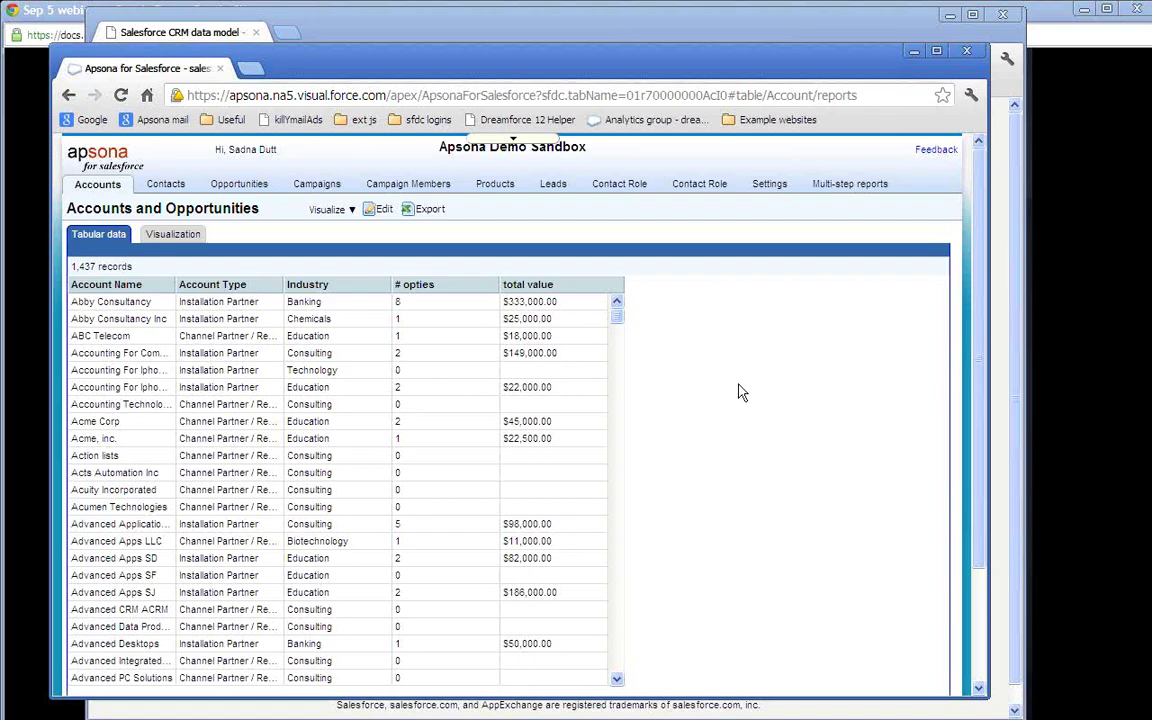
# Step: Reopen the report for editing and remove the # opties and total value columns
pyautogui.click(380, 210)
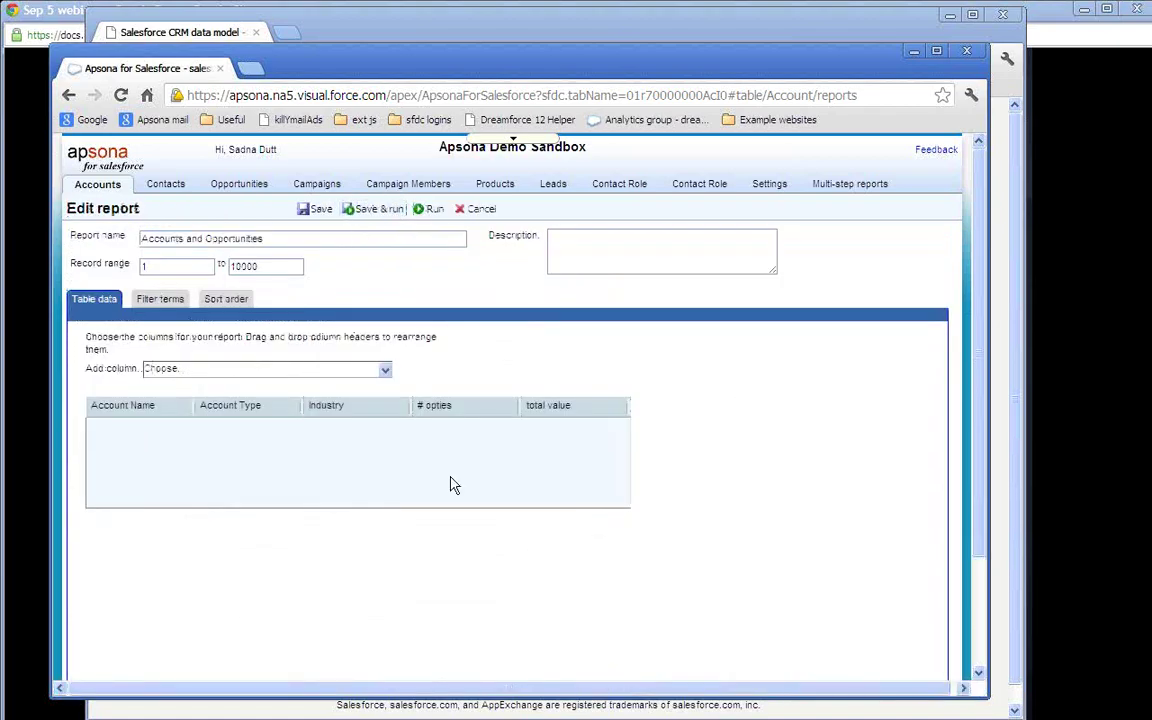
pyautogui.click(506, 411)
pyautogui.click(548, 400)
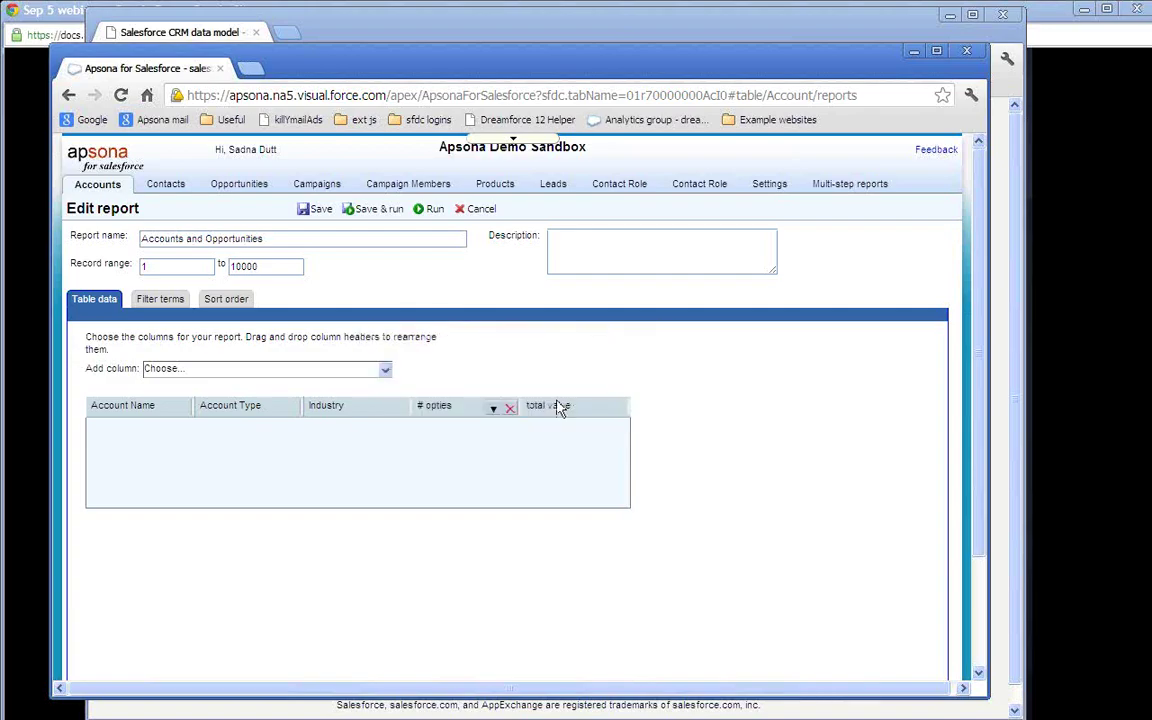
pyautogui.click(512, 409)
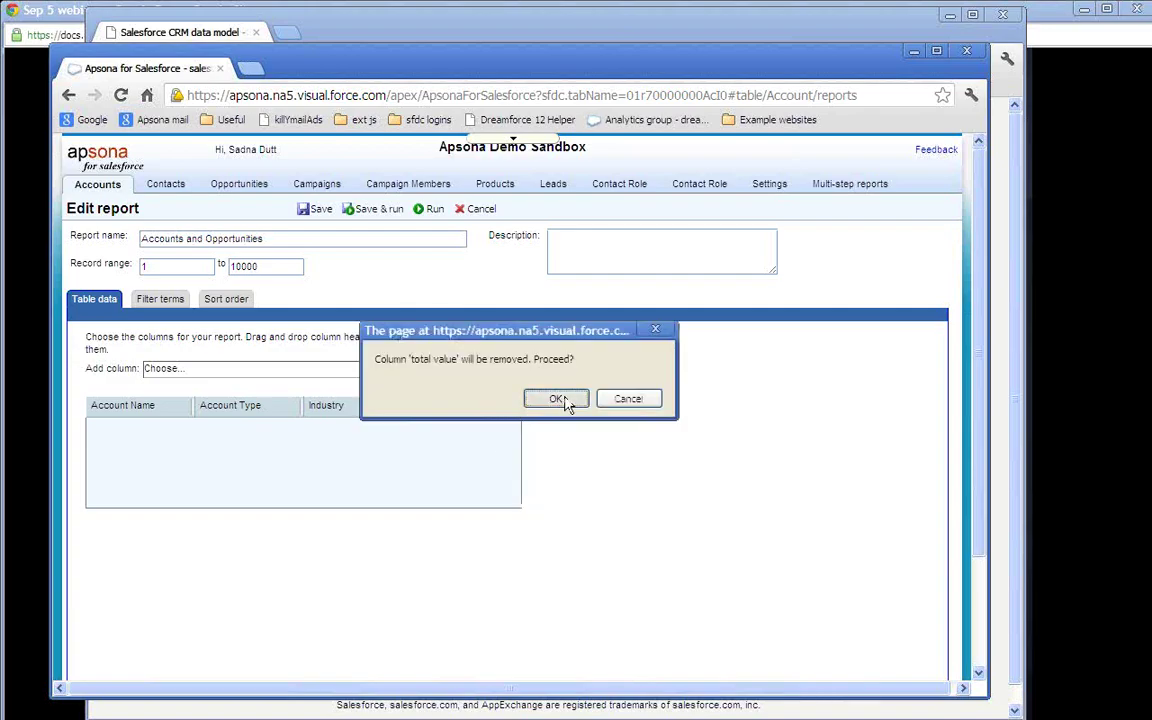
pyautogui.click(562, 402)
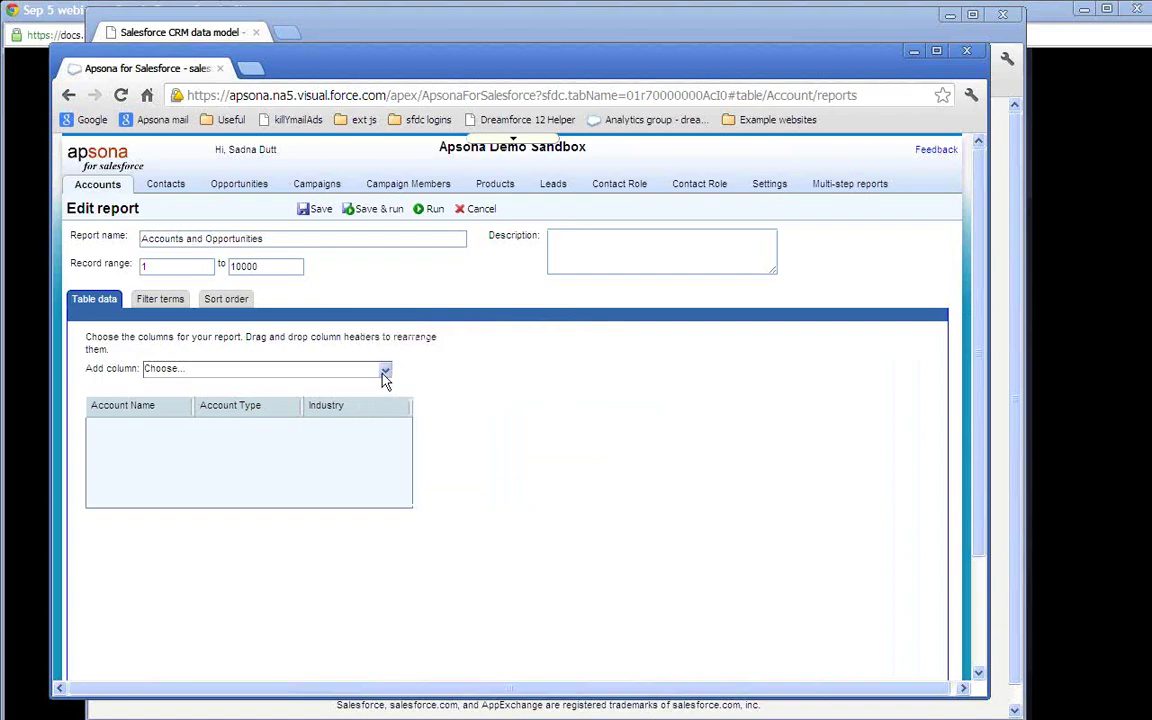
# Step: Add the Opportunity object's Amount and Close Date fields as columns, using the date option for Close Date
pyautogui.click(385, 370)
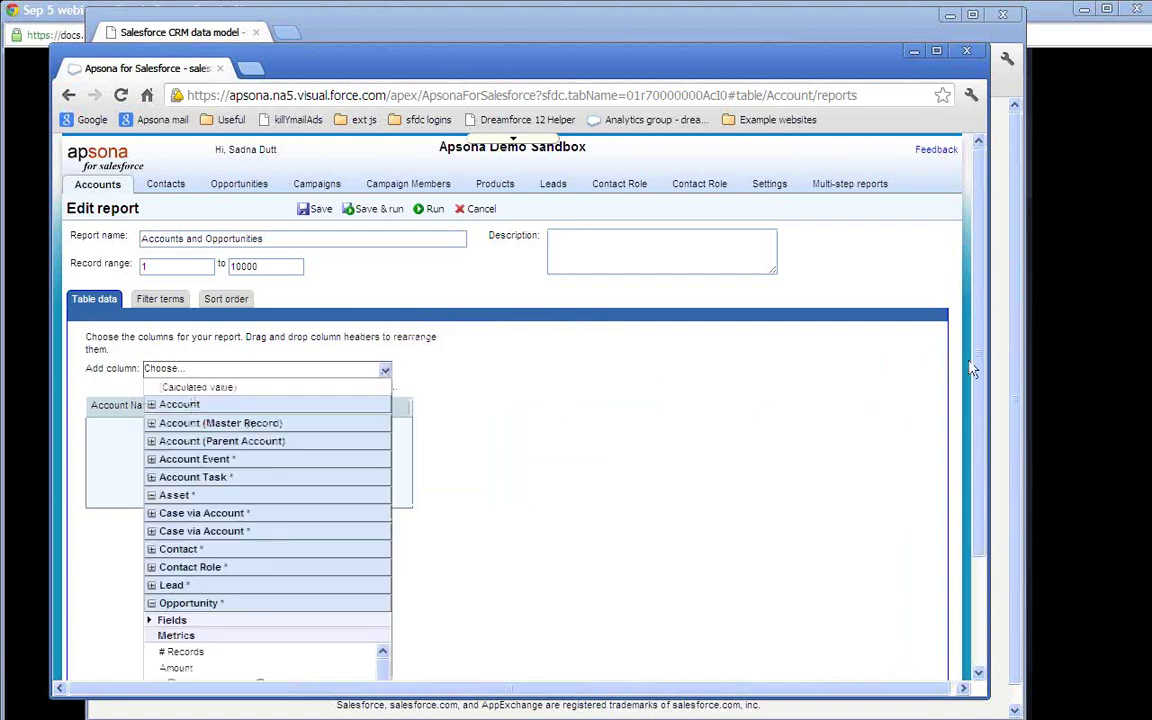
pyautogui.scroll(-3, 982, 527)
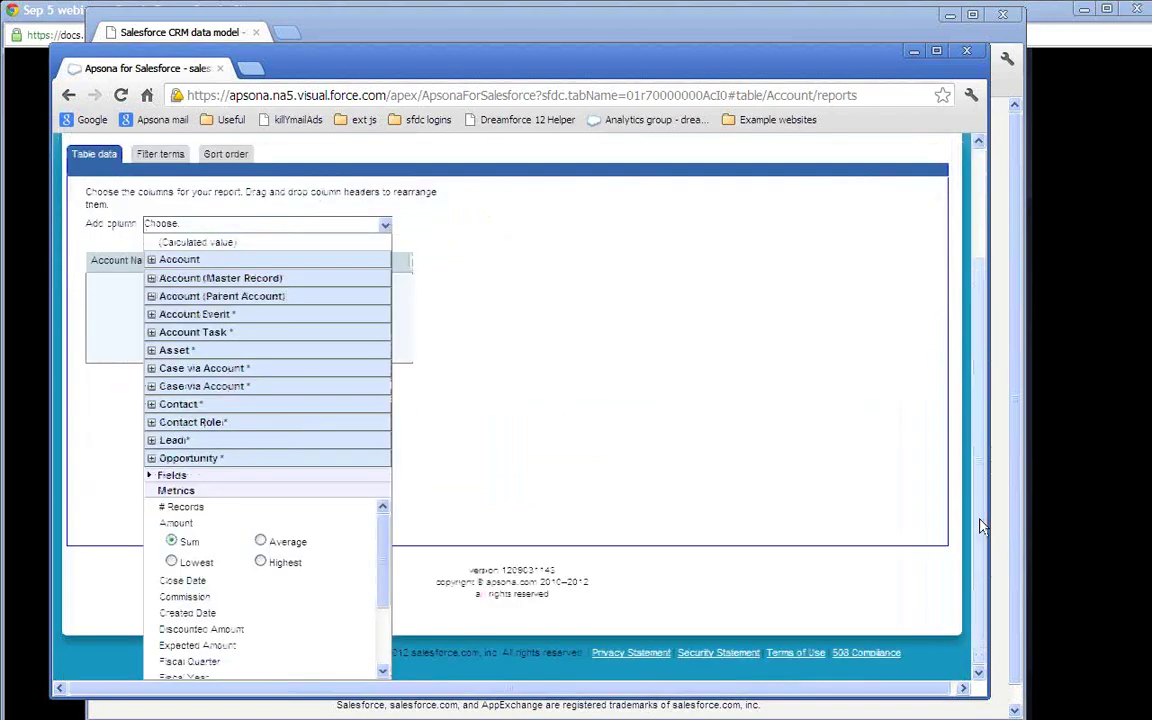
pyautogui.click(313, 479)
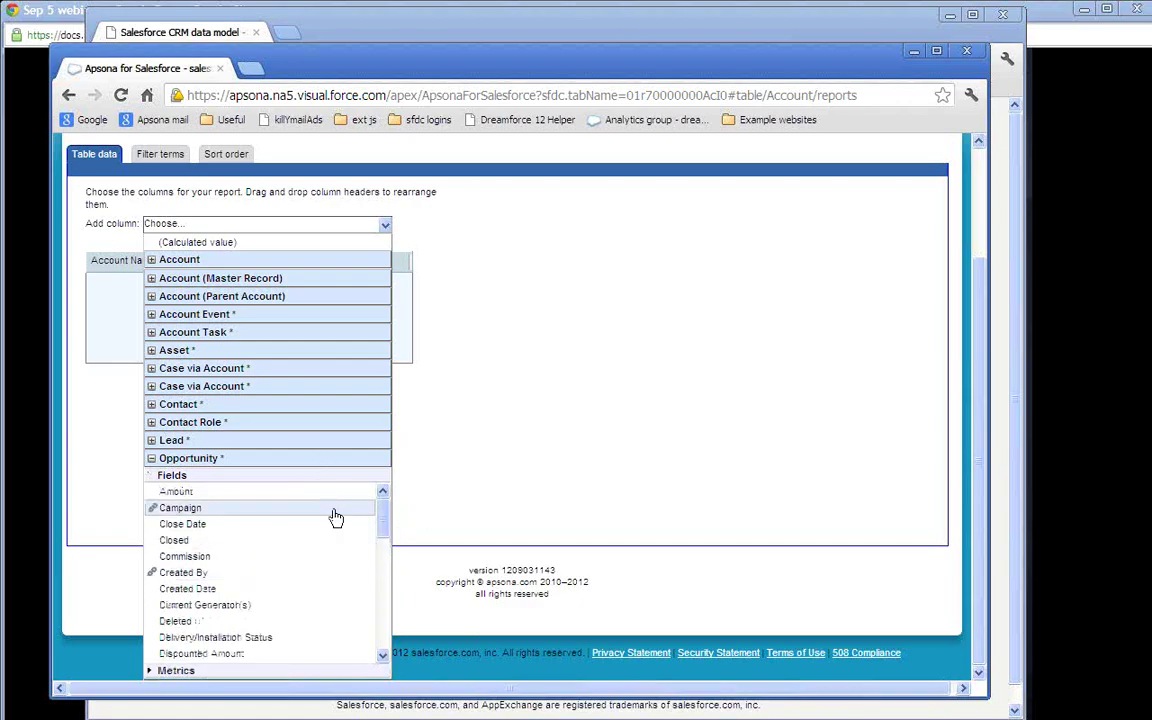
pyautogui.click(372, 492)
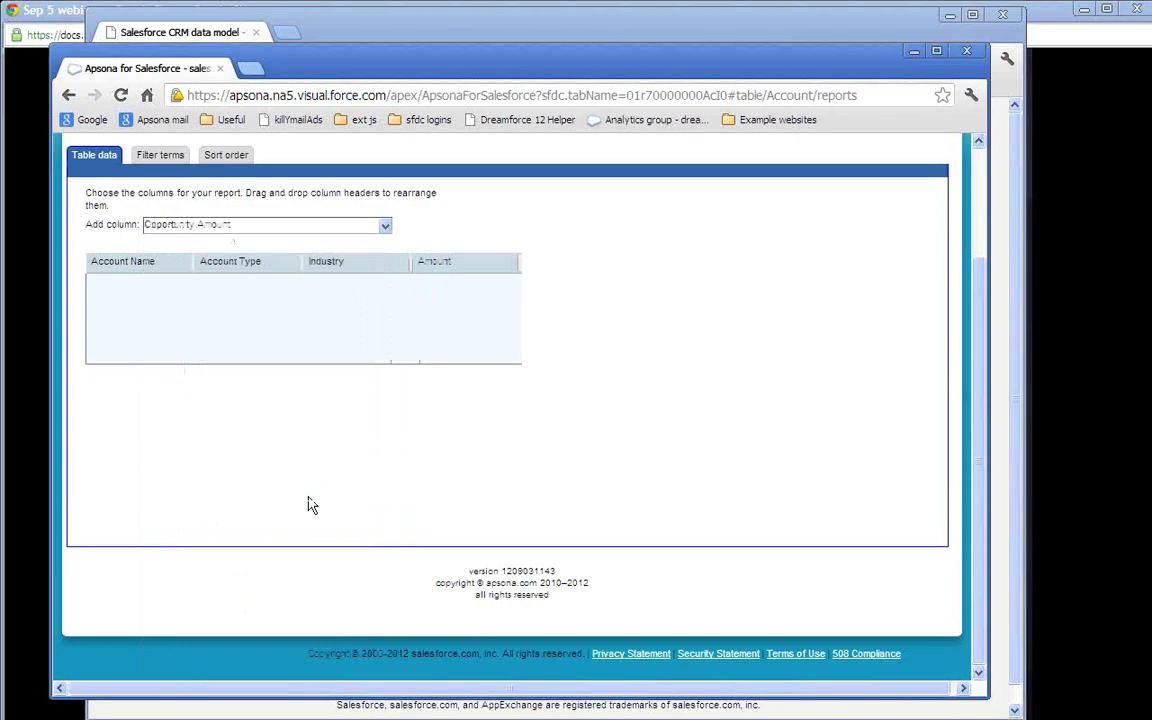
pyautogui.click(335, 229)
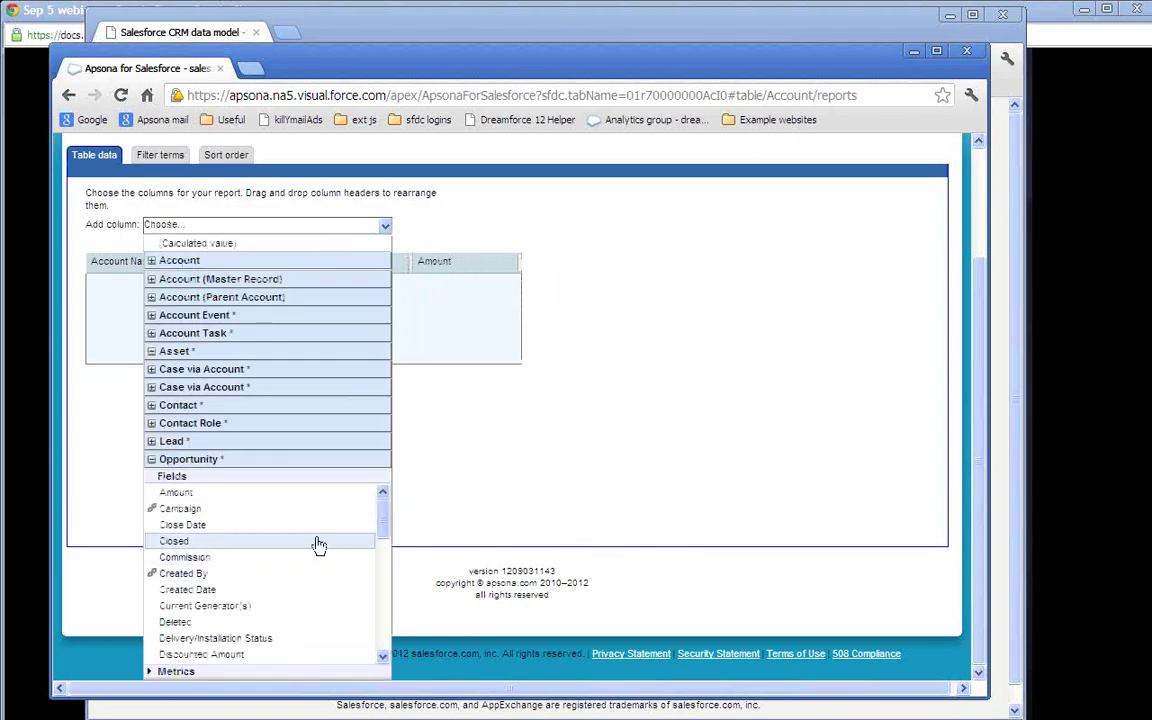
pyautogui.click(325, 535)
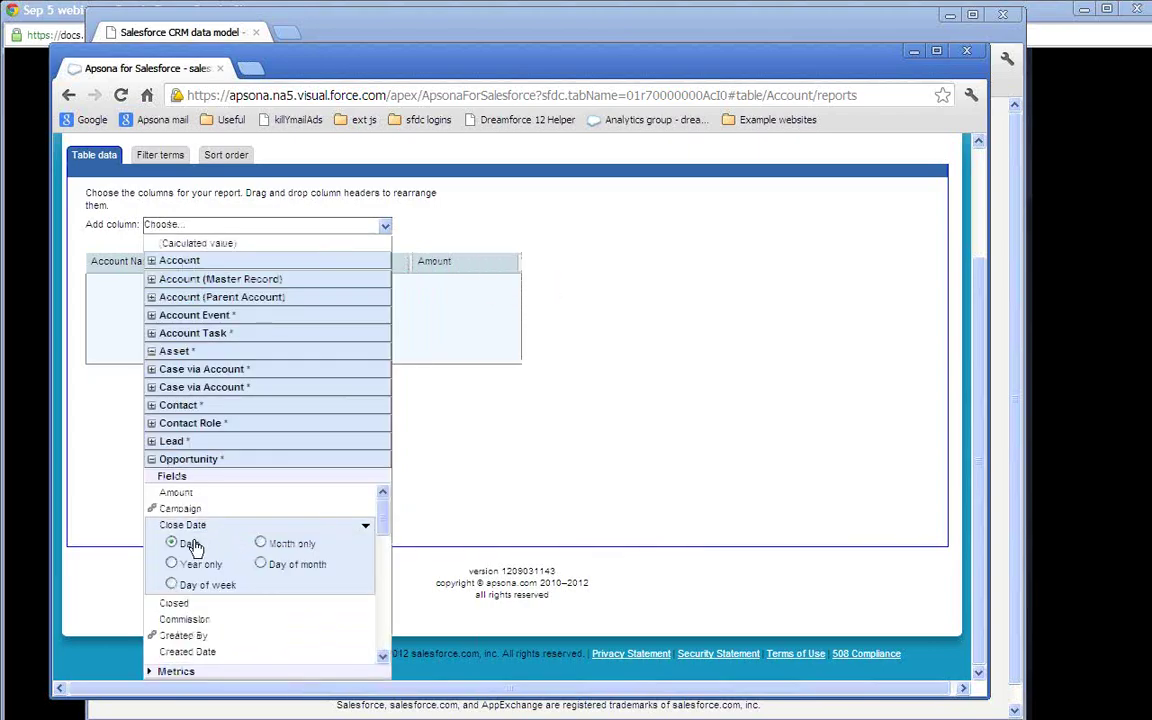
pyautogui.click(188, 542)
# Step: Add the Opportunity object's Name field as a column
pyautogui.click(385, 227)
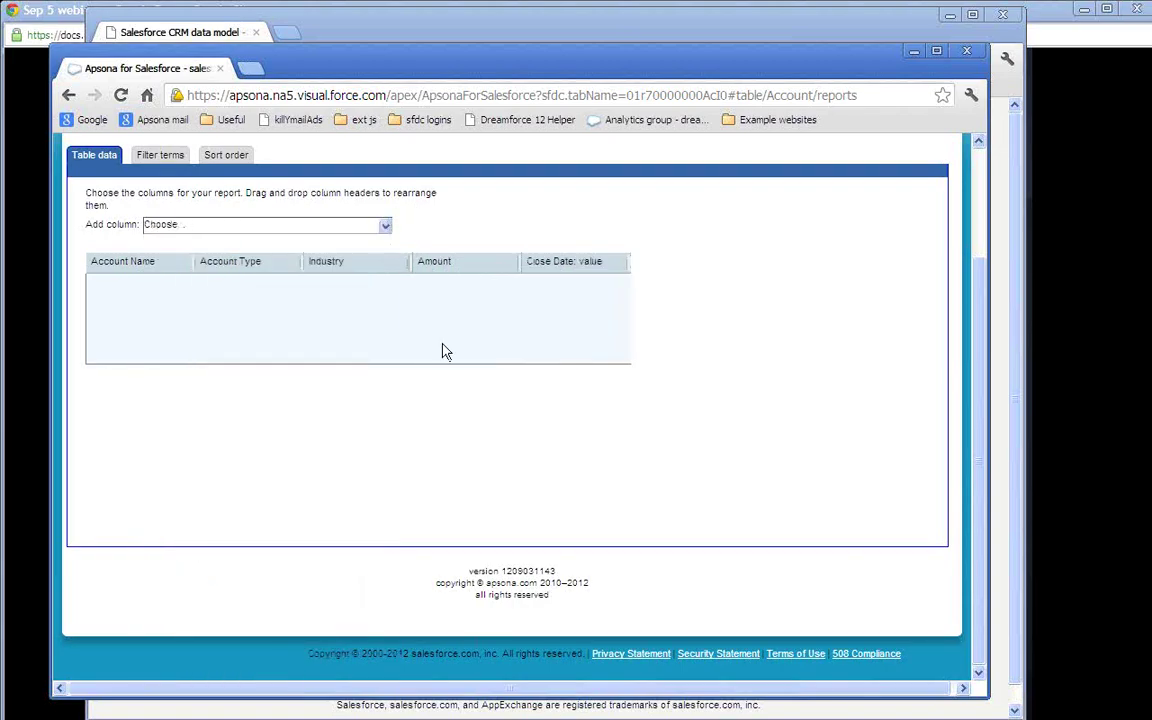
pyautogui.scroll(-5, 385, 620)
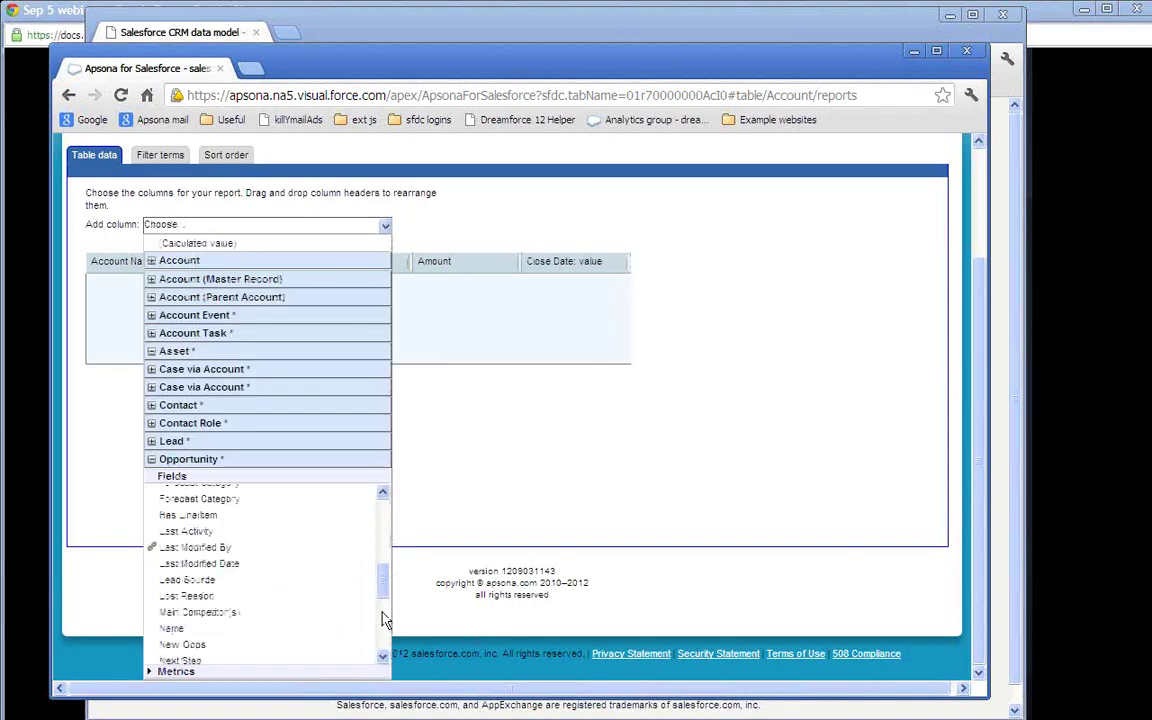
pyautogui.click(327, 632)
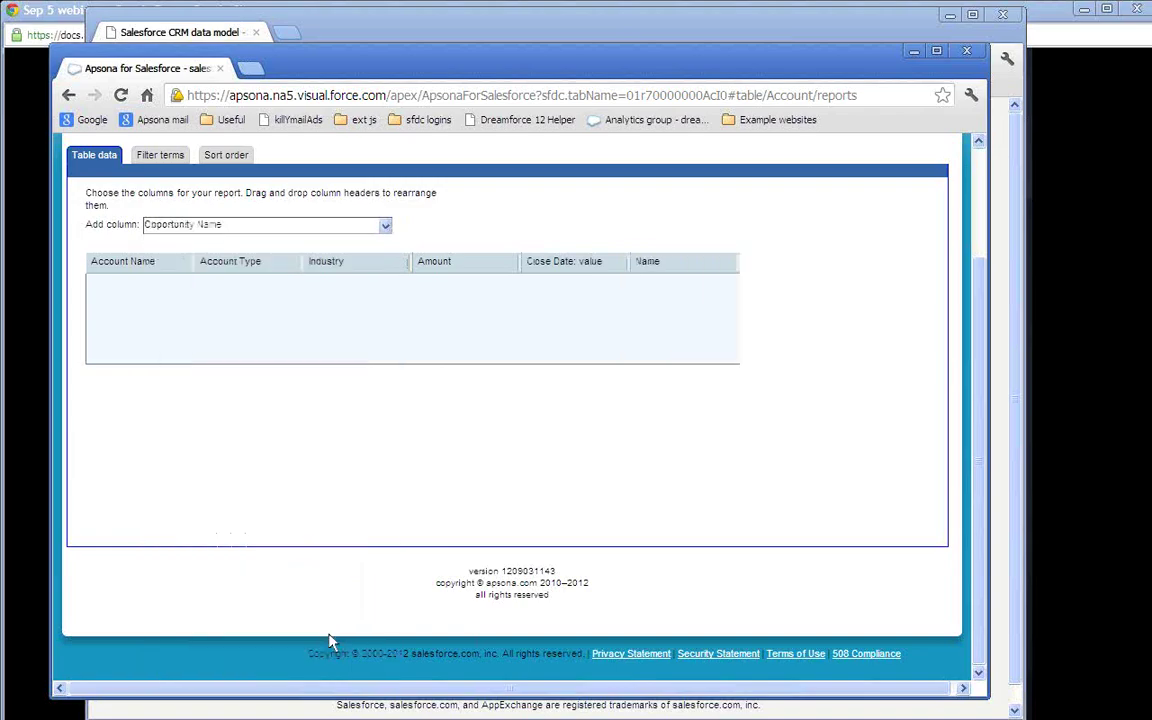
# Step: Move the opportunity Name column between Industry and Amount, and save and run the report
pyautogui.moveTo(653, 260); pyautogui.dragTo(434, 261)
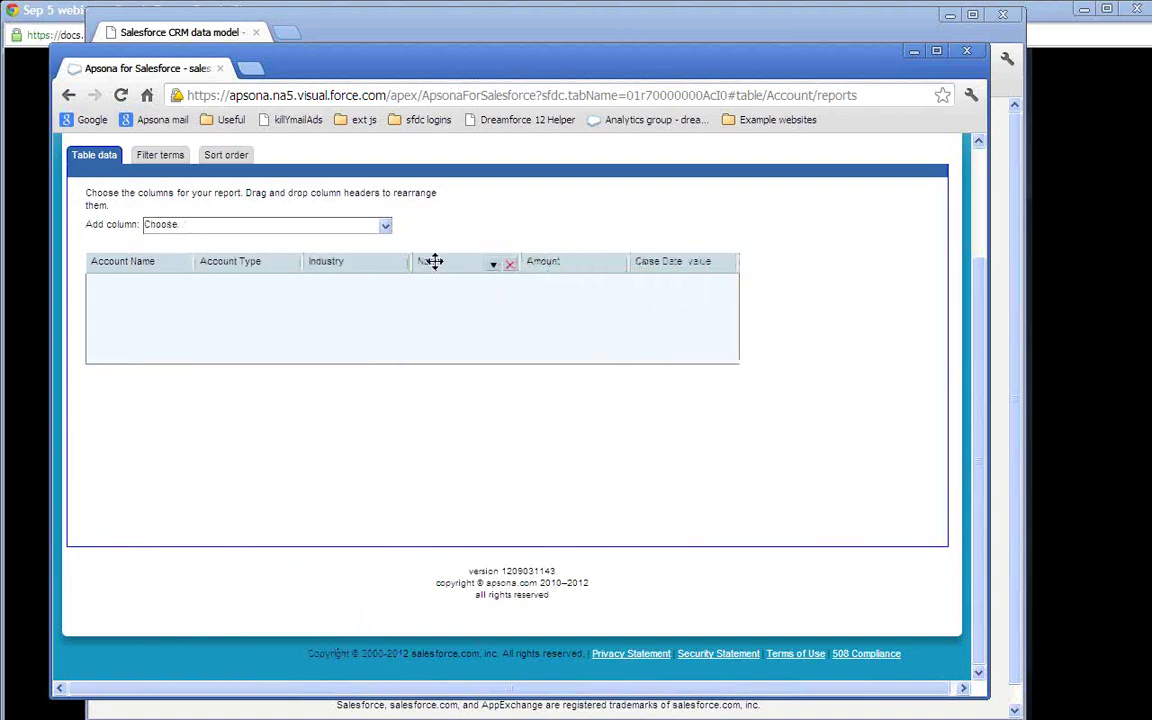
pyautogui.click(980, 213)
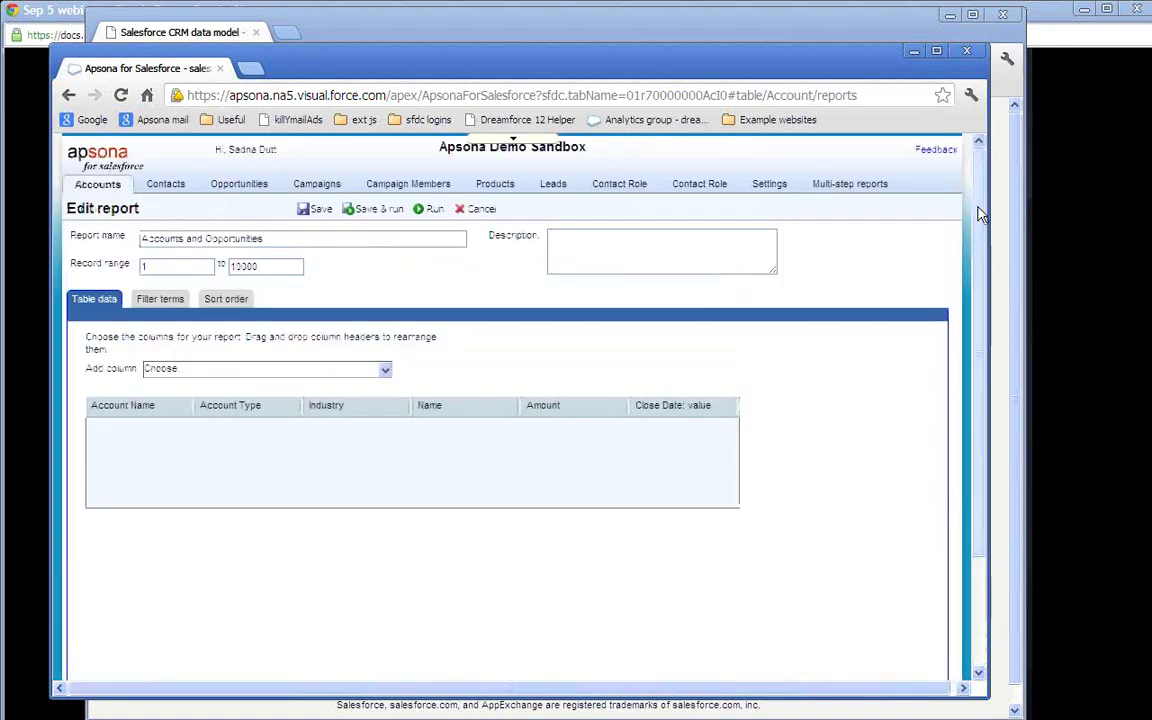
pyautogui.click(389, 211)
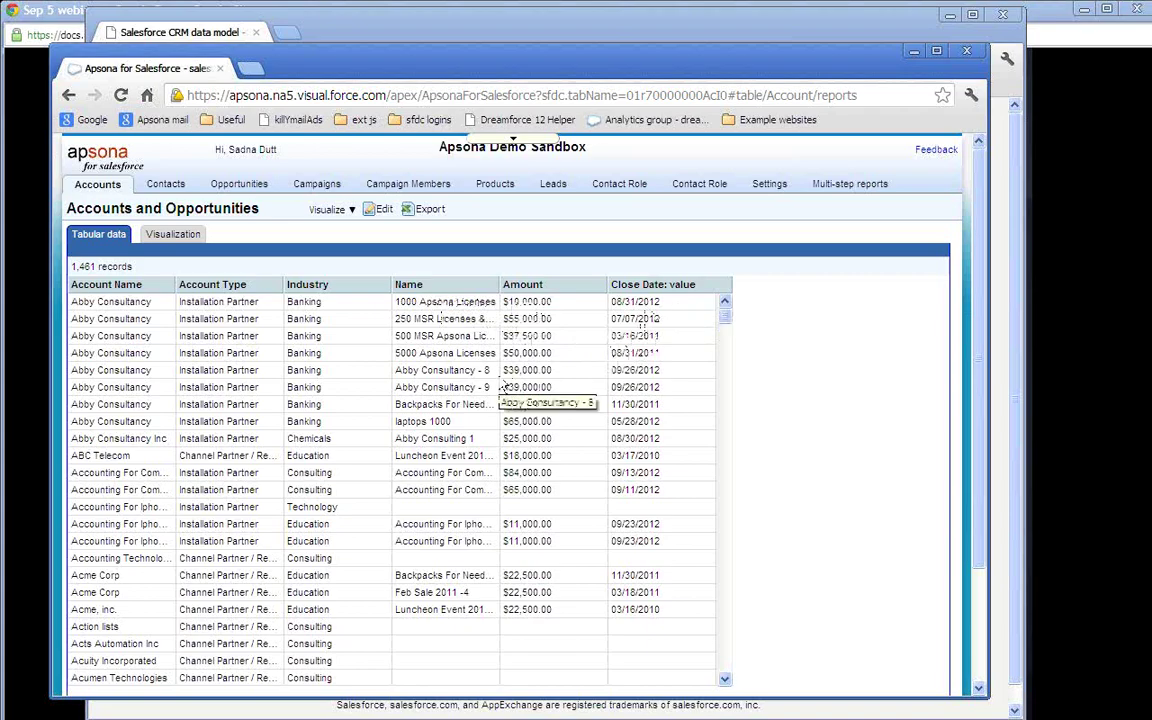
# Step: Apply single-level grouping by Account Name, showing all records in each group, and review the grouped opportunities
pyautogui.click(320, 209)
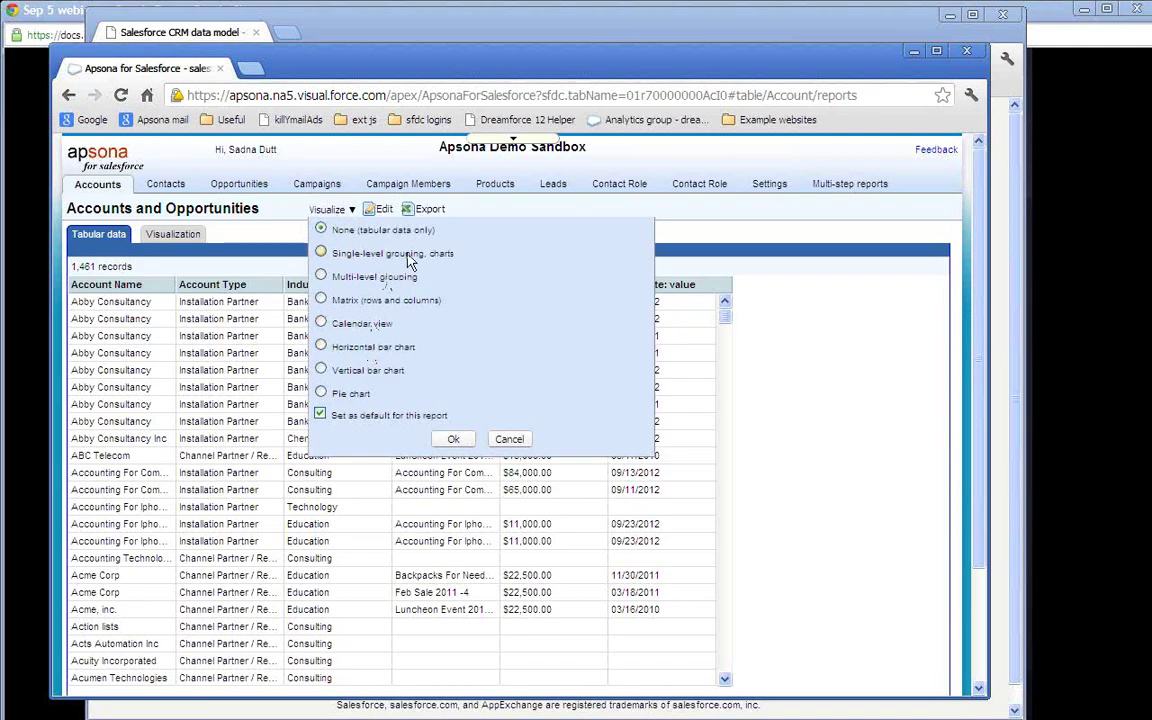
pyautogui.click(345, 254)
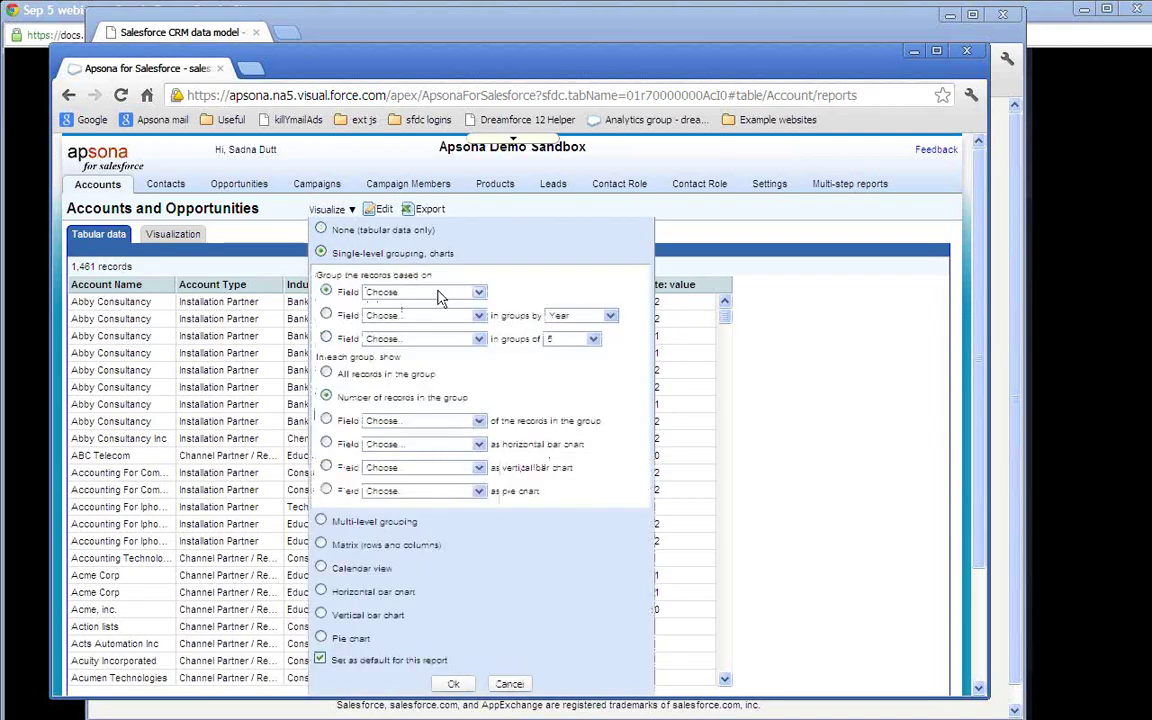
pyautogui.click(438, 292)
pyautogui.click(442, 306)
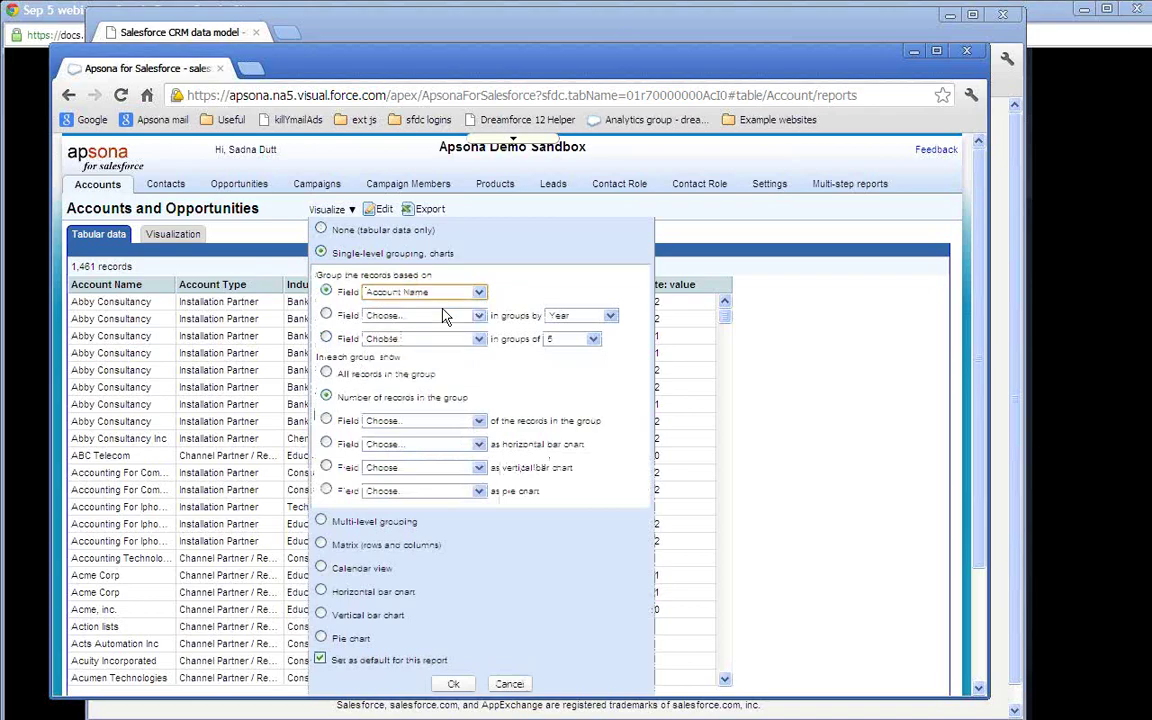
pyautogui.click(373, 374)
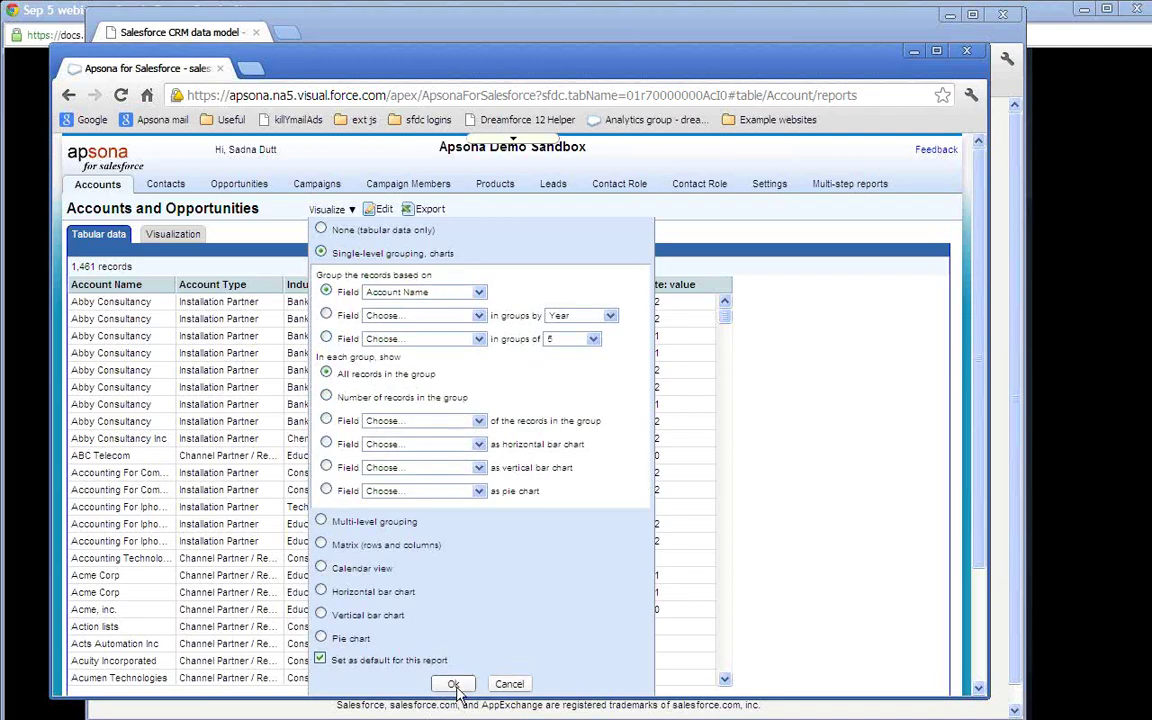
pyautogui.click(453, 684)
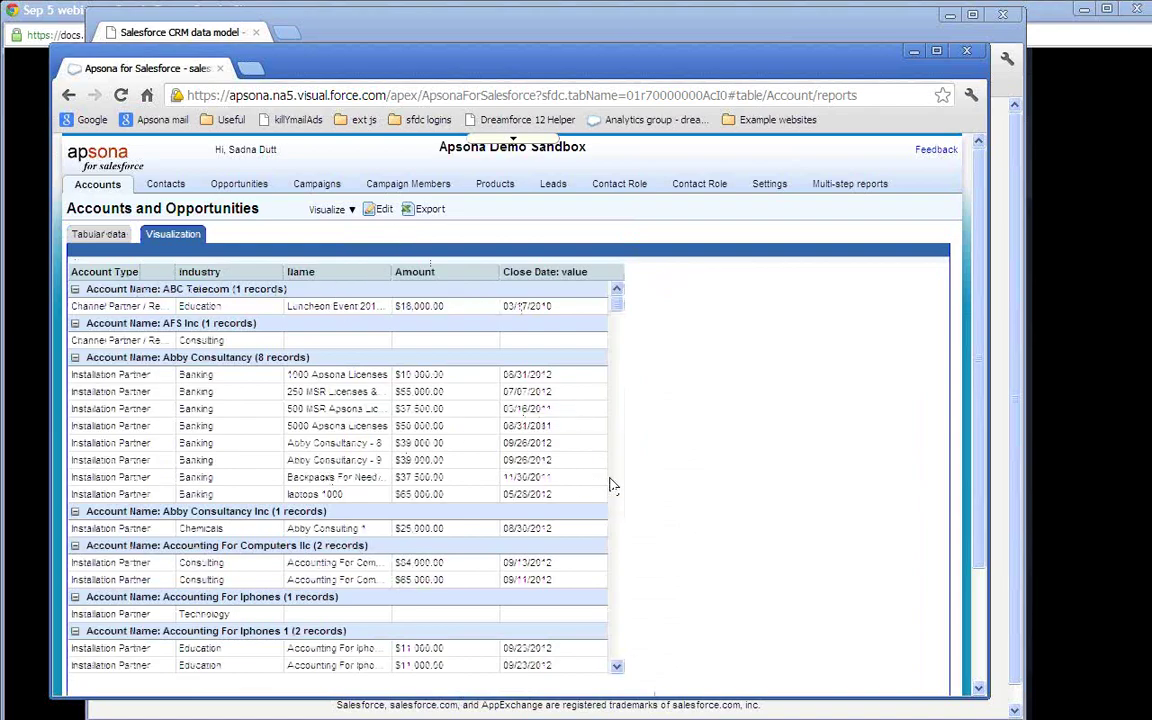
pyautogui.scroll(-6, 612, 485)
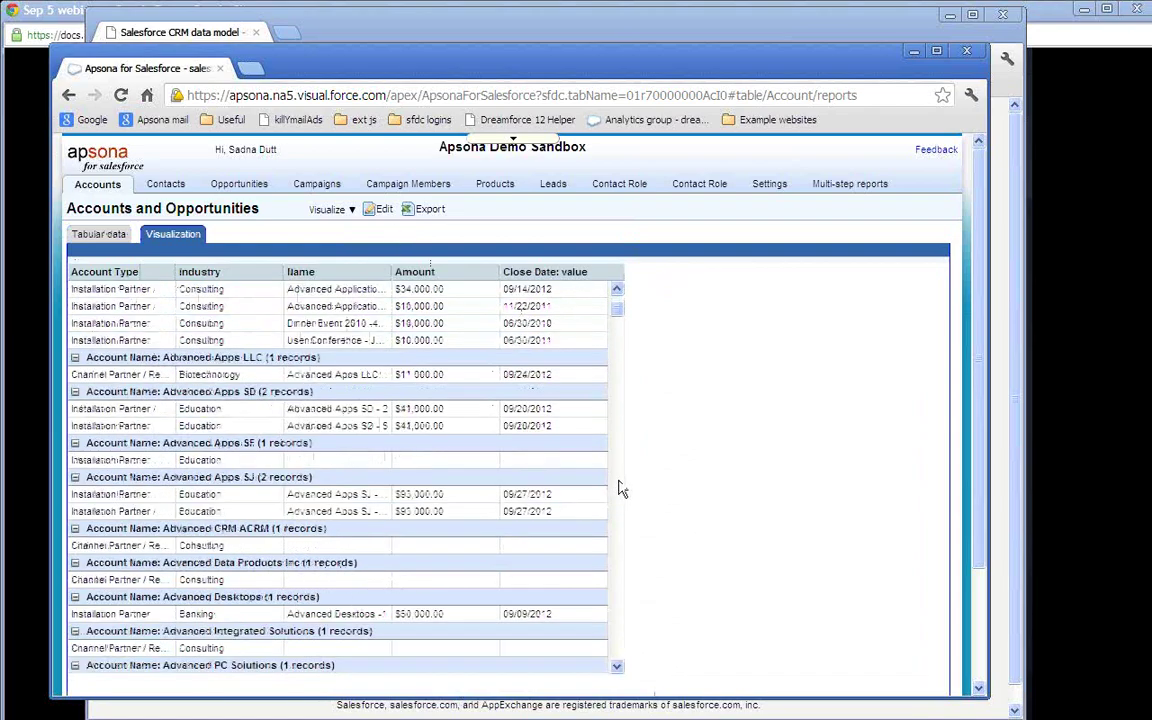
pyautogui.scroll(-10, 617, 488)
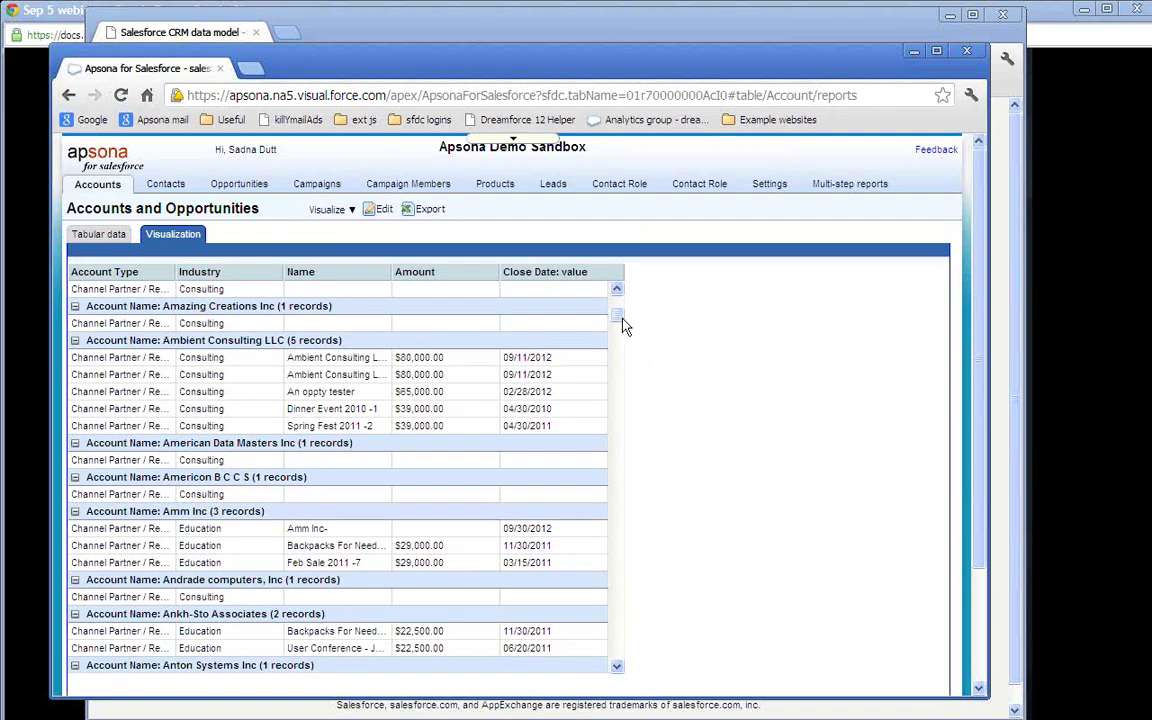
pyautogui.moveTo(620, 318); pyautogui.dragTo(625, 275)
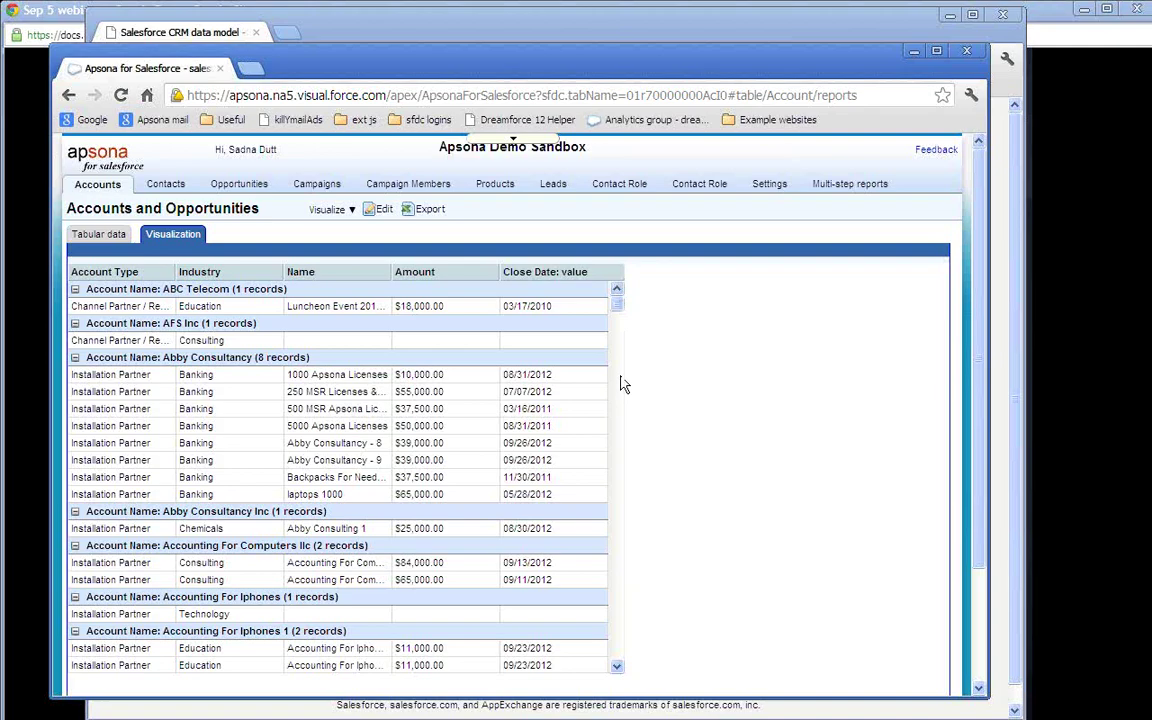
pyautogui.scroll(-3, 622, 386)
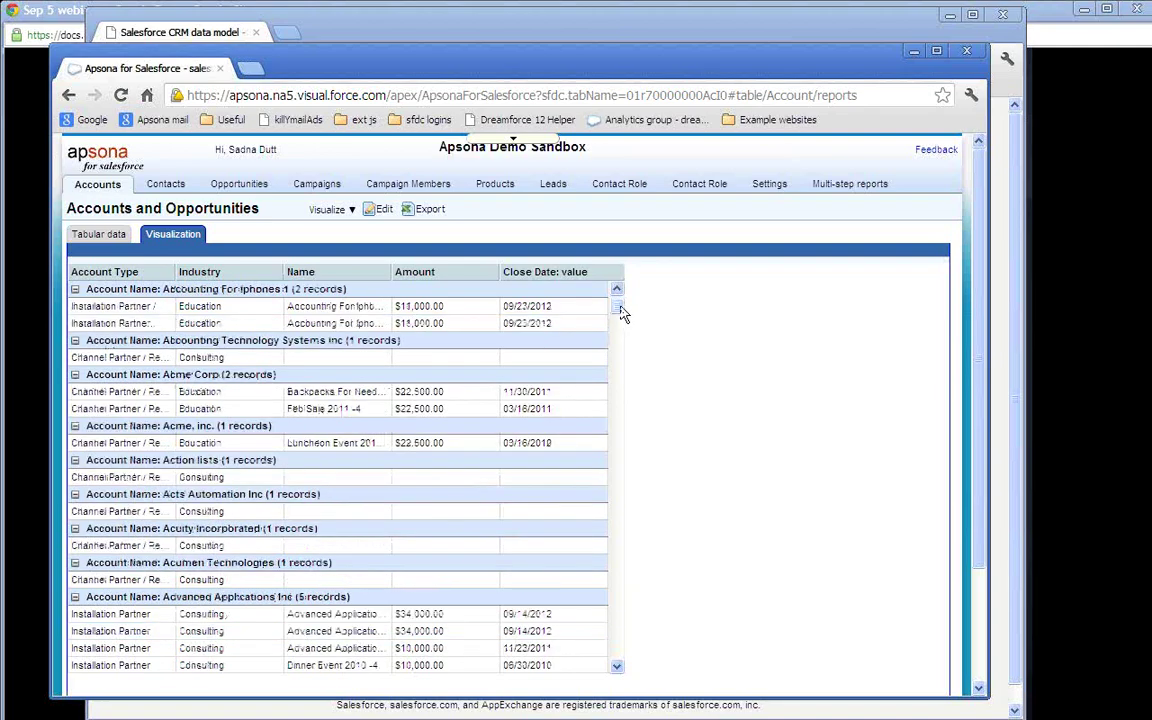
pyautogui.moveTo(622, 313); pyautogui.dragTo(622, 300)
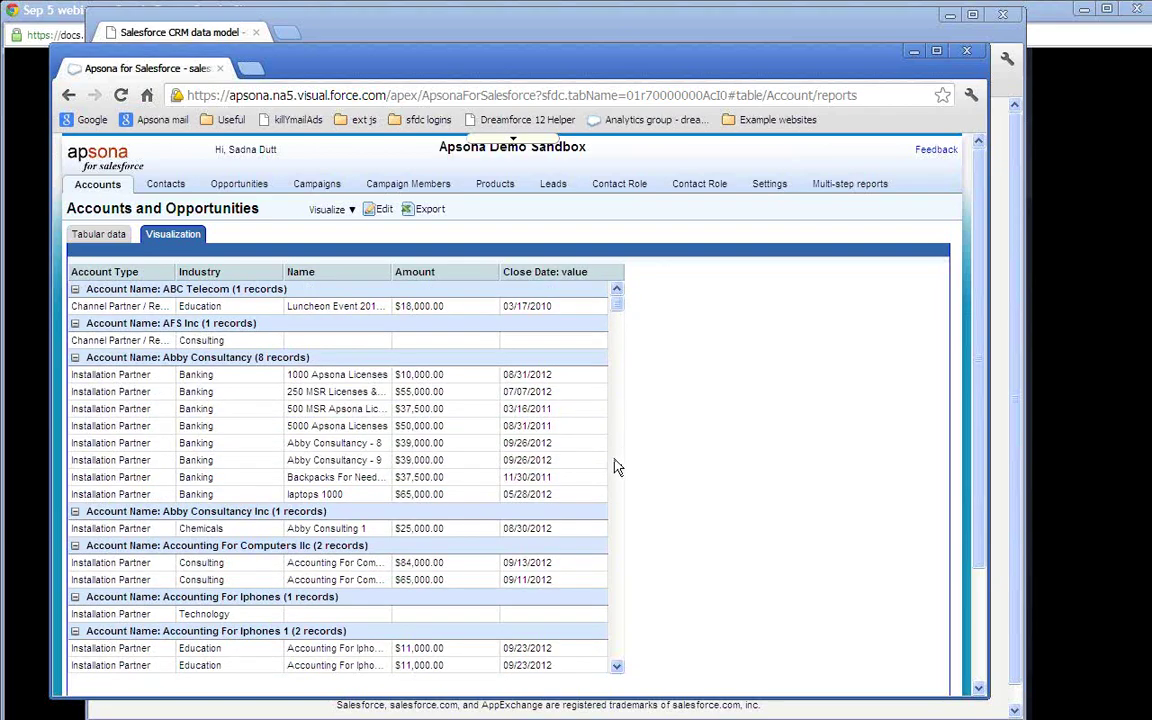
# Step: Look through the opportunities grouped by account name in the Accounts and Opportunities visualization
pyautogui.scroll(-5, 617, 466)
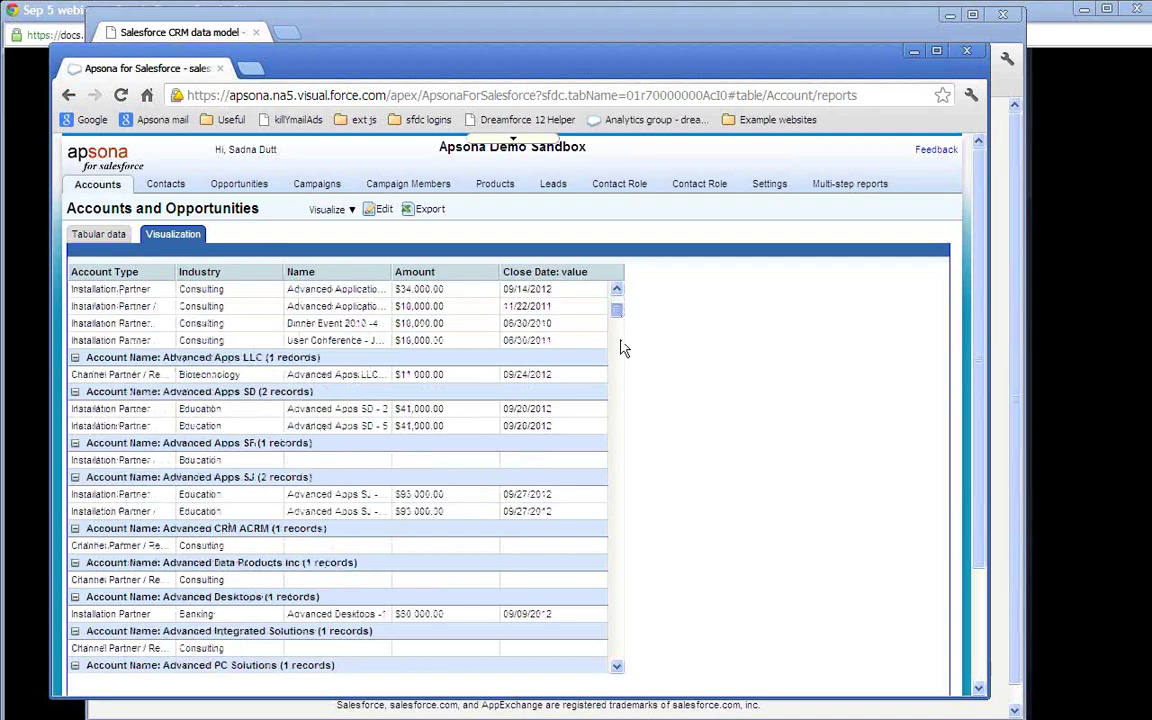
pyautogui.moveTo(621, 317); pyautogui.dragTo(620, 463)
pyautogui.moveTo(628, 391); pyautogui.dragTo(636, 302)
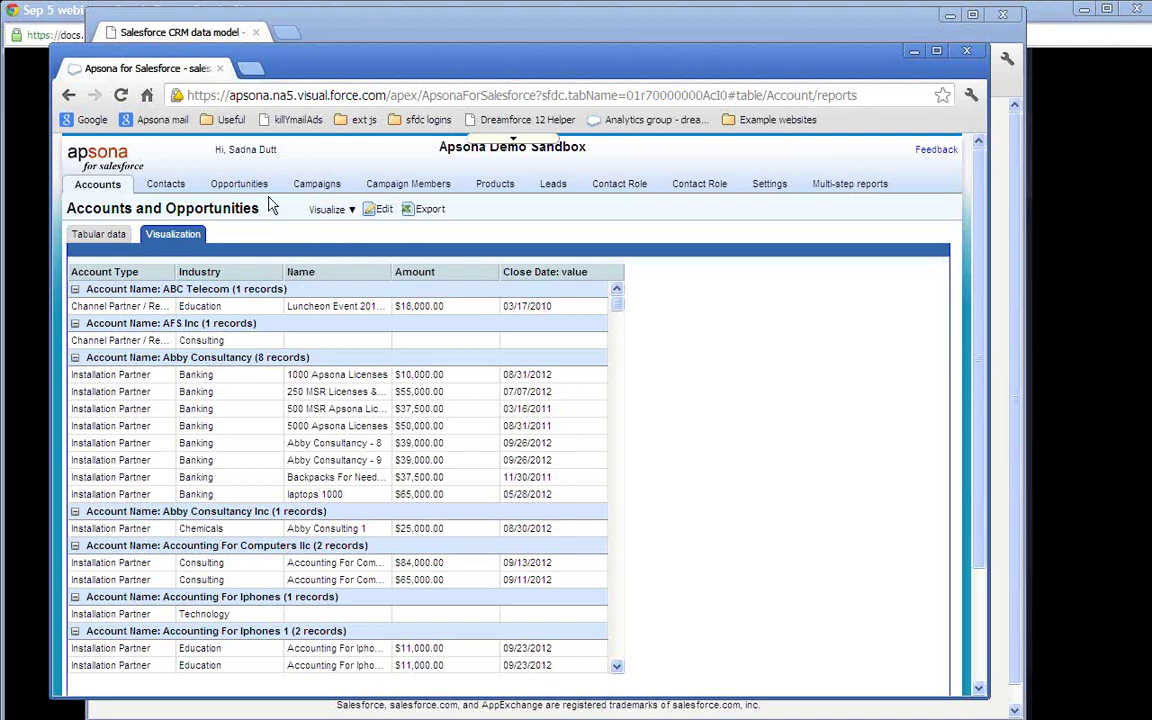
# Step: Create a new report on the Opportunities object and name it "Accounts oppties"
pyautogui.moveTo(242, 184)
pyautogui.click(240, 279)
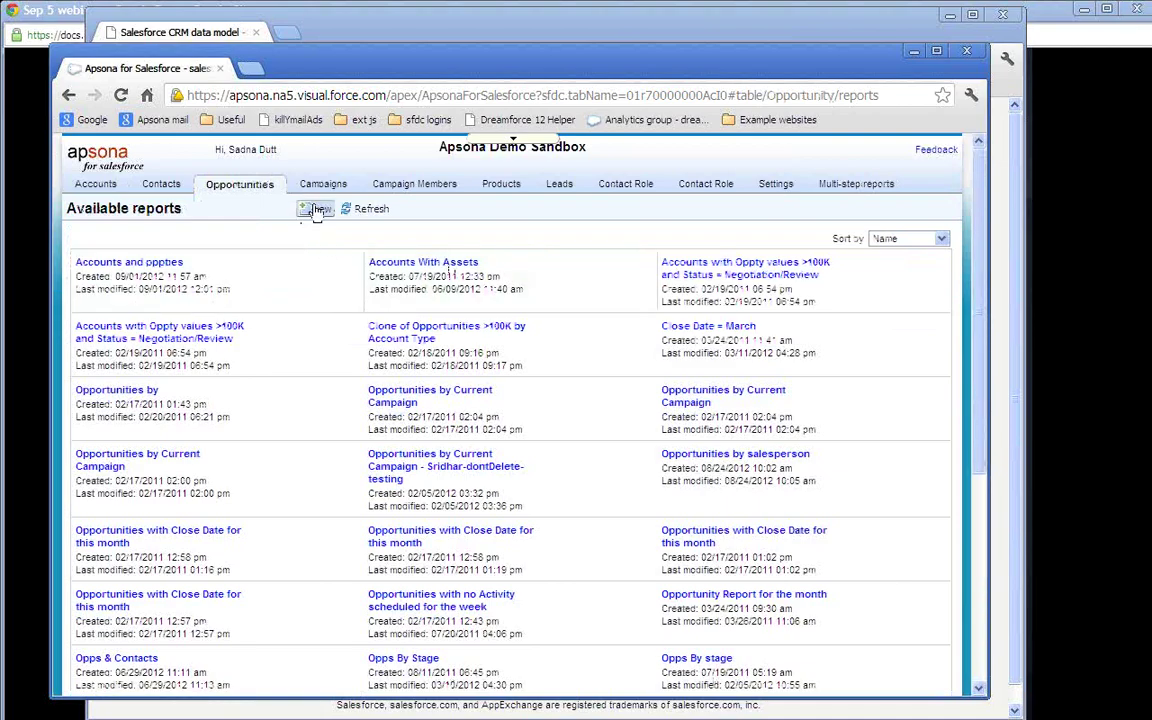
pyautogui.click(318, 209)
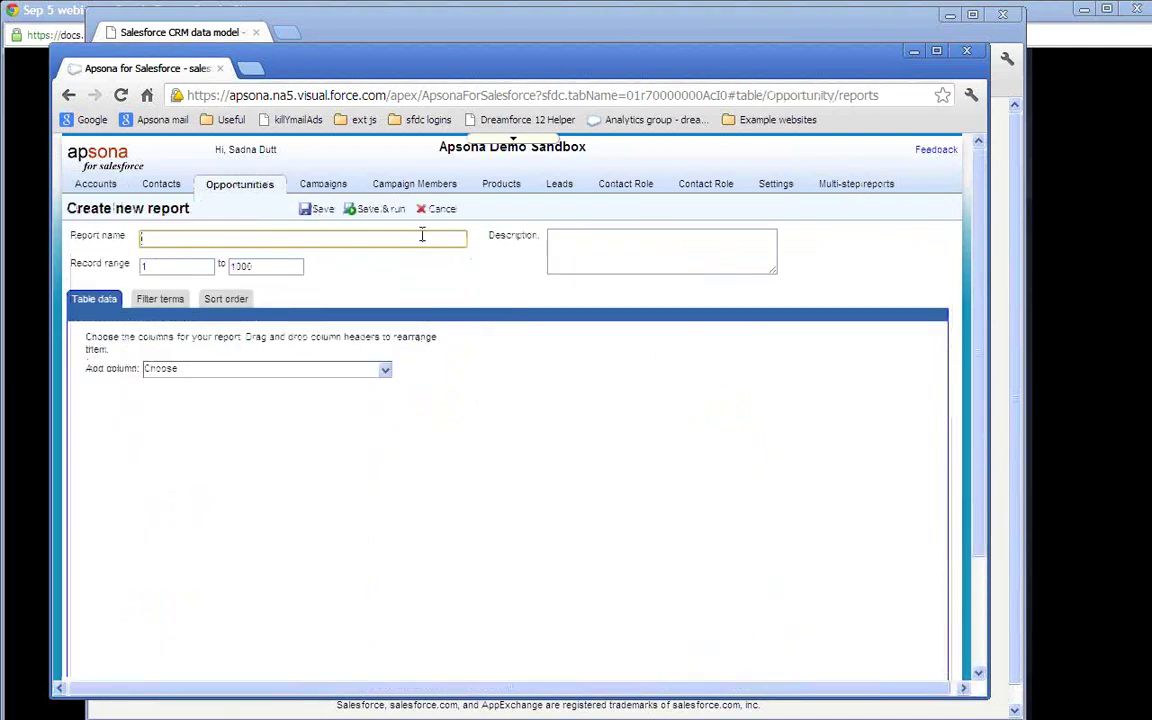
pyautogui.write('Accounts oppties')
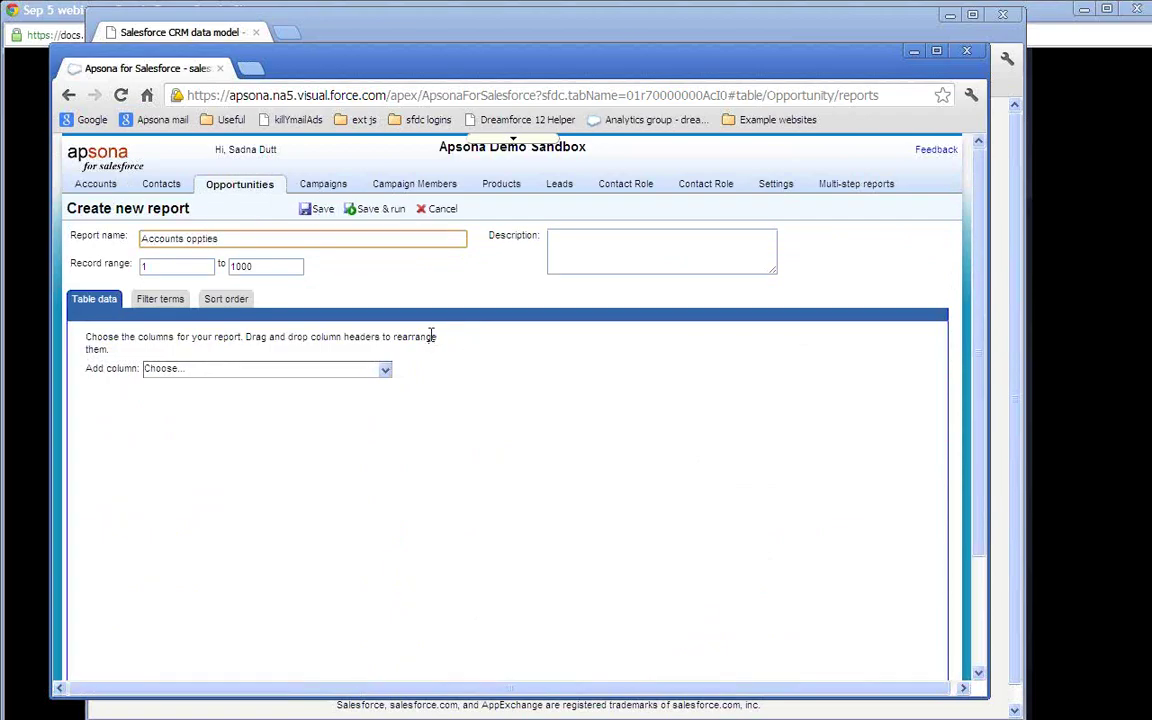
# Step: Add the Opportunity object's Name field as the report's first column
pyautogui.click(361, 372)
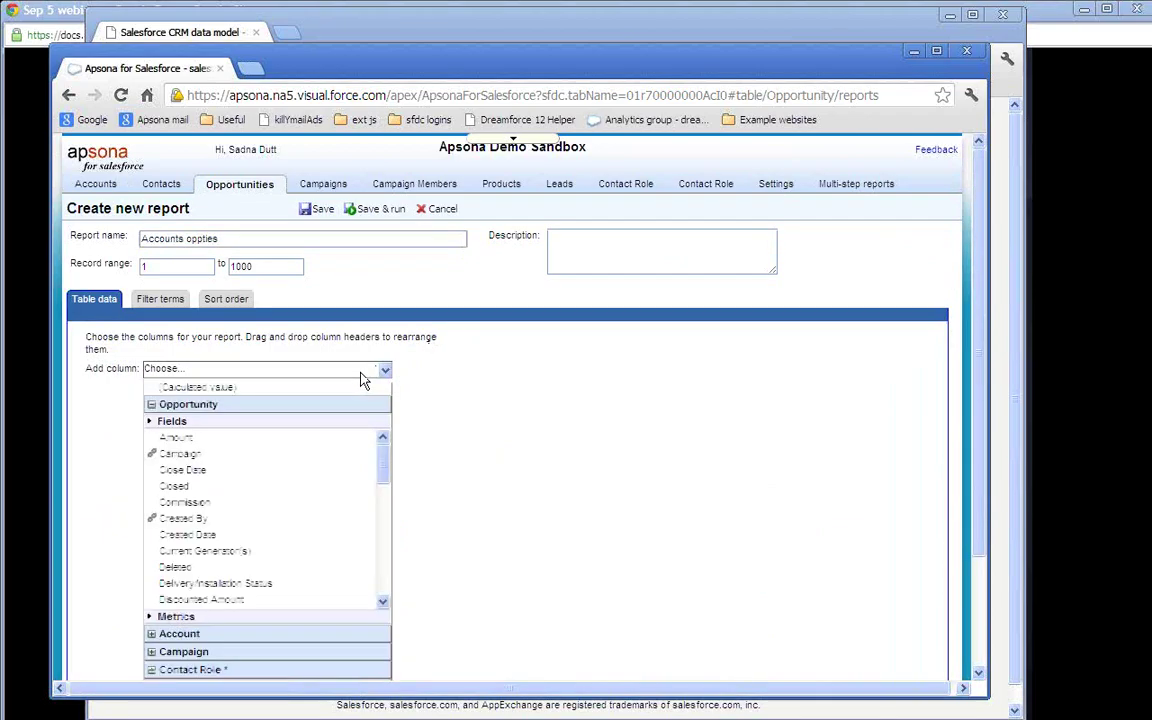
pyautogui.moveTo(977, 404); pyautogui.dragTo(975, 492)
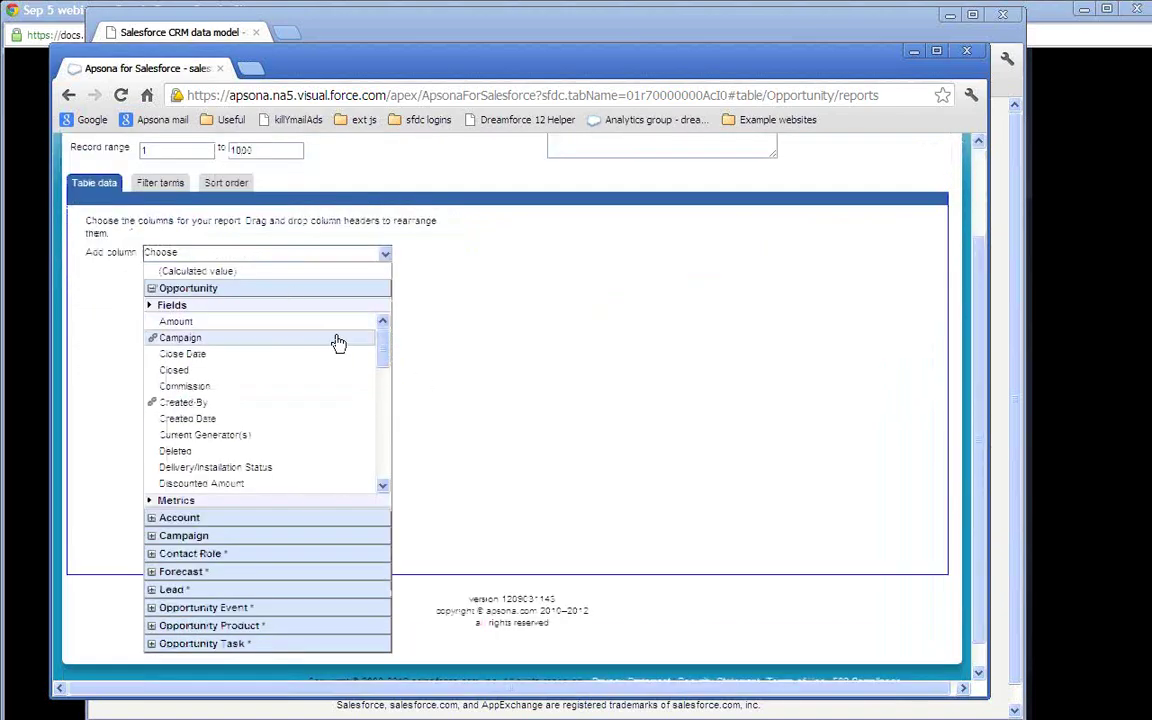
pyautogui.scroll(-3, 383, 427)
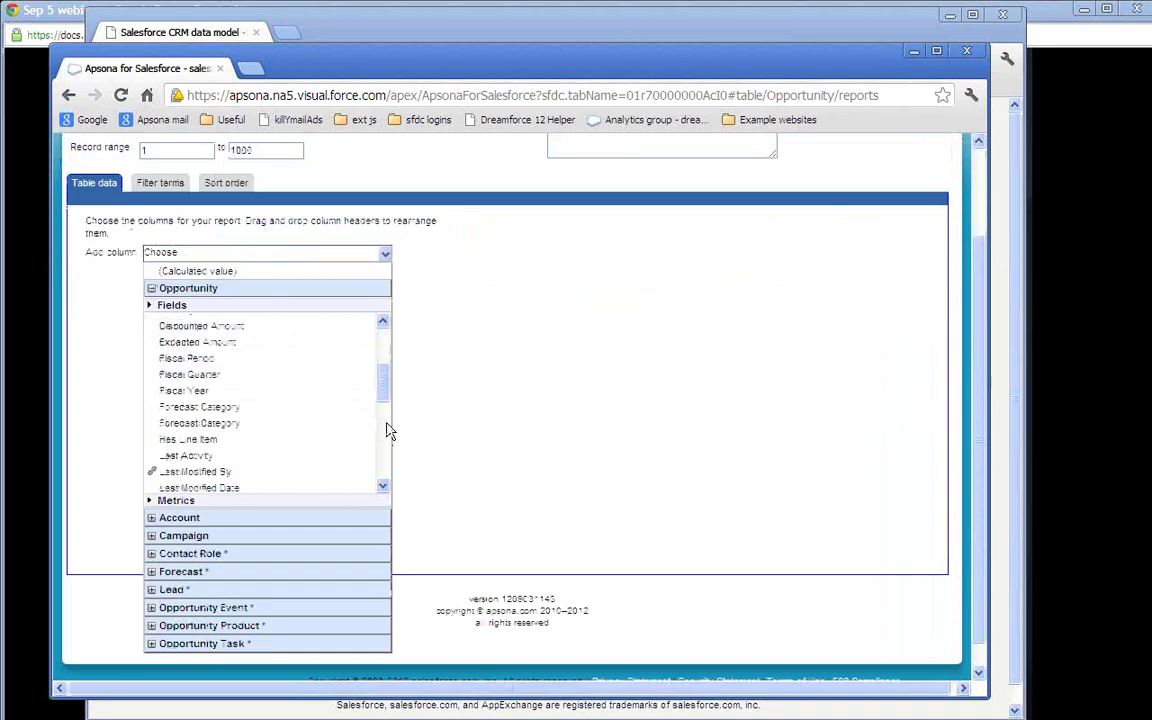
pyautogui.moveTo(388, 411); pyautogui.dragTo(388, 440)
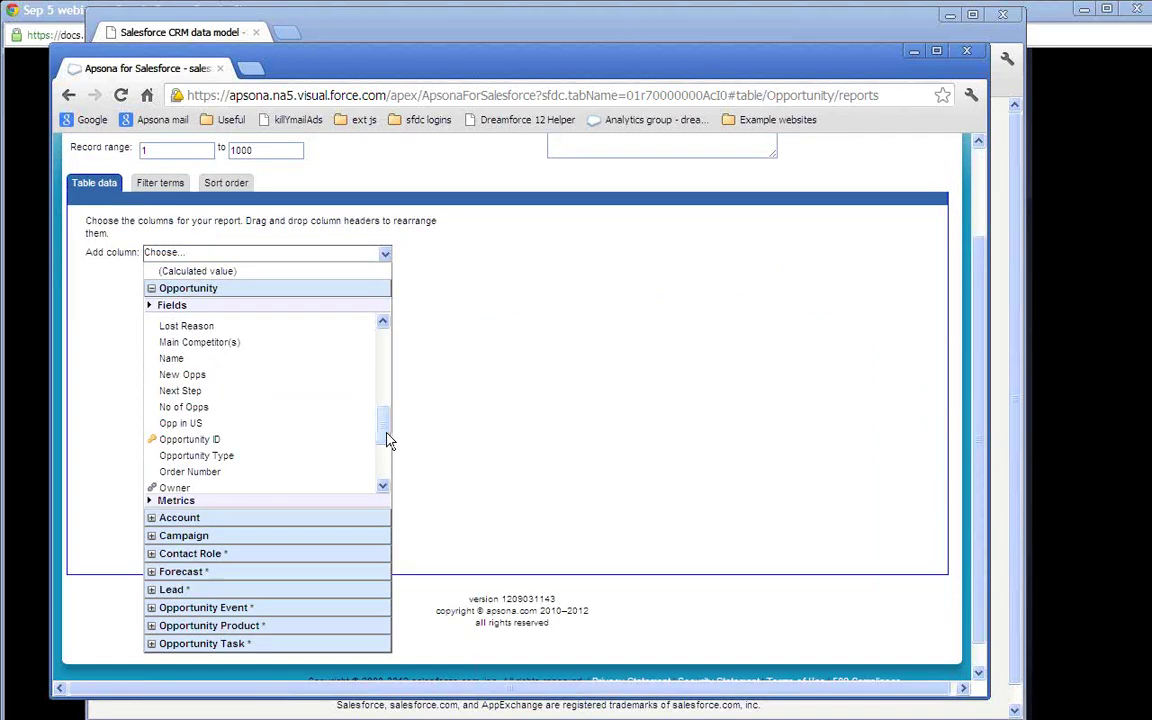
pyautogui.click(336, 362)
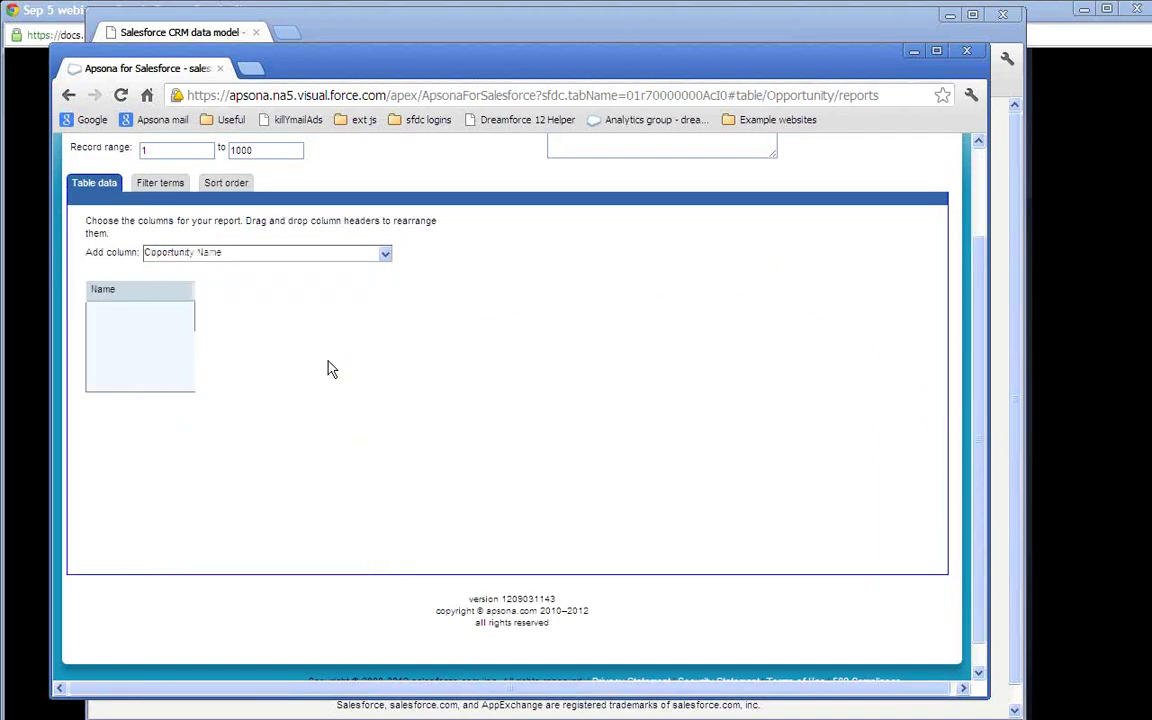
# Step: Add the Opportunity object's Amount and Close Date fields as columns, using the Date option for Close Date
pyautogui.click(362, 256)
pyautogui.scroll(5, 388, 345)
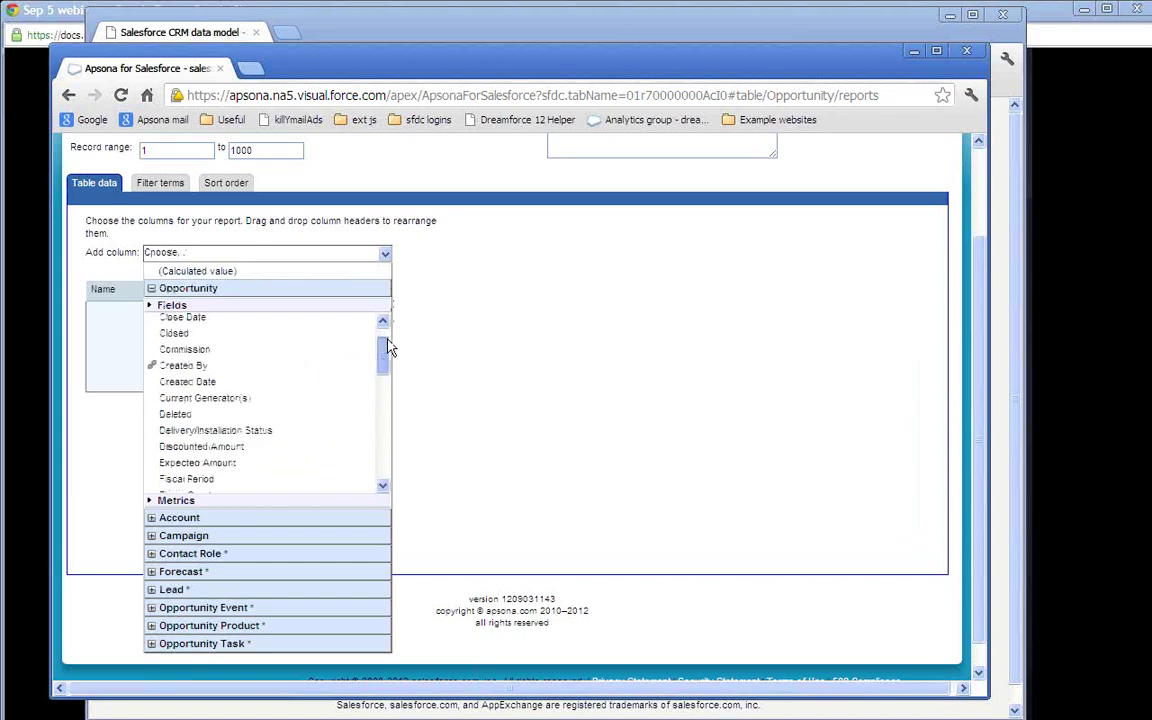
pyautogui.scroll(1, 386, 335)
pyautogui.click(329, 322)
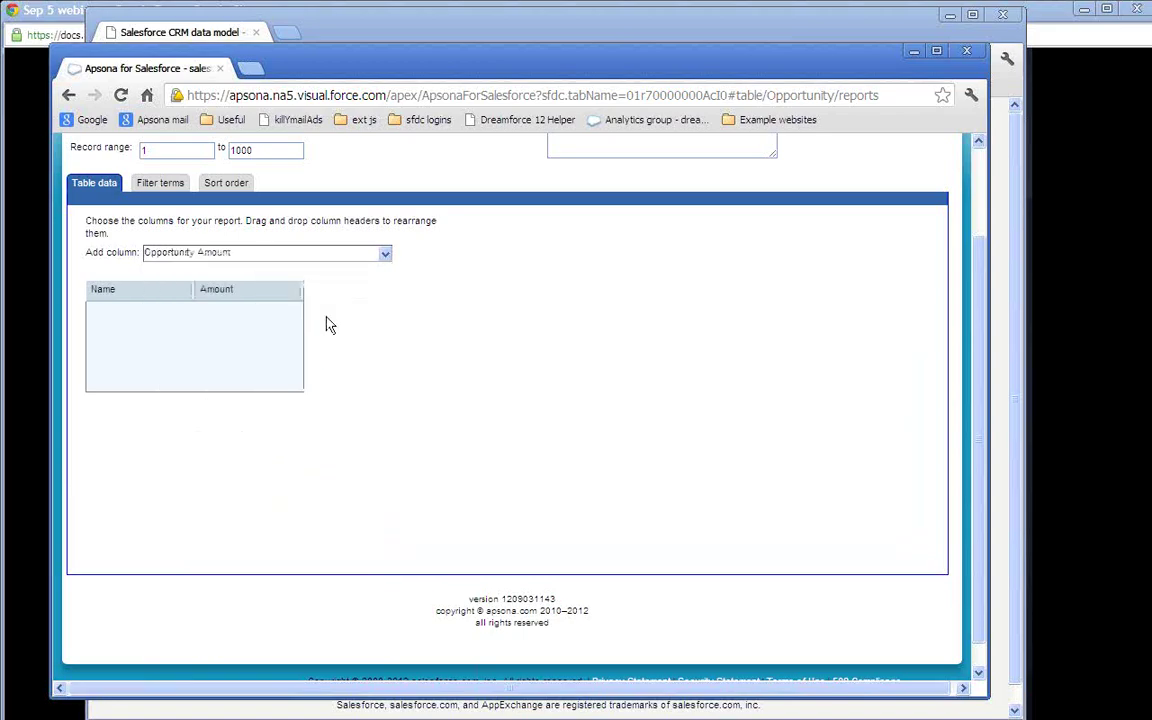
pyautogui.click(382, 254)
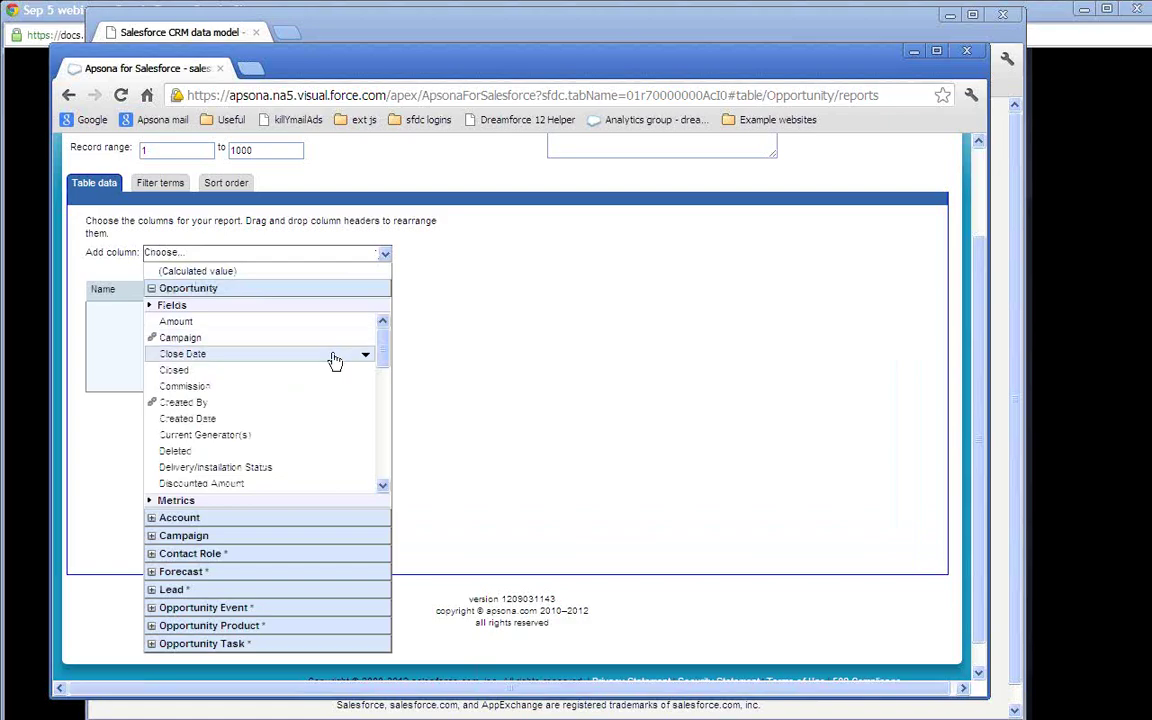
pyautogui.click(364, 355)
pyautogui.click(171, 372)
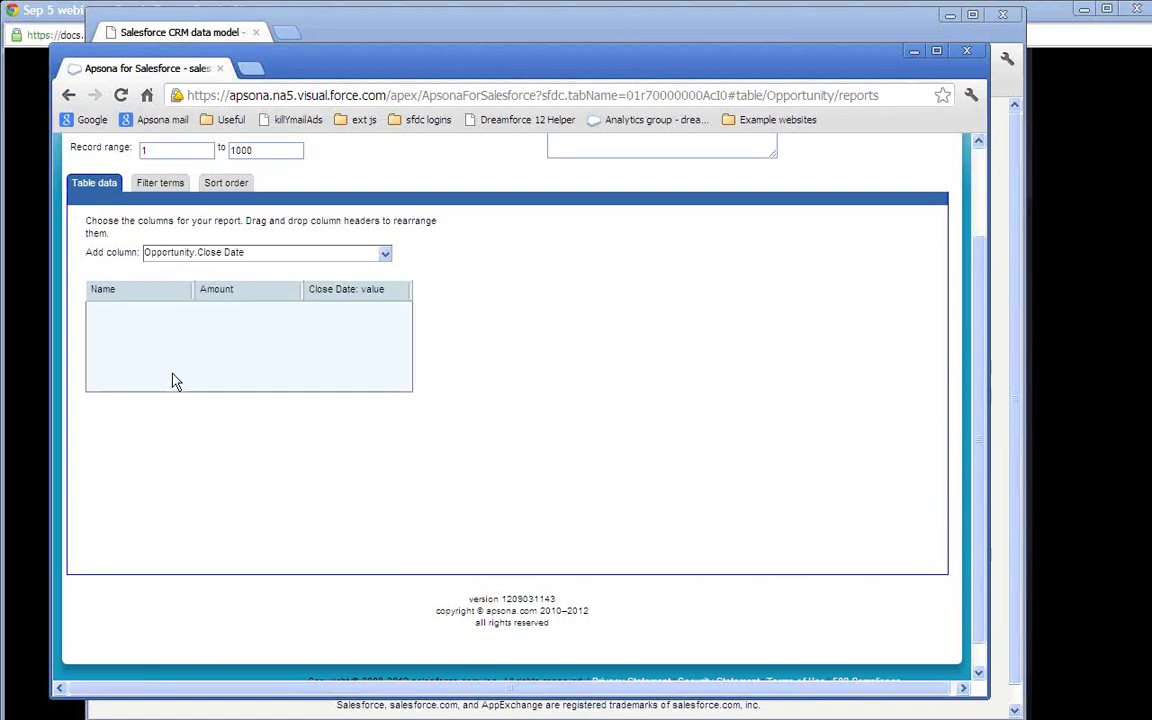
# Step: Add the Account object's Account Name field as a column and move it in front of the opportunity Name column
pyautogui.click(359, 257)
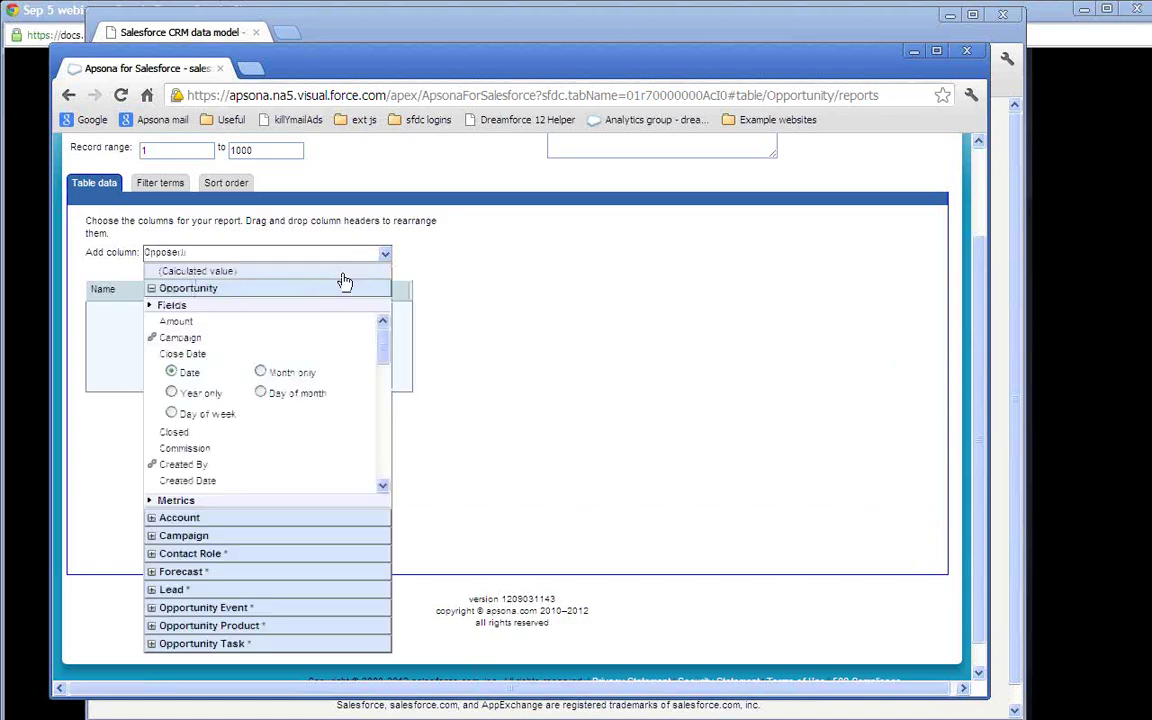
pyautogui.click(249, 529)
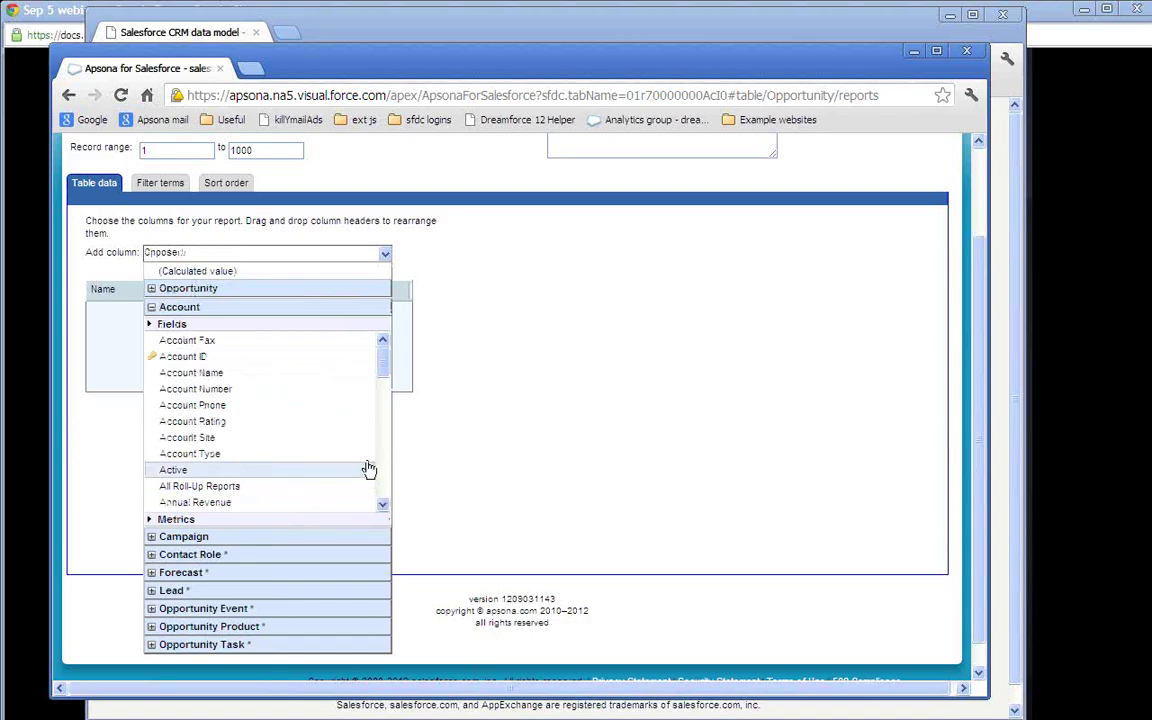
pyautogui.click(283, 377)
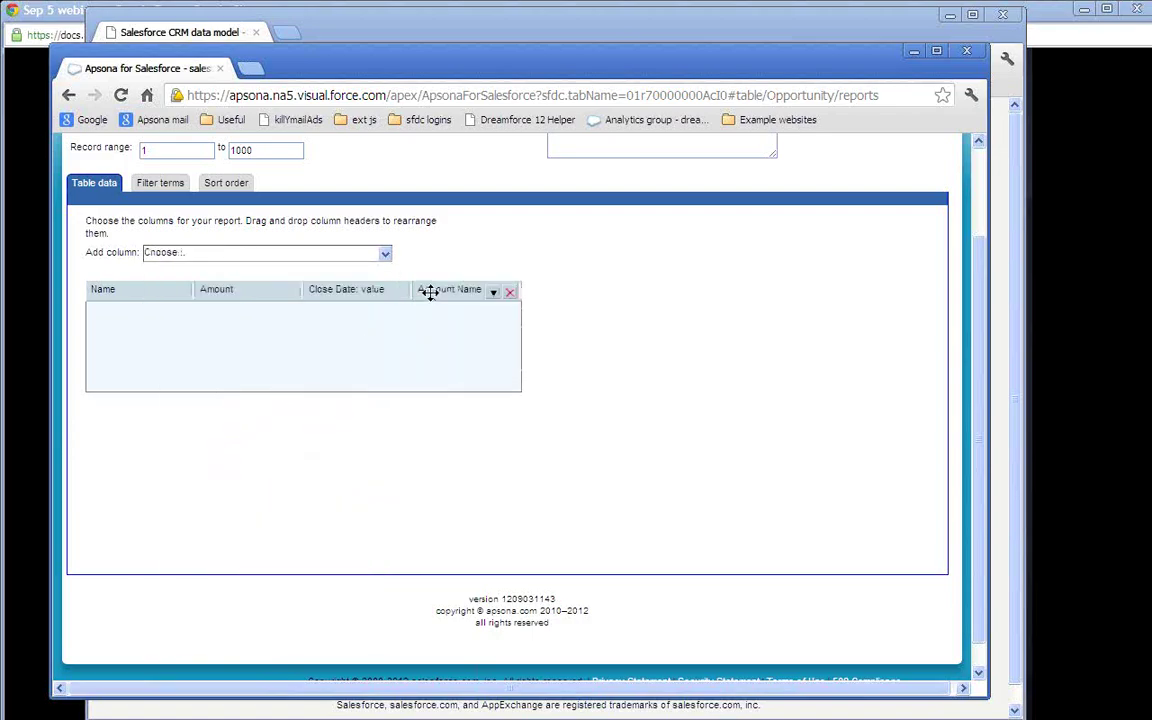
pyautogui.moveTo(429, 290); pyautogui.dragTo(112, 293)
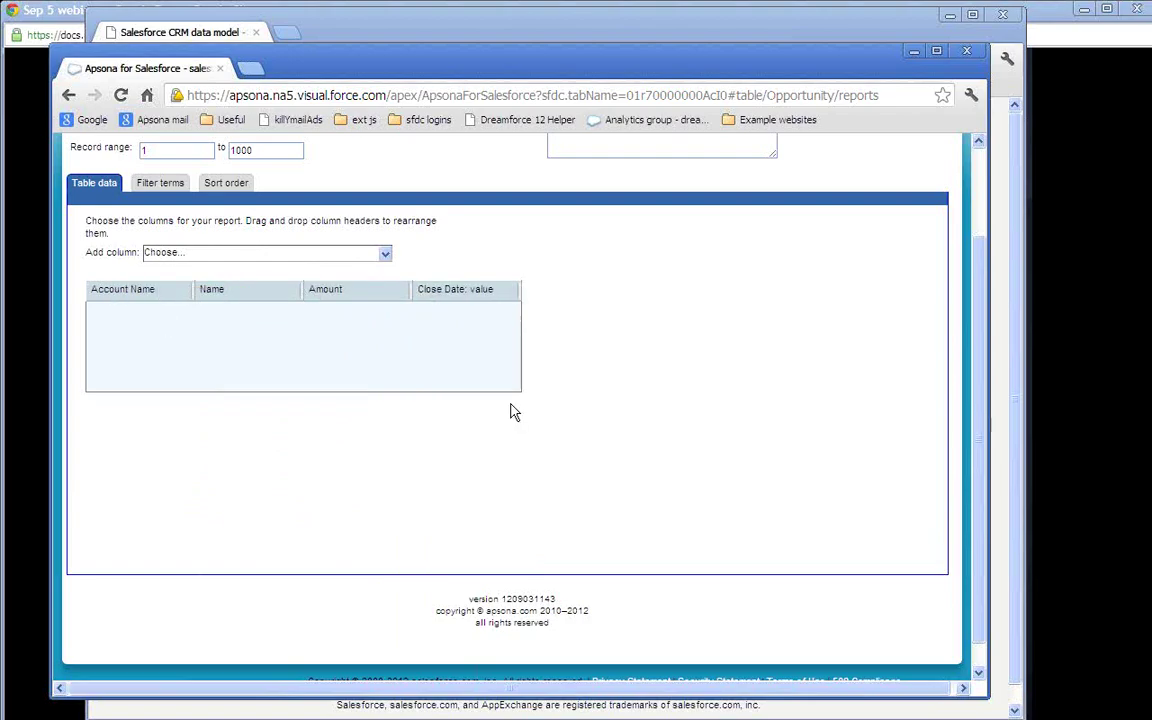
# Step: Filter the report to Account Type among Channel Partner / Reseller, Customer - Channel, Customer - Direct and Installation Partner
pyautogui.scroll(2, 977, 183)
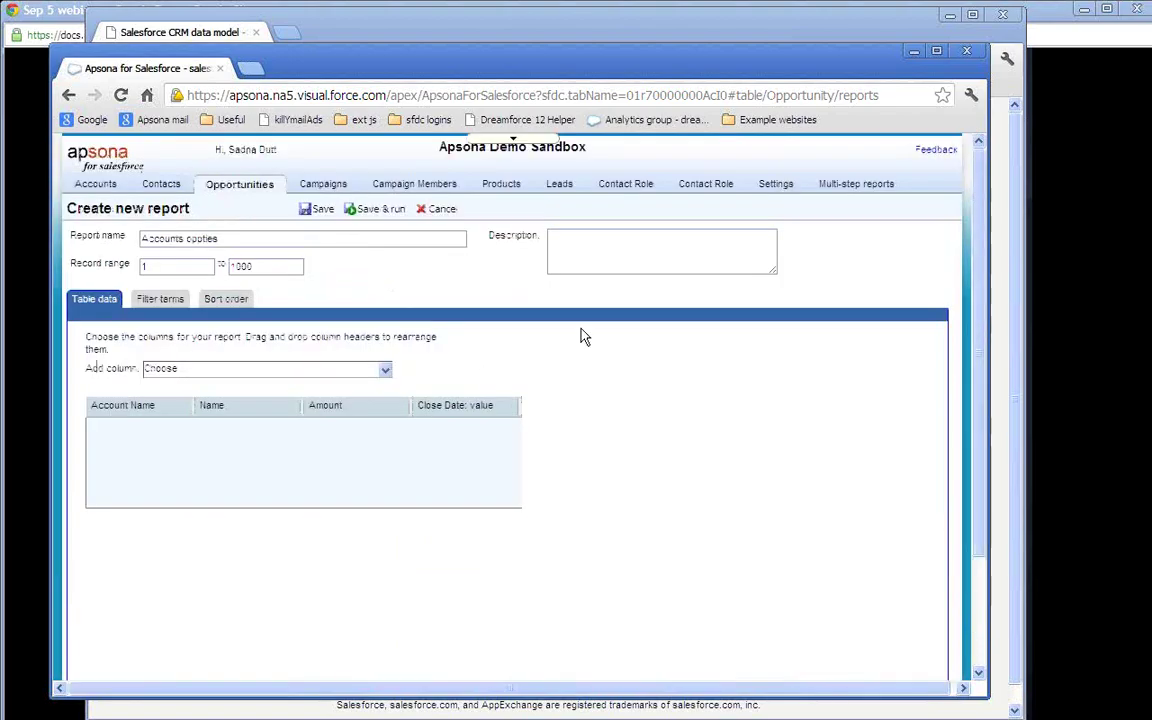
pyautogui.click(170, 302)
pyautogui.click(400, 340)
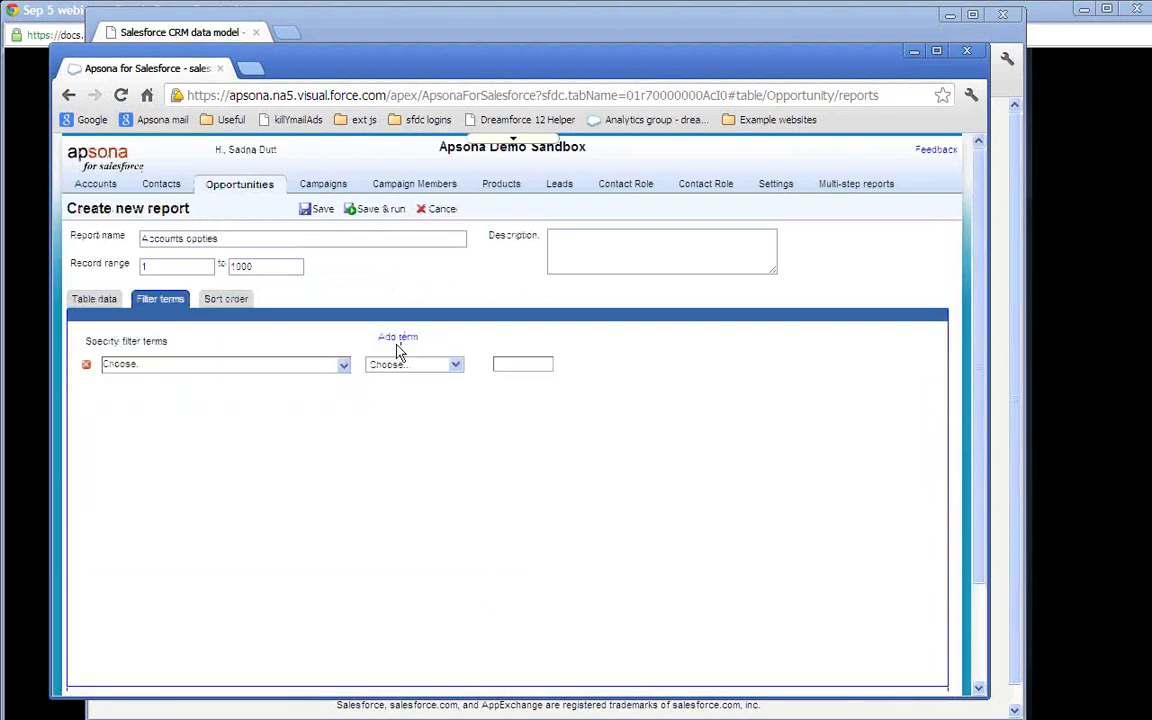
pyautogui.click(338, 368)
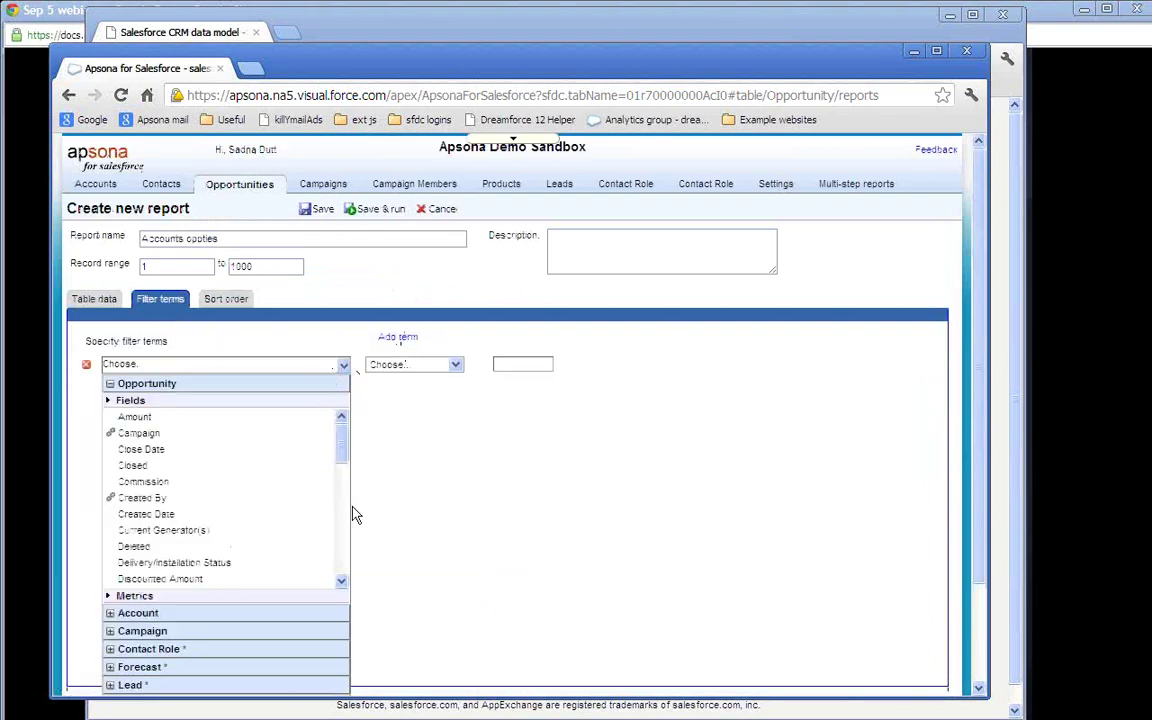
pyautogui.click(220, 621)
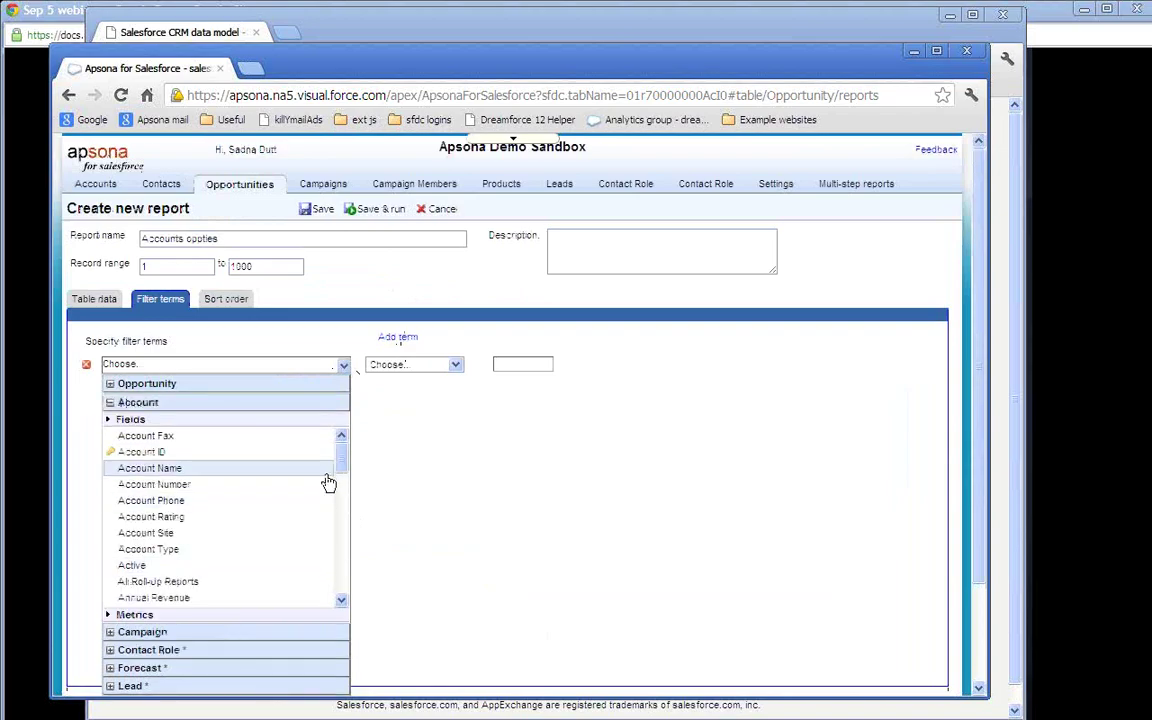
pyautogui.click(268, 555)
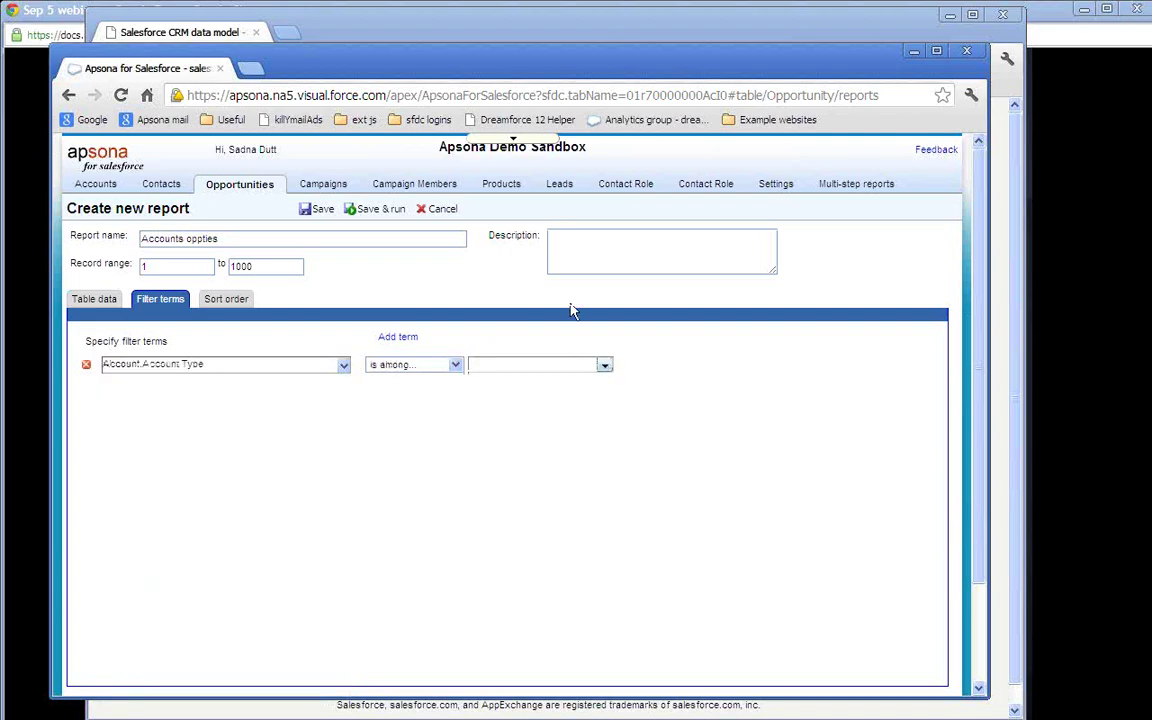
pyautogui.click(571, 373)
pyautogui.click(495, 383)
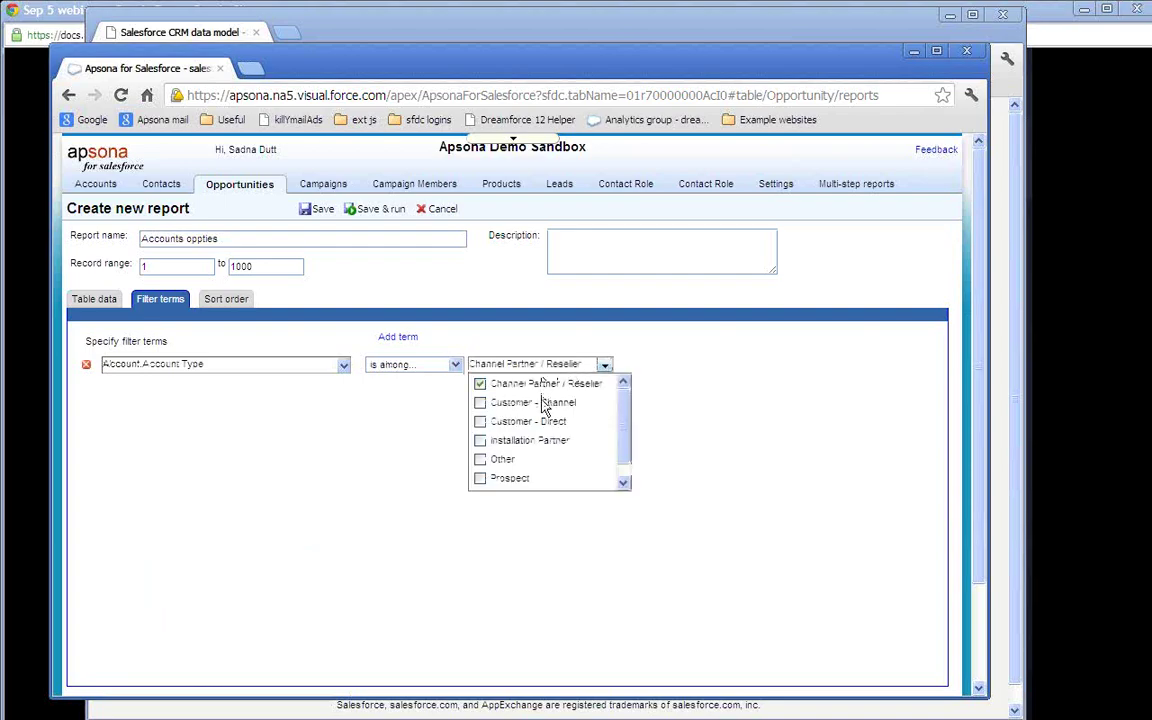
pyautogui.click(543, 405)
pyautogui.click(482, 421)
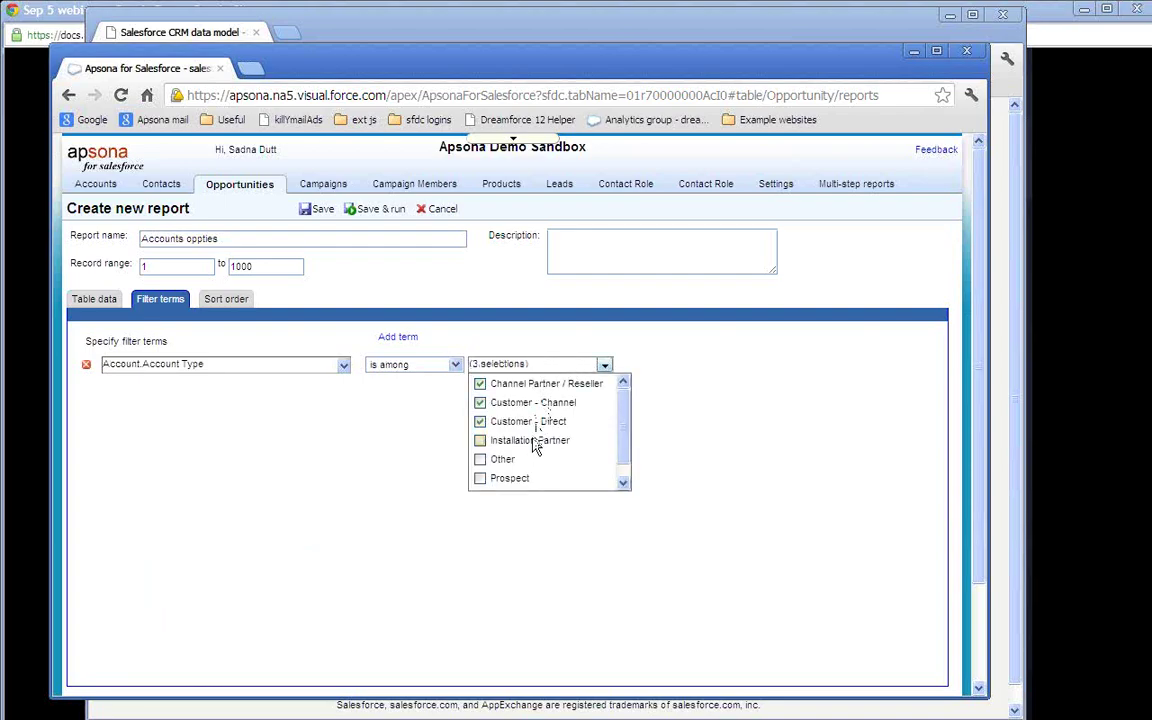
pyautogui.click(535, 441)
pyautogui.click(373, 470)
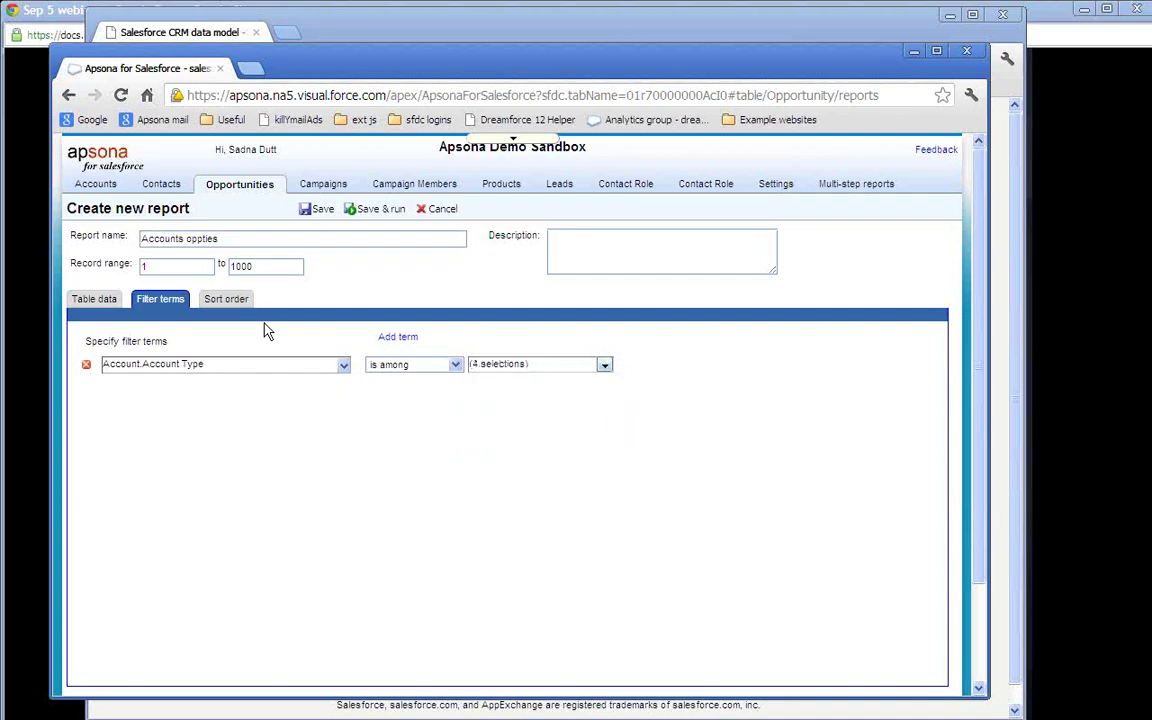
# Step: Set the upper limit of the record range to 10000, and save and run the report
pyautogui.click(270, 265)
pyautogui.write('0')
pyautogui.click(377, 215)
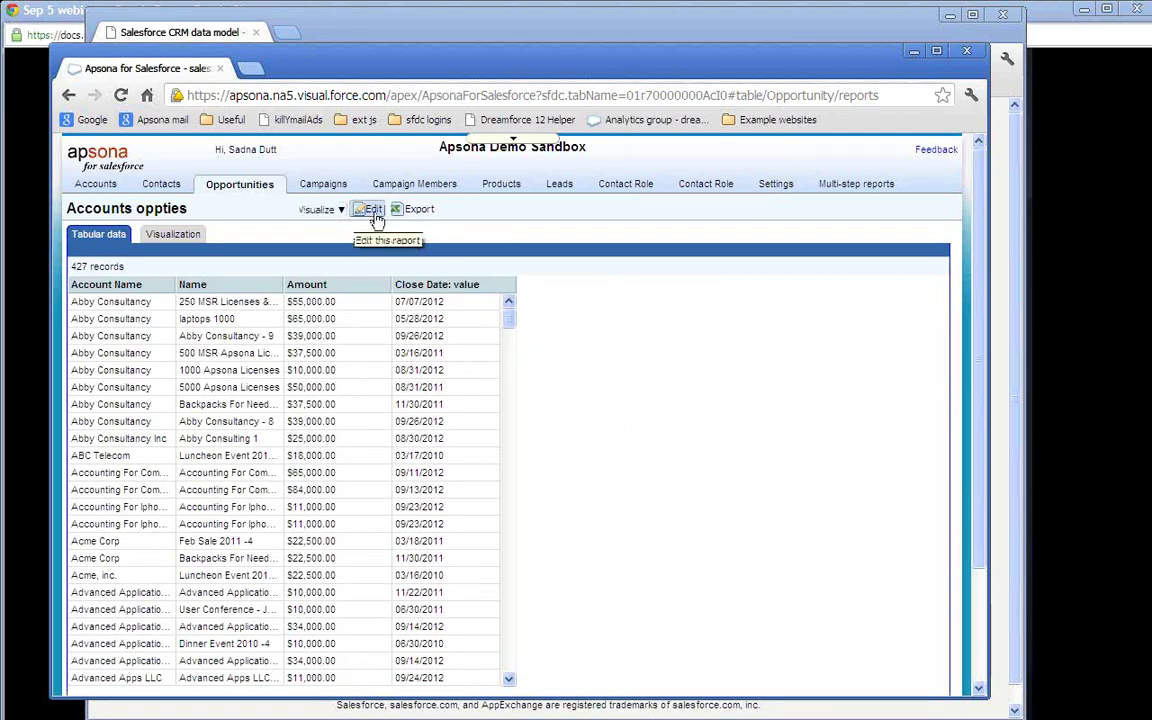
# Step: Reopen the Accounts oppties report for editing and examine which related objects offer fields for additional columns
pyautogui.click(374, 212)
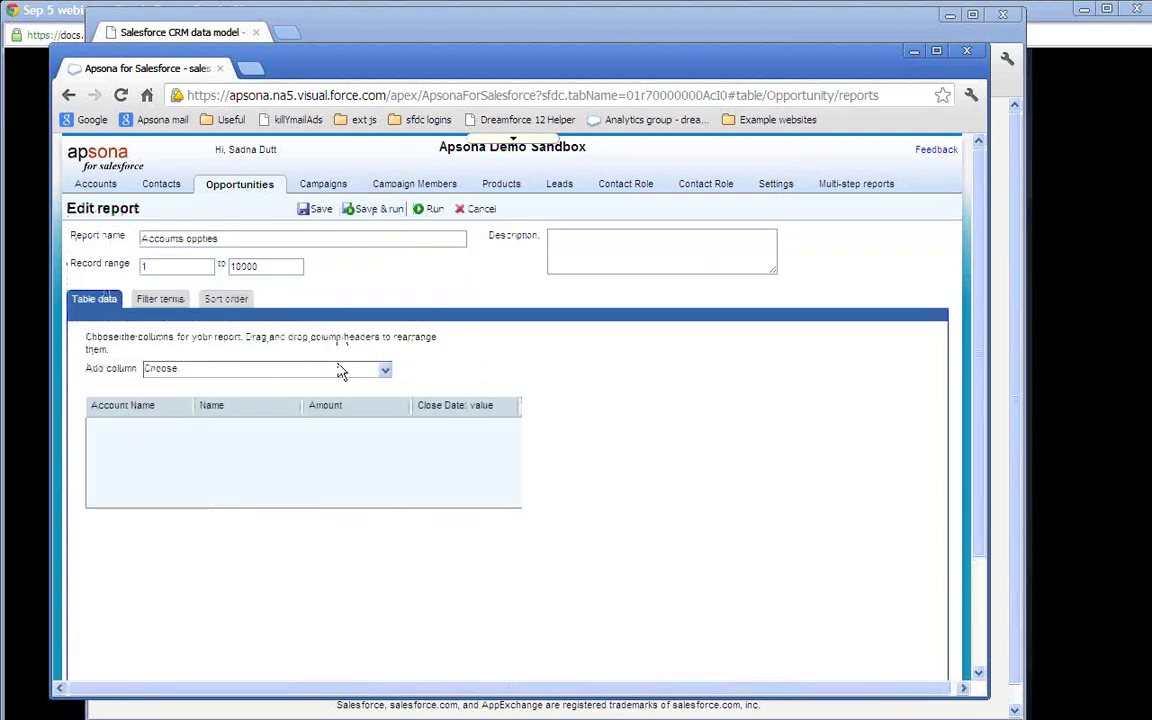
pyautogui.click(340, 370)
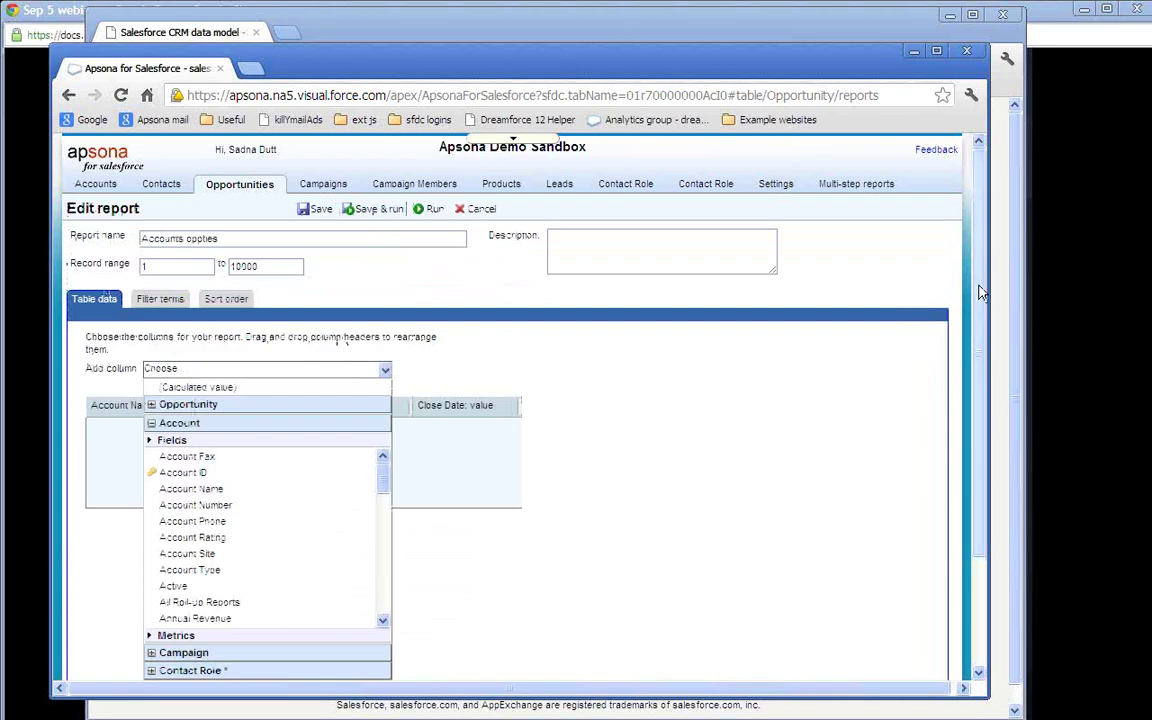
pyautogui.moveTo(980, 292); pyautogui.dragTo(967, 450)
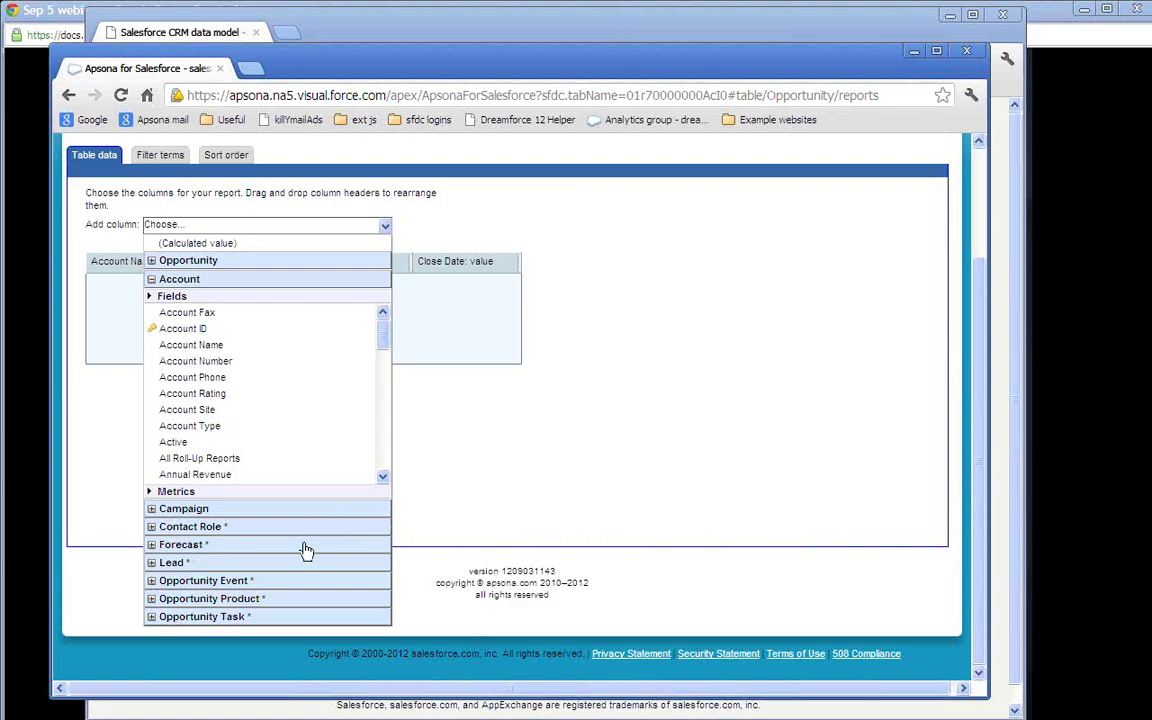
pyautogui.click(658, 447)
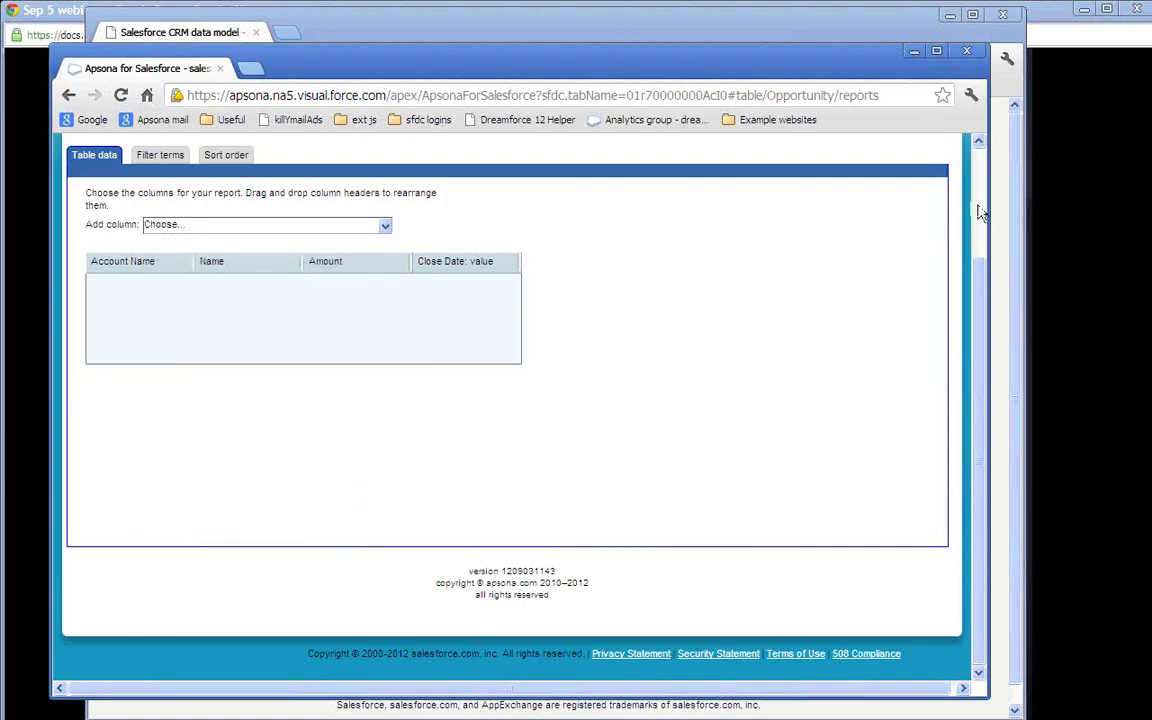
pyautogui.scroll(3, 978, 220)
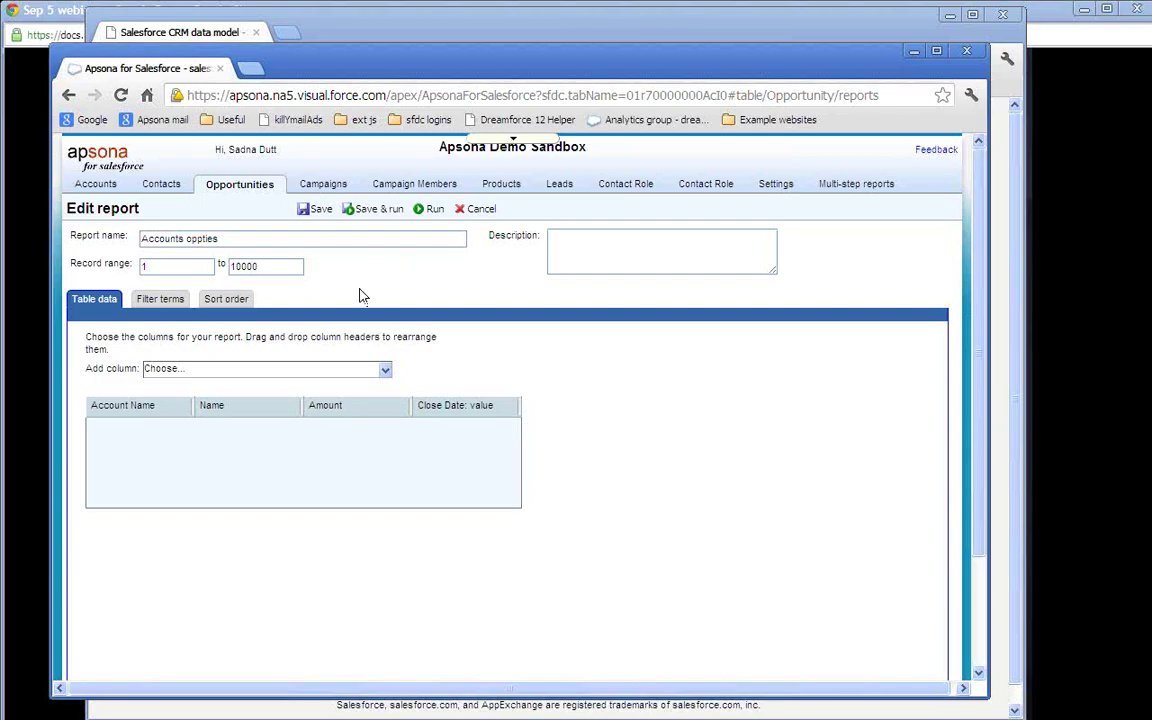
# Step: Save and rerun the report, and open its exported CSV file in Excel
pyautogui.click(388, 211)
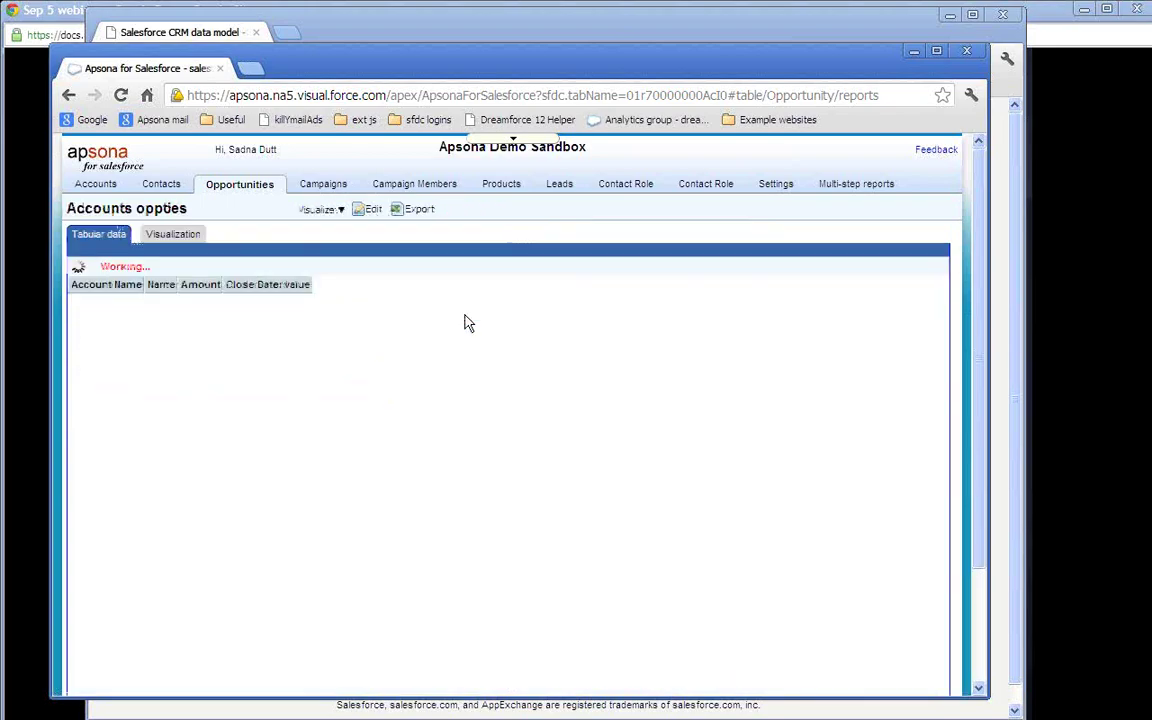
pyautogui.click(420, 212)
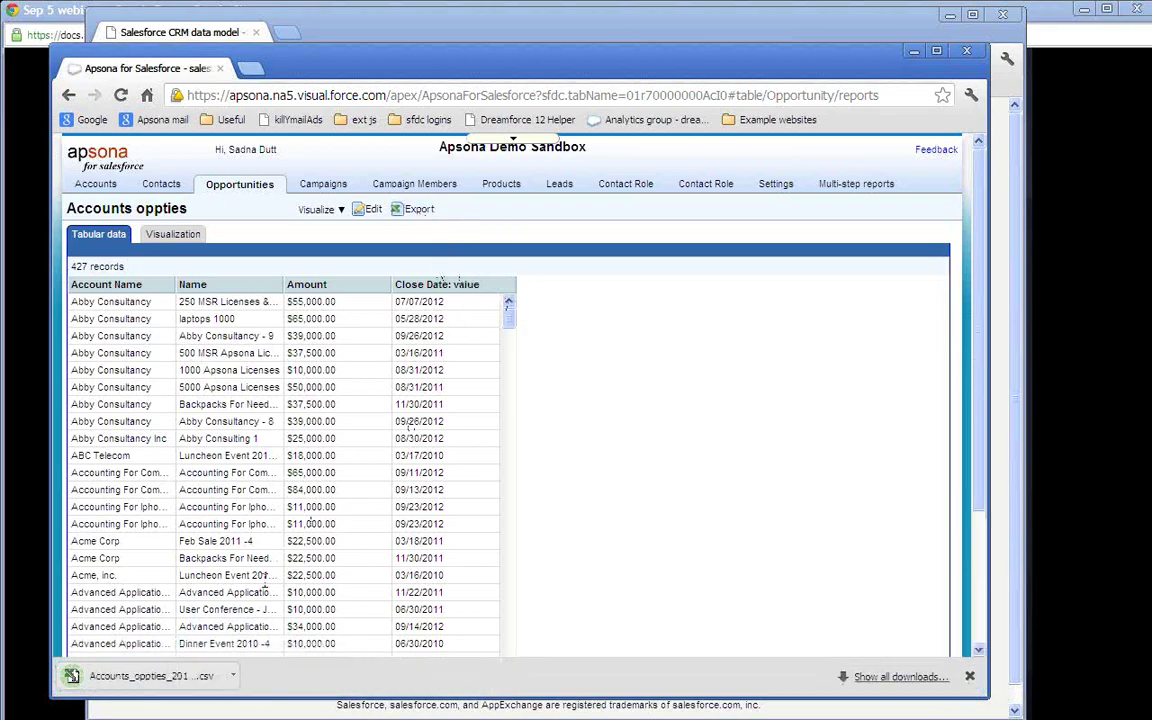
pyautogui.click(181, 683)
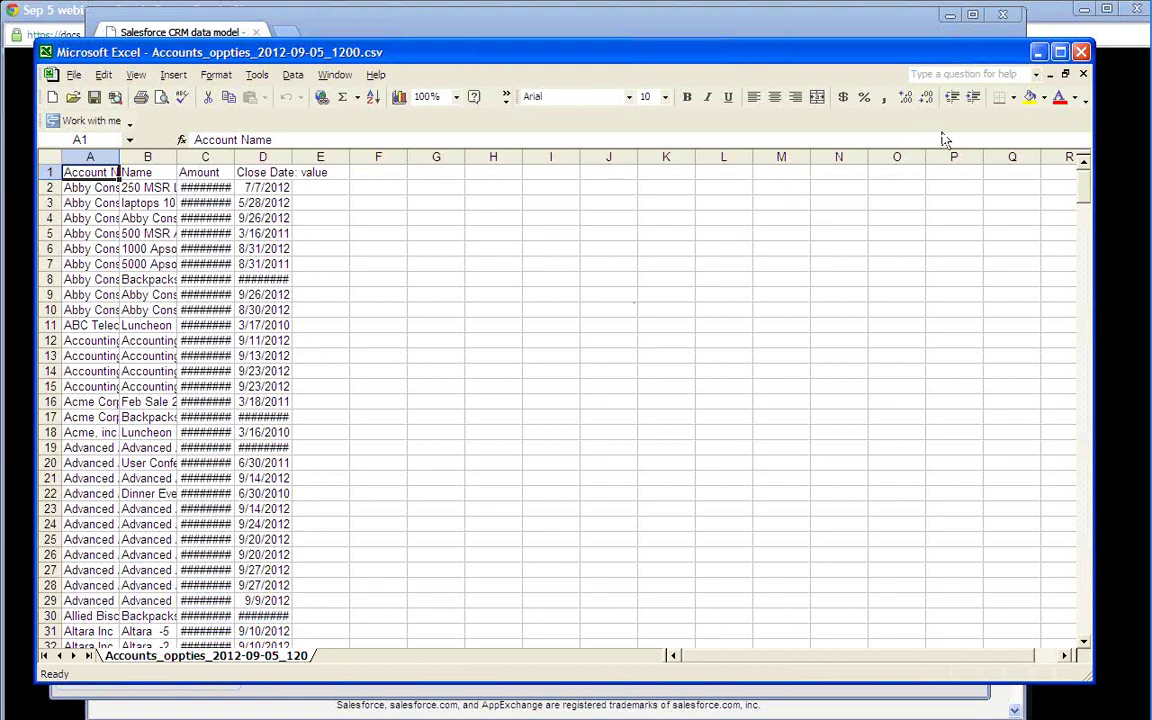
# Step: Close the exported file in Excel and create a new multi-step report in Apsona named Accounts and opportunities
pyautogui.click(1084, 52)
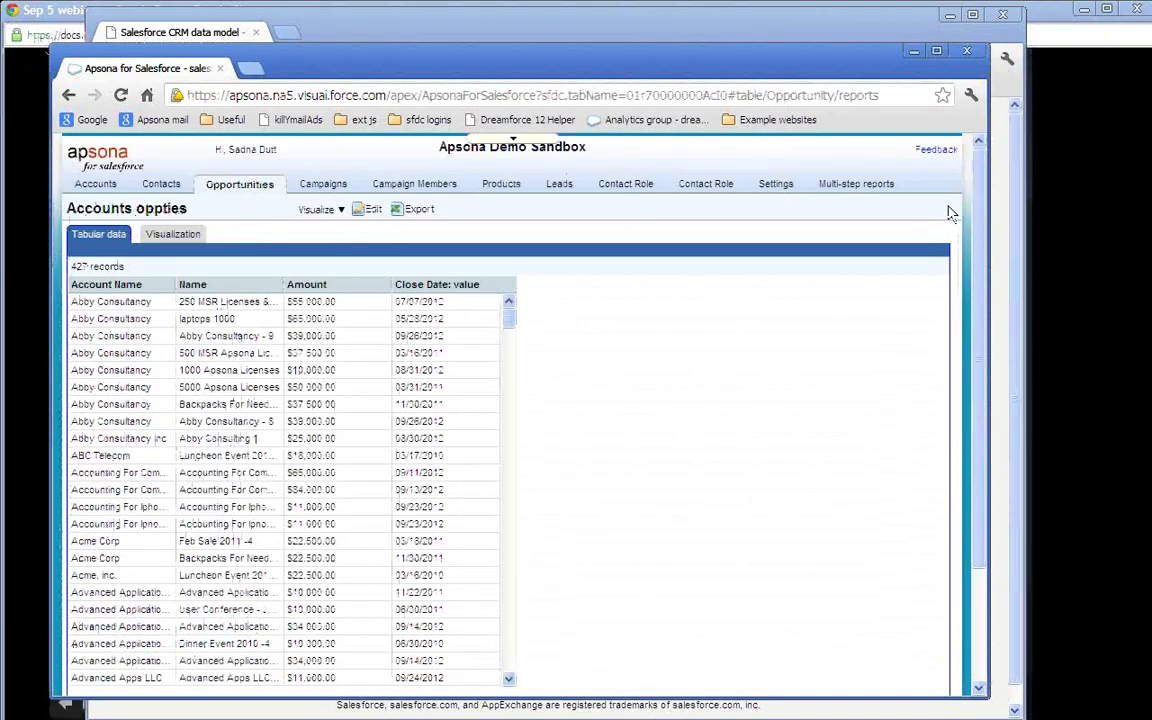
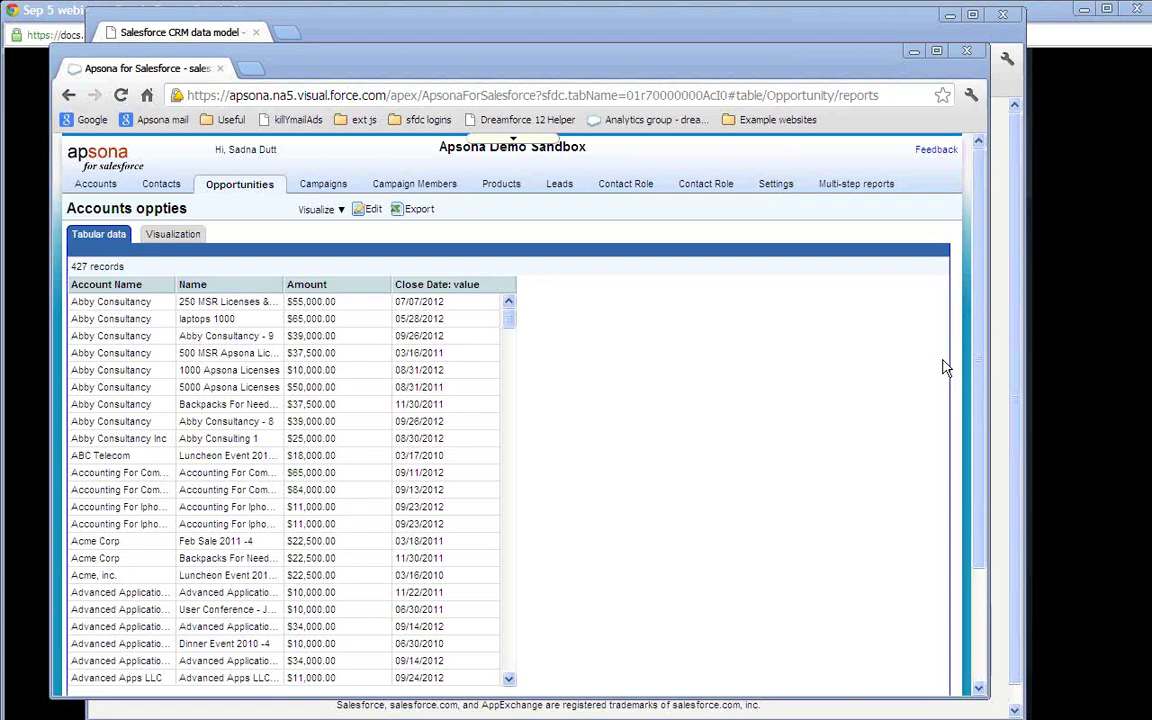
pyautogui.moveTo(862, 187)
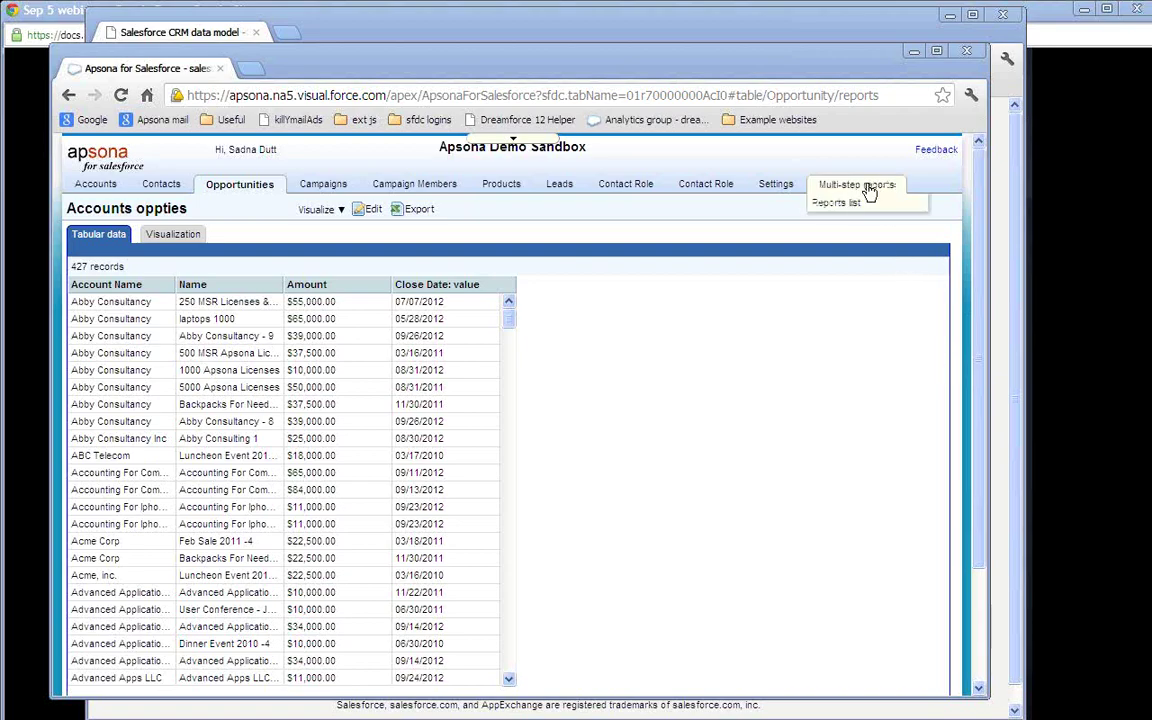
pyautogui.click(867, 189)
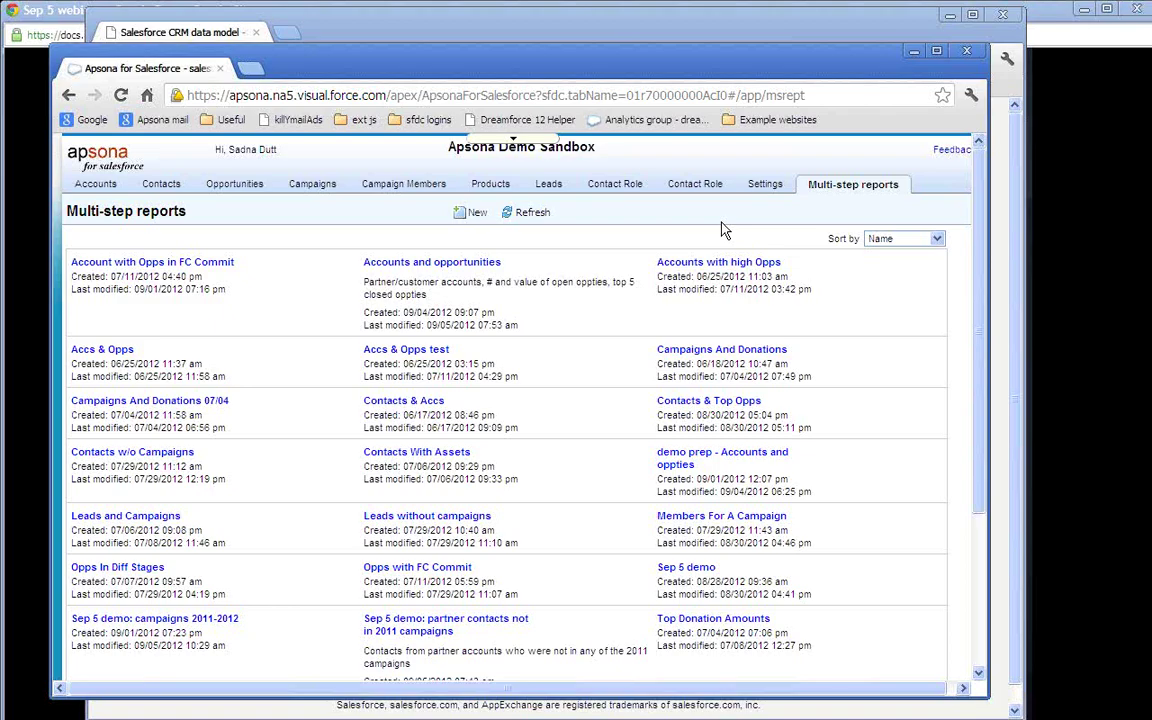
pyautogui.click(476, 214)
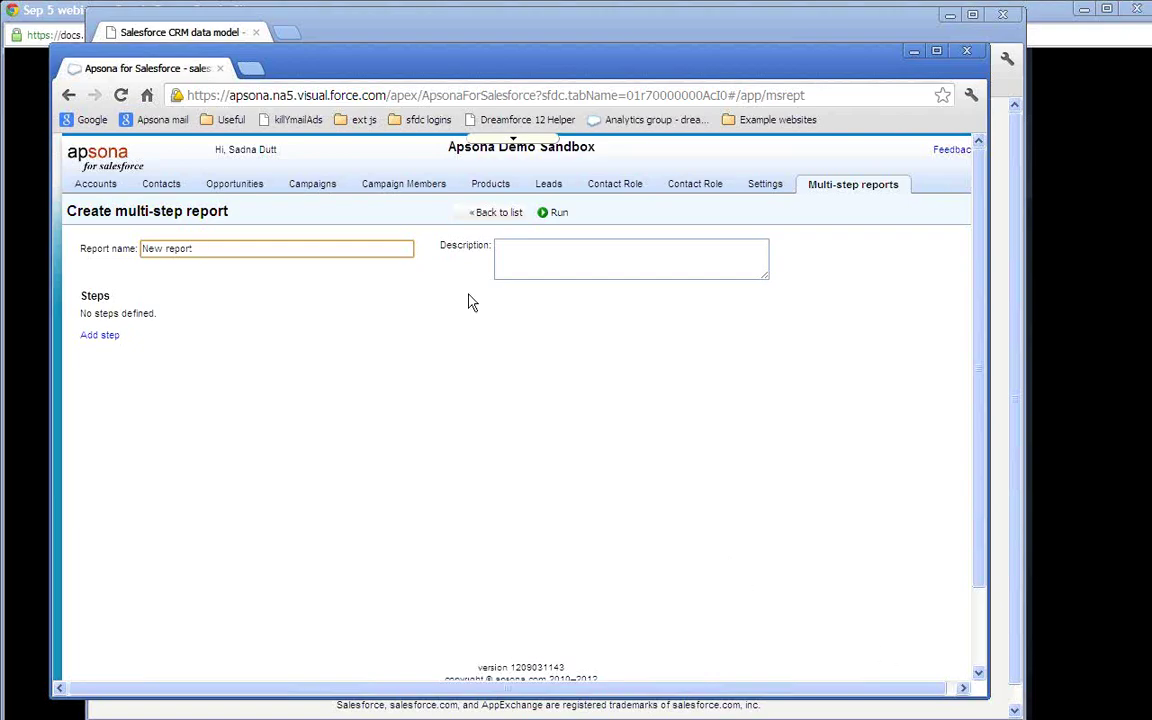
pyautogui.tripleClick(397, 254)
pyautogui.write('Accounts and opportunities')
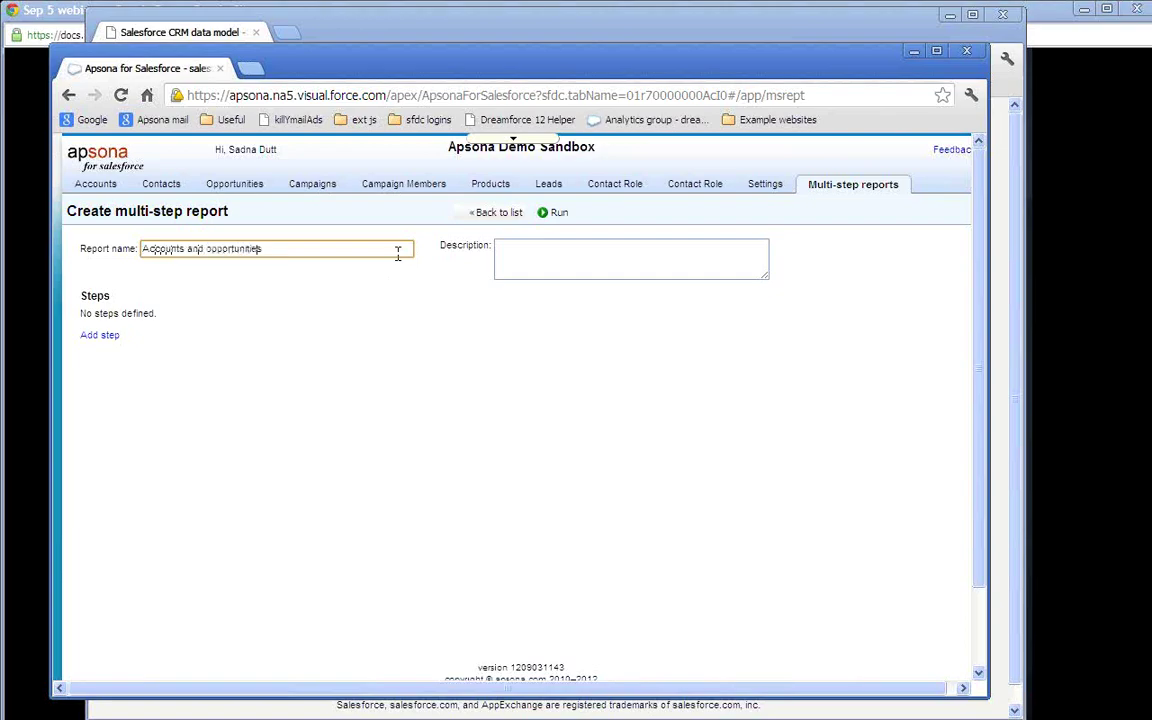
# Step: Enter the report description "Partner accounts, their total # open oppties, total value of open oppties, top 10 closed oppties, their contacts"
pyautogui.click(548, 267)
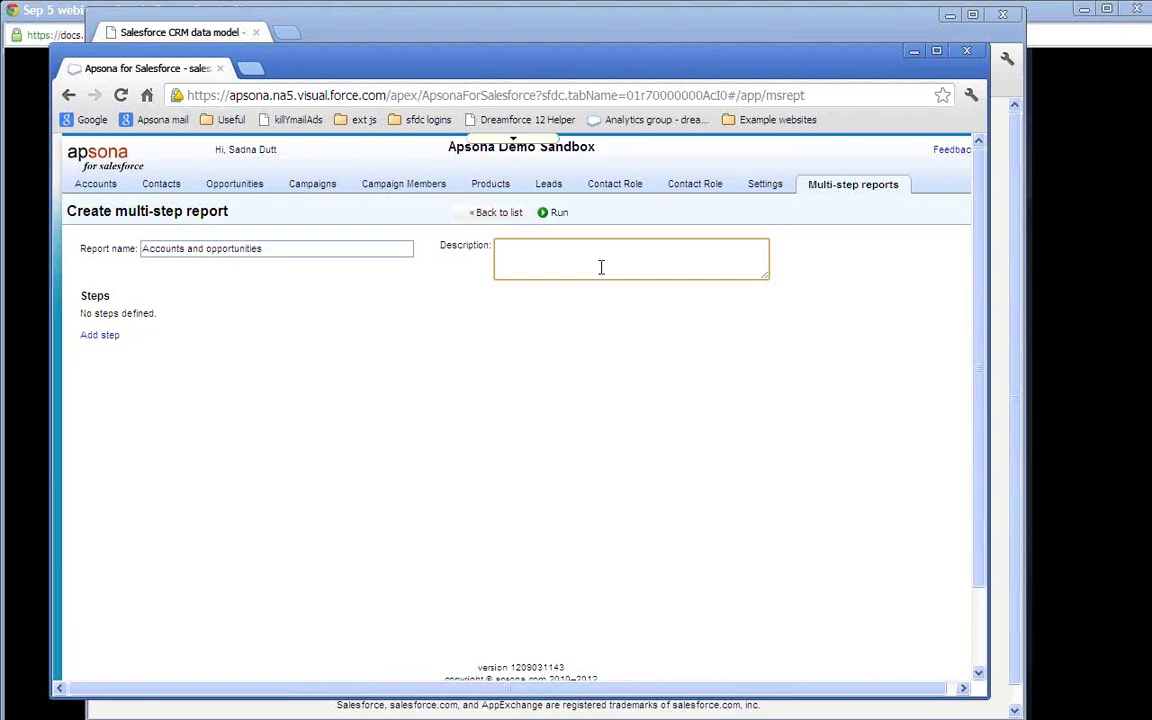
pyautogui.write('Partners')
pyautogui.write('ccounts,')
pyautogui.write(' l')
pyautogui.write('heir tota')
pyautogui.write('l')
pyautogui.write(' open oppt')
pyautogui.write('ies')
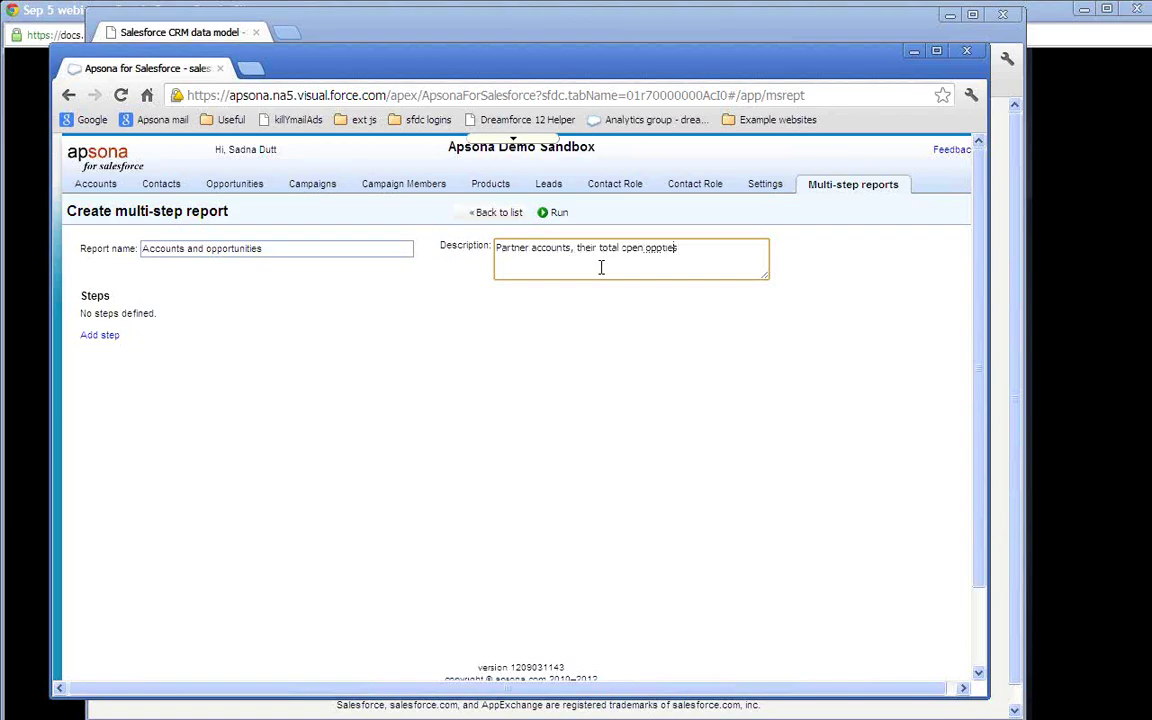
pyautogui.hotkey('ctrl', 'Left')
pyautogui.hotkey('ctrl', 'Left')
pyautogui.write('#')
pyautogui.press('End')
pyautogui.write(', total value o')
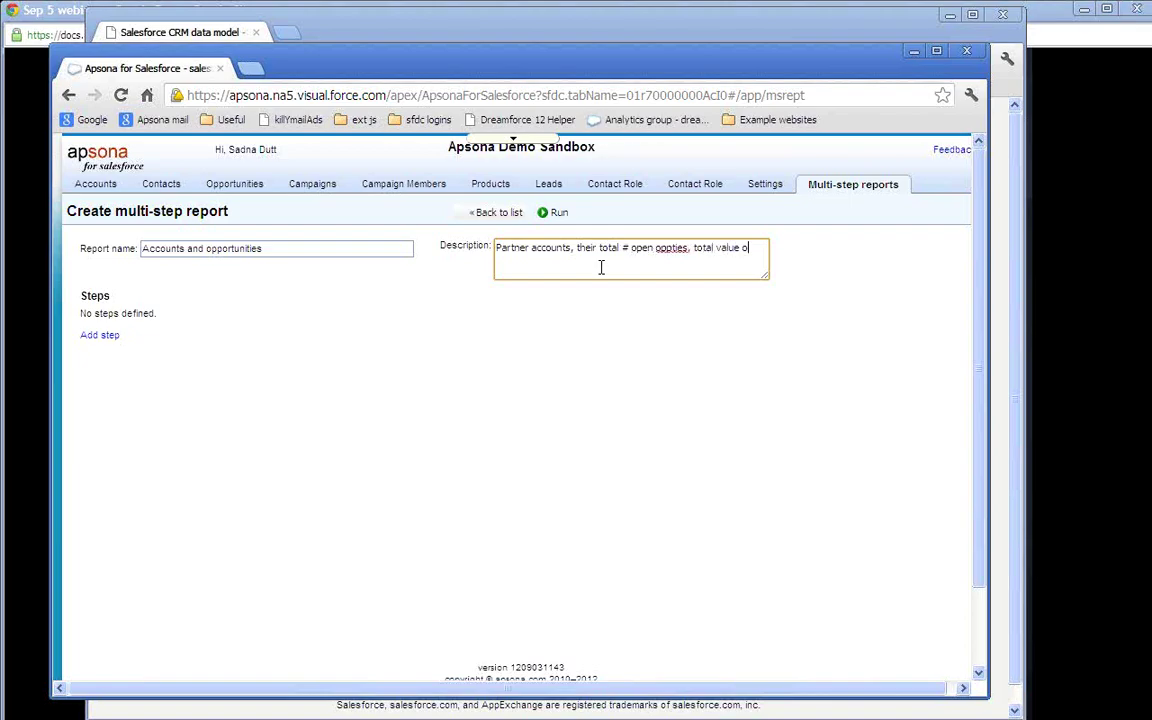
pyautogui.write('f open bpptied')
pyautogui.press('BackSpace')
pyautogui.write('s.')
pyautogui.write(' top 5')
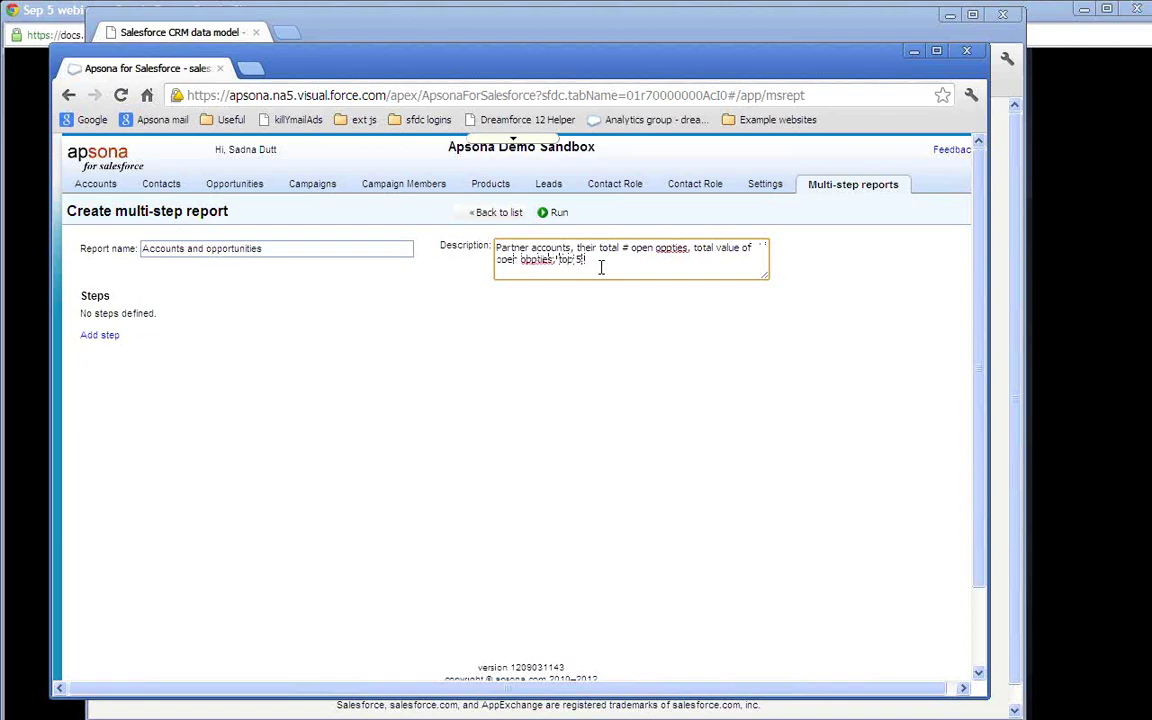
pyautogui.press('BackSpace')
pyautogui.write('10 closed oppties')
pyautogui.write(', their contacts')
# Step: Add a first report step named Partner accounts that retrieves its records from Account
pyautogui.click(105, 335)
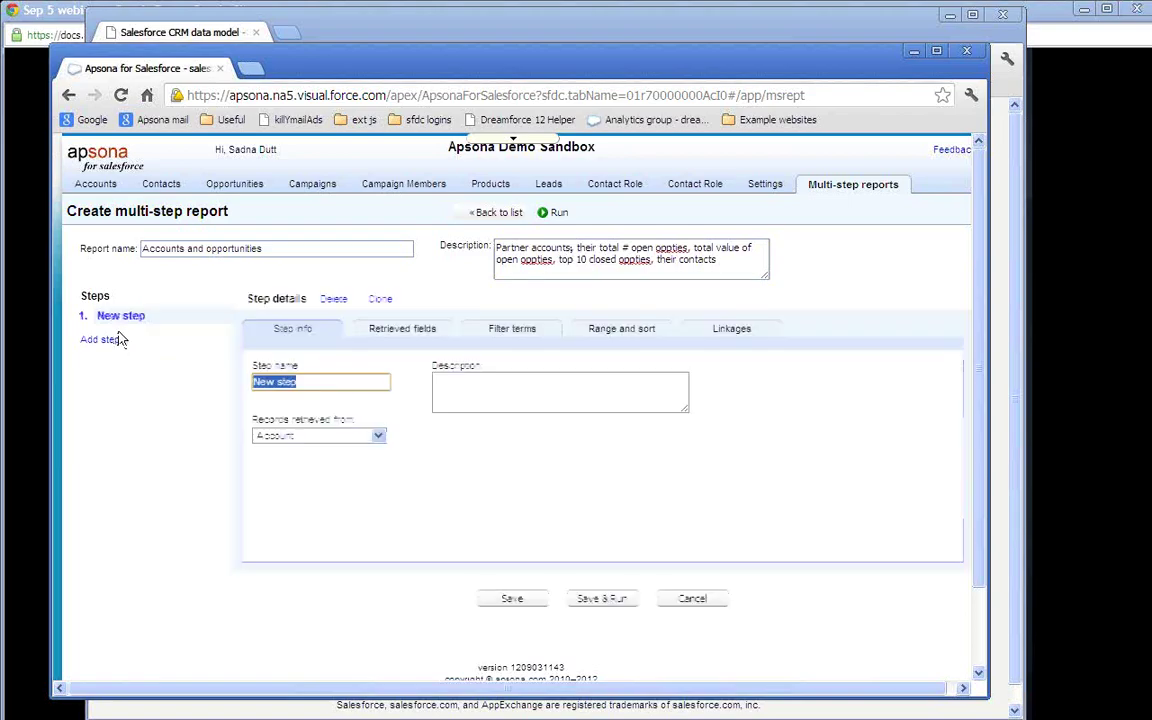
pyautogui.write('A')
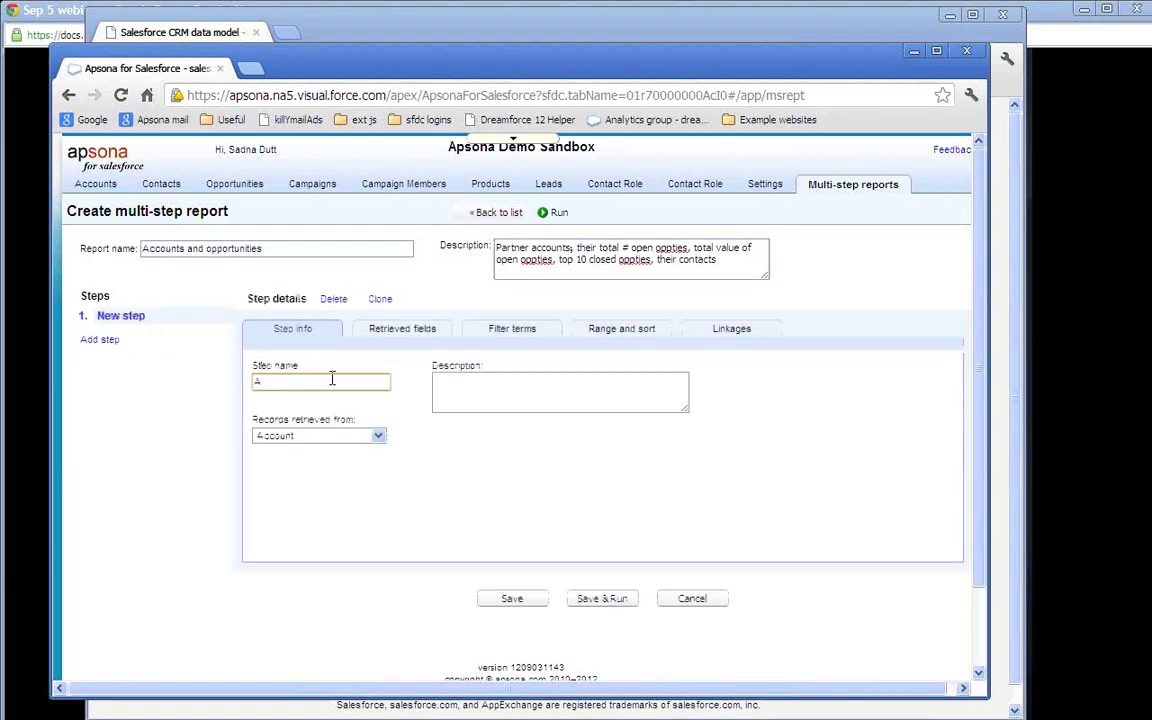
pyautogui.press('BackSpace')
pyautogui.write('Partner accounts')
pyautogui.click(377, 438)
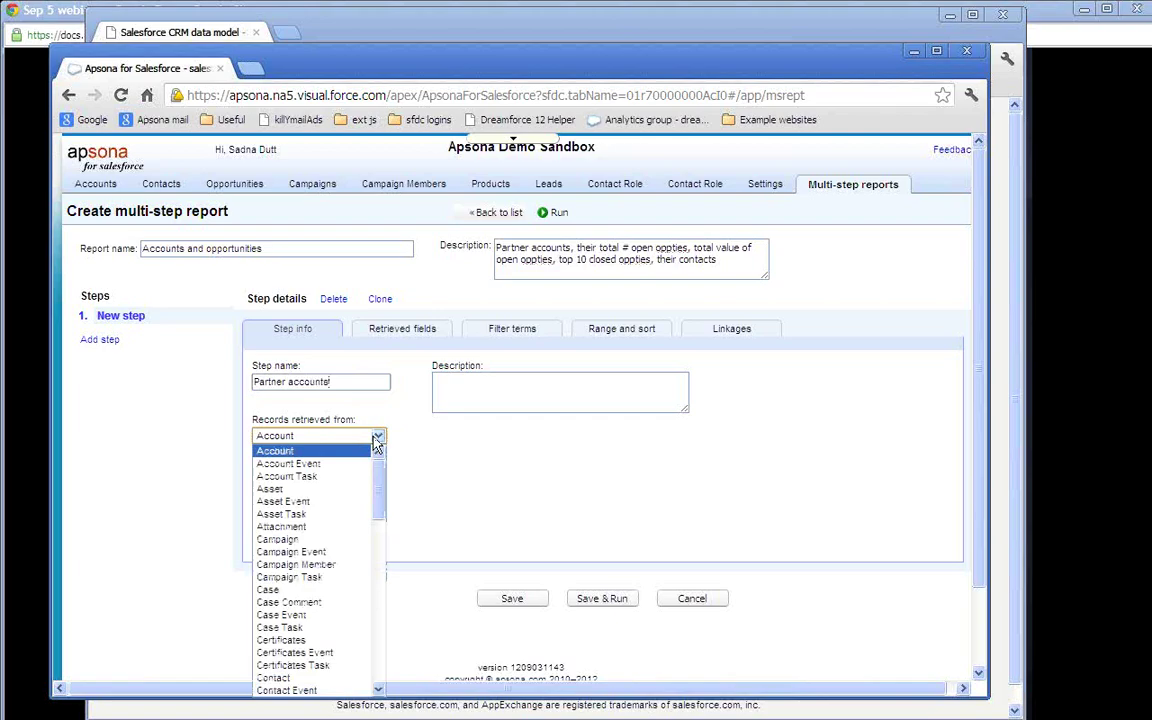
pyautogui.click(316, 455)
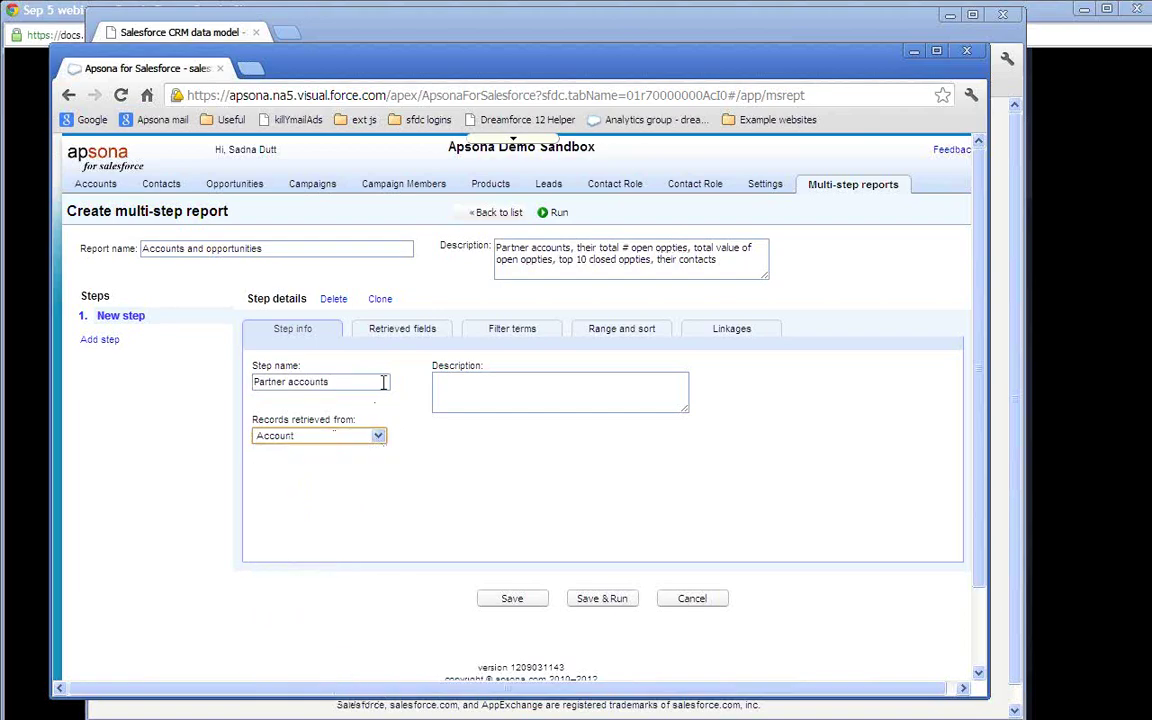
# Step: Add Account Name and Account Type as the retrieved fields of the Partner accounts step
pyautogui.click(421, 338)
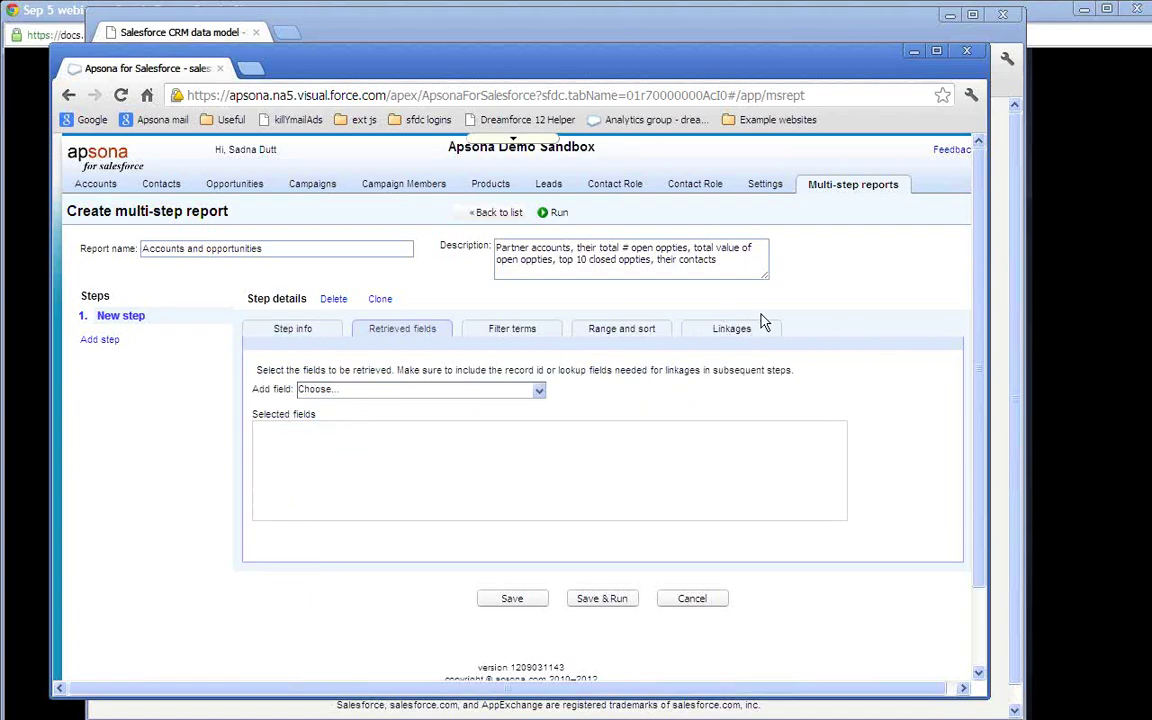
pyautogui.click(537, 393)
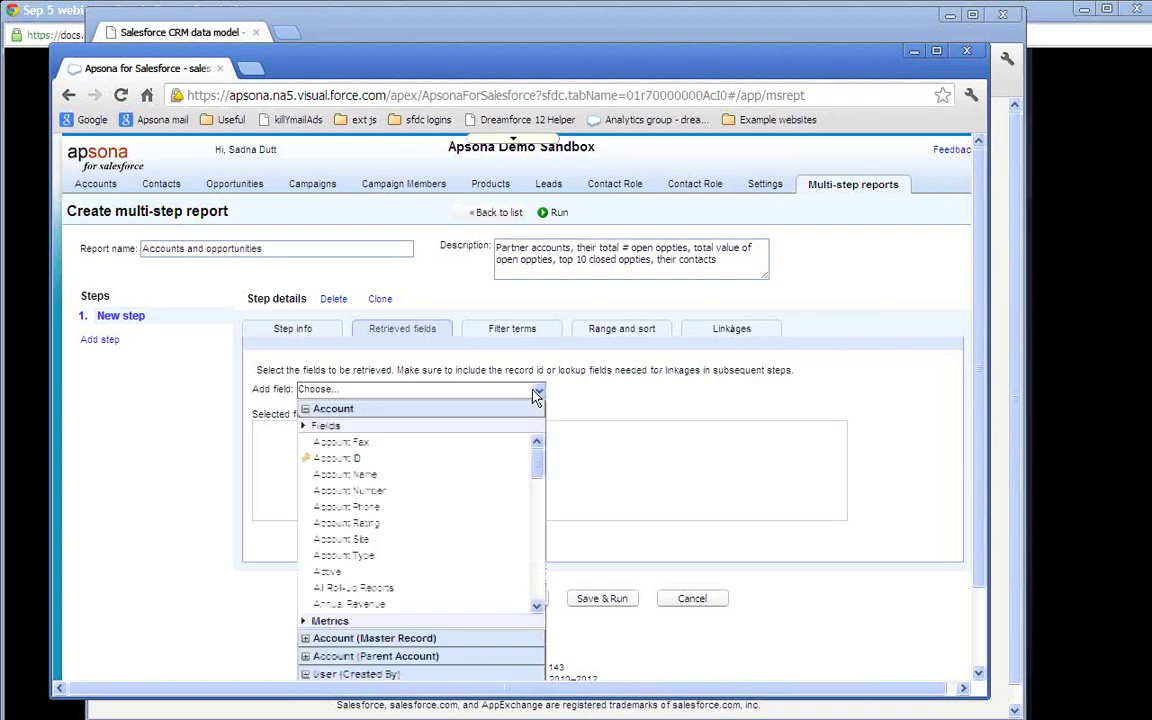
pyautogui.click(497, 476)
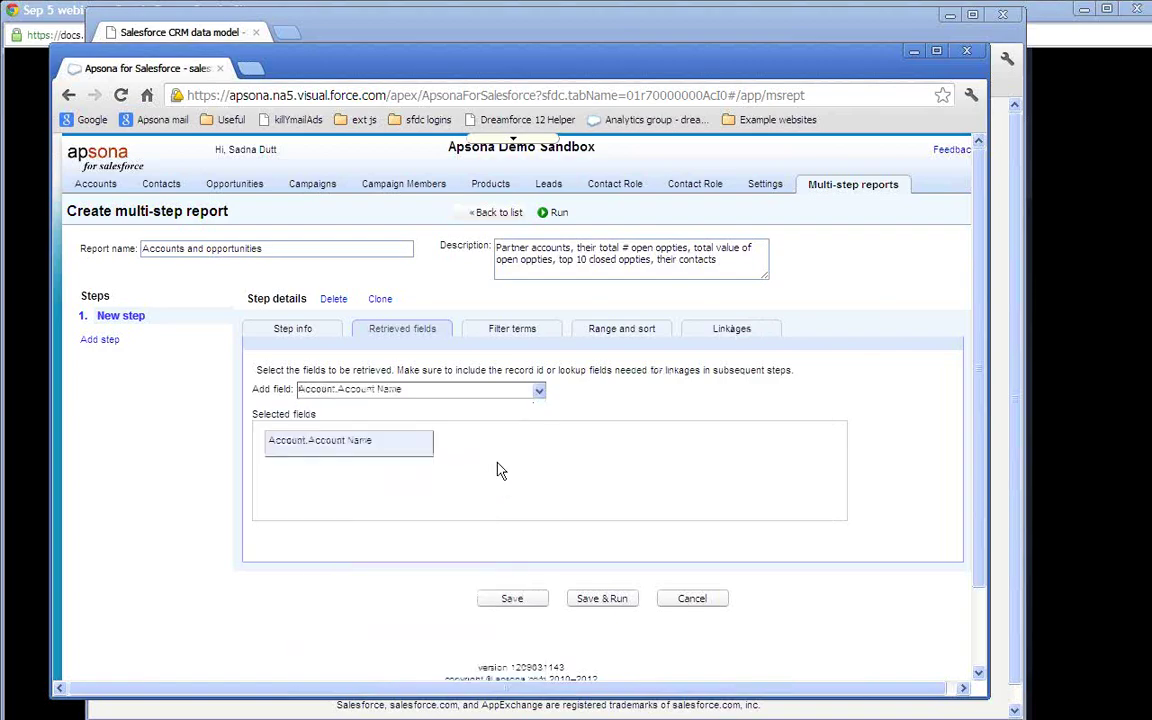
pyautogui.click(539, 390)
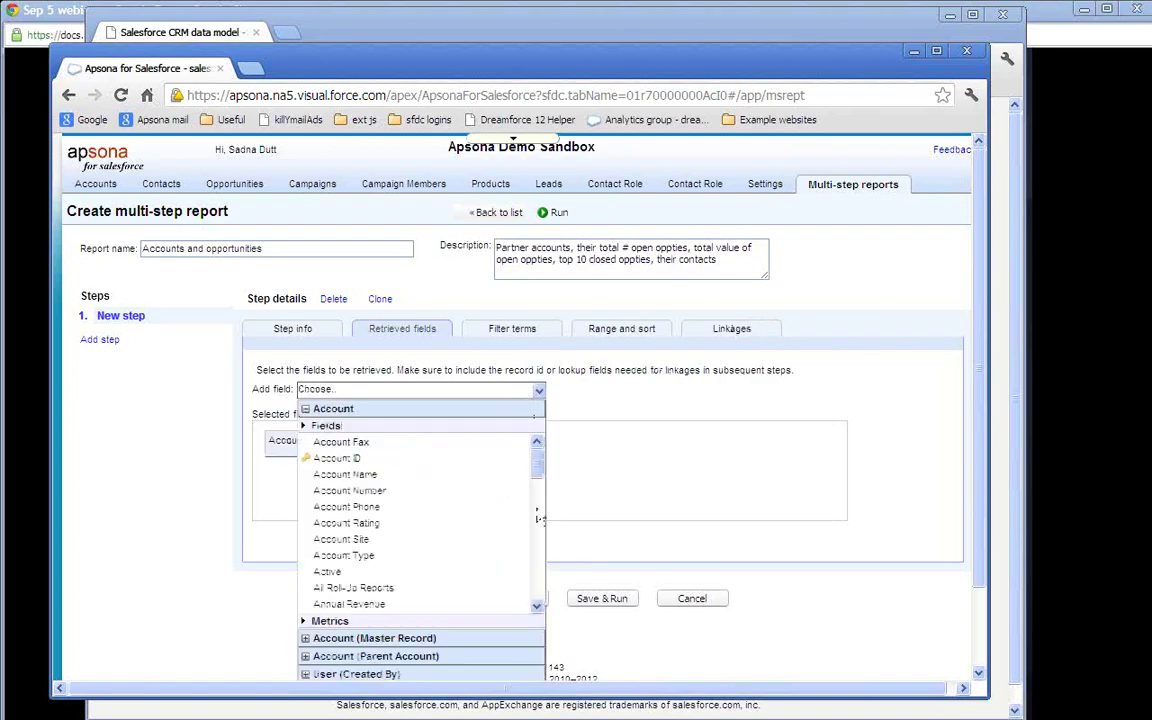
pyautogui.click(478, 556)
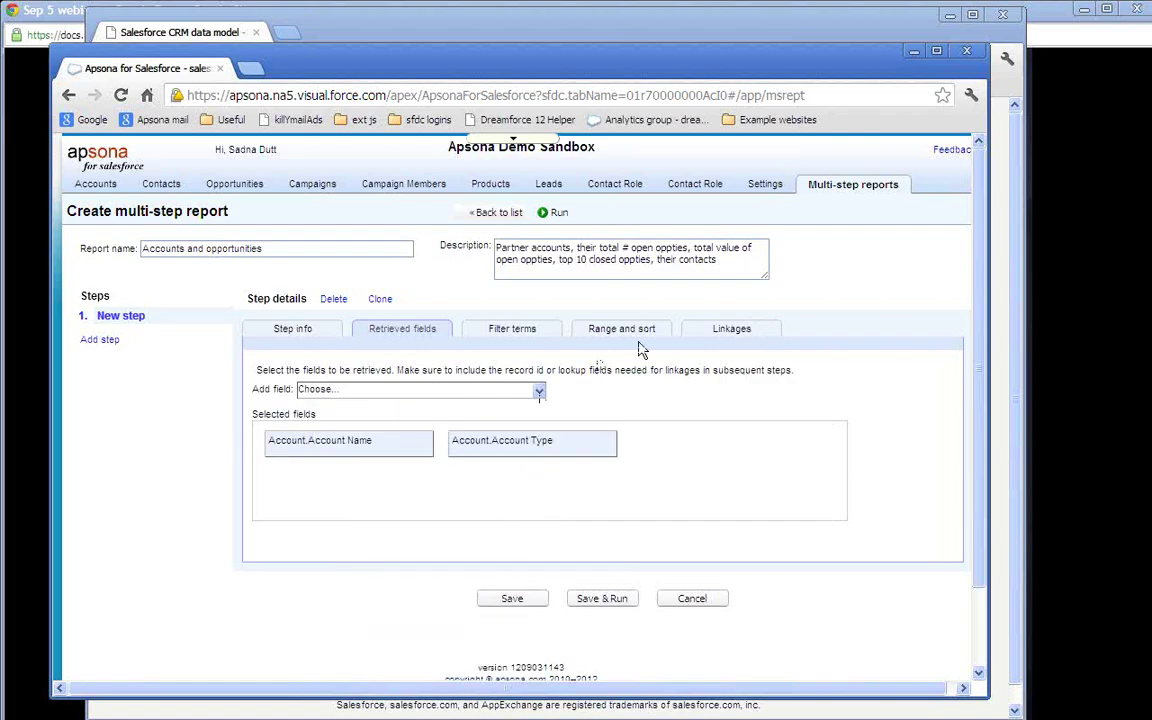
# Step: Filter the Partner accounts step to Account Type among Installation Partner and Channel Partner / Reseller
pyautogui.click(530, 332)
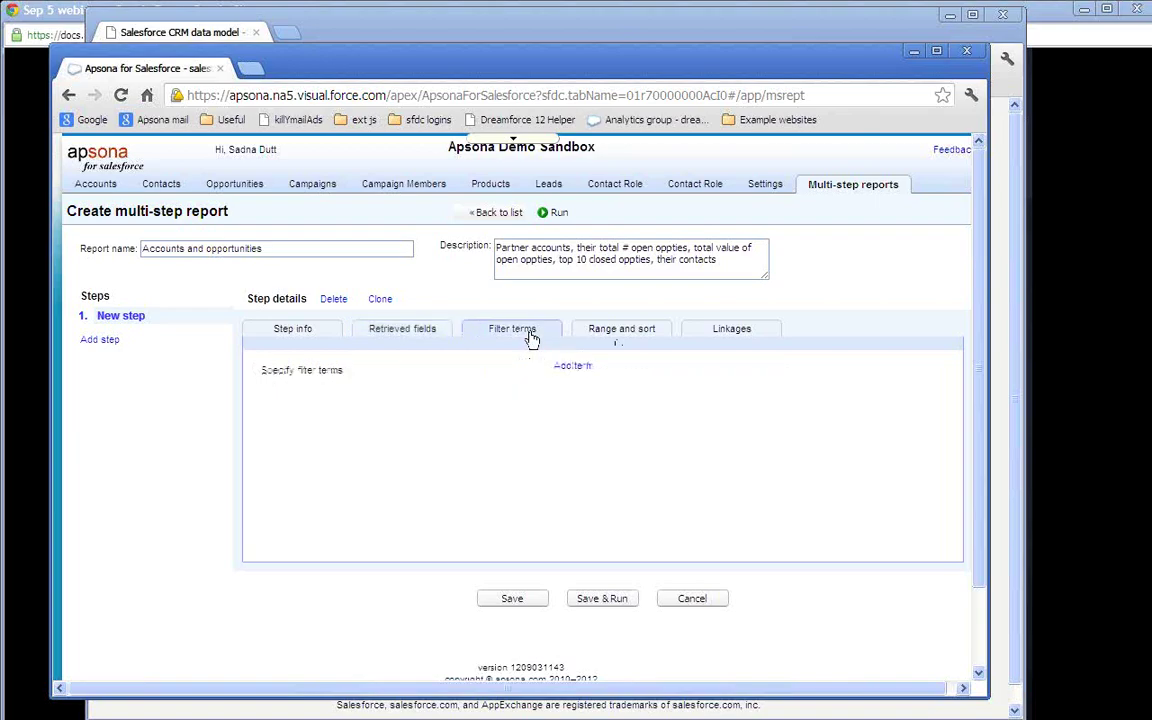
pyautogui.click(577, 367)
pyautogui.click(520, 393)
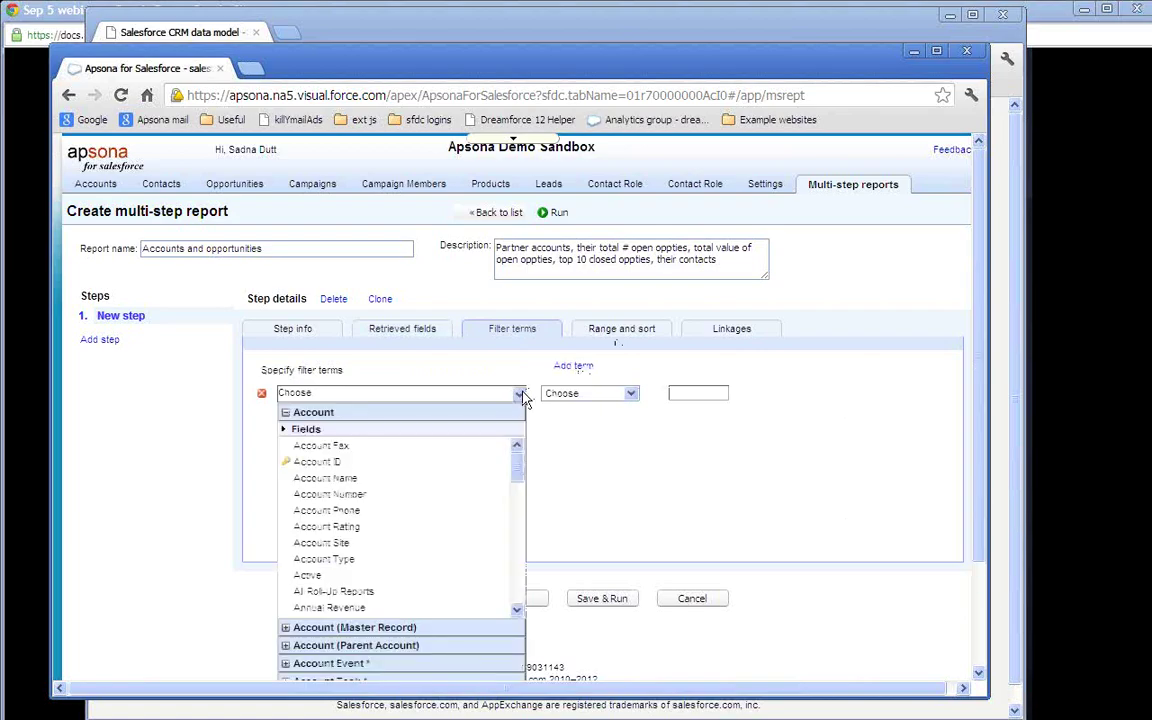
pyautogui.click(453, 563)
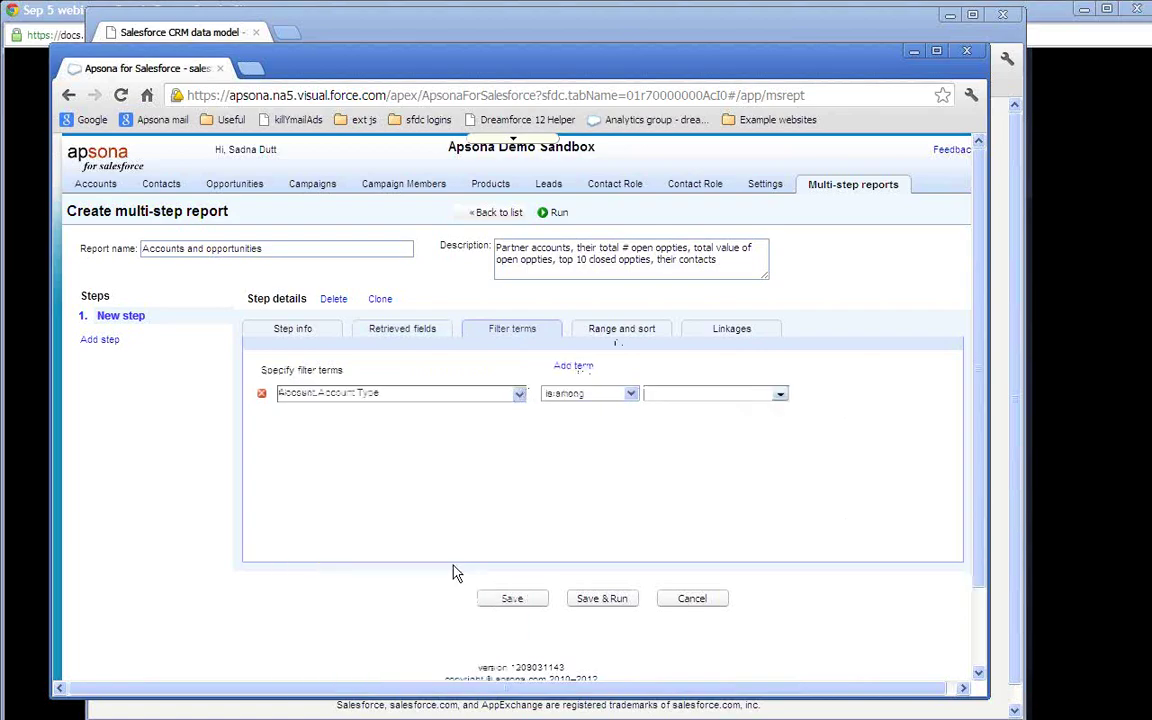
pyautogui.click(755, 394)
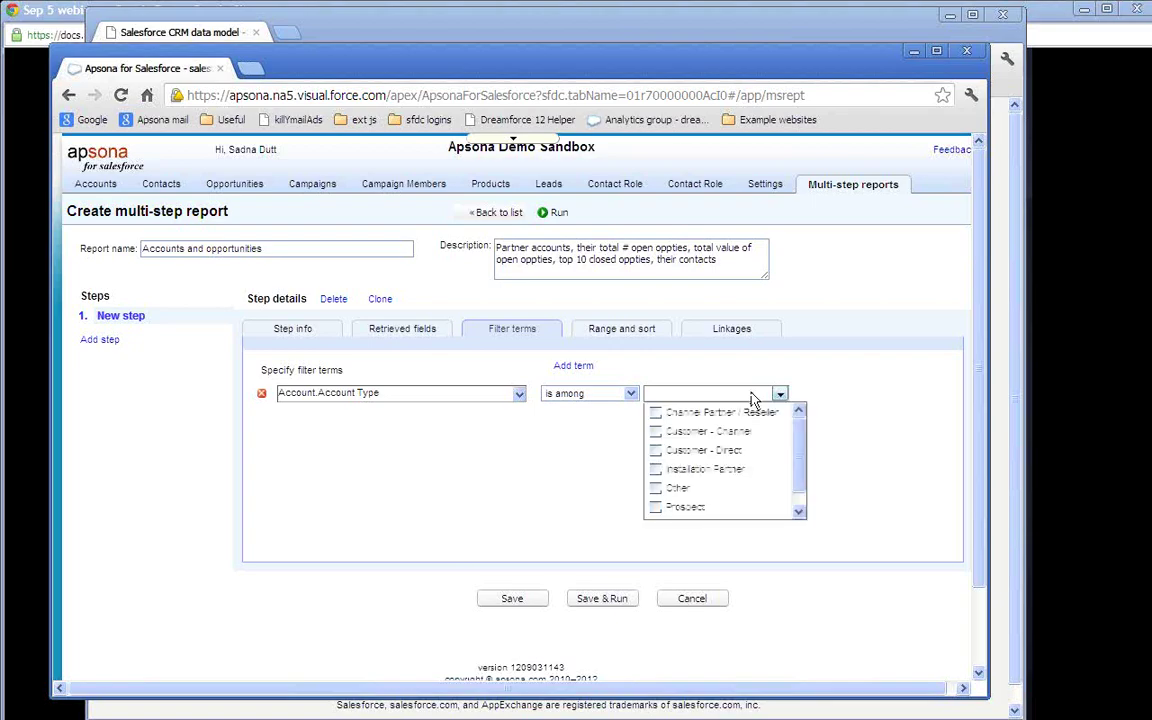
pyautogui.click(711, 470)
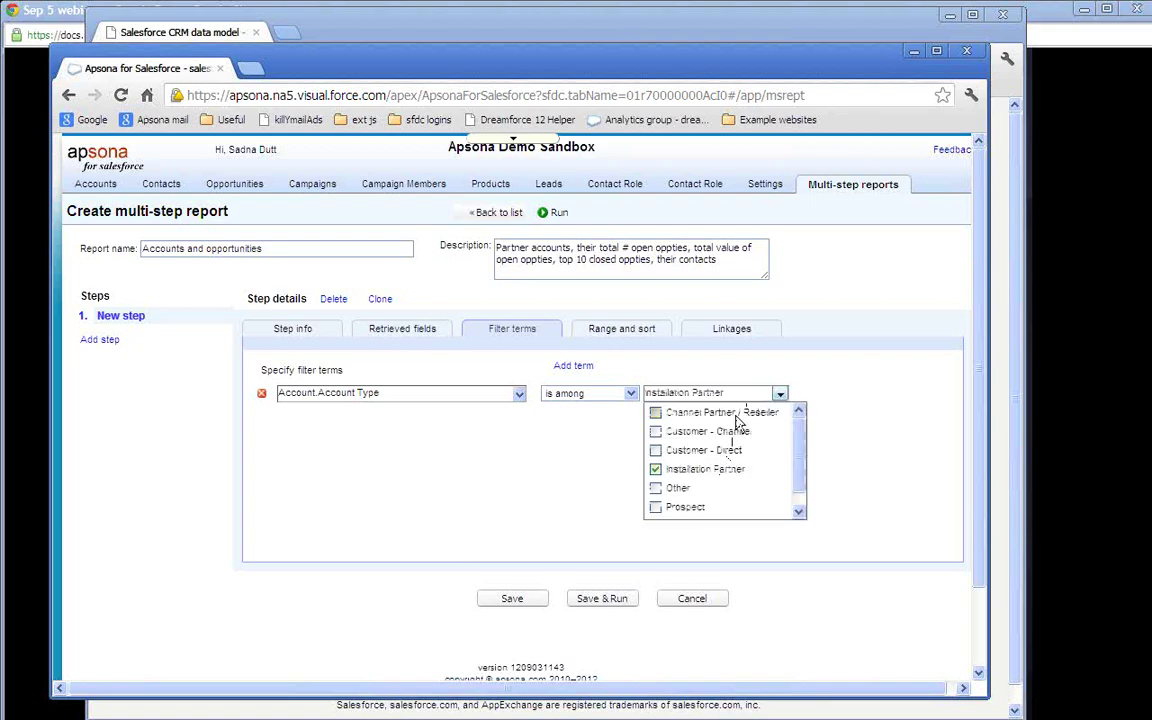
pyautogui.click(728, 413)
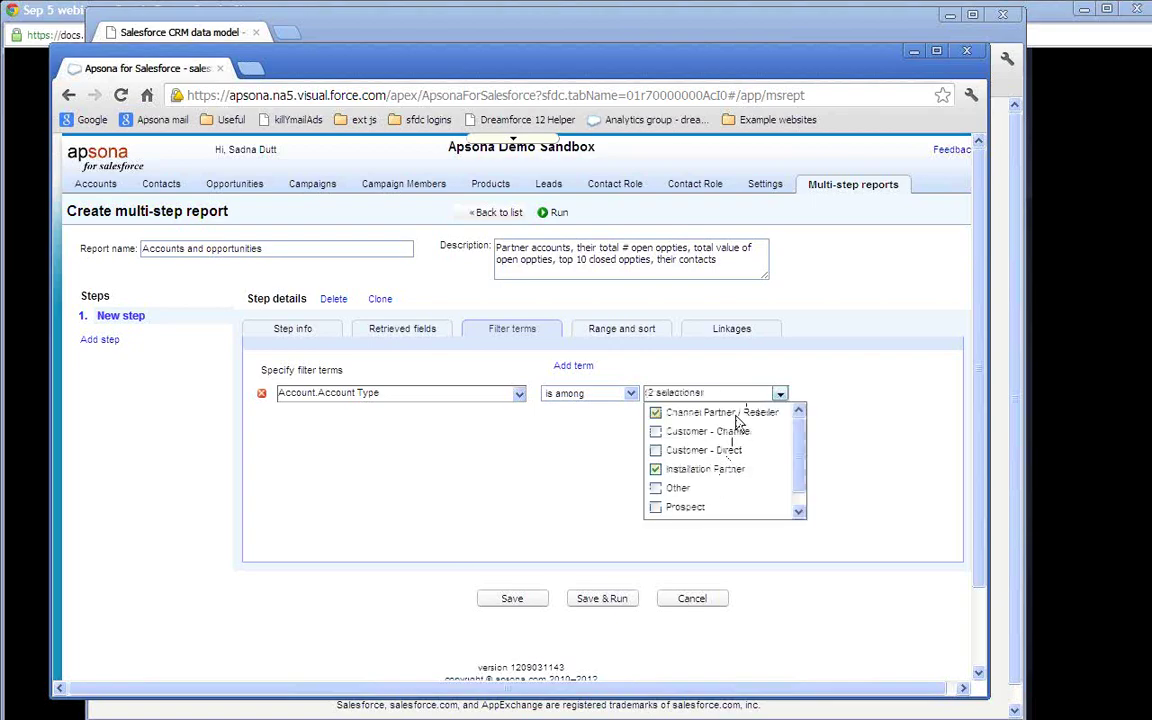
pyautogui.click(591, 489)
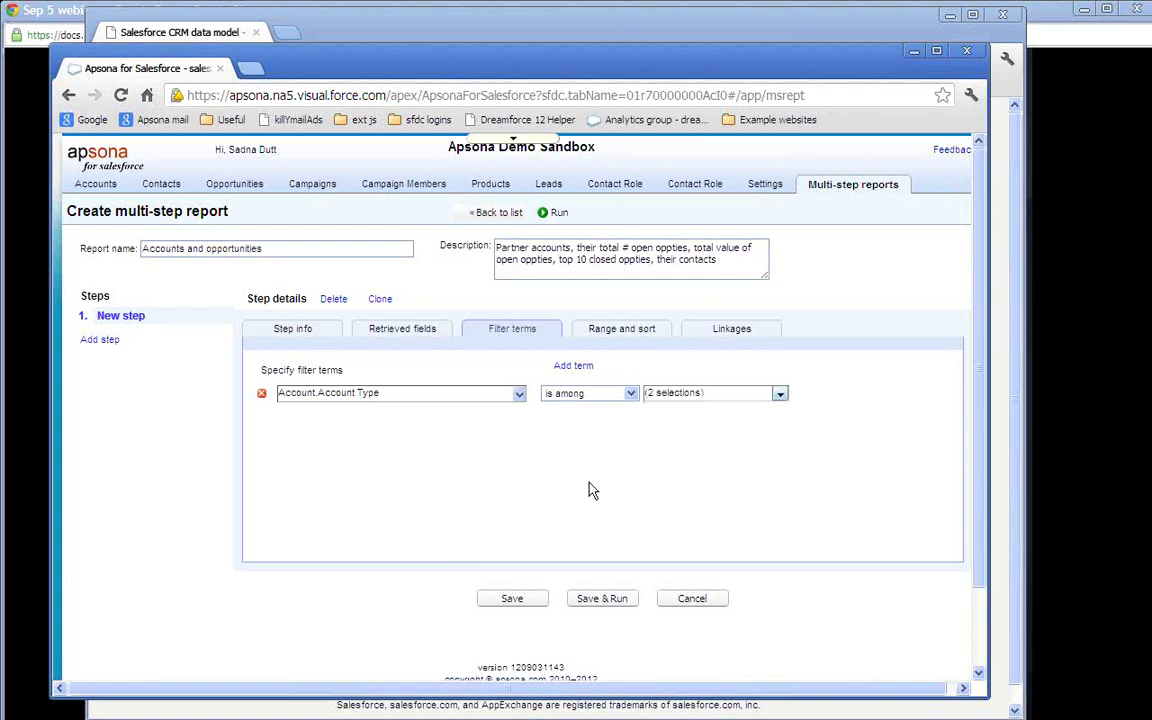
# Step: Check the step's range, sort and linkage settings, and save and run the multi-step report
pyautogui.click(640, 328)
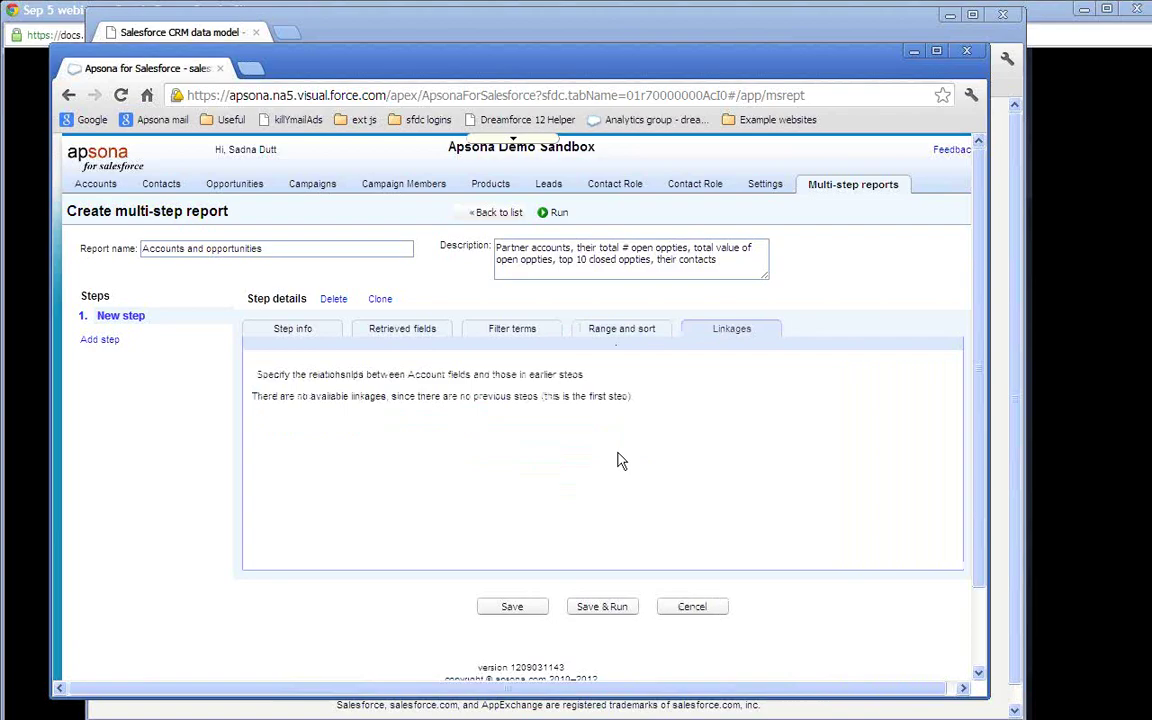
pyautogui.click(610, 609)
pyautogui.click(609, 609)
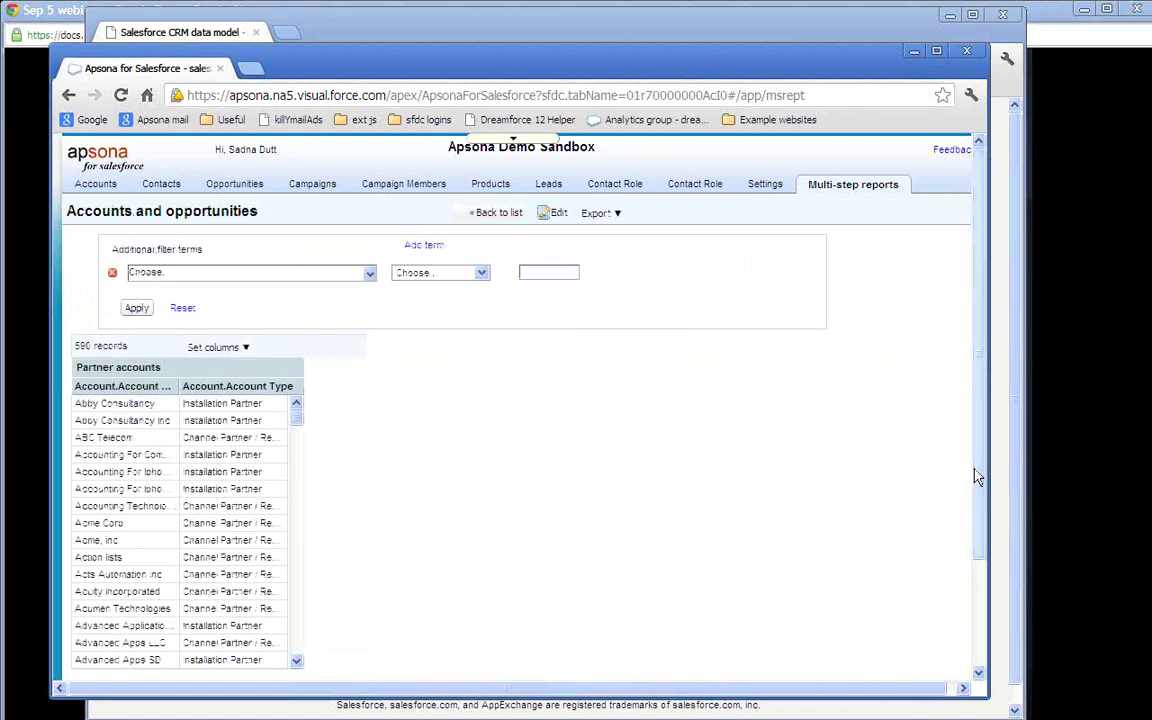
pyautogui.scroll(-1, 977, 480)
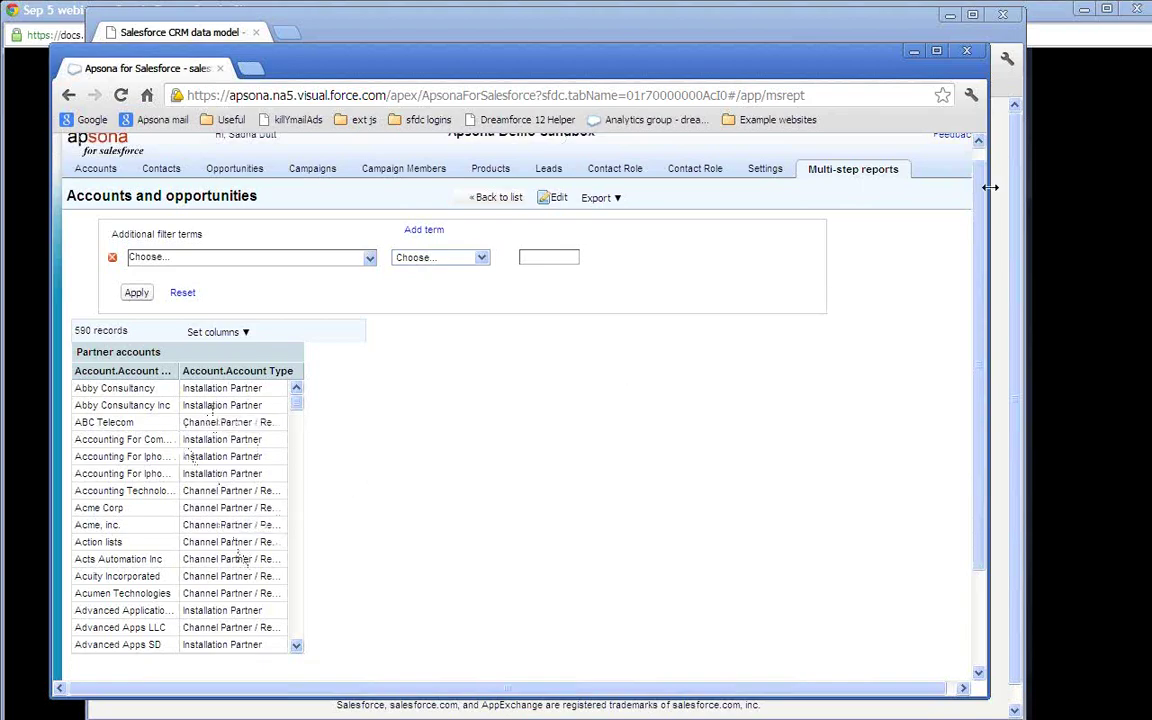
pyautogui.scroll(1, 980, 165)
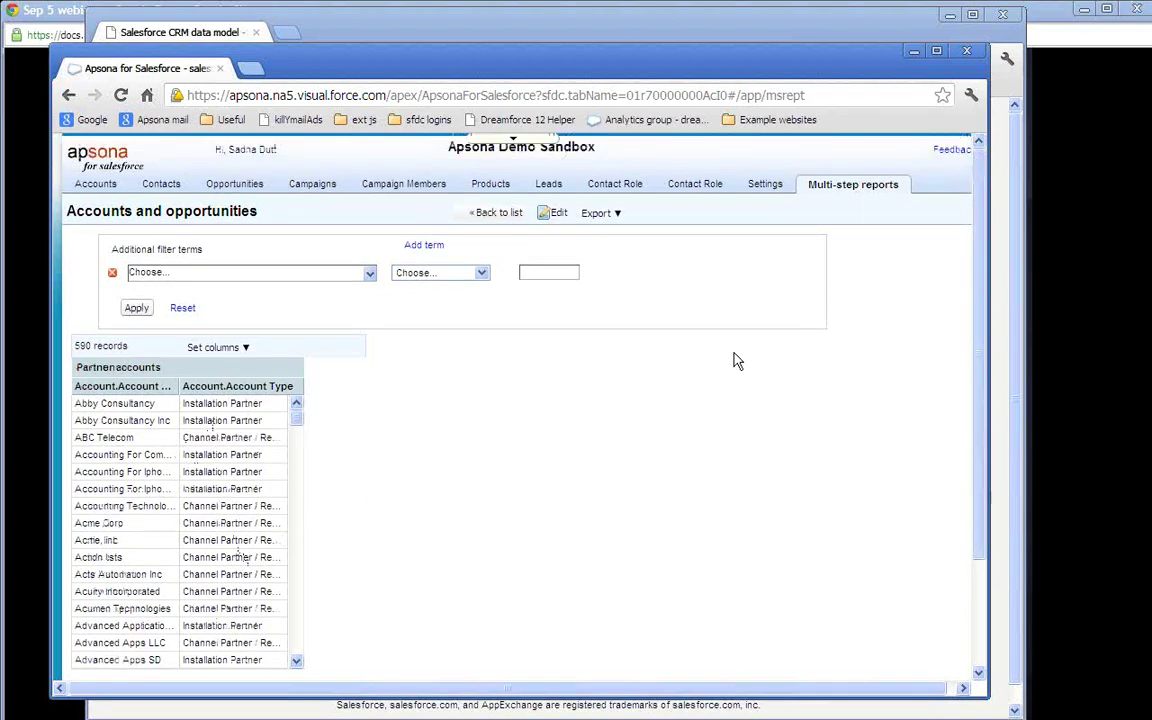
# Step: Reopen the report for editing and add a second step named Open oppties that retrieves its records from Opportunity
pyautogui.click(556, 214)
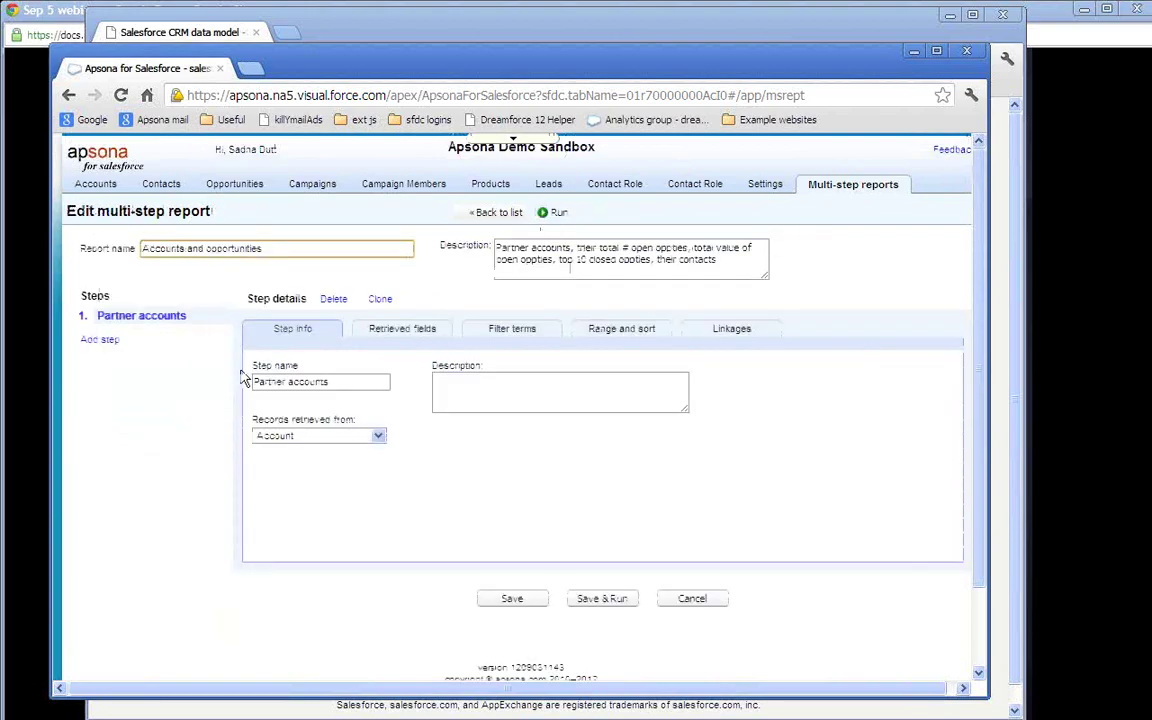
pyautogui.click(100, 340)
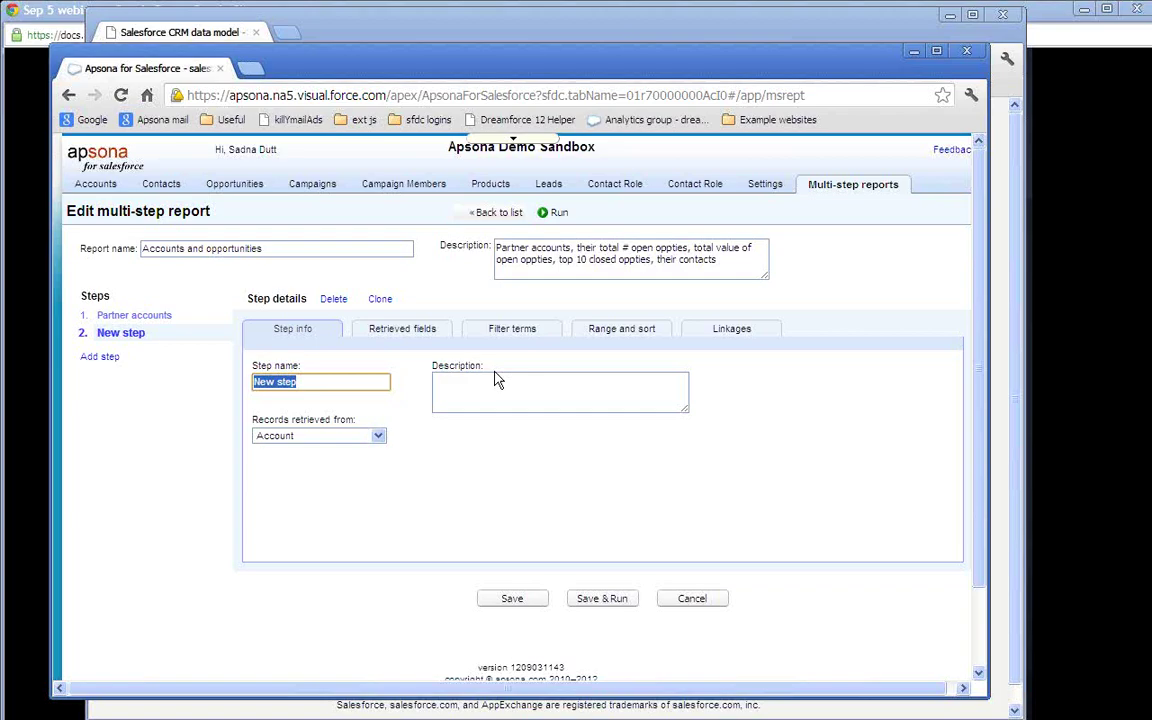
pyautogui.write('Open oppties')
pyautogui.click(378, 438)
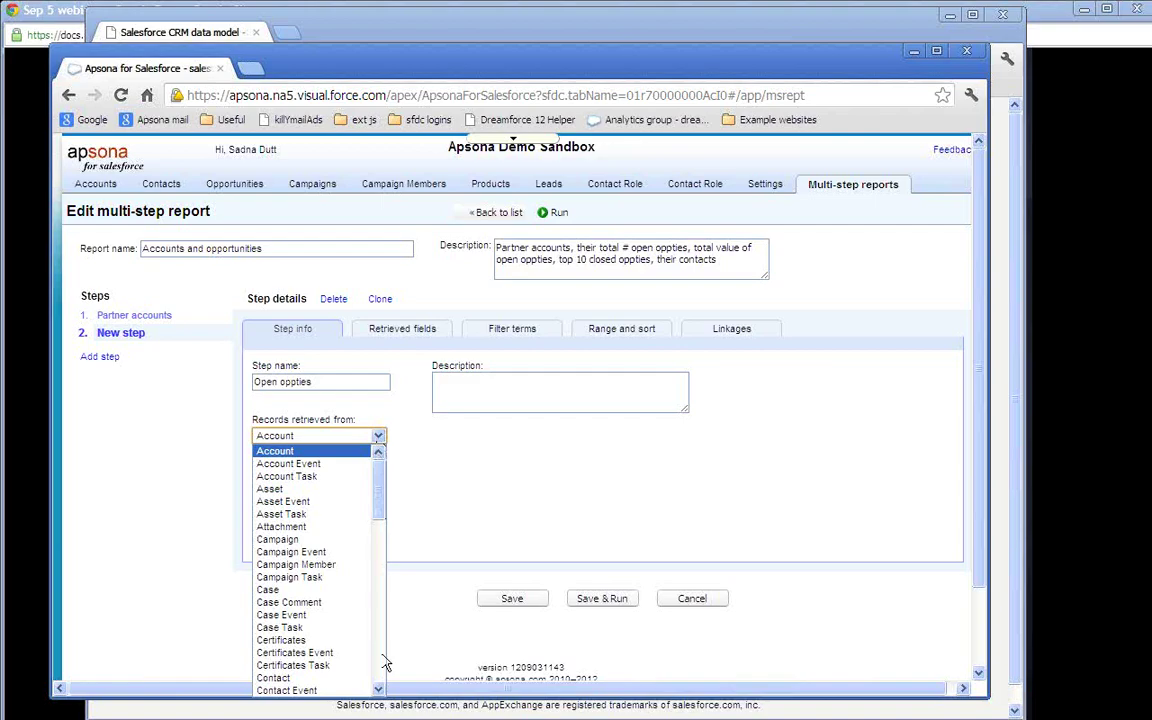
pyautogui.scroll(-6, 348, 597)
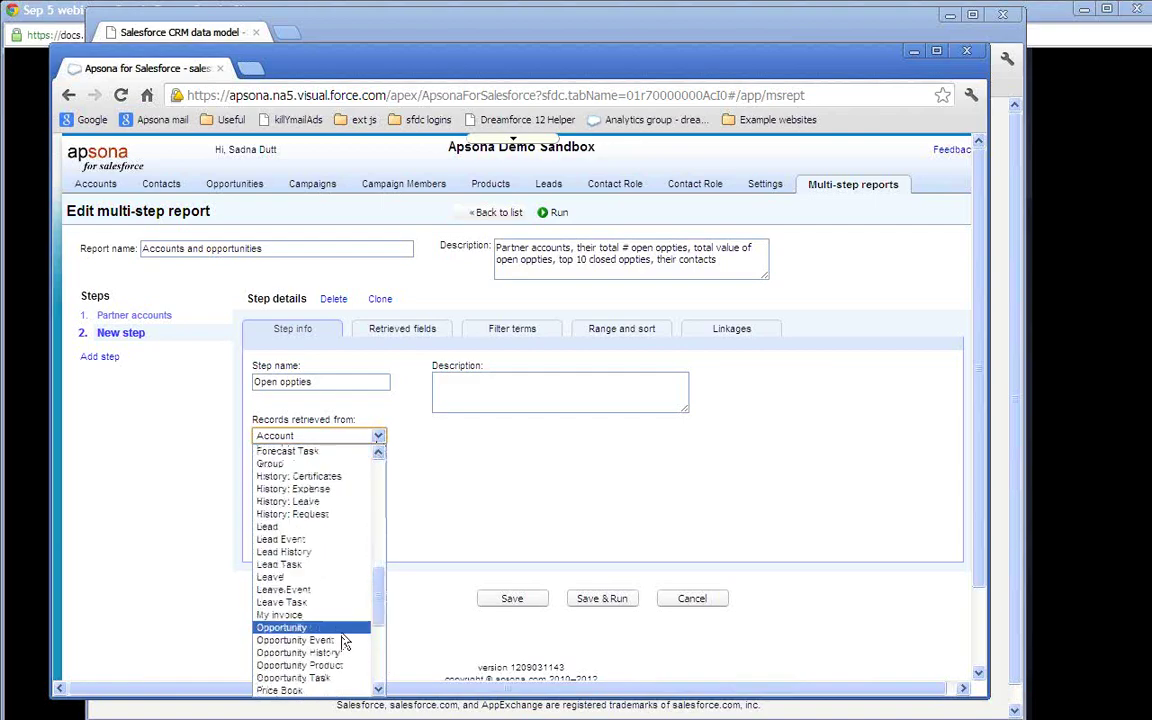
pyautogui.click(345, 628)
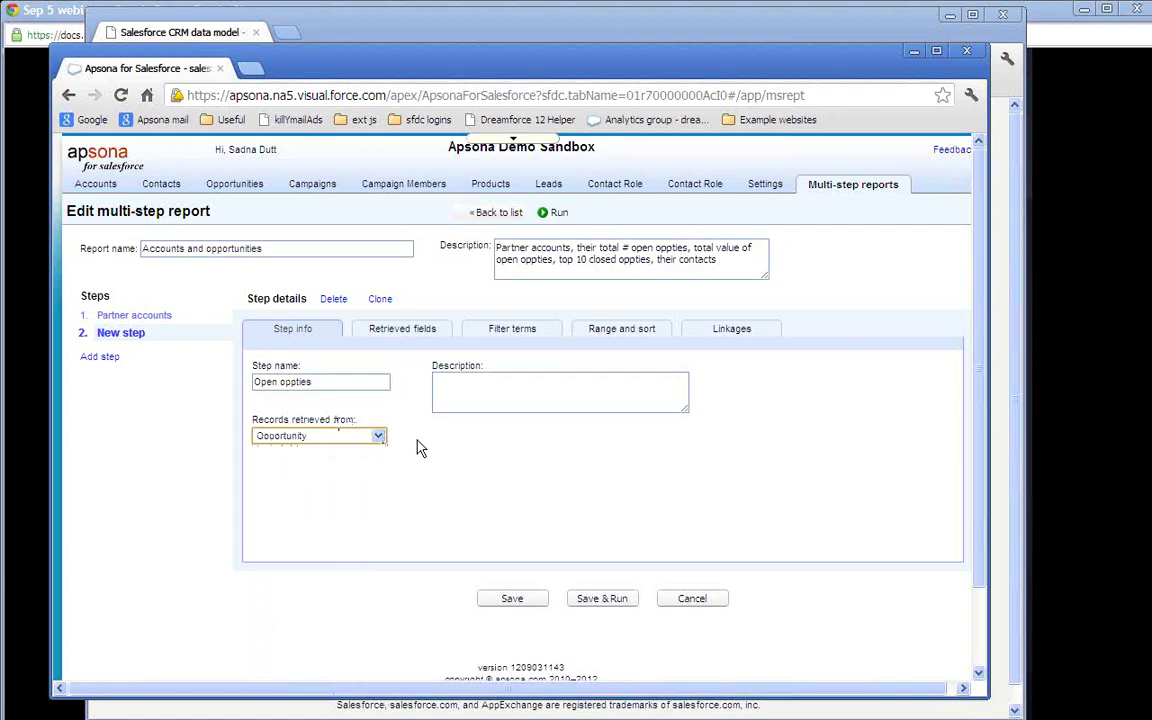
# Step: Add the Opportunity # Records count and the Amount sum as retrieved fields of the Open oppties step
pyautogui.click(430, 335)
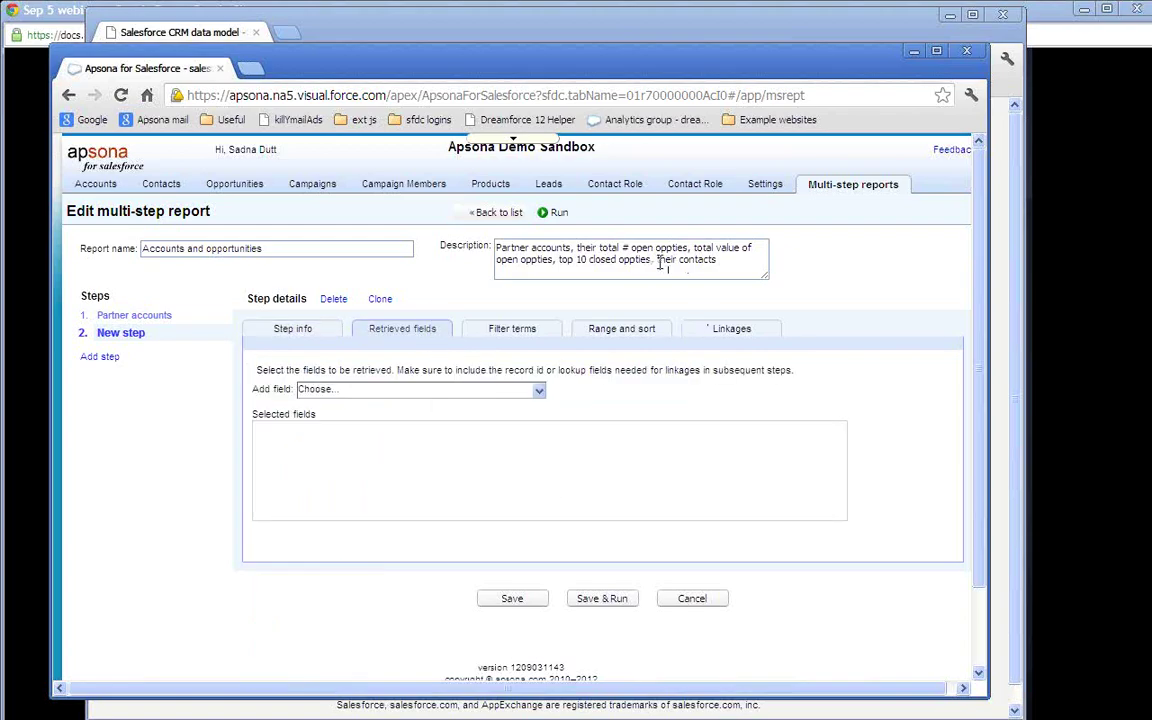
pyautogui.click(539, 392)
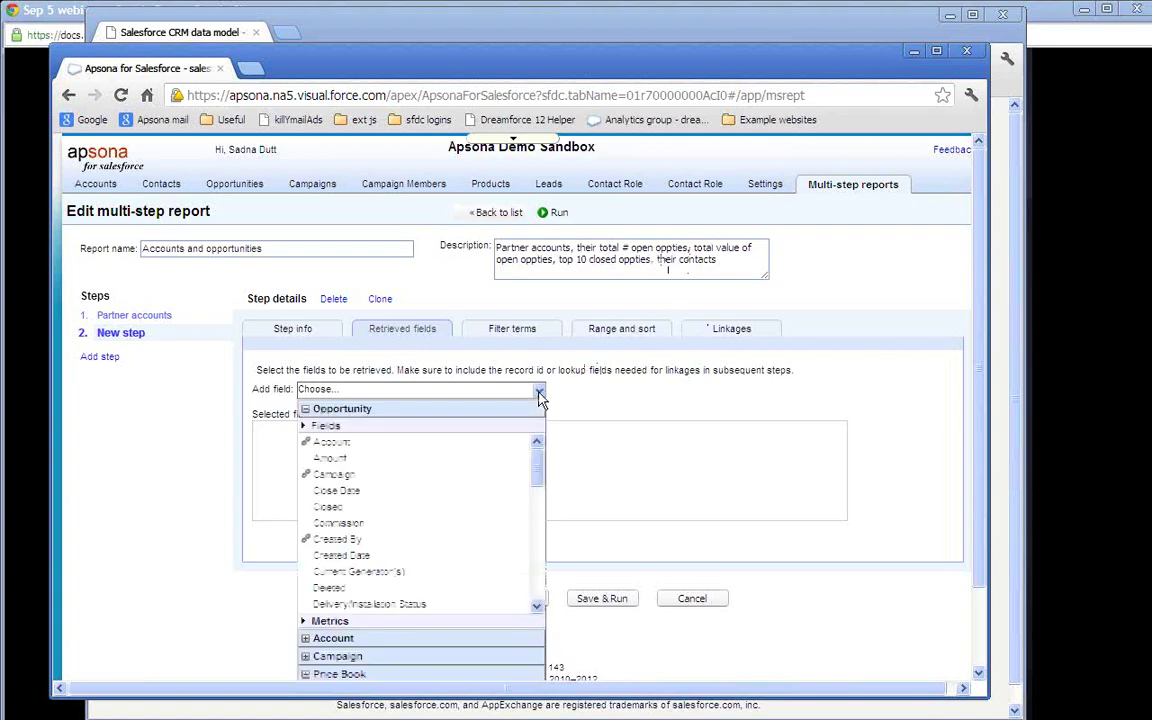
pyautogui.click(418, 621)
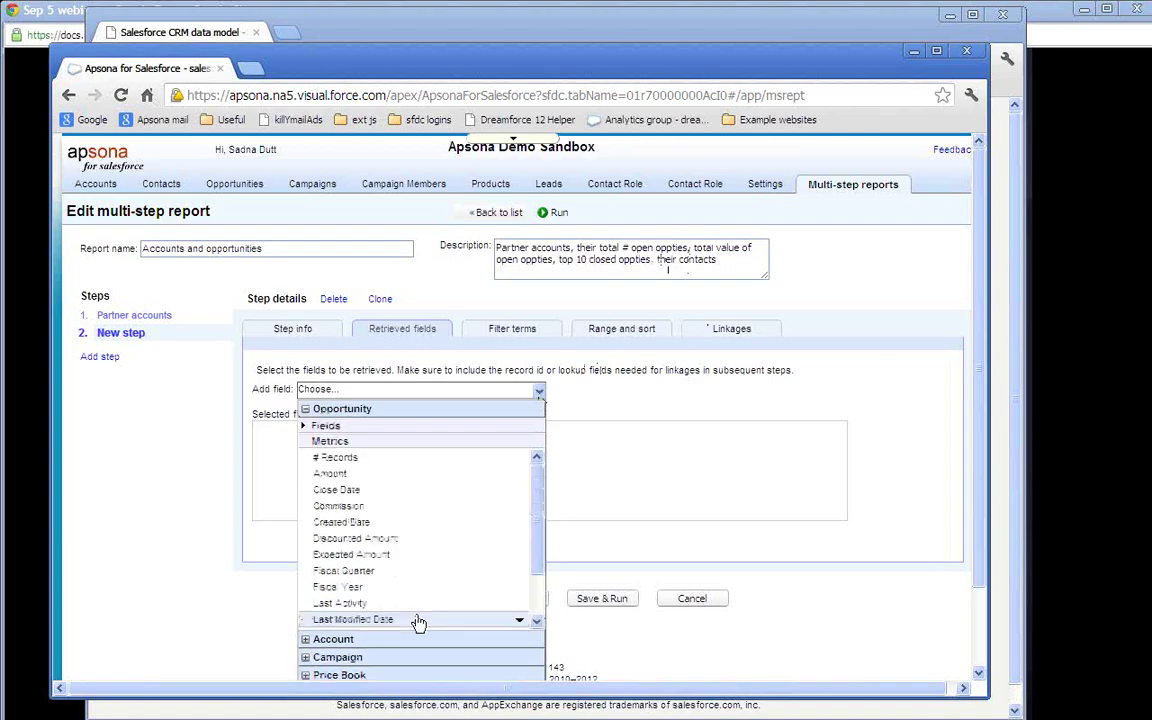
pyautogui.click(455, 468)
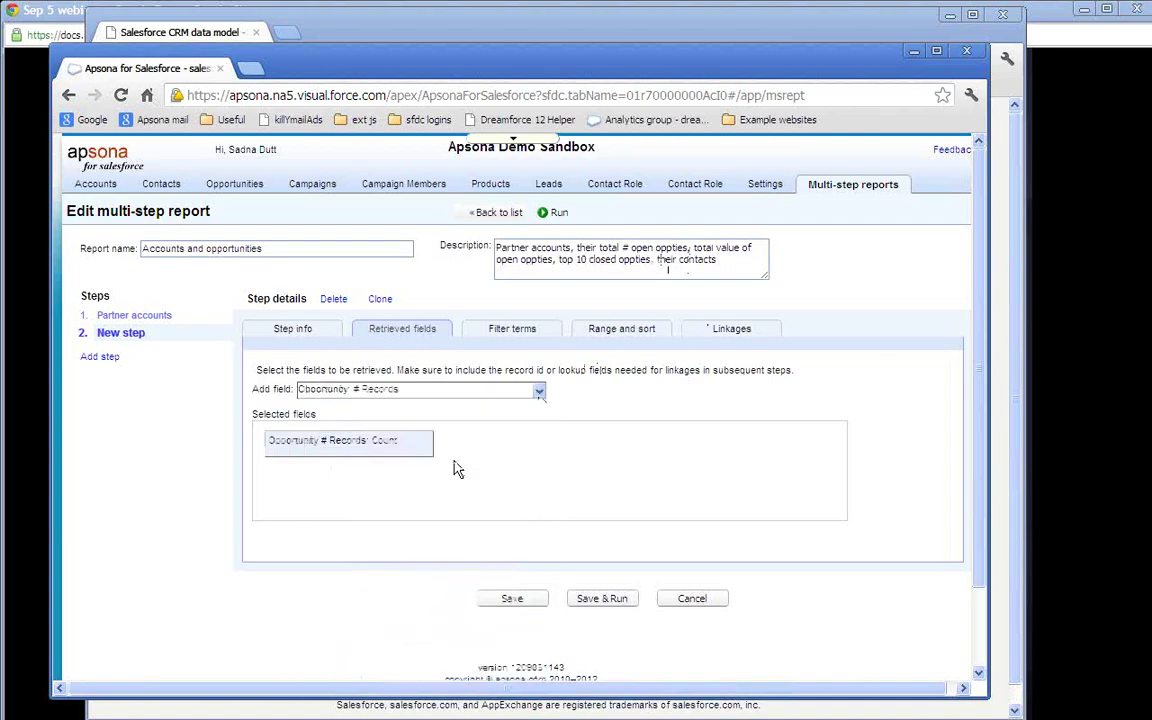
pyautogui.click(539, 391)
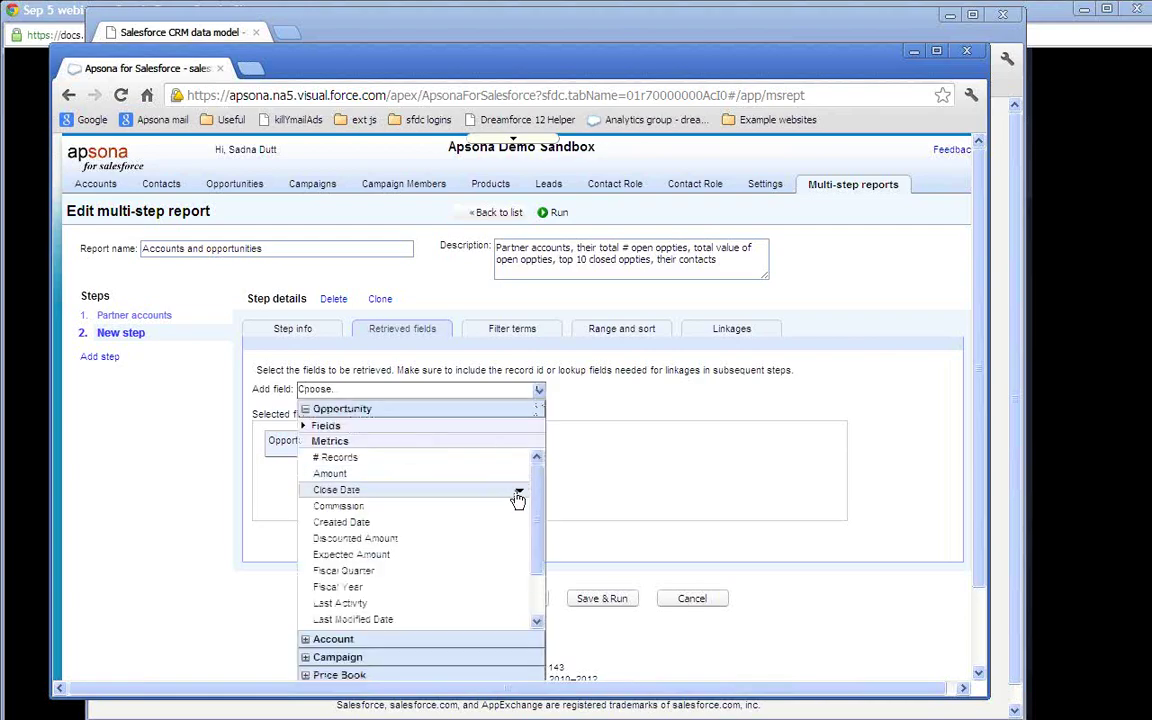
pyautogui.click(519, 474)
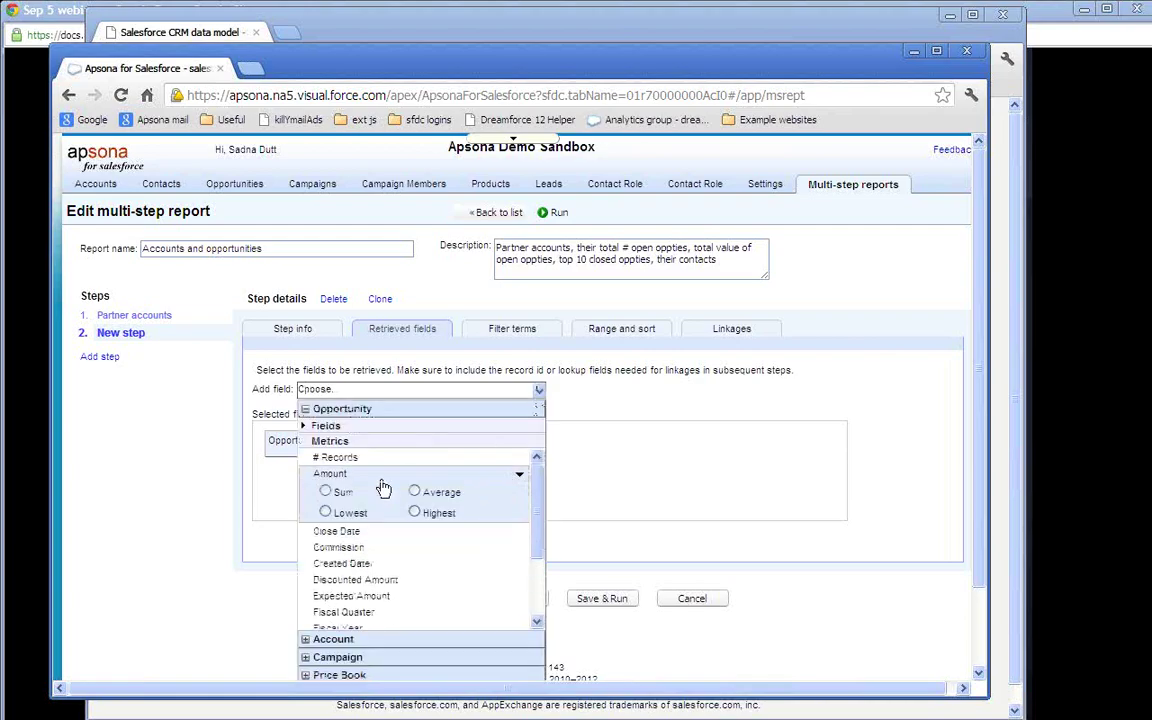
pyautogui.click(316, 492)
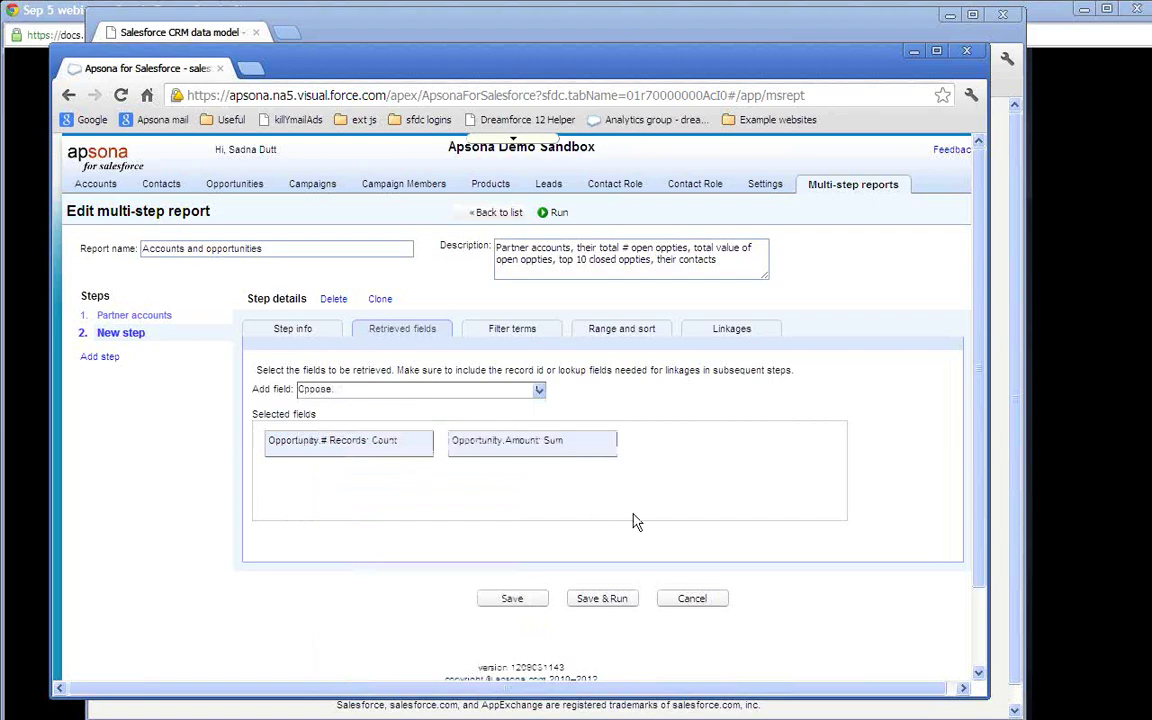
# Step: Filter the Open oppties step to opportunities whose Closed field is No
pyautogui.click(536, 336)
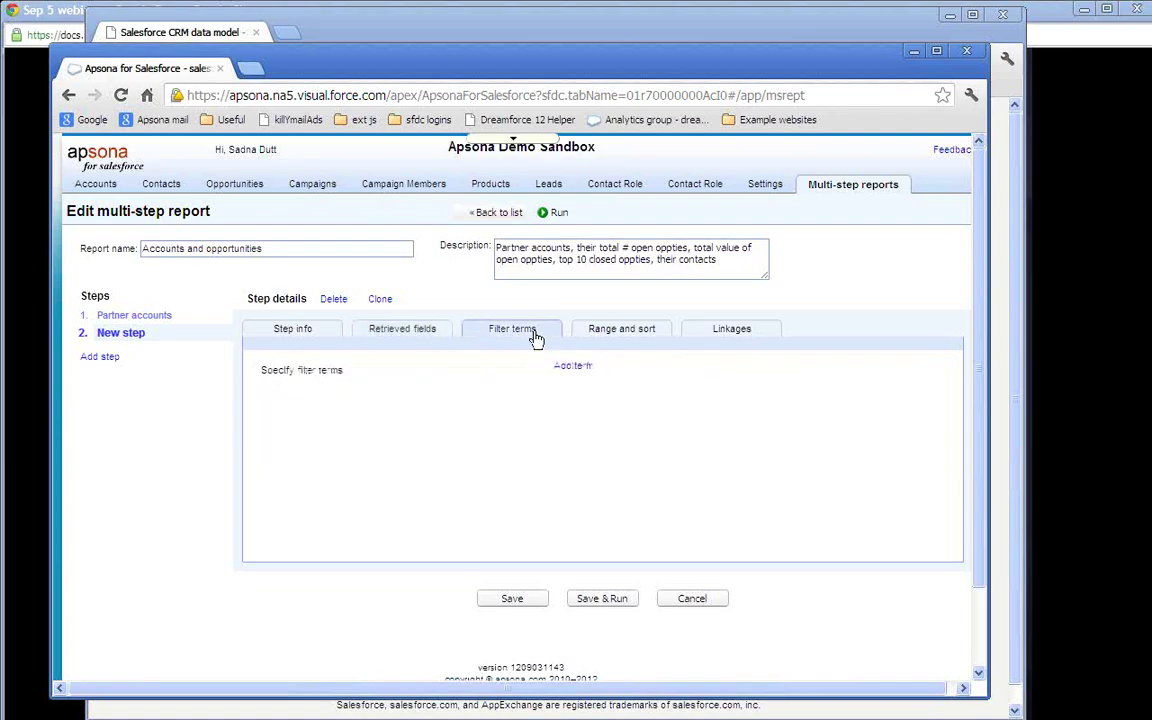
pyautogui.click(586, 372)
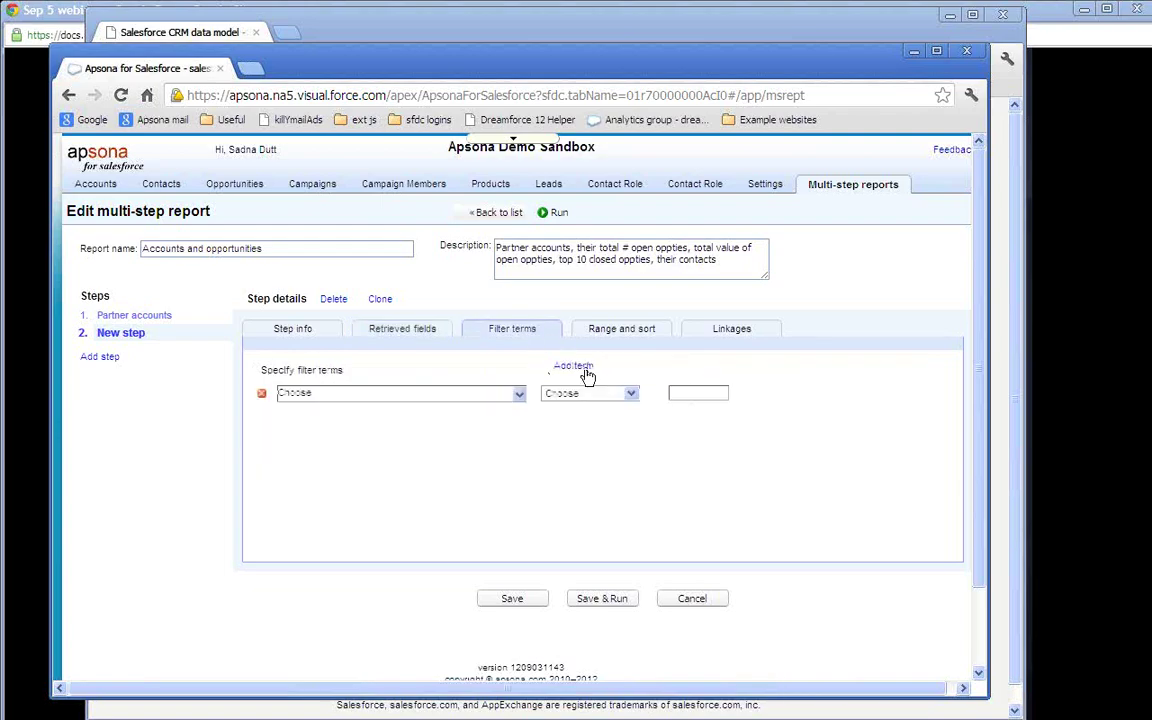
pyautogui.click(520, 394)
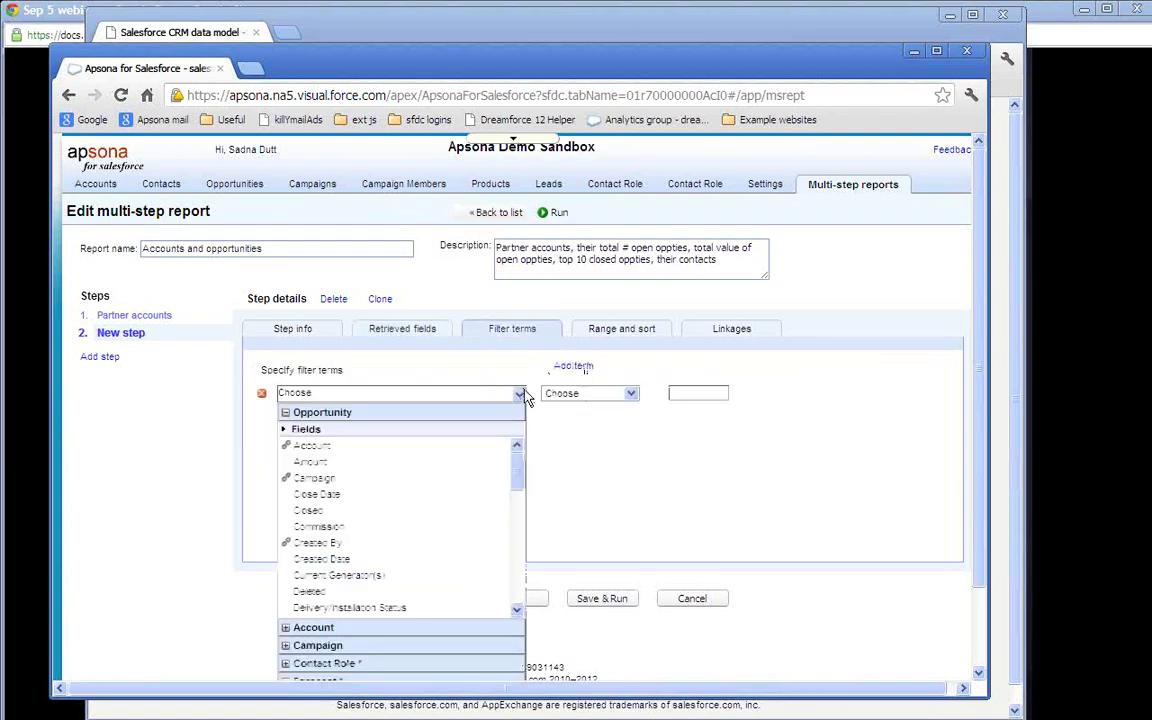
pyautogui.click(435, 520)
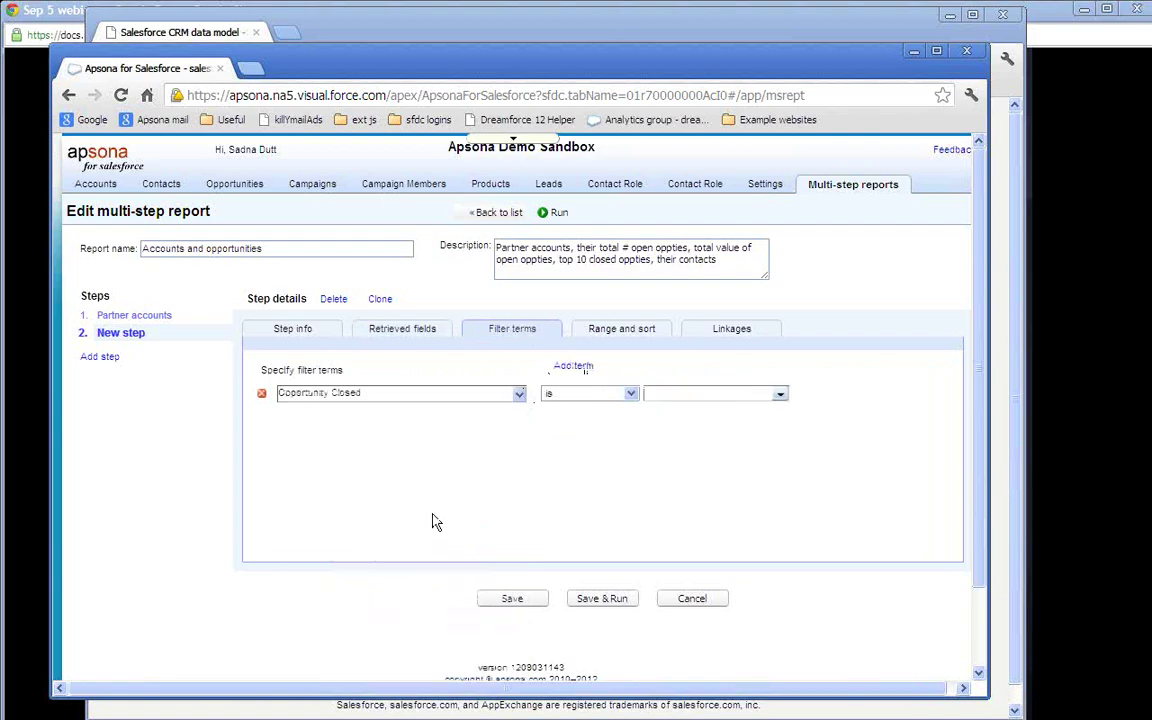
pyautogui.click(707, 395)
pyautogui.click(656, 431)
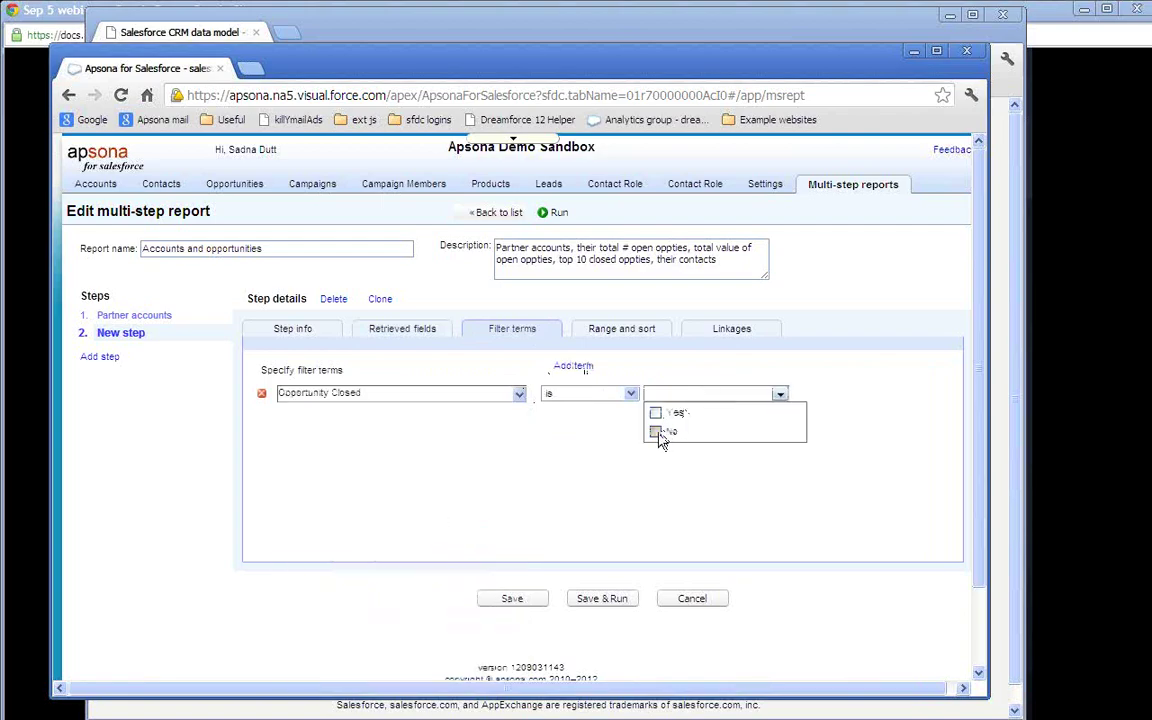
pyautogui.click(572, 470)
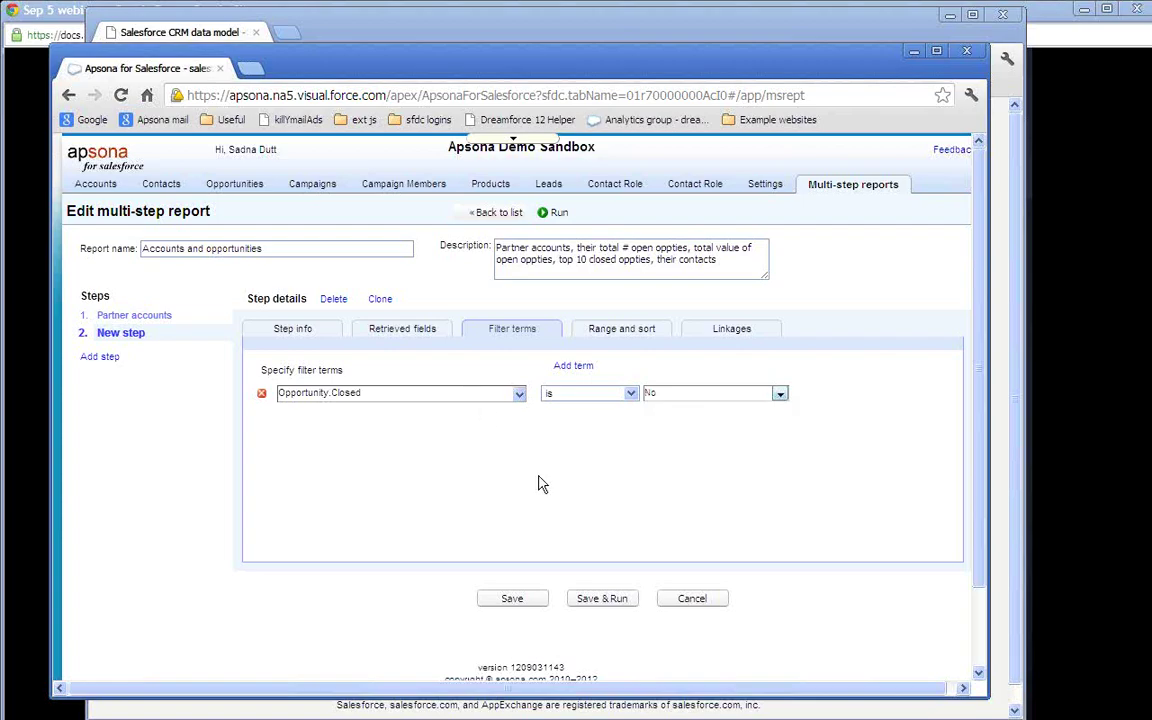
# Step: Check the range and sort settings and the available linkages of the Open oppties step
pyautogui.click(625, 331)
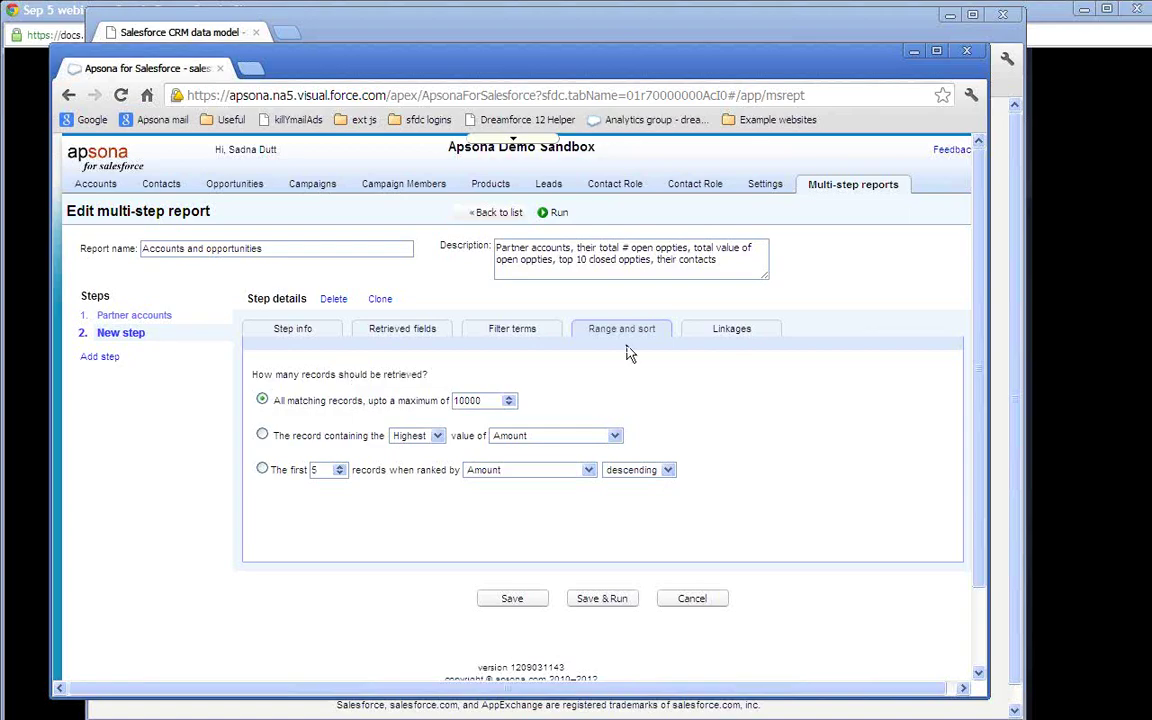
pyautogui.click(745, 335)
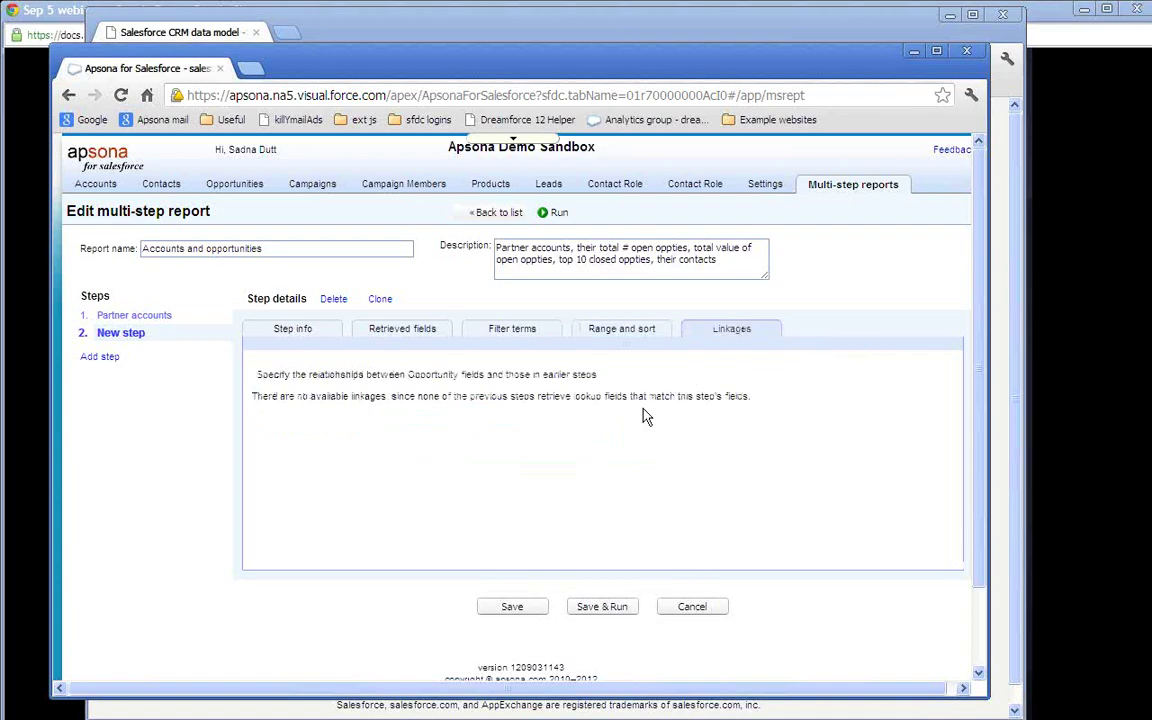
pyautogui.moveTo(380, 397); pyautogui.dragTo(481, 400)
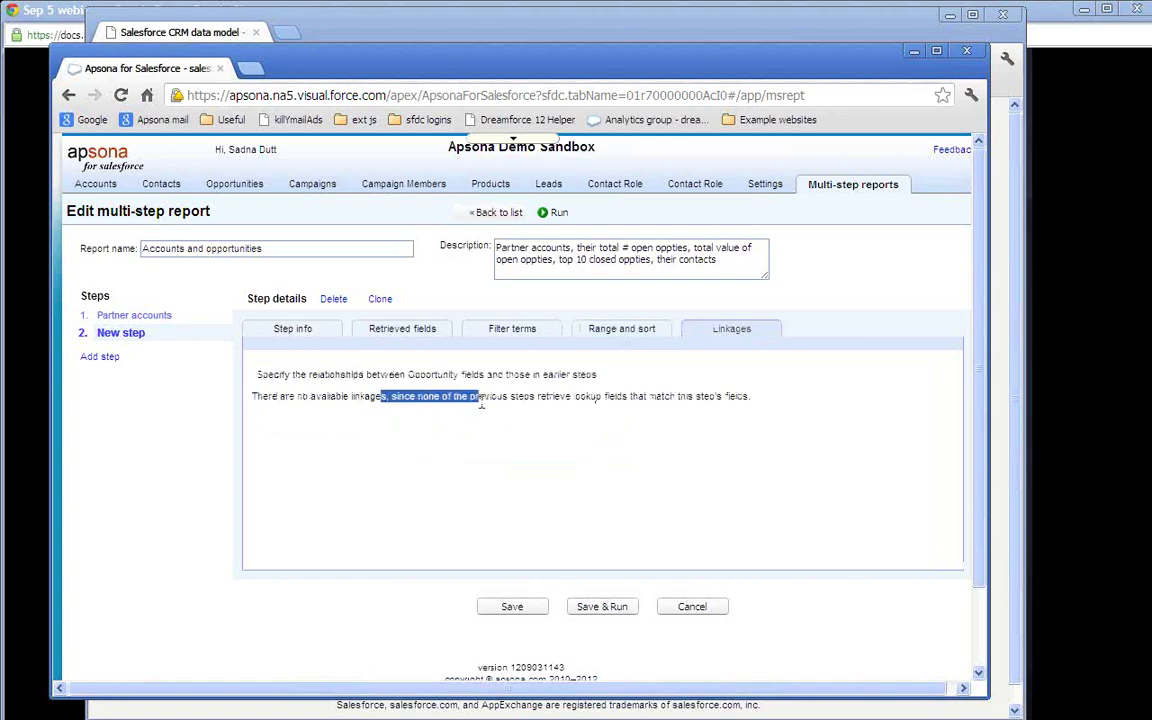
pyautogui.click(487, 424)
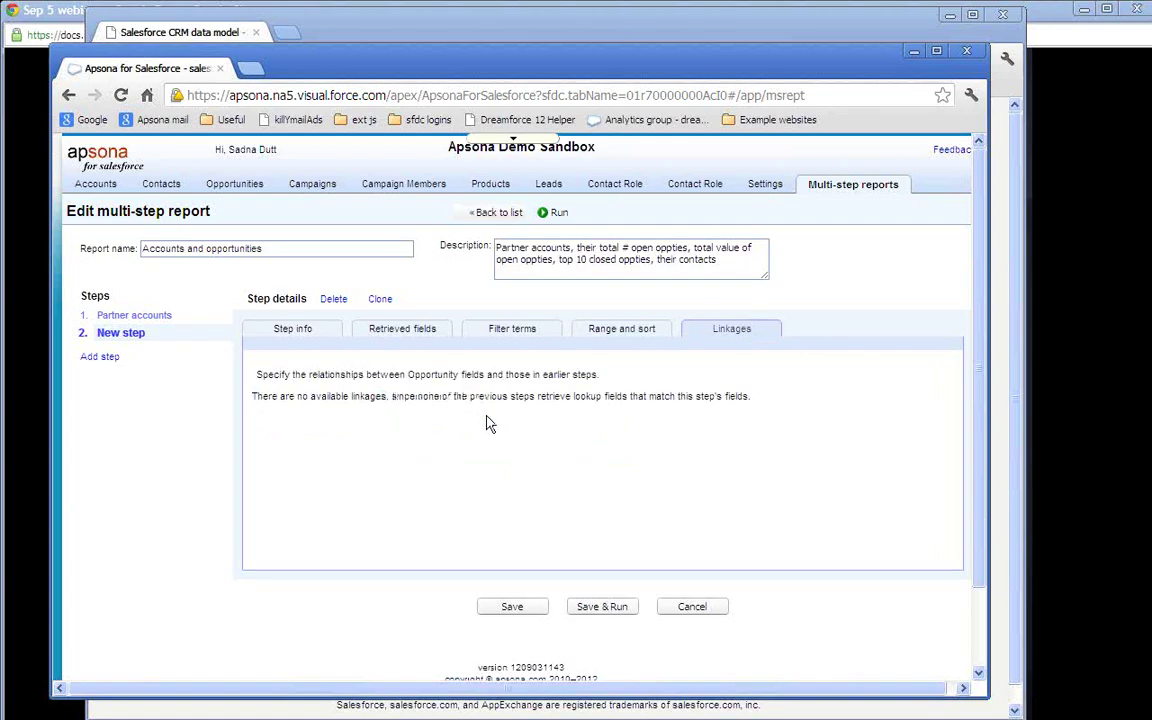
# Step: Add the Opportunity Account lookup to the retrieved fields of the Open oppties step and save the report
pyautogui.click(417, 334)
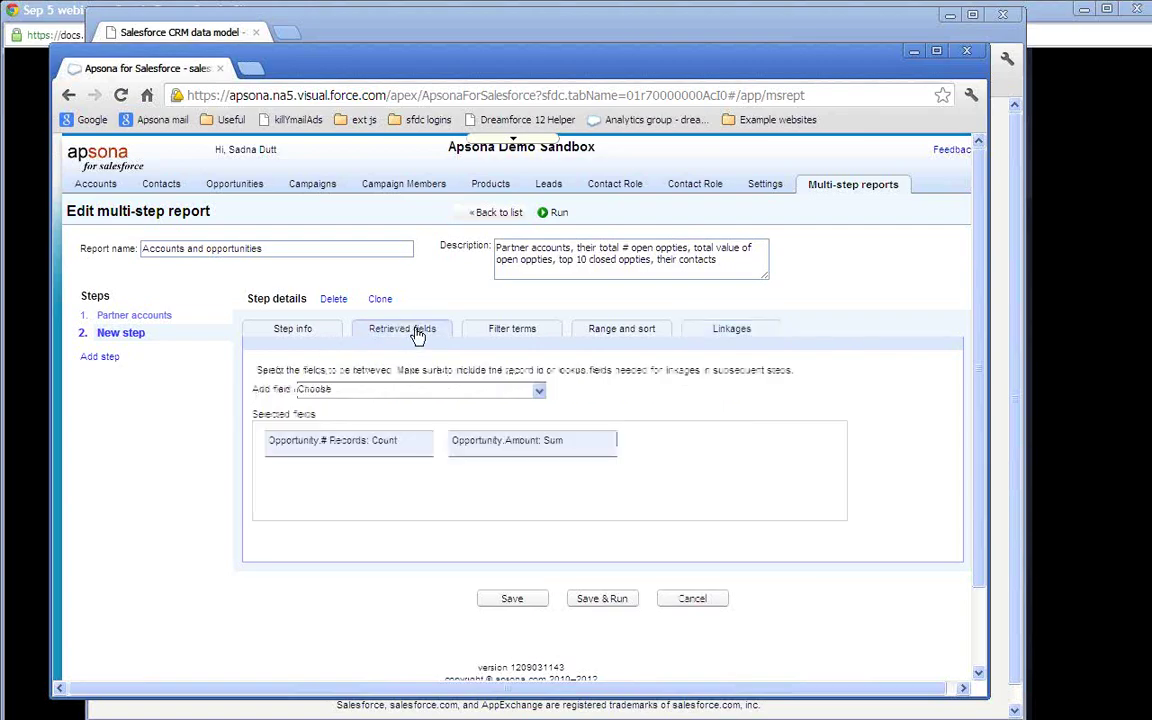
pyautogui.click(538, 393)
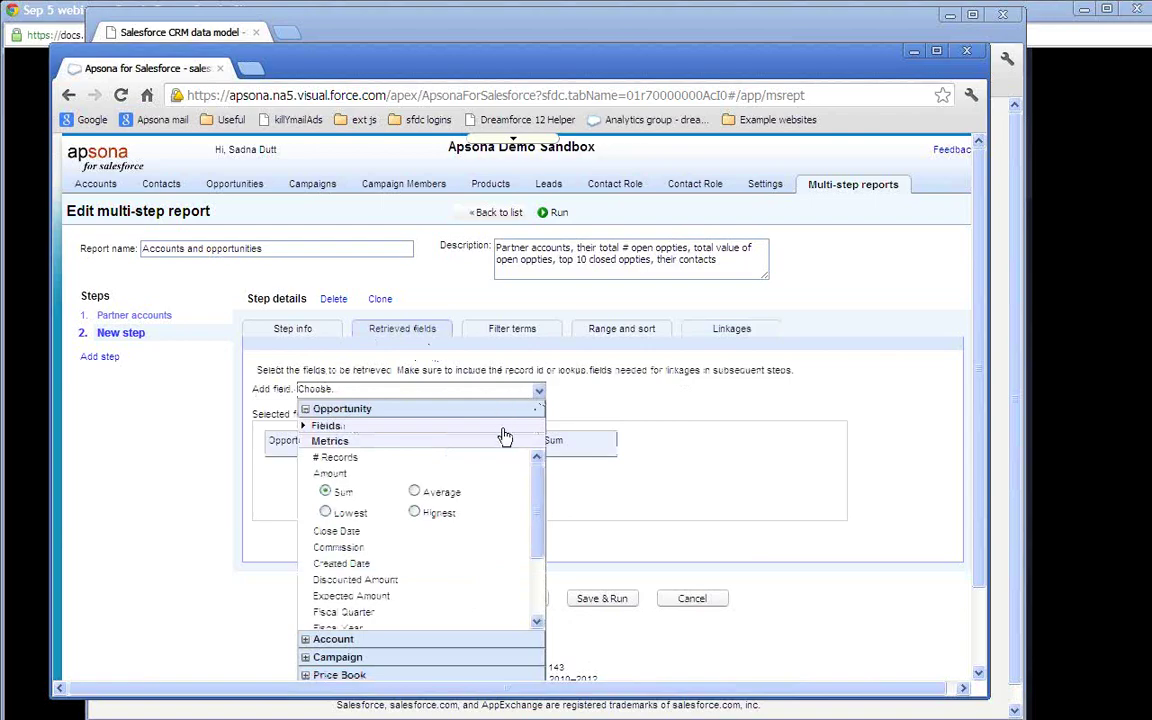
pyautogui.click(504, 430)
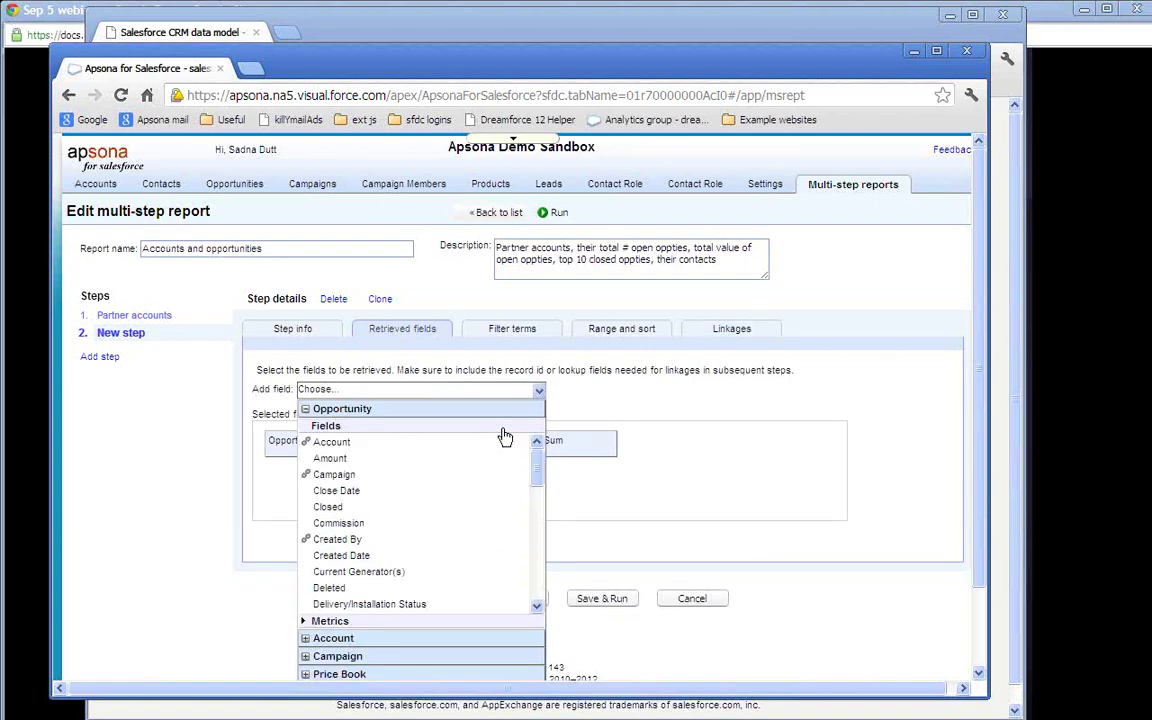
pyautogui.click(331, 443)
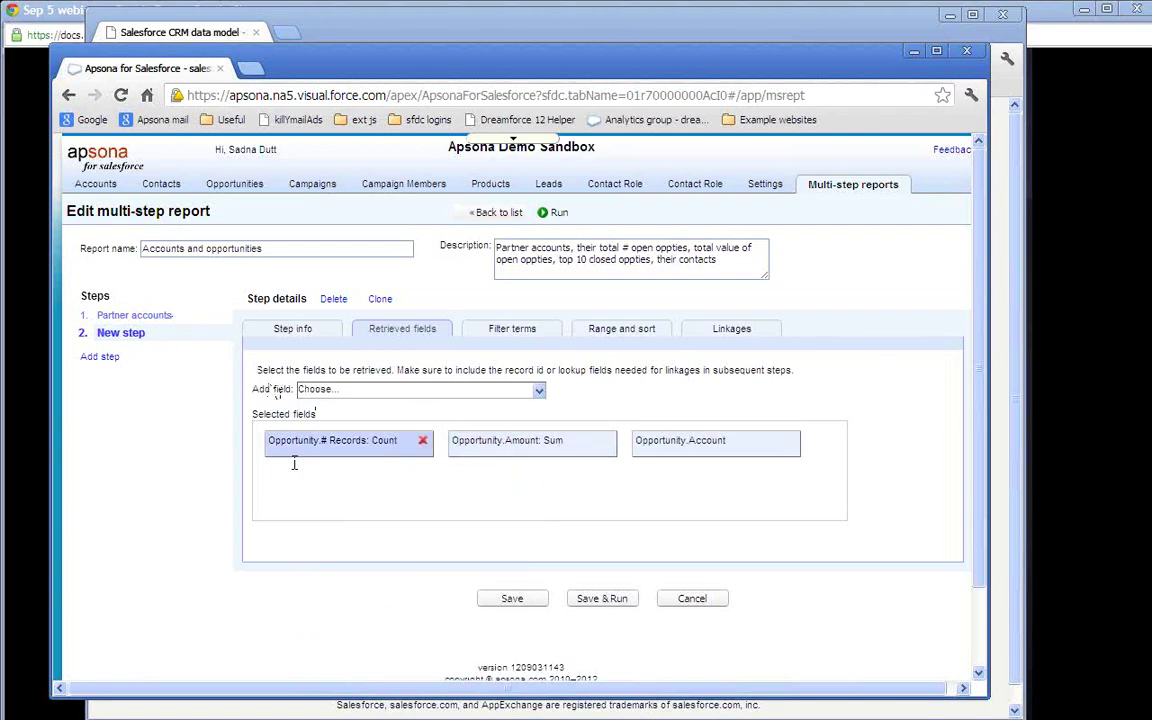
pyautogui.click(516, 600)
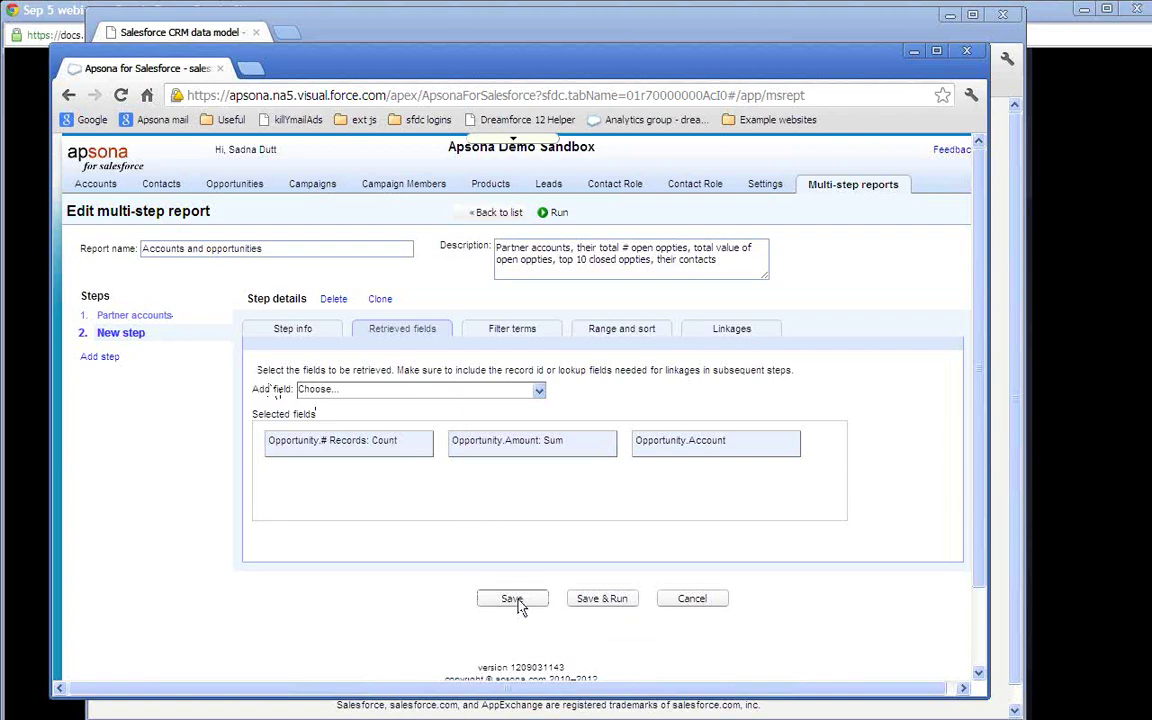
# Step: Add Account ID to the retrieved fields of the Partner accounts step and save the report
pyautogui.click(170, 317)
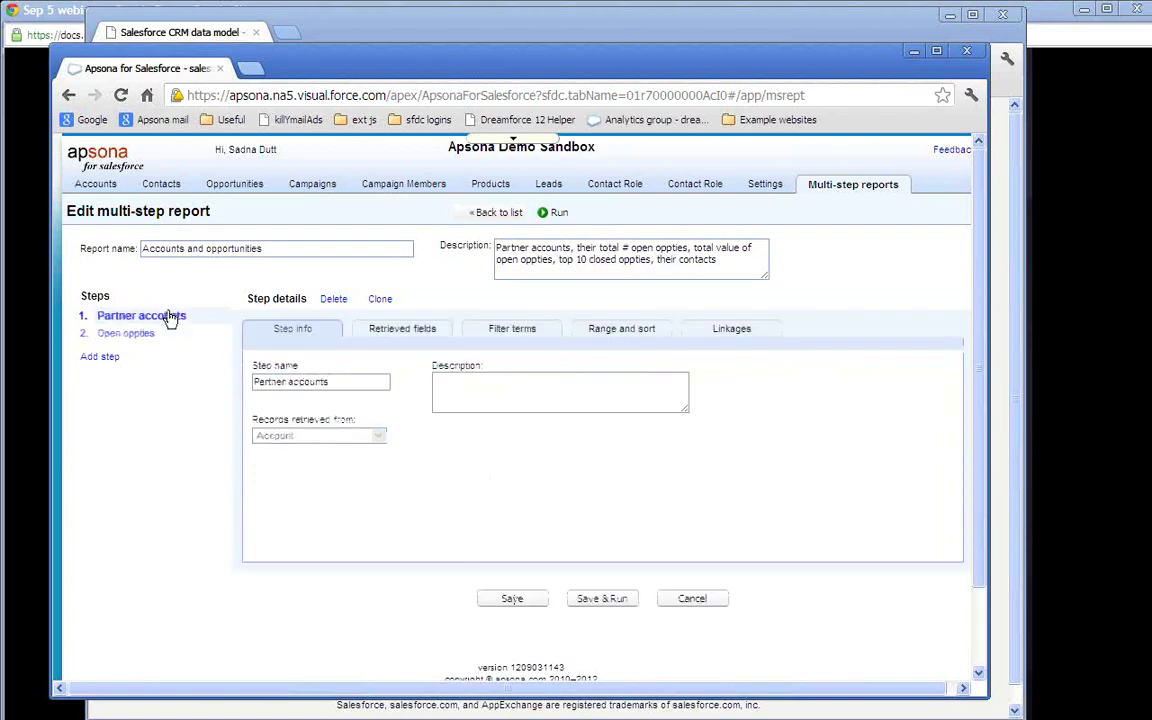
pyautogui.click(420, 330)
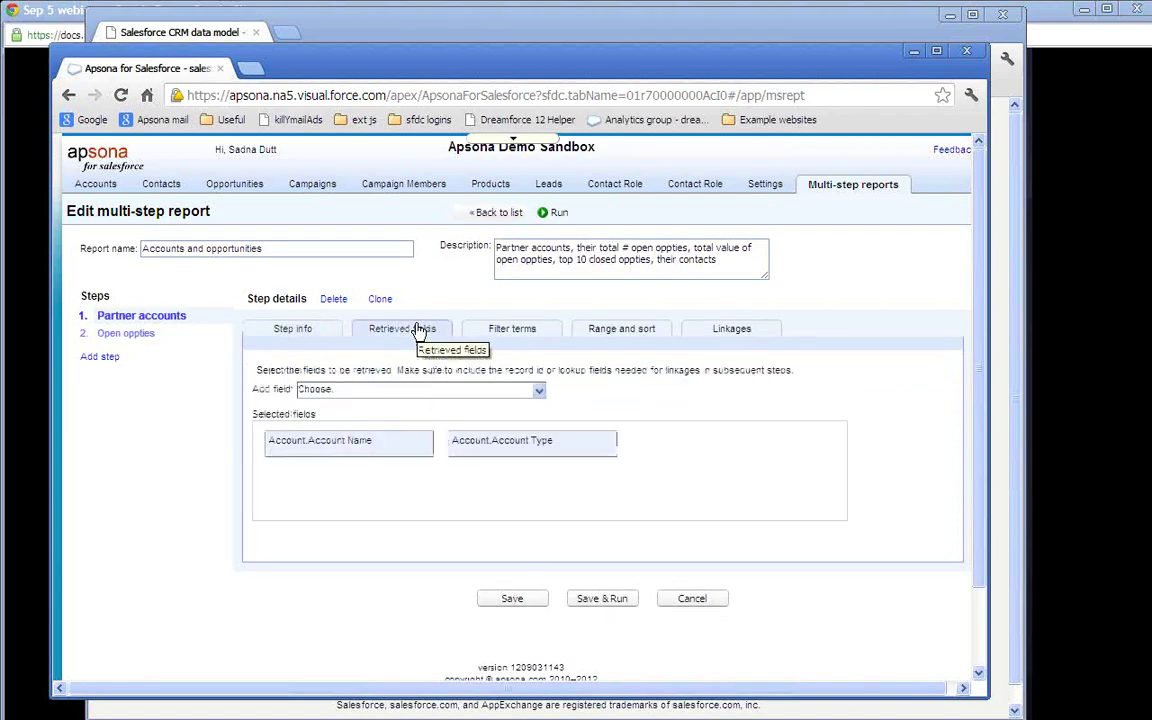
pyautogui.click(538, 393)
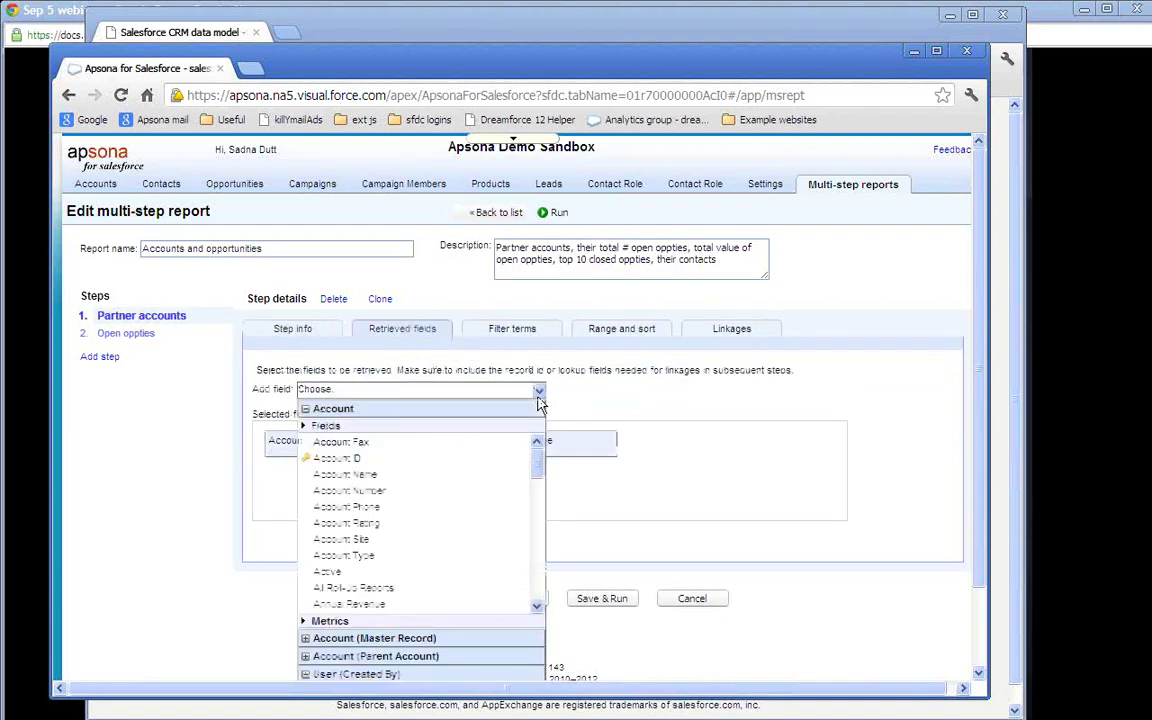
pyautogui.click(384, 460)
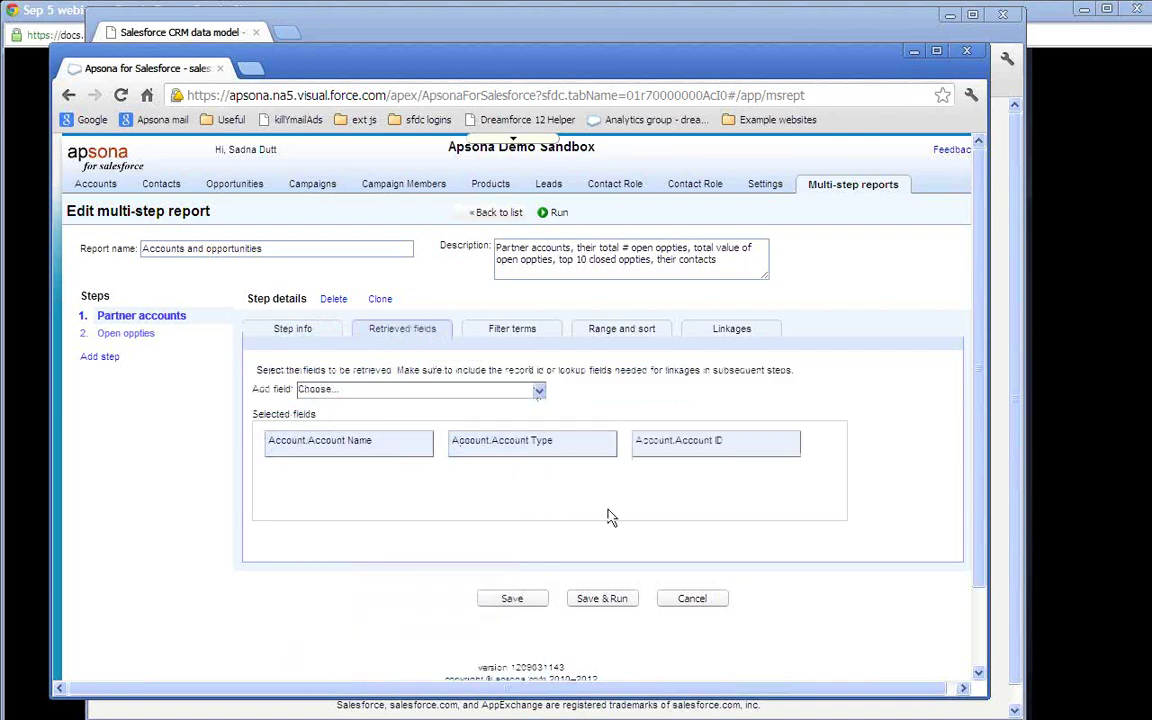
pyautogui.click(516, 600)
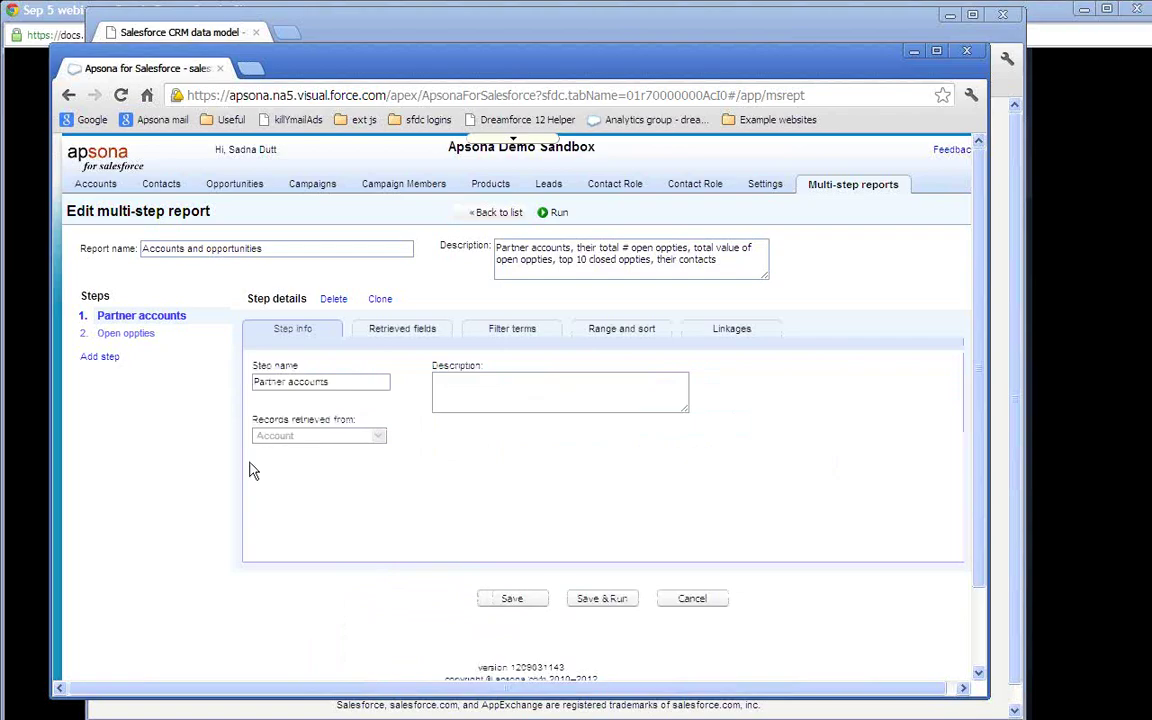
# Step: Link the Open oppties step so Opportunity Account matches the Partner accounts Account ID, and save and run the report
pyautogui.click(154, 340)
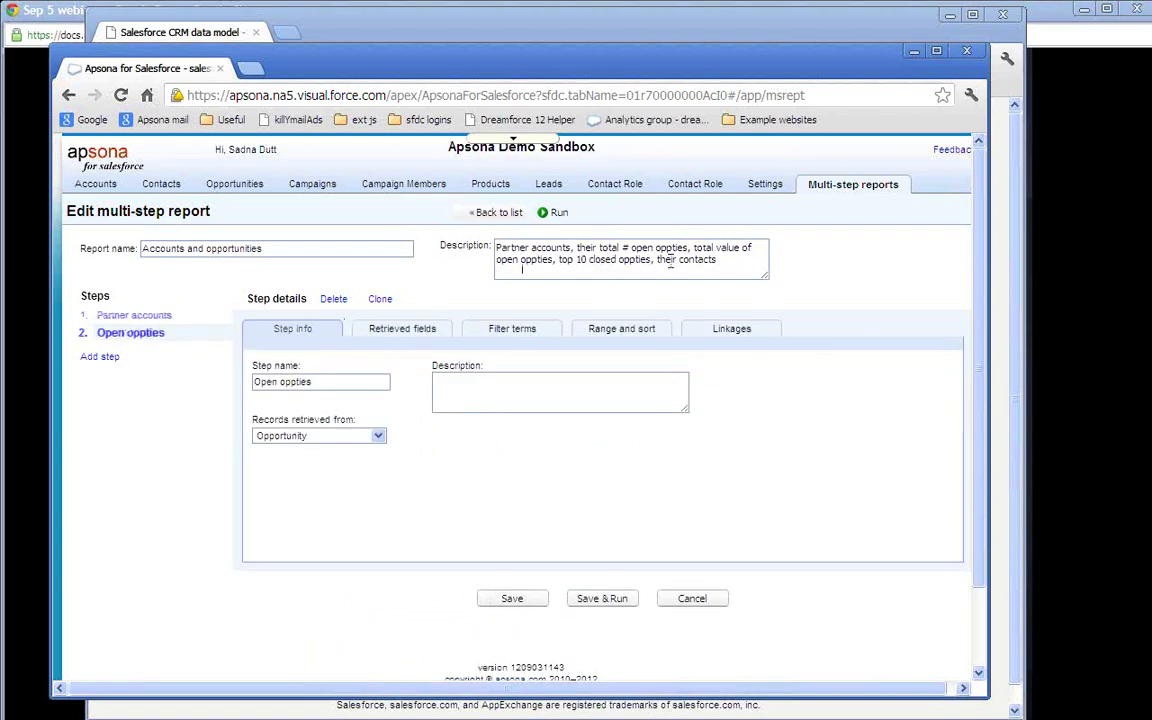
pyautogui.click(733, 331)
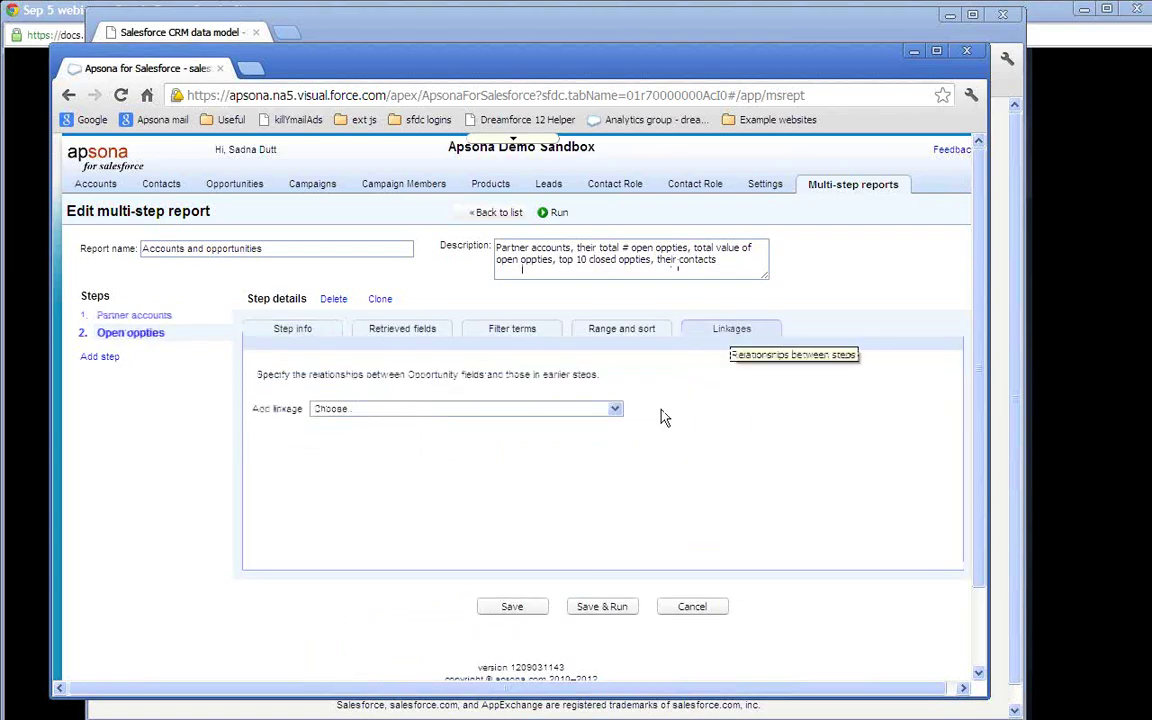
pyautogui.click(614, 410)
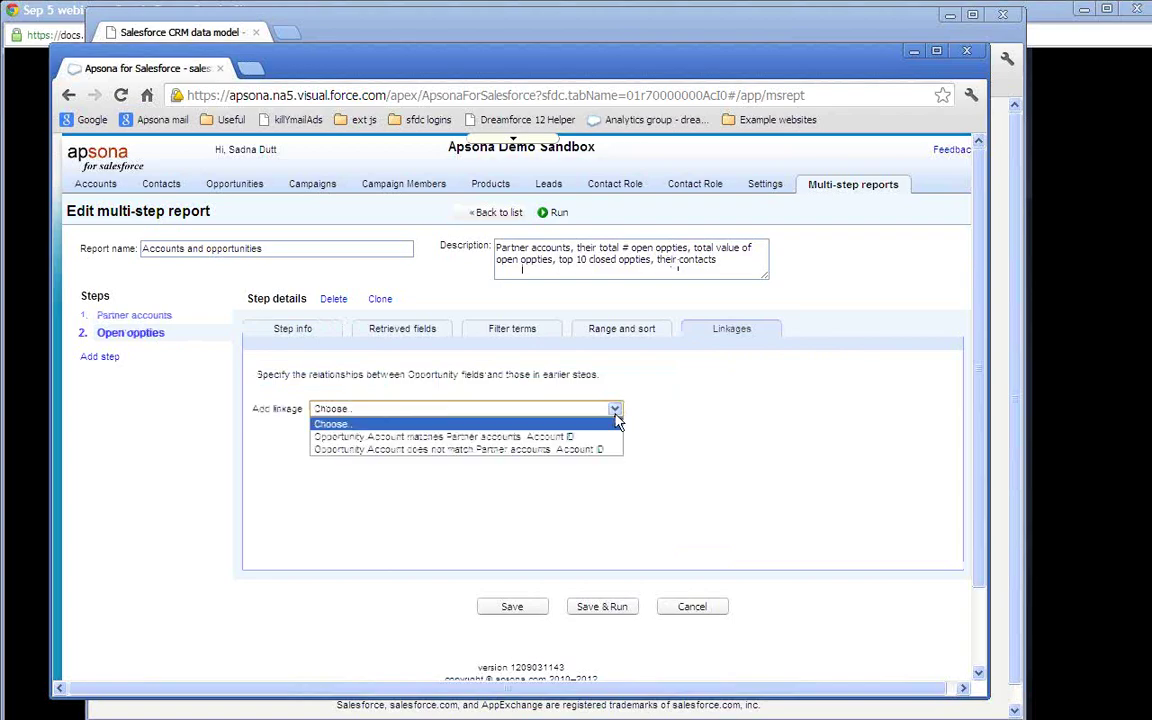
pyautogui.click(537, 437)
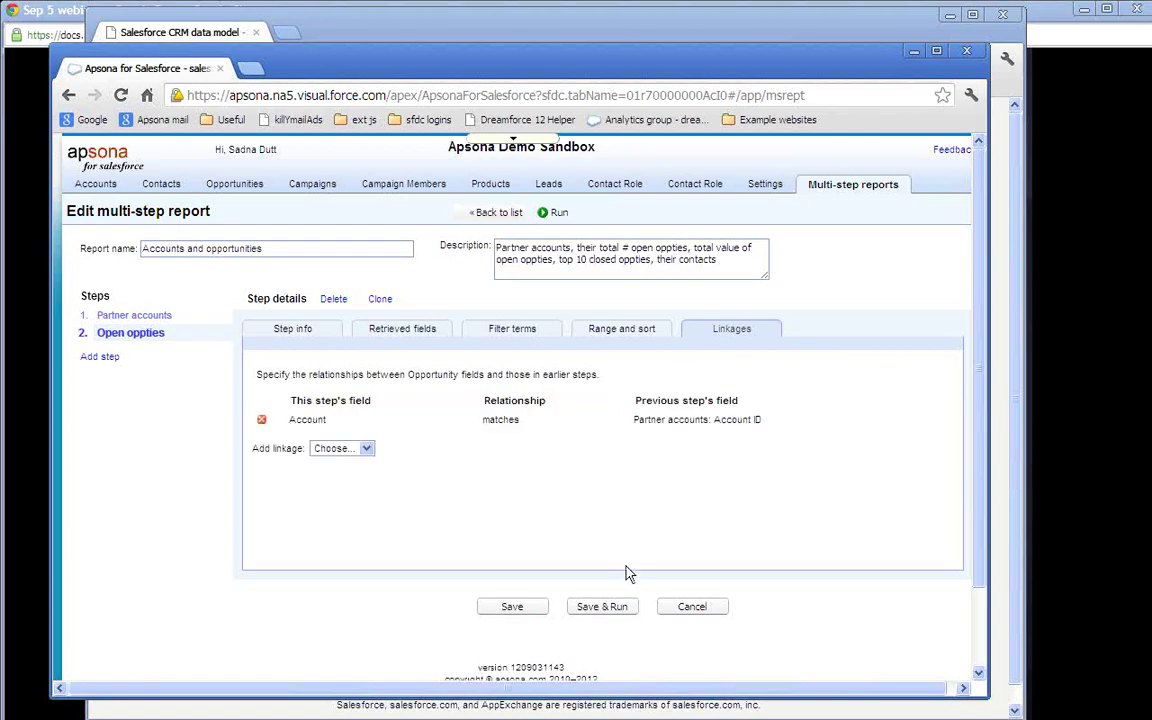
pyautogui.click(600, 606)
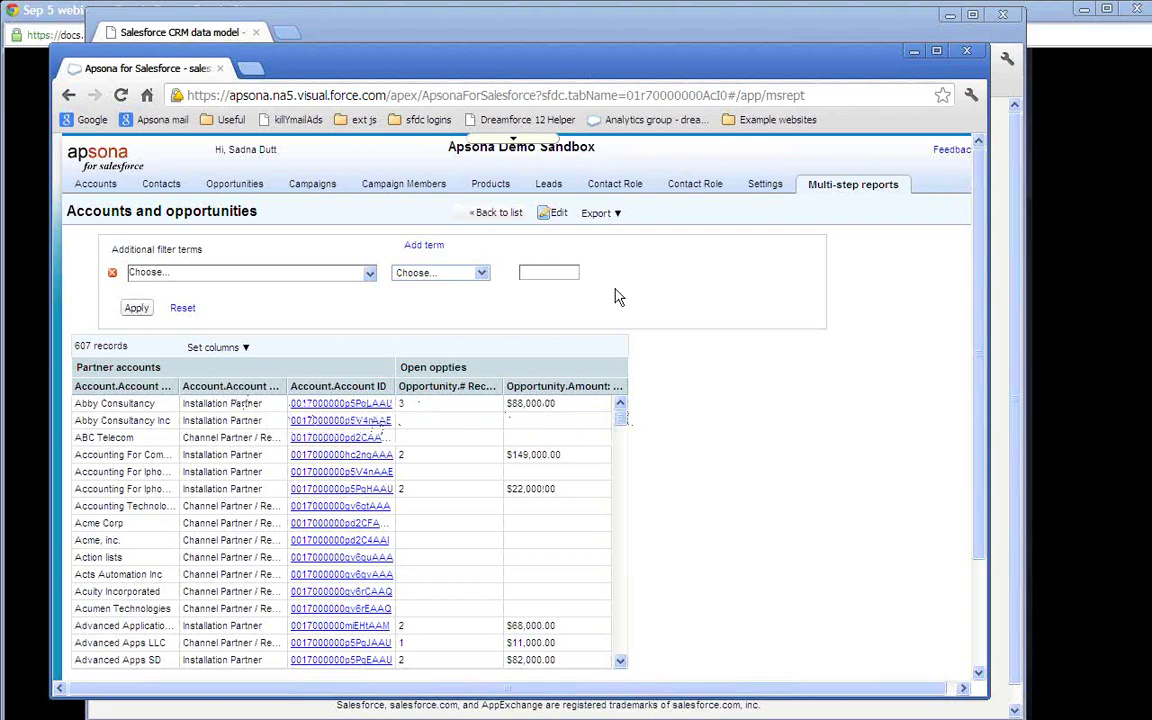
# Step: Add a third step named "Top 10 closed opps" to the report, retrieving its records from Opportunity
pyautogui.click(556, 214)
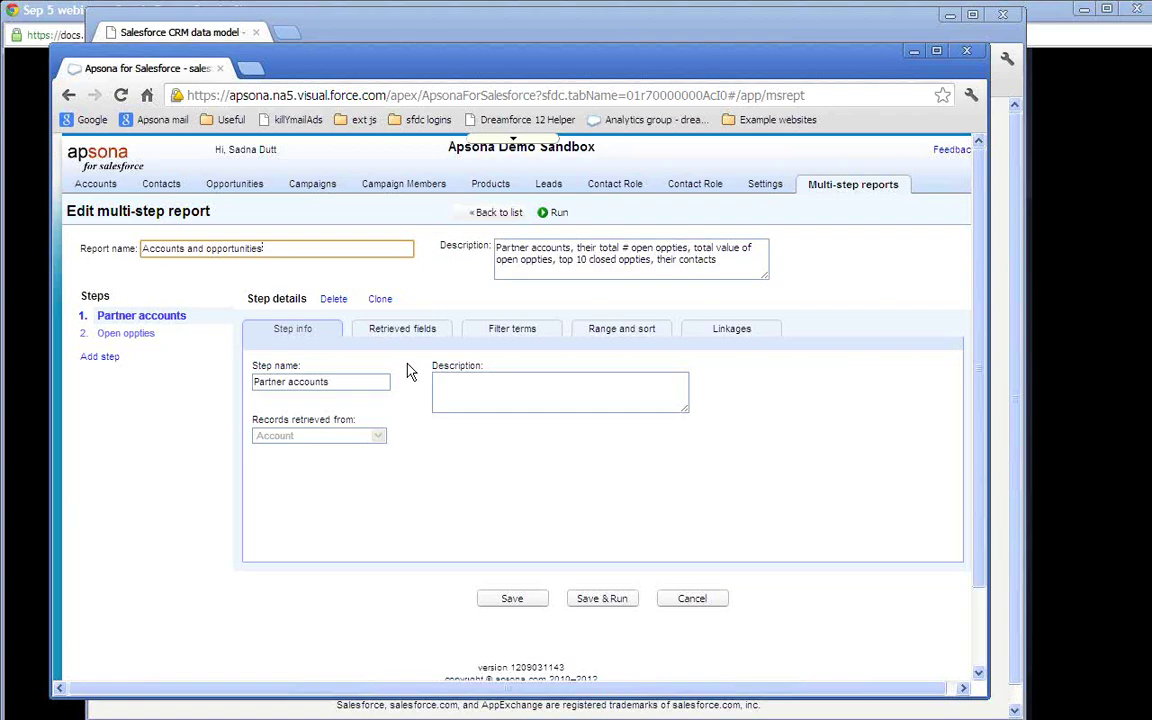
pyautogui.click(103, 358)
pyautogui.write('T')
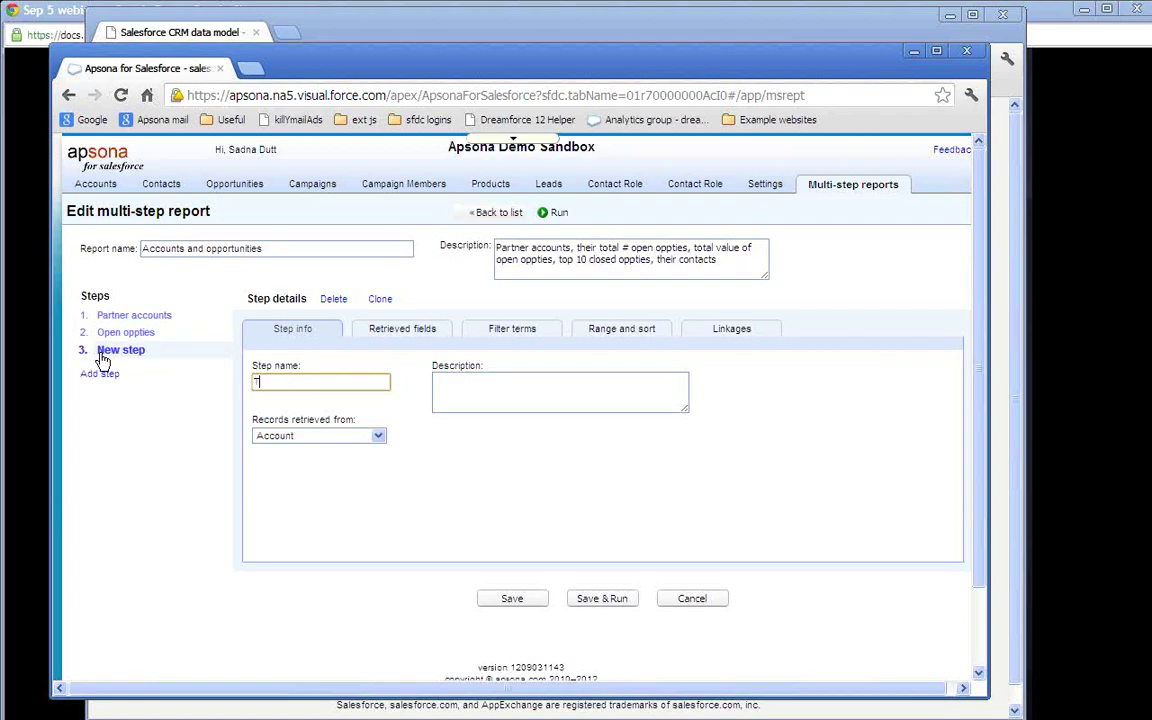
pyautogui.write('op 10 closed c')
pyautogui.write('ppts')
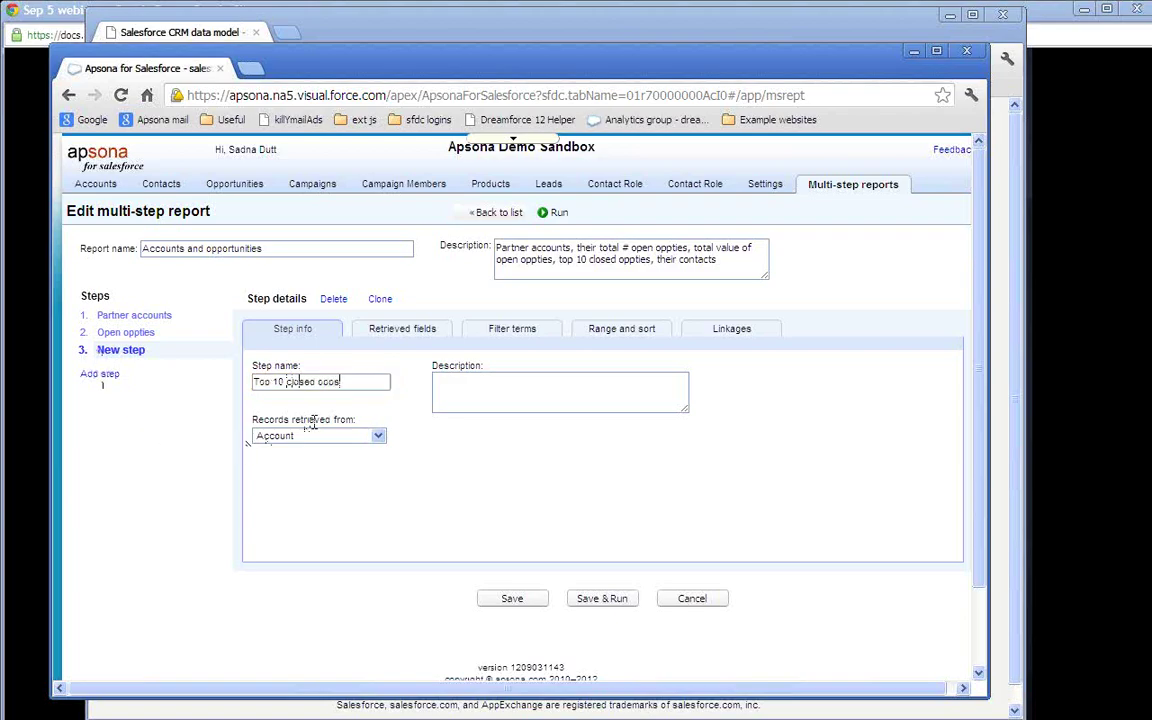
pyautogui.click(337, 442)
pyautogui.scroll(-8, 380, 605)
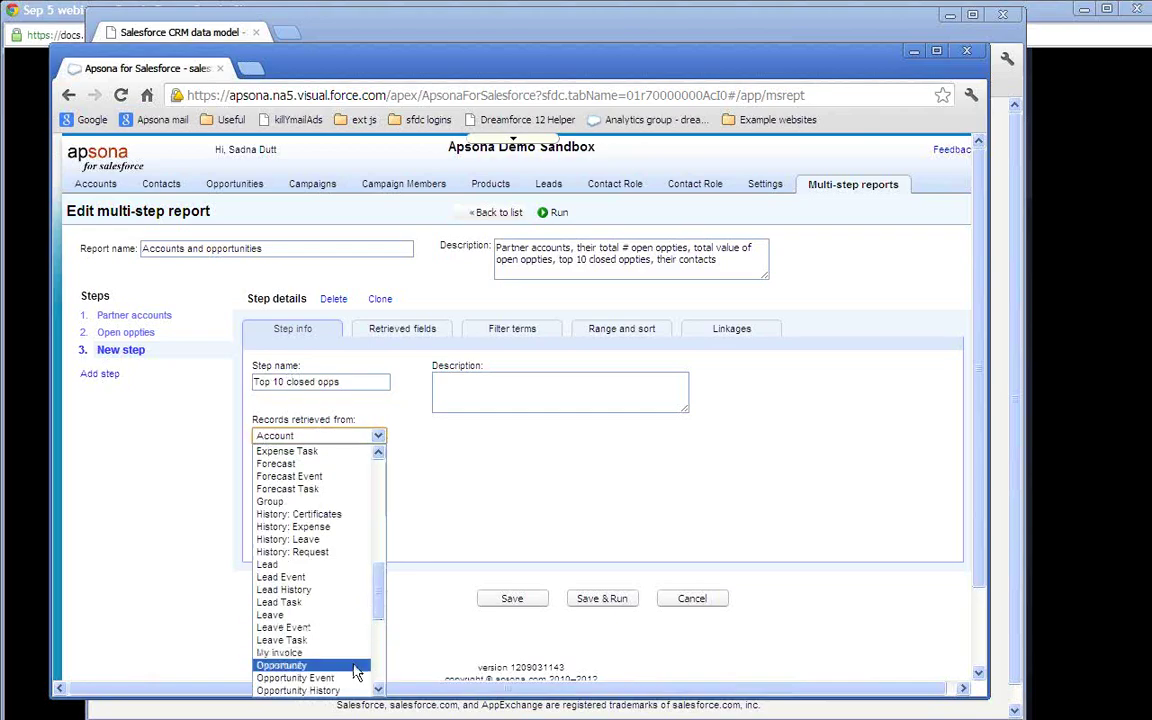
pyautogui.click(355, 668)
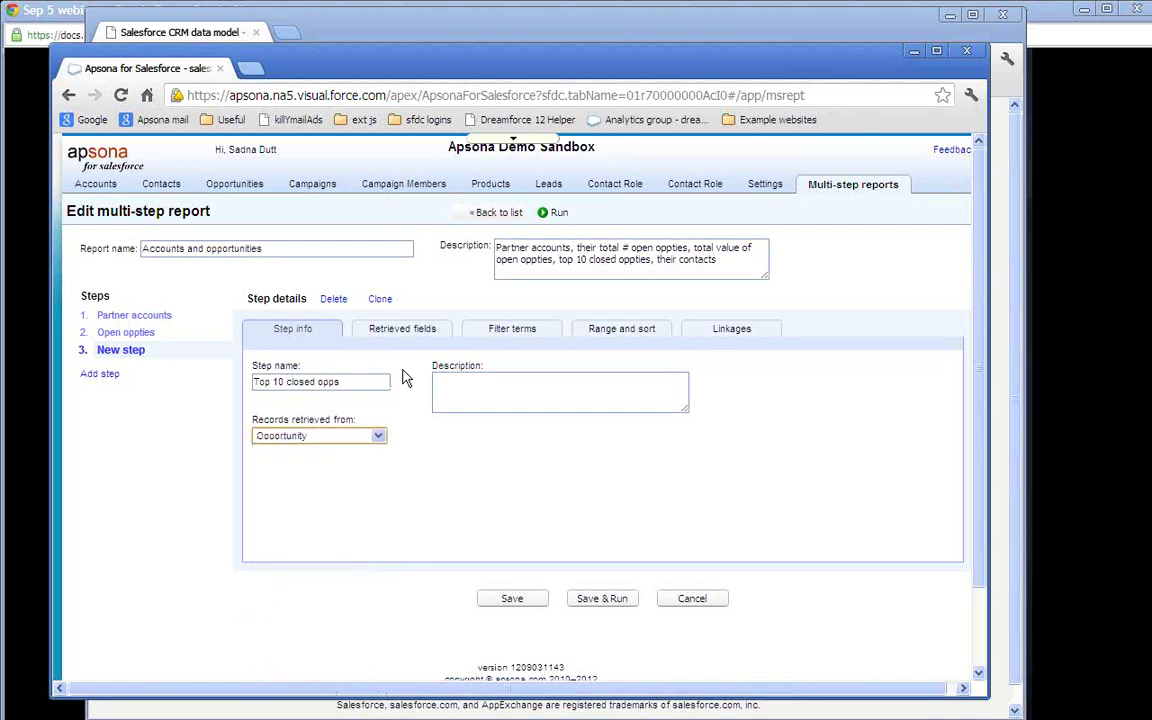
# Step: Add the Opportunity Amount, Close Date (as date) and Name to the step's retrieved fields, and move Name to the front
pyautogui.click(426, 340)
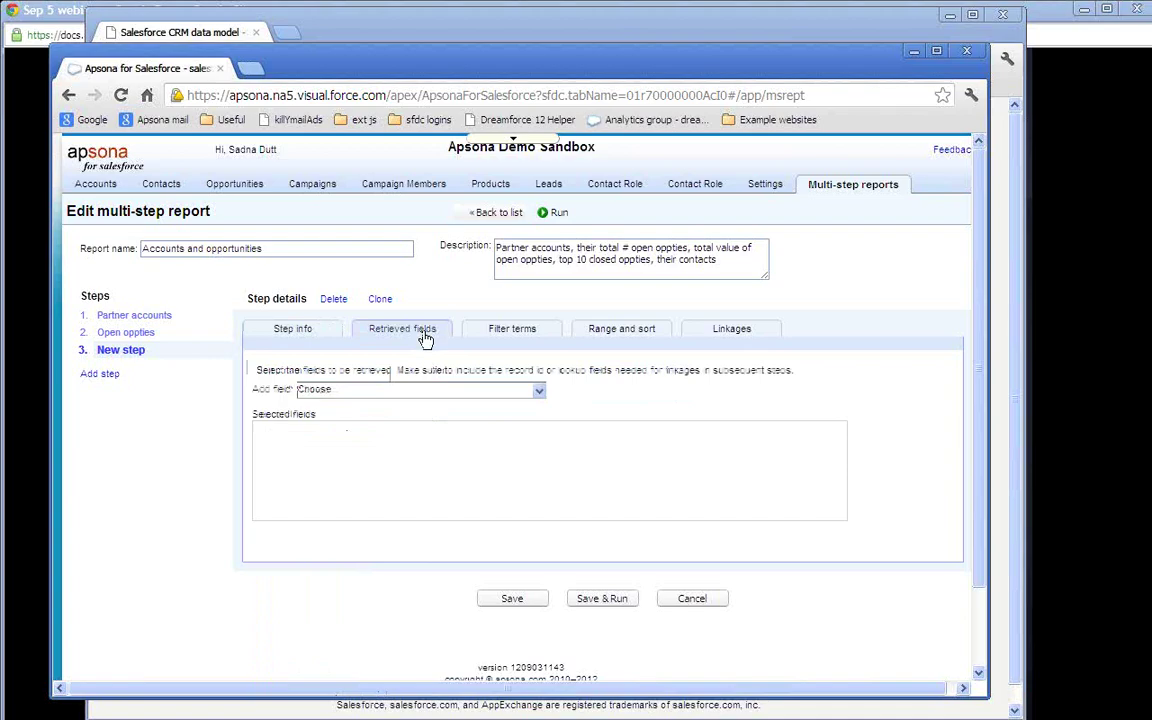
pyautogui.click(535, 393)
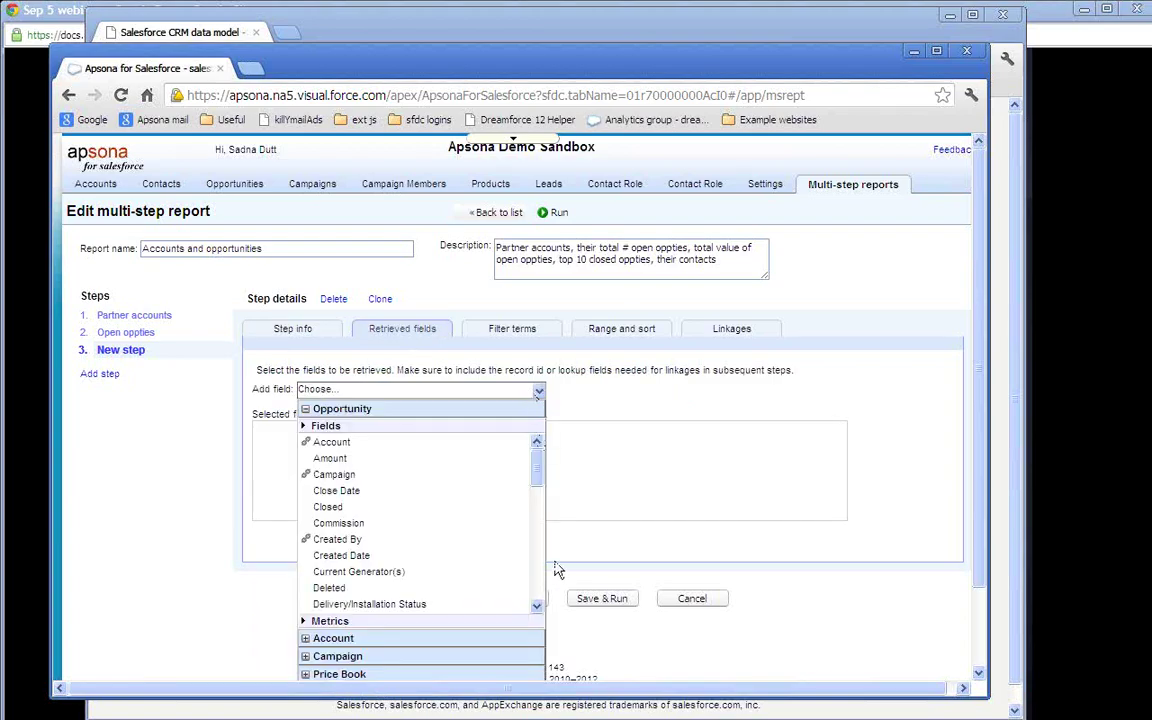
pyautogui.click(478, 460)
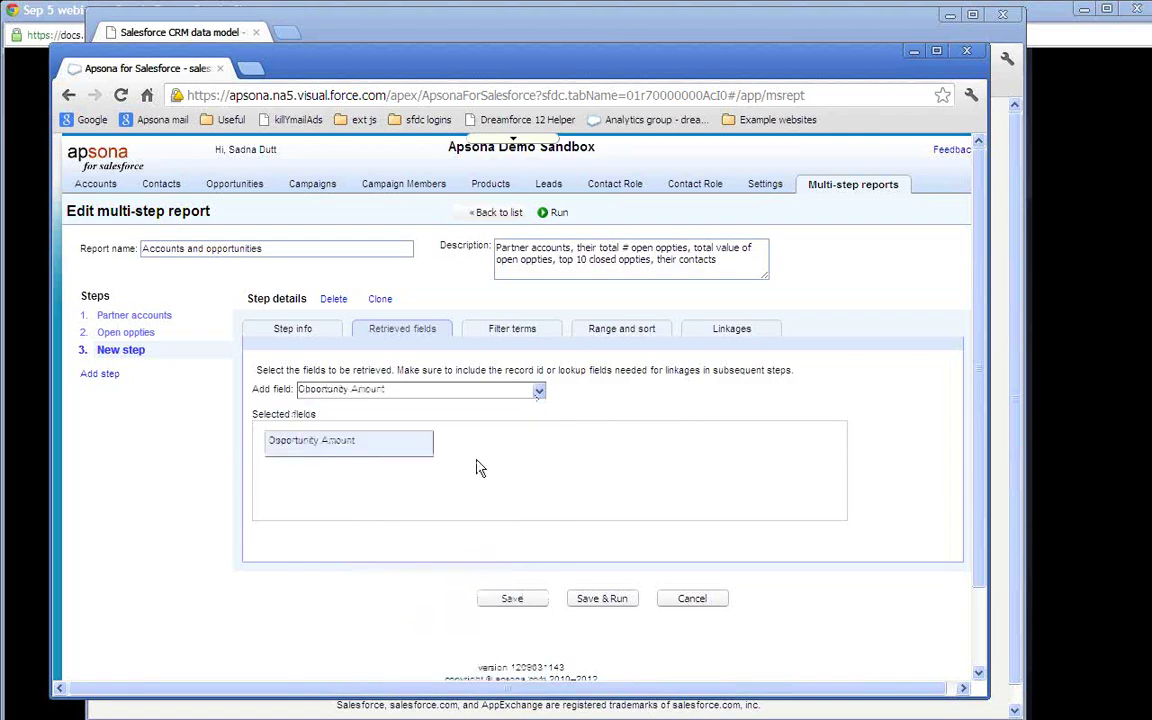
pyautogui.click(536, 392)
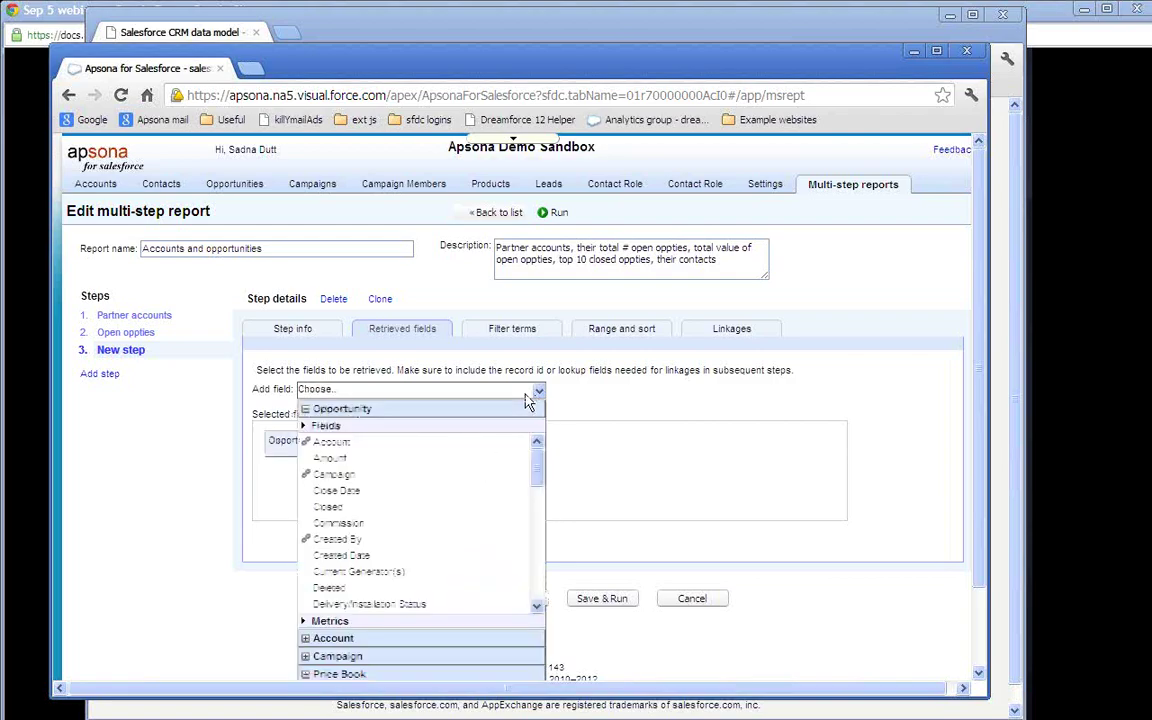
pyautogui.click(430, 493)
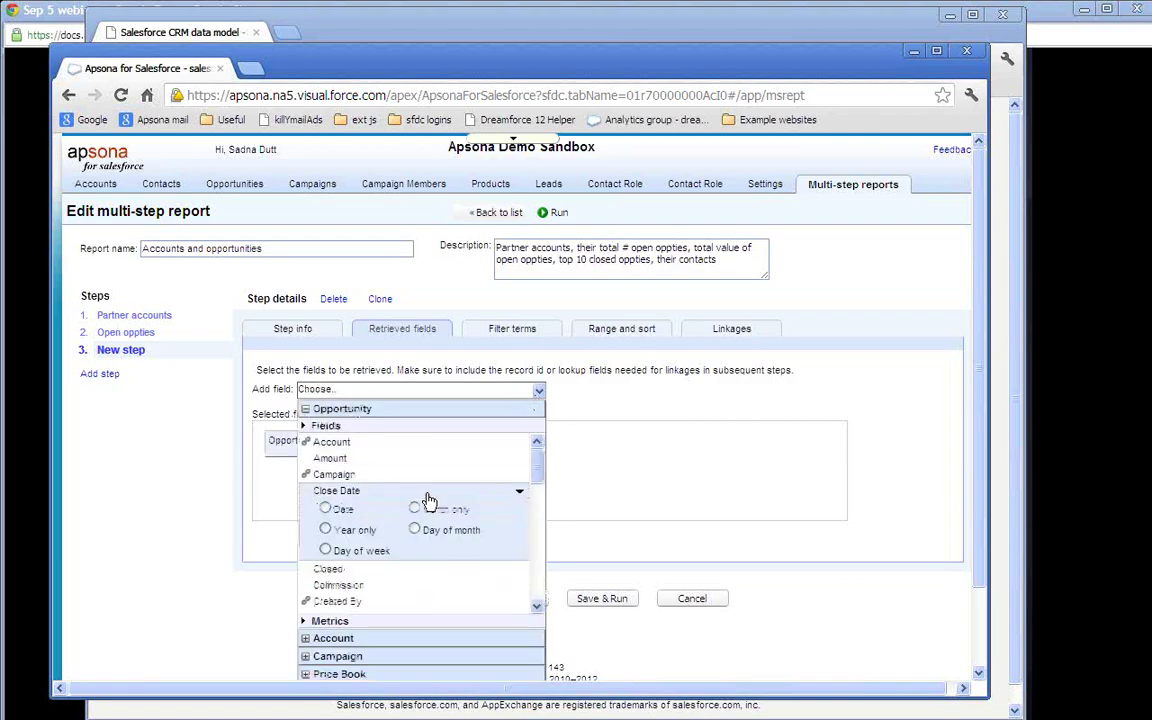
pyautogui.click(325, 510)
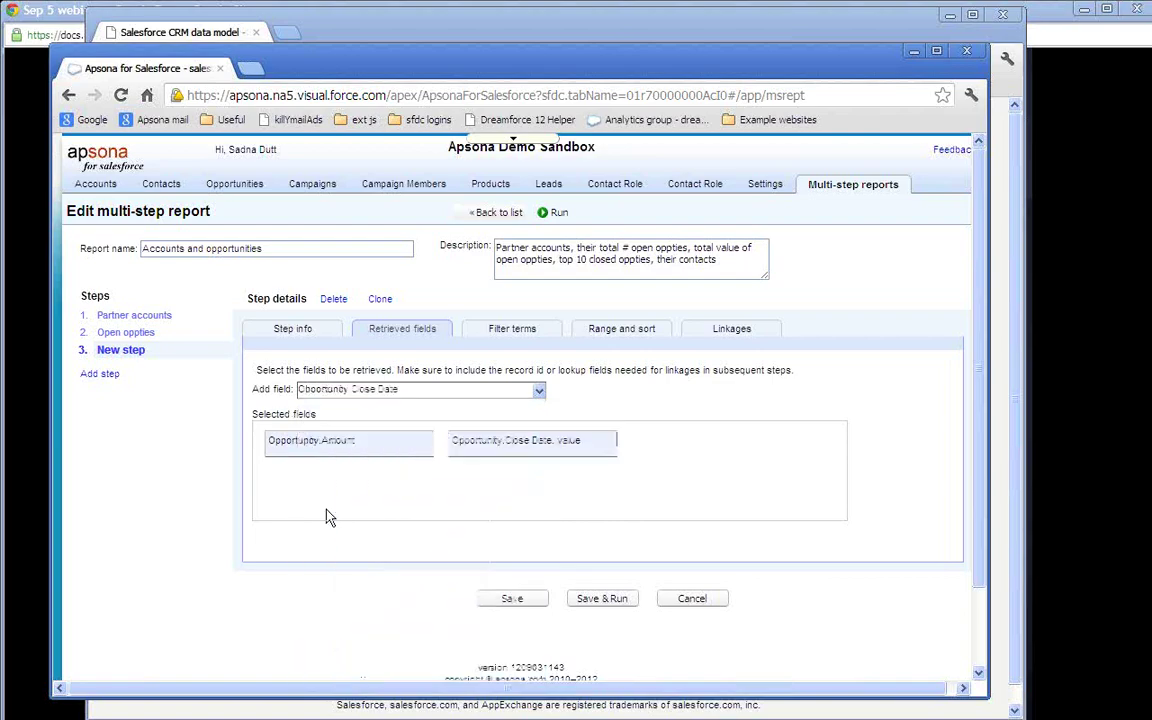
pyautogui.click(538, 393)
pyautogui.scroll(-5, 543, 600)
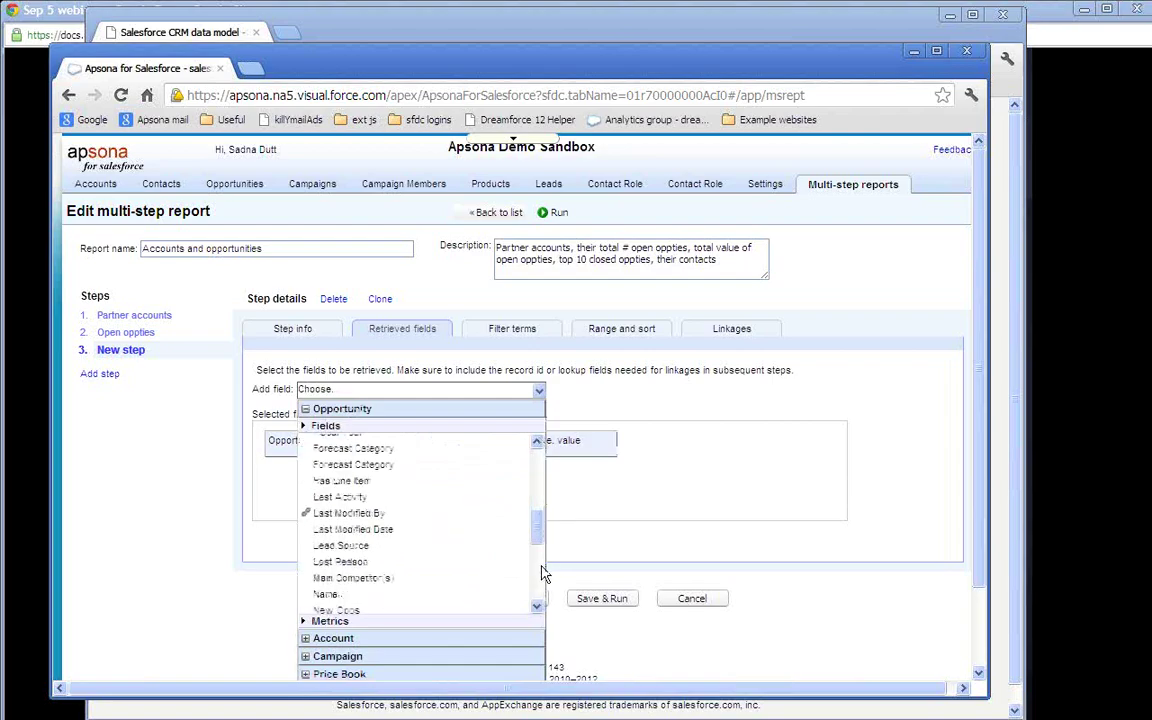
pyautogui.click(455, 594)
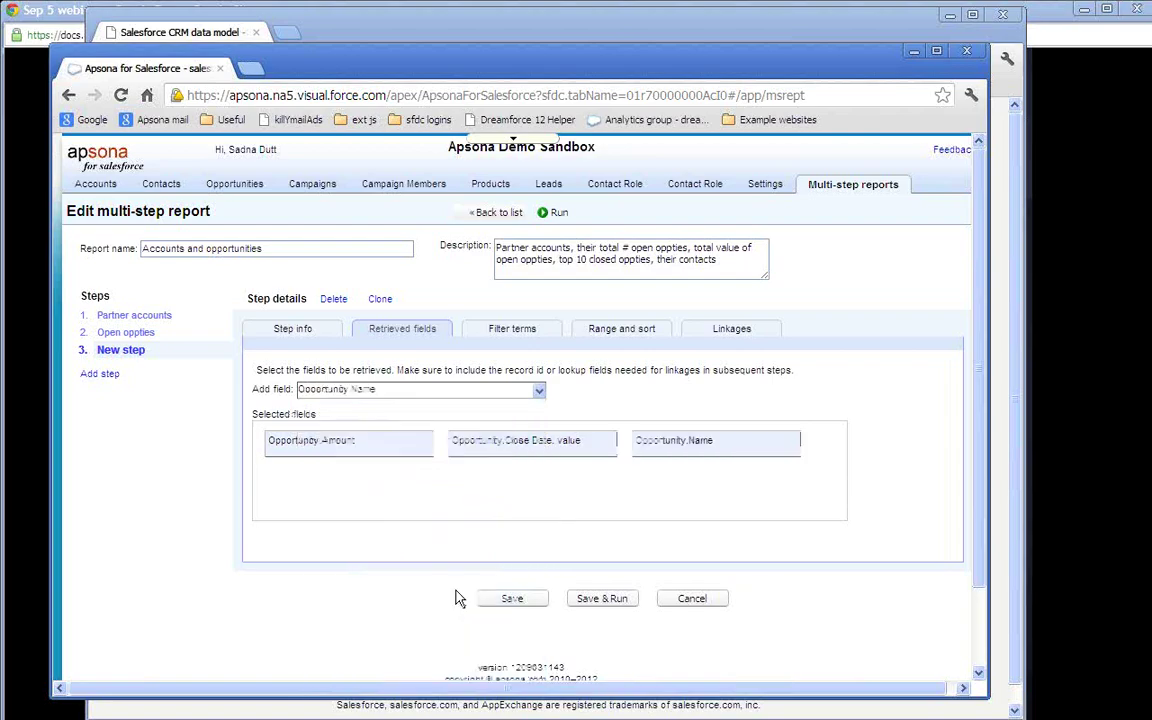
pyautogui.moveTo(650, 445); pyautogui.dragTo(278, 452)
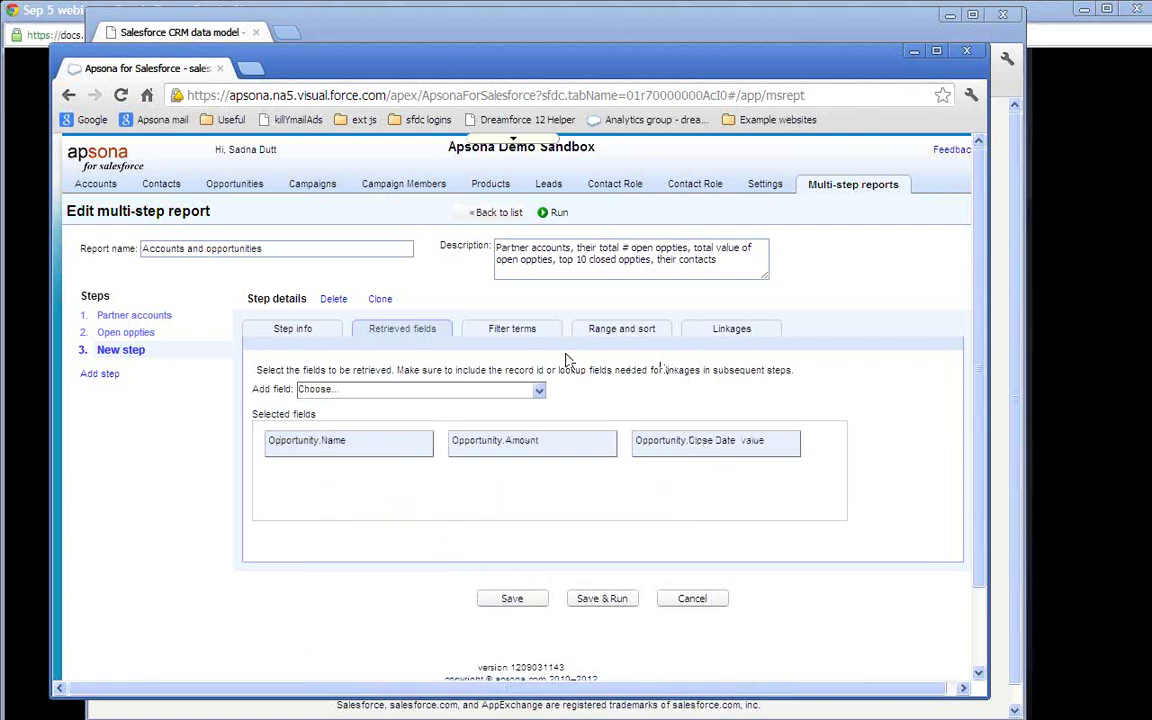
# Step: Add a filter term to the new step so that Opportunity Closed is Yes
pyautogui.click(544, 330)
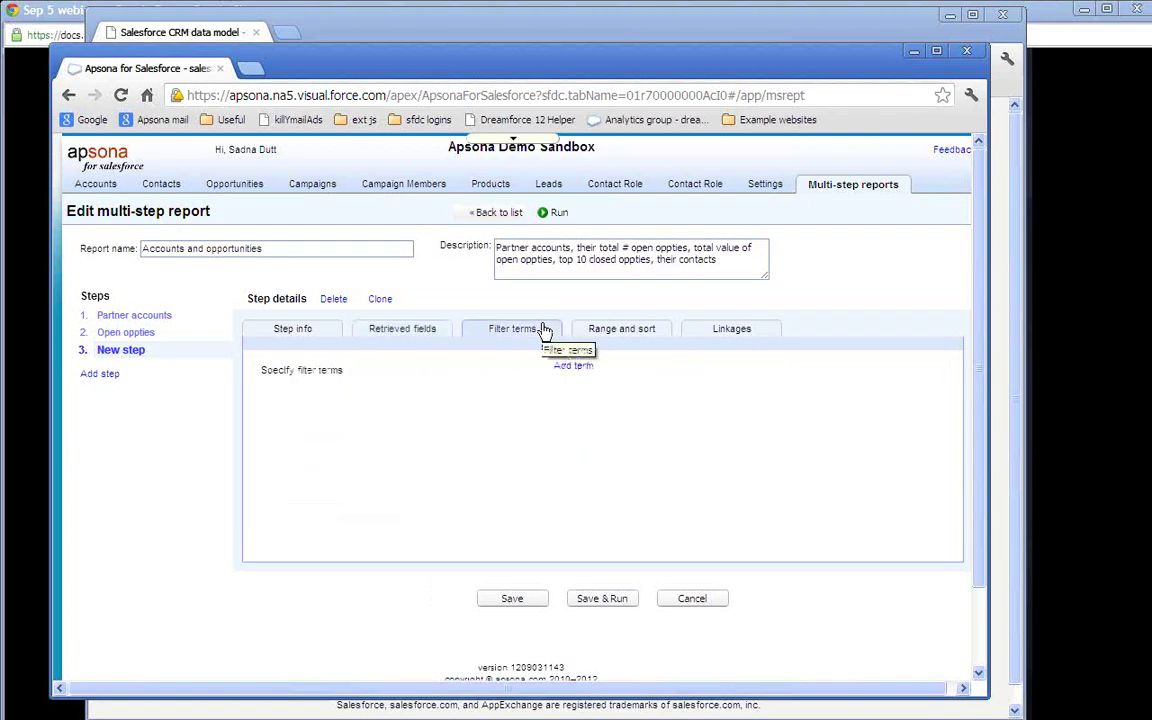
pyautogui.click(575, 369)
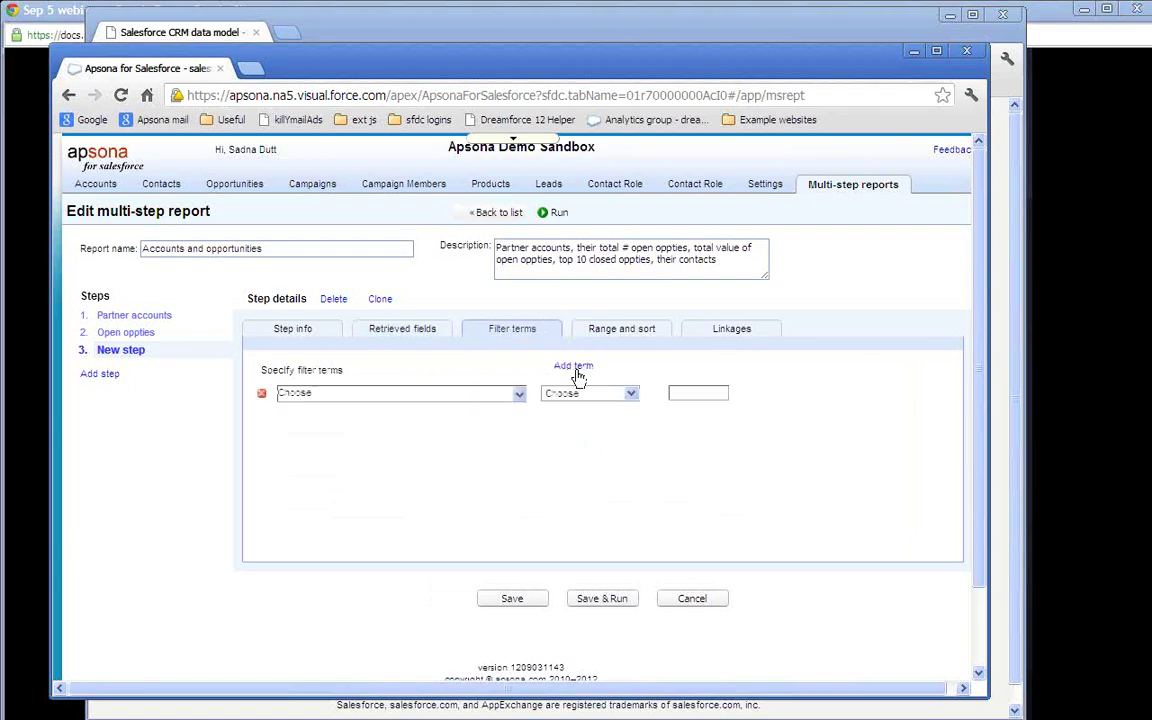
pyautogui.click(518, 393)
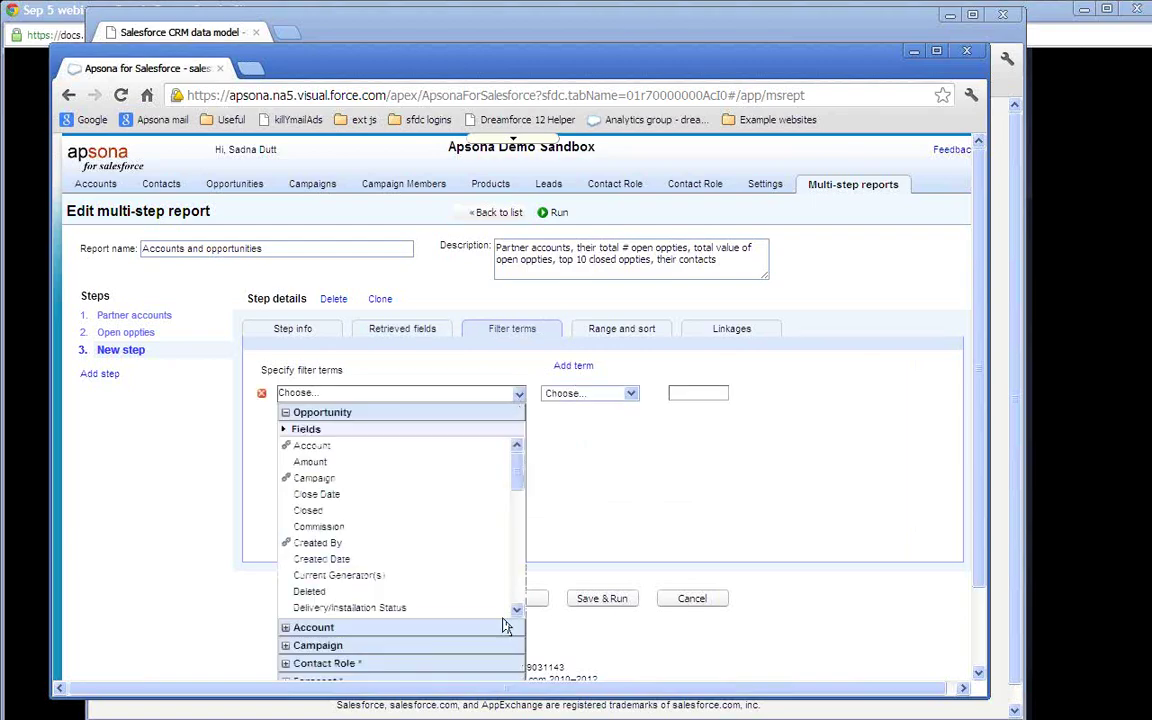
pyautogui.click(458, 512)
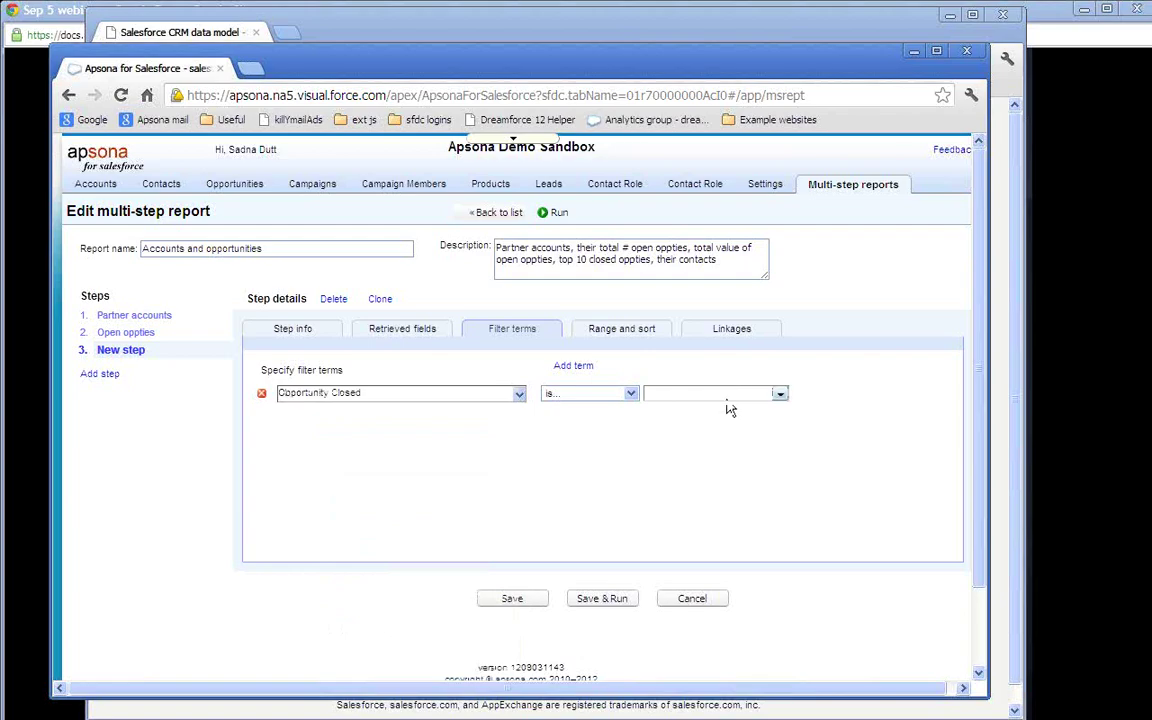
pyautogui.click(728, 396)
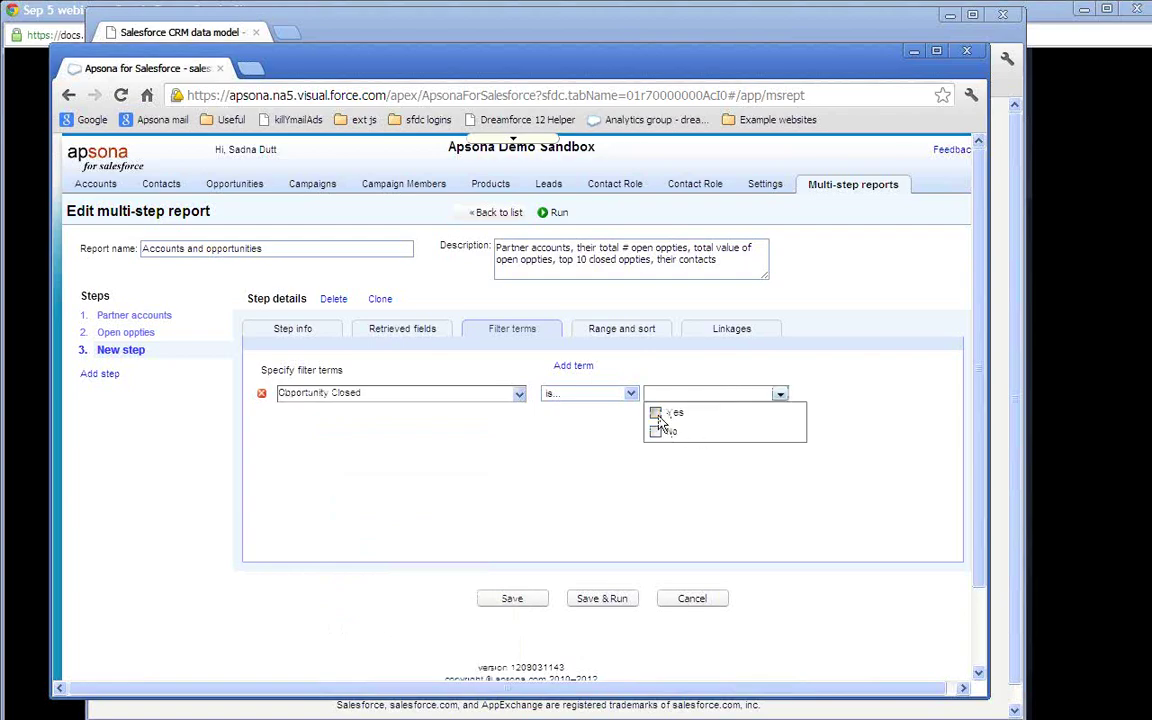
pyautogui.click(660, 413)
pyautogui.click(577, 461)
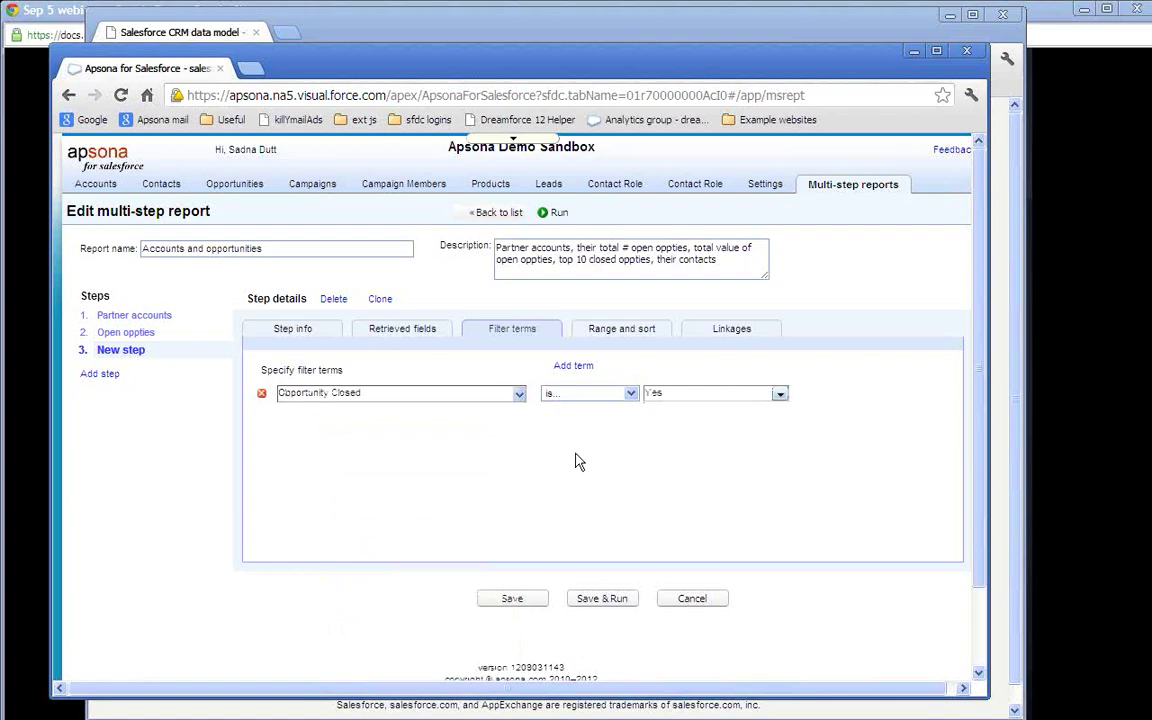
# Step: Limit the new step to the first 10 records when ranked by Amount descending
pyautogui.click(641, 336)
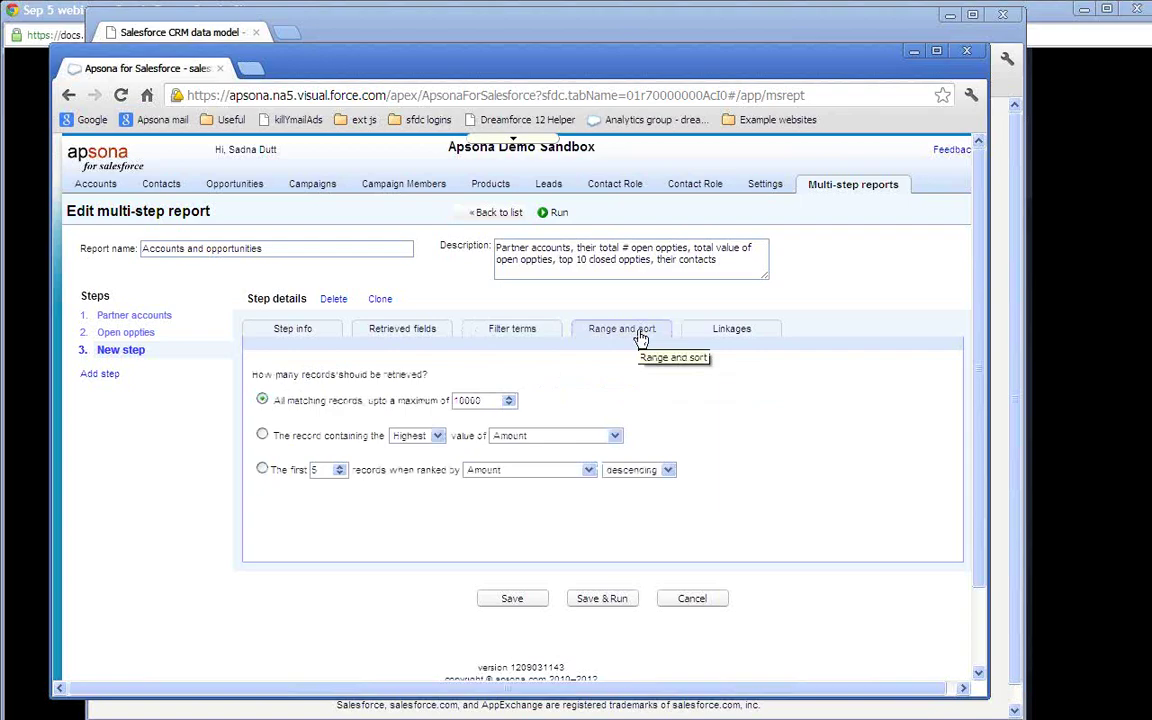
pyautogui.click(263, 471)
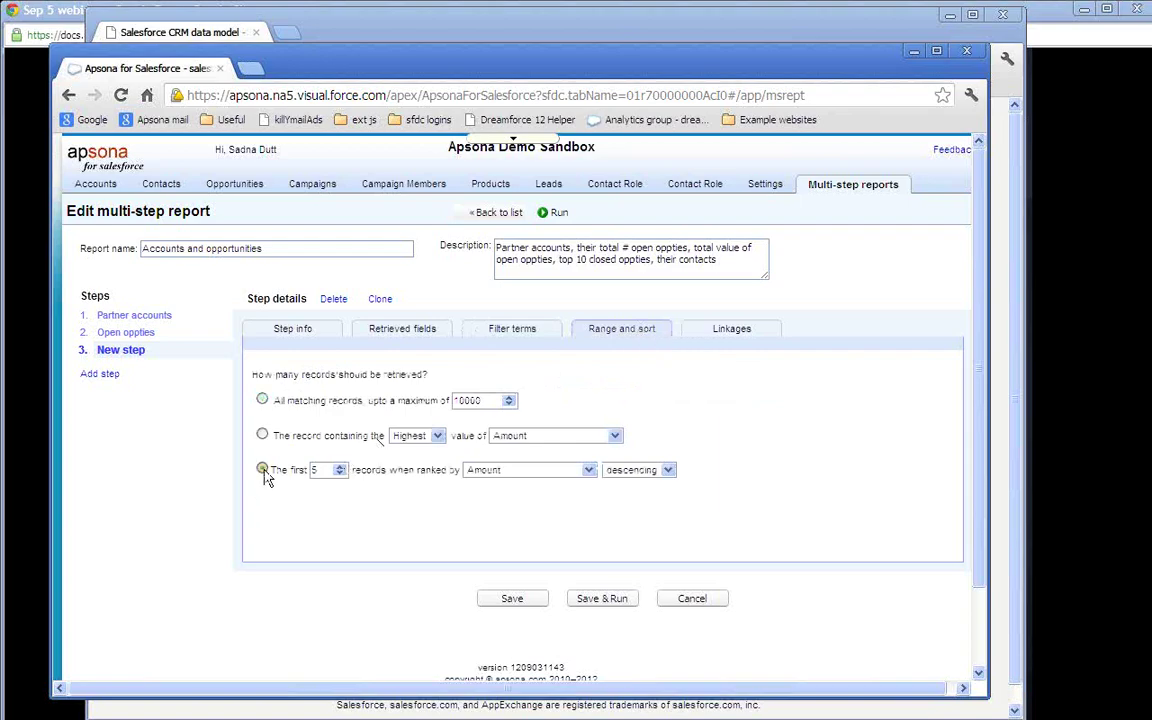
pyautogui.doubleClick(318, 470)
pyautogui.write('10')
pyautogui.click(545, 470)
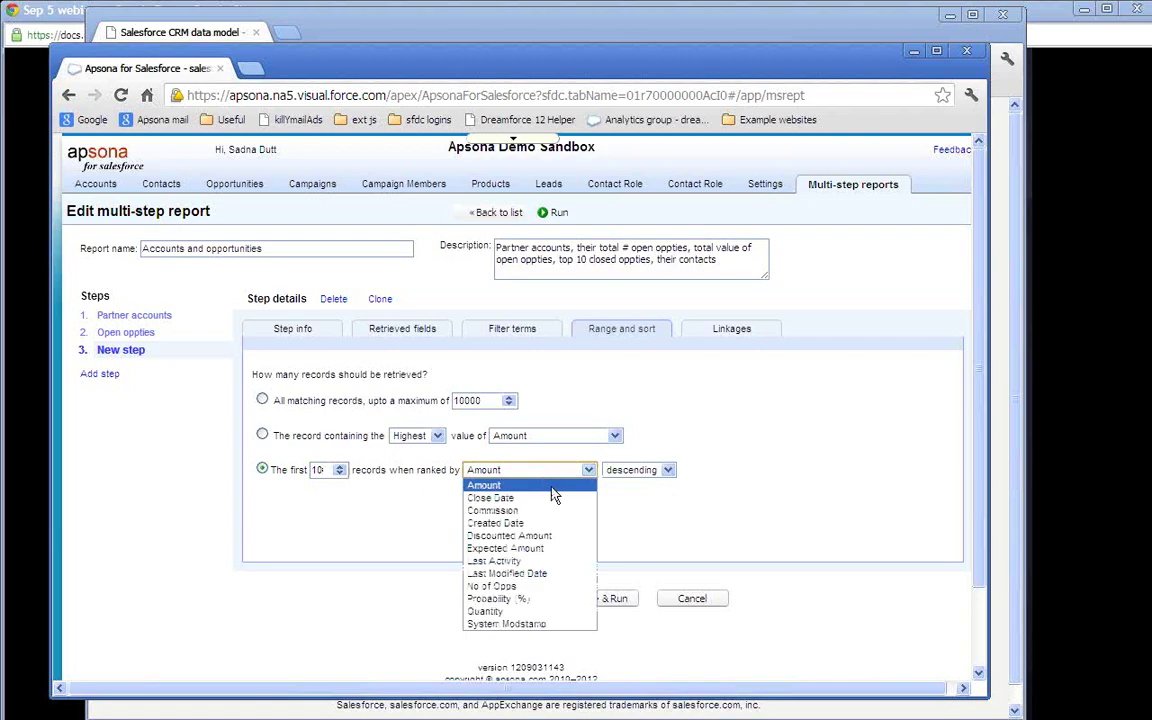
pyautogui.click(552, 489)
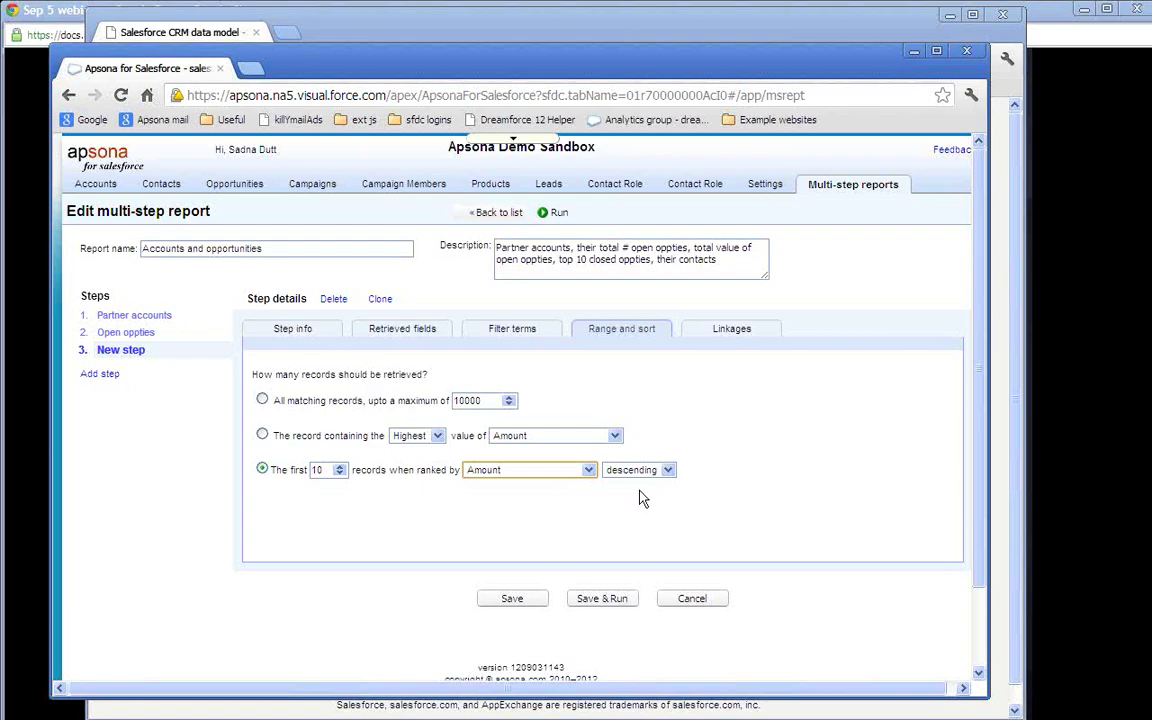
# Step: Check the new step's available linkages and add the Opportunity Account lookup to its retrieved fields
pyautogui.click(736, 334)
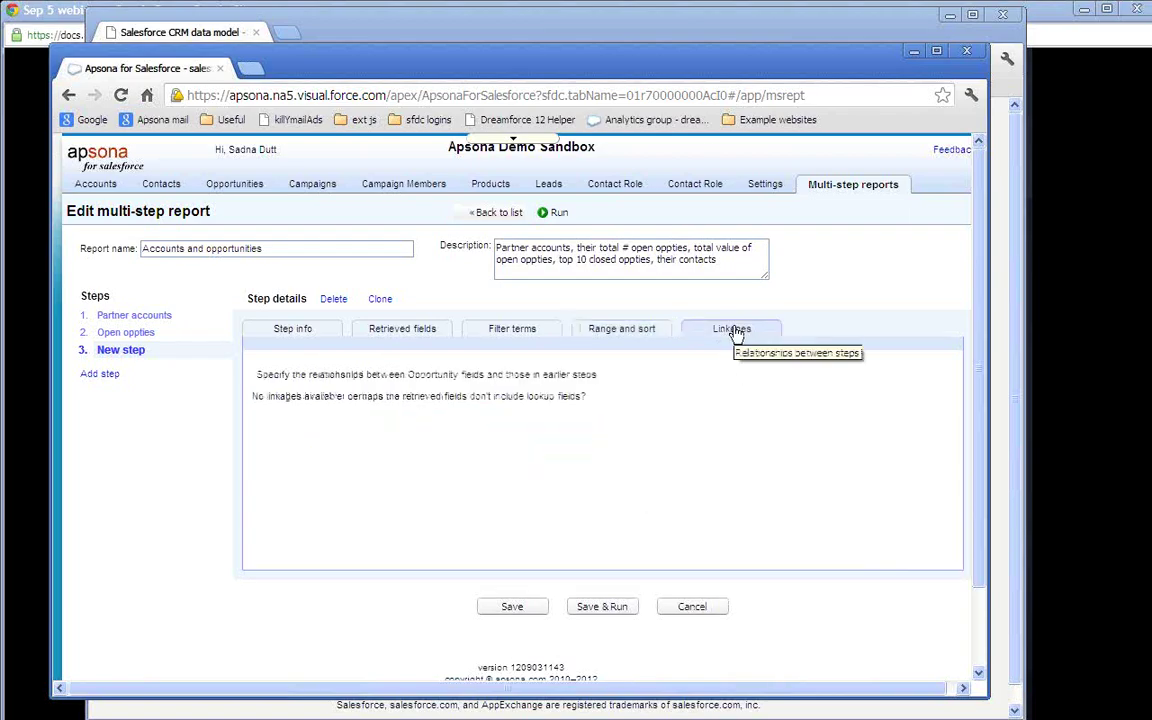
pyautogui.click(413, 331)
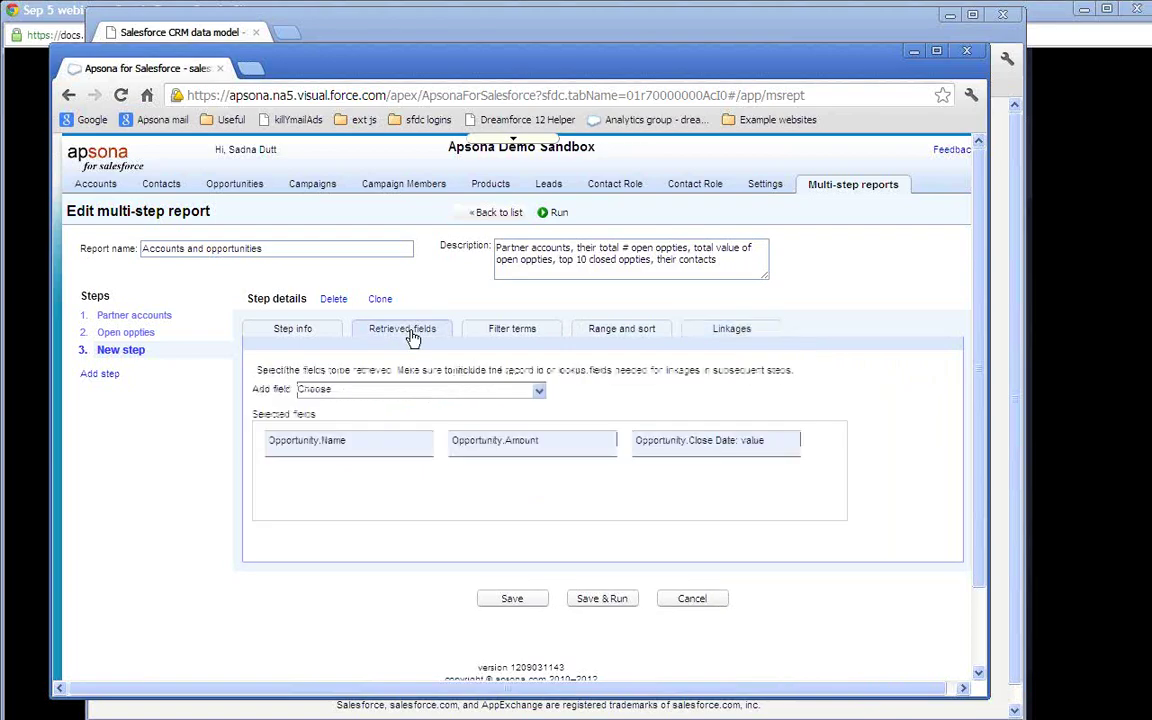
pyautogui.click(535, 393)
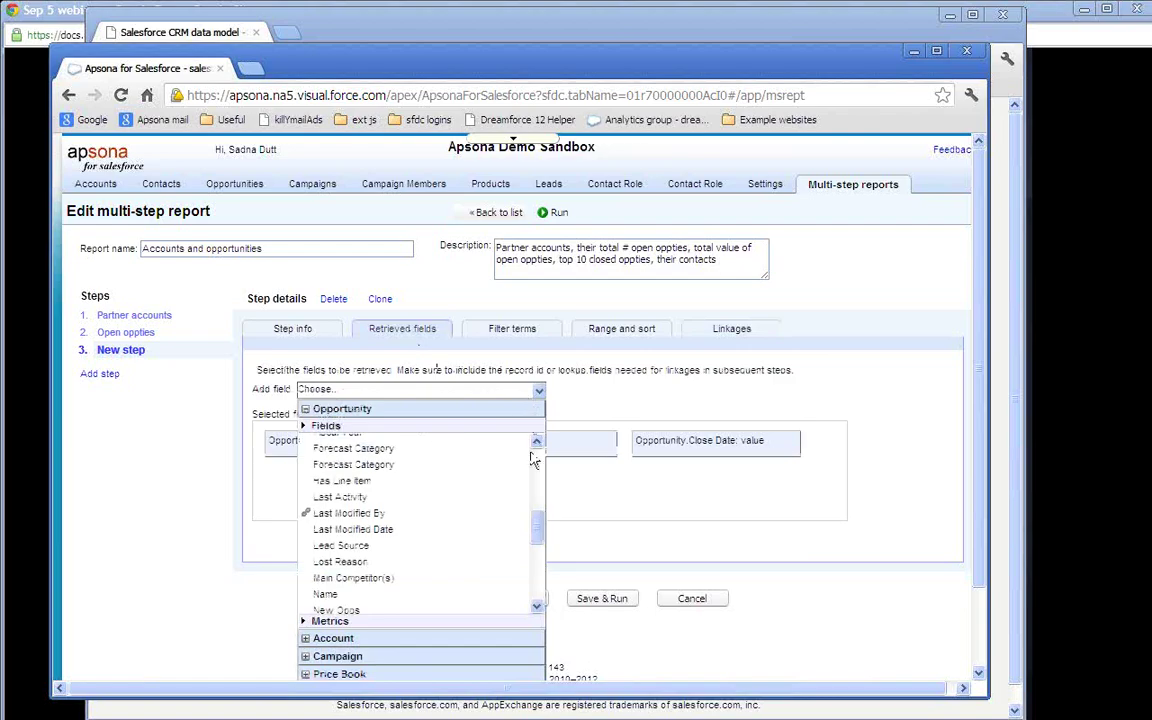
pyautogui.scroll(5, 537, 465)
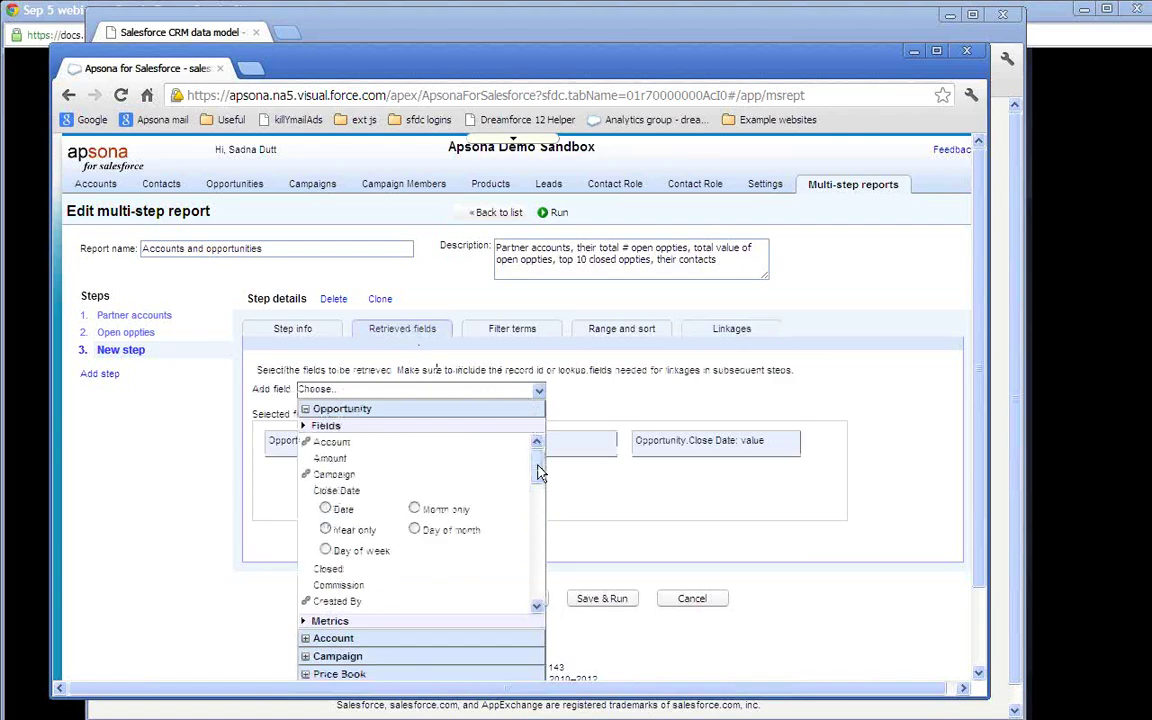
pyautogui.click(447, 447)
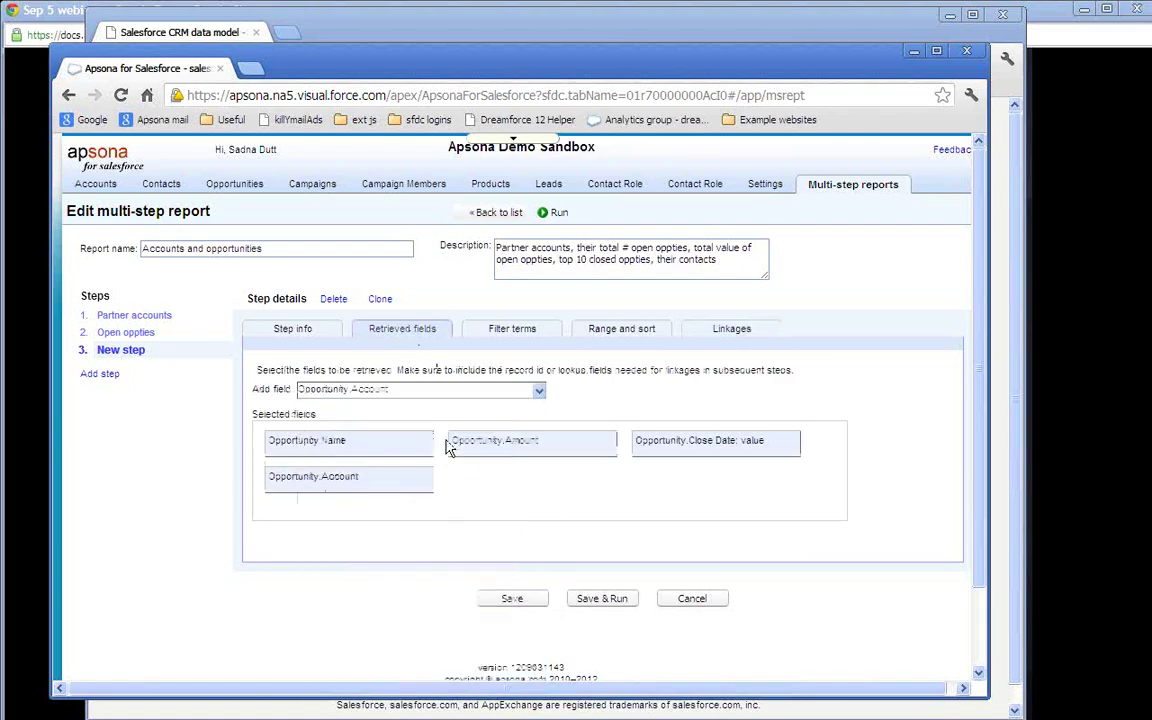
# Step: Link the new step so Opportunity Account matches the Partner accounts Account ID, and save and run the report
pyautogui.click(738, 333)
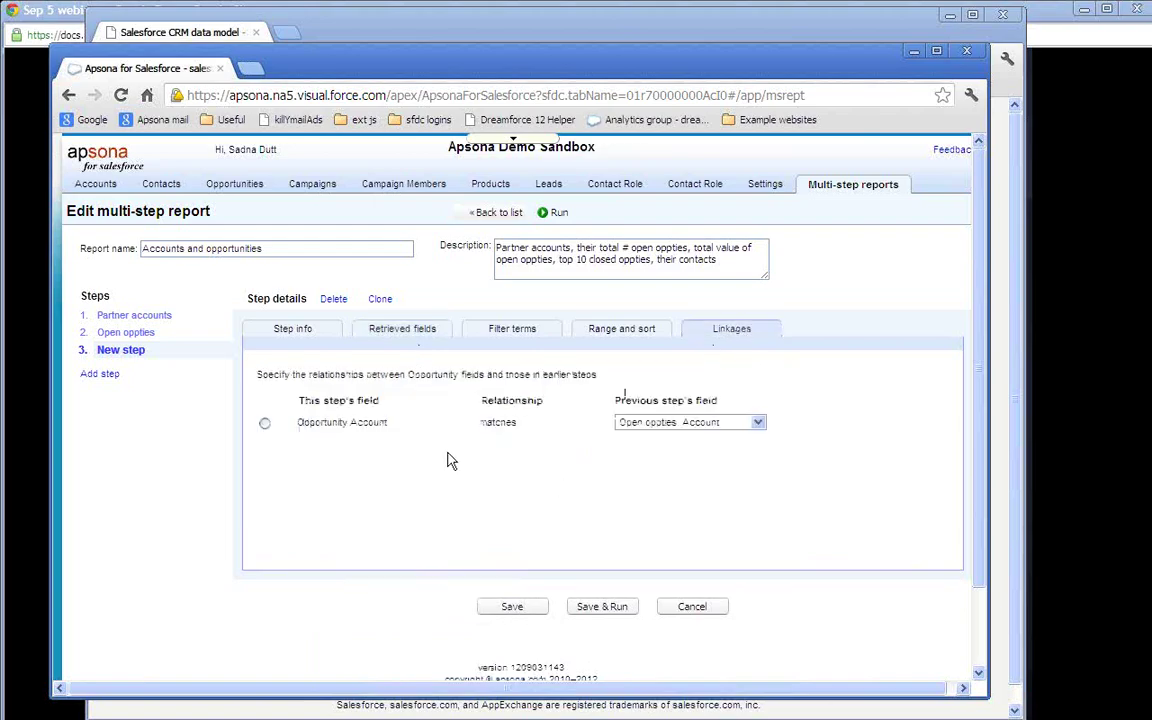
pyautogui.click(265, 424)
pyautogui.click(700, 424)
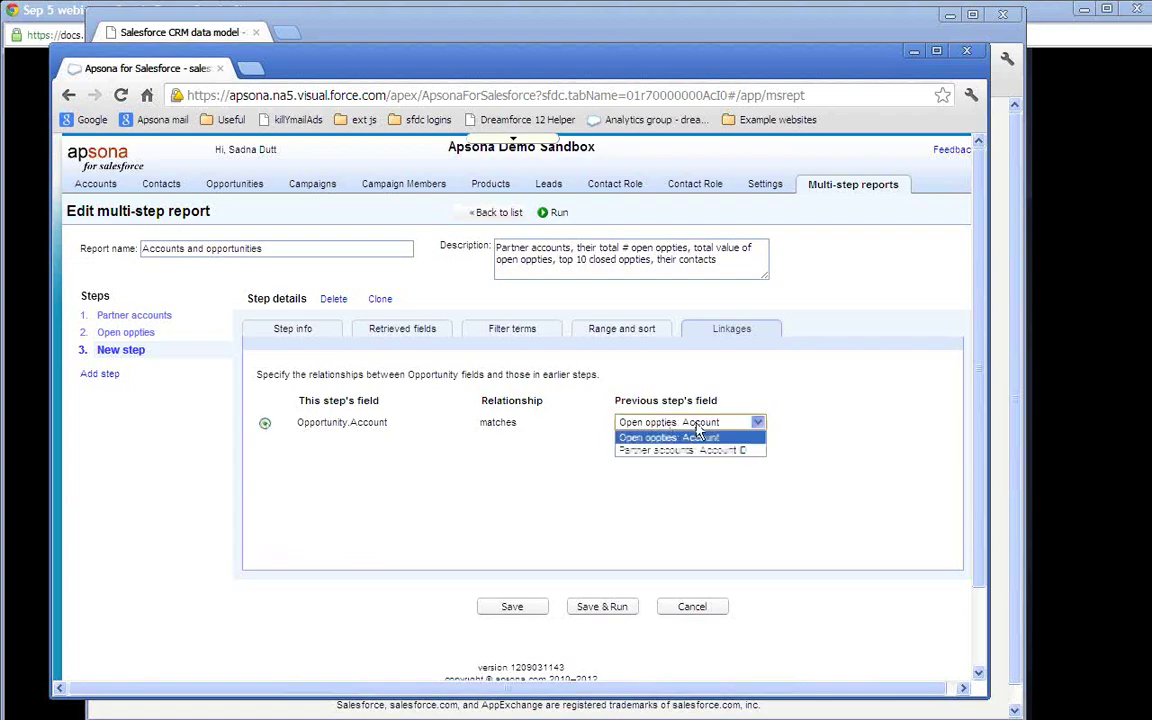
pyautogui.click(722, 445)
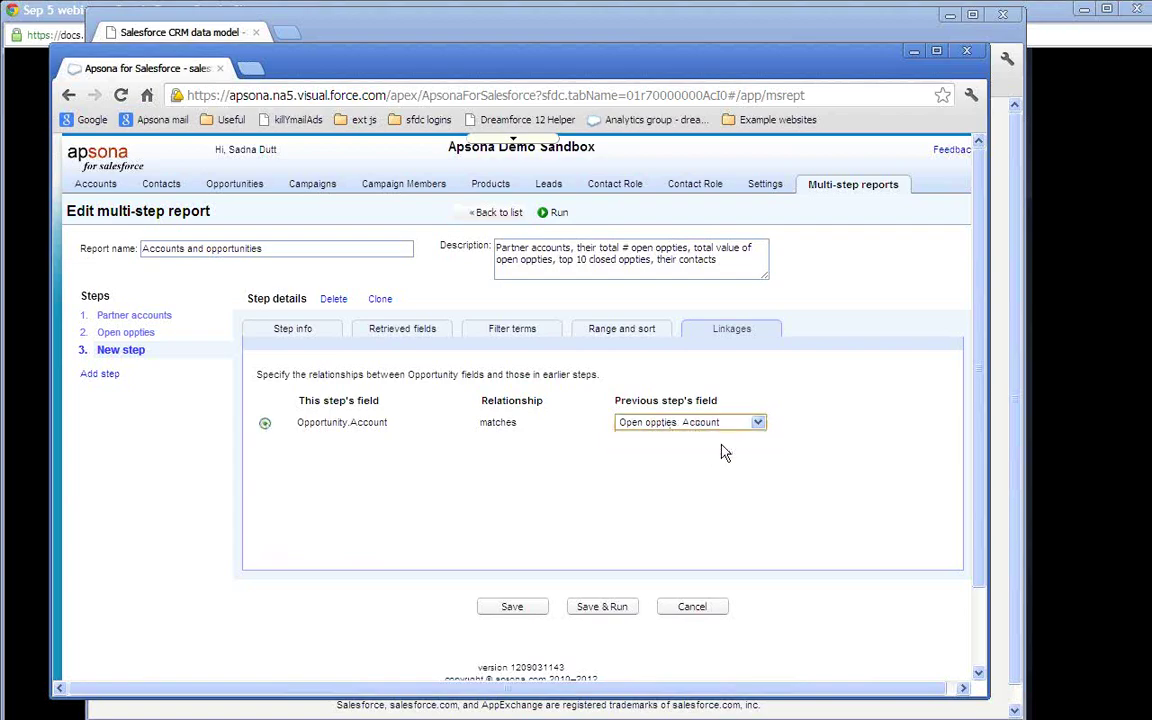
pyautogui.click(718, 424)
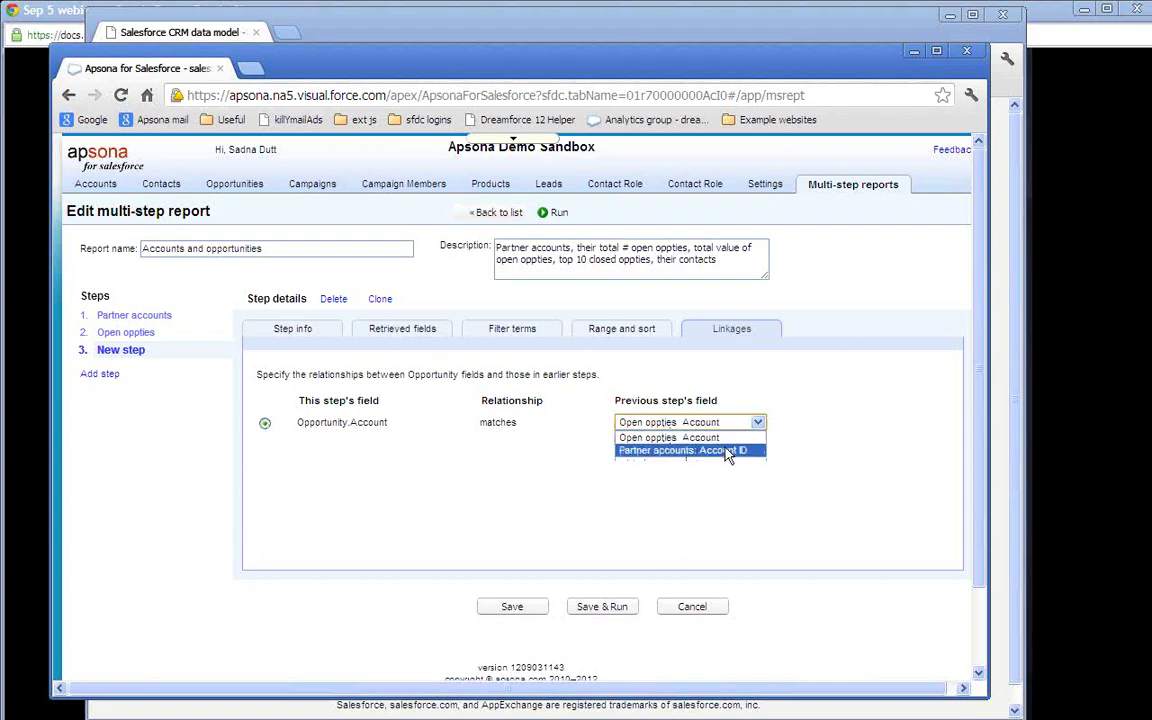
pyautogui.click(729, 452)
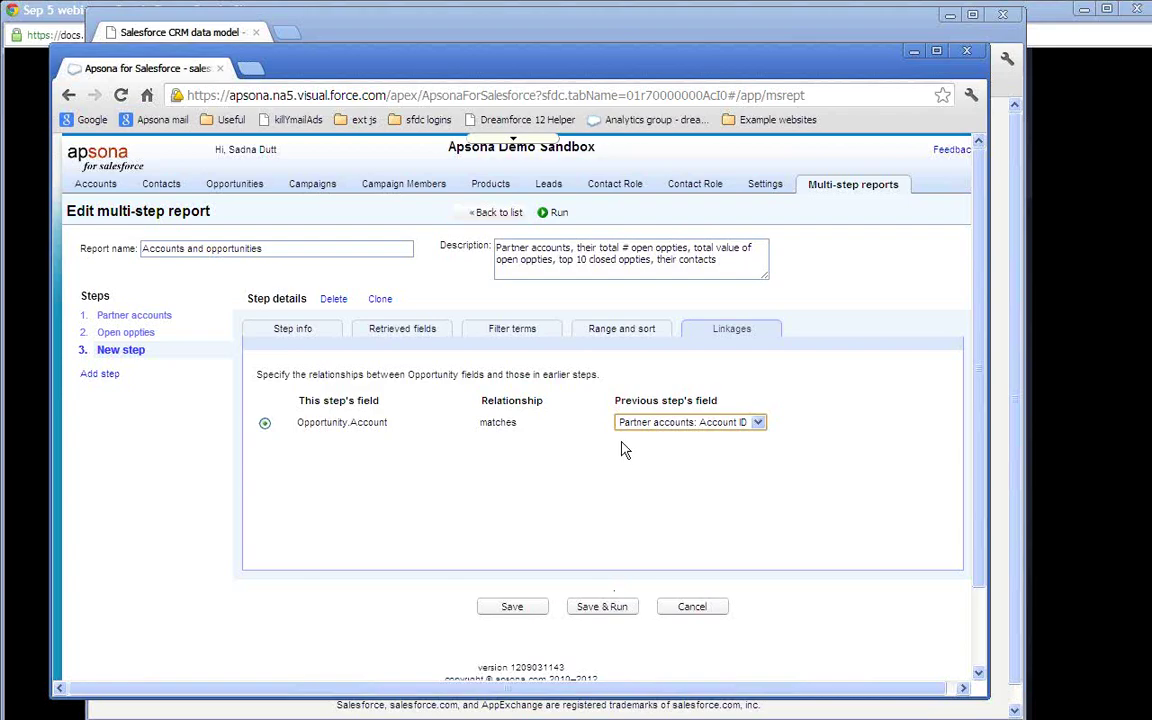
pyautogui.click(609, 614)
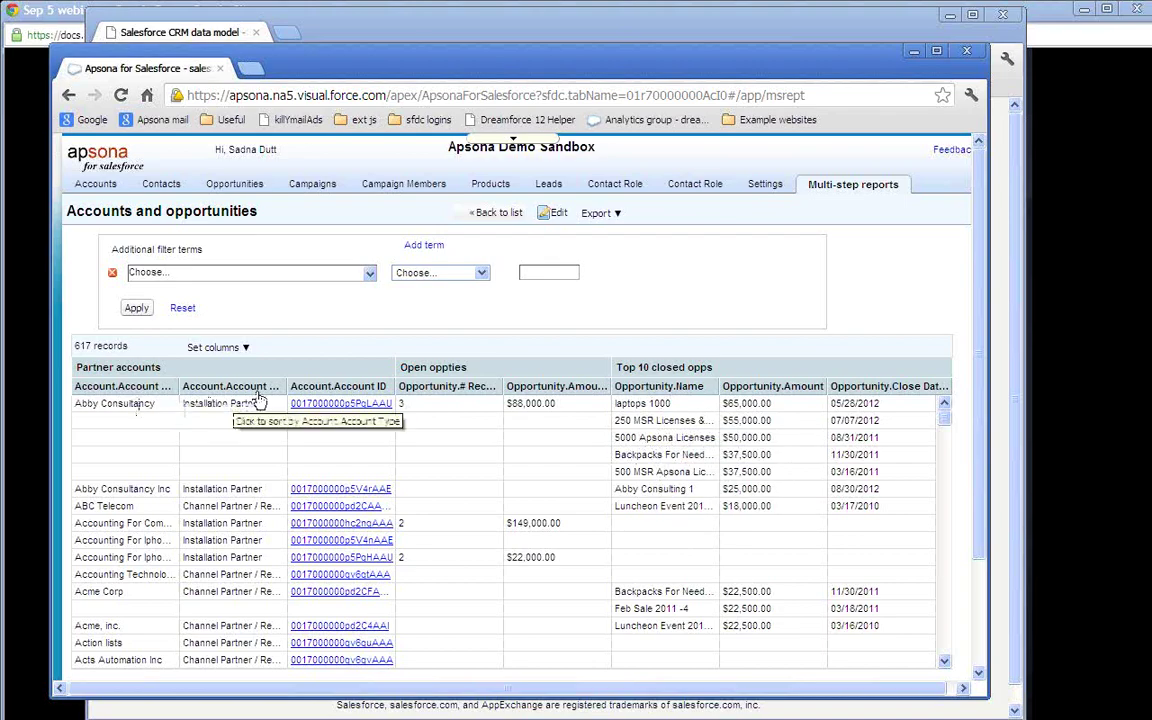
# Step: Reopen the Accounts and opportunities report for editing and add a fourth step named Related contacts
pyautogui.doubleClick(682, 367)
pyautogui.click(924, 323)
pyautogui.click(556, 215)
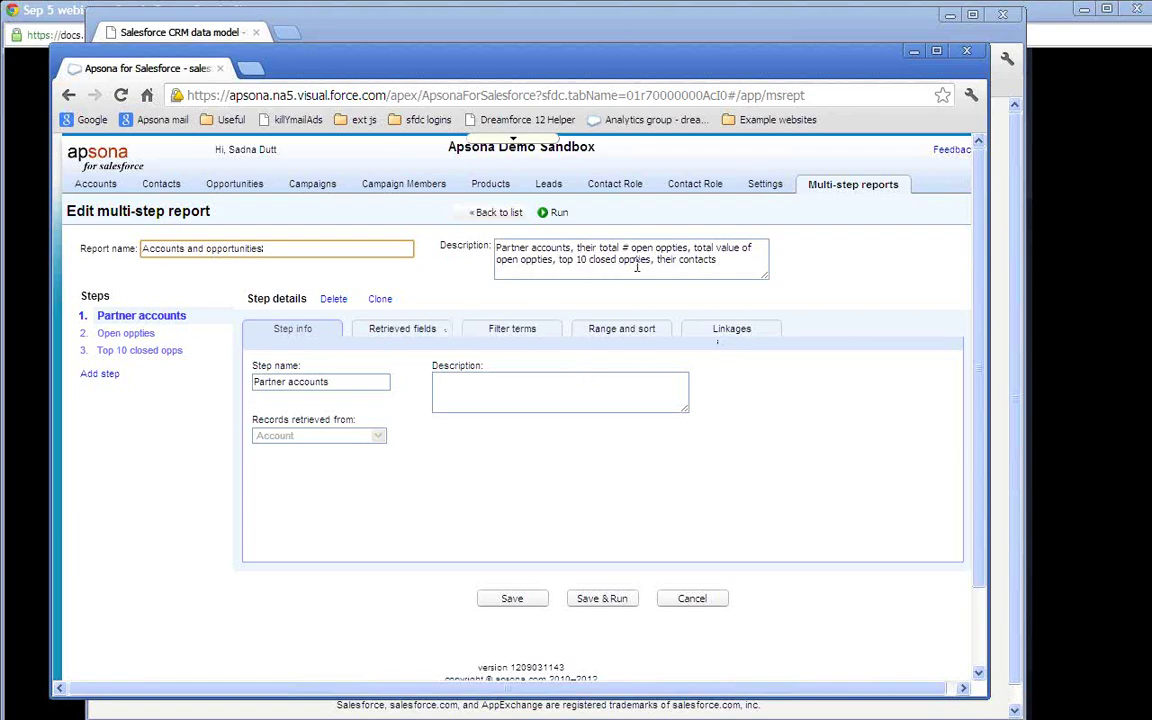
pyautogui.moveTo(656, 260); pyautogui.dragTo(721, 259)
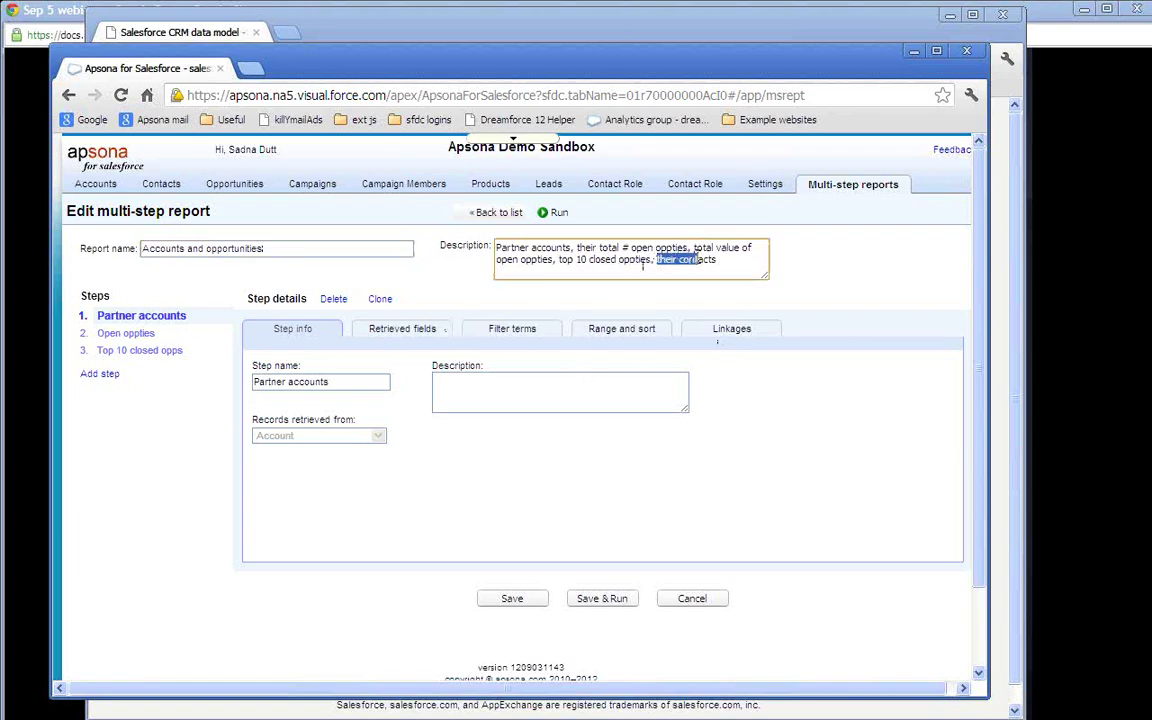
pyautogui.click(721, 259)
pyautogui.click(107, 375)
pyautogui.write('Rela')
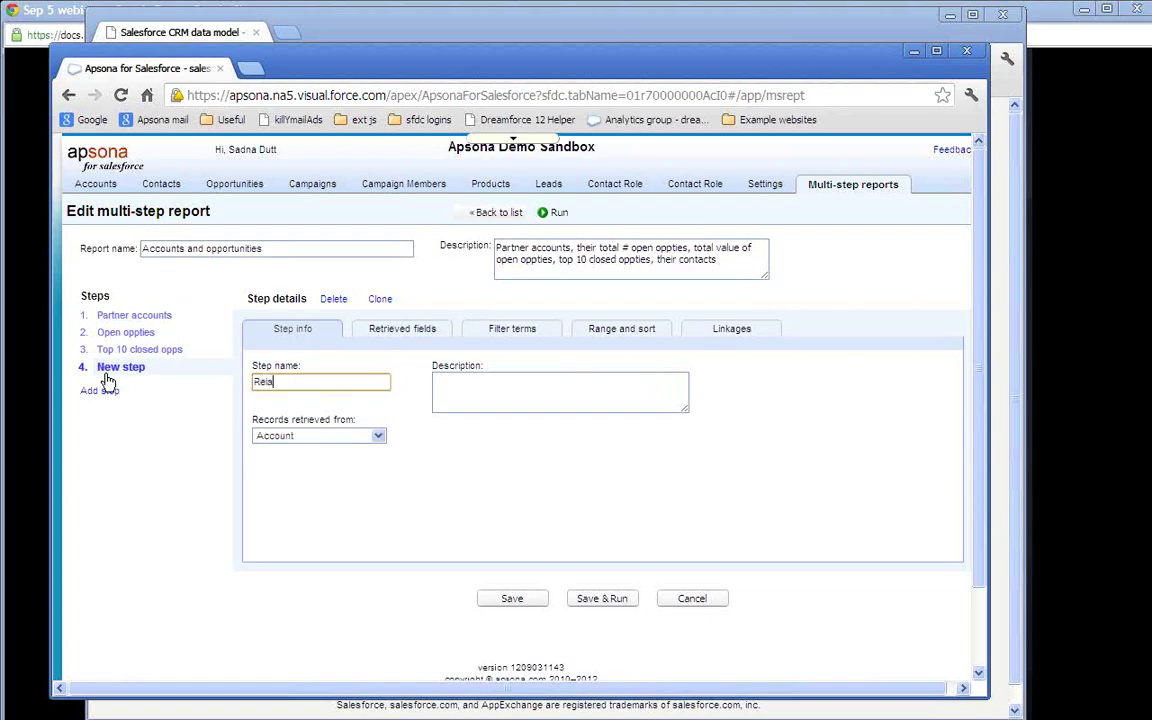
pyautogui.write('ted contacts')
# Step: Consult the Salesforce CRM data model diagram for the object joining contacts to opportunities, and retrieve the new step's records from Contact Role
pyautogui.hotkey('alt', 'Tab')
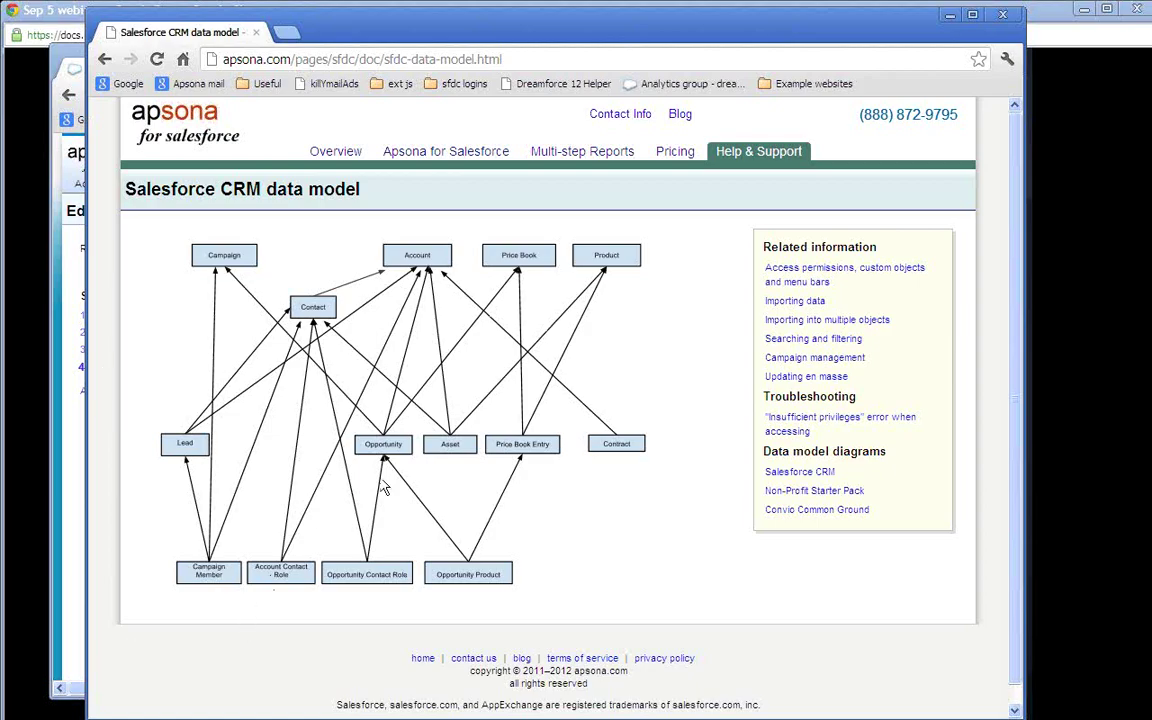
pyautogui.hotkey('ctrl', '+')
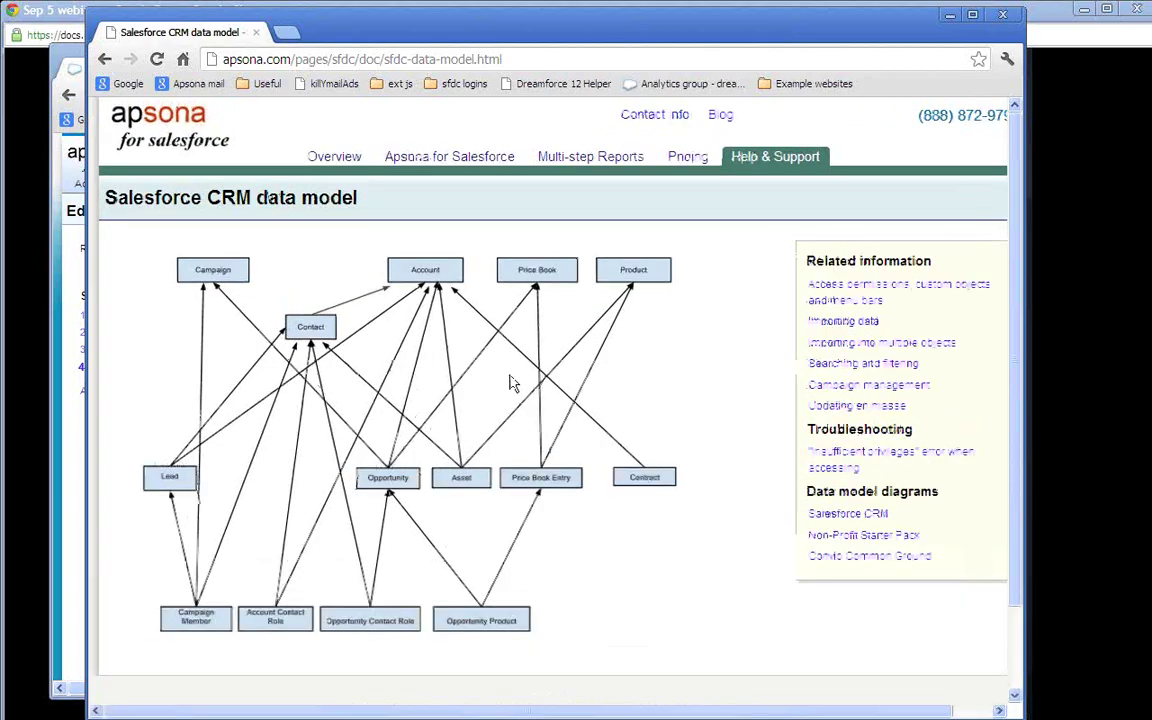
pyautogui.hotkey('ctrl', '+')
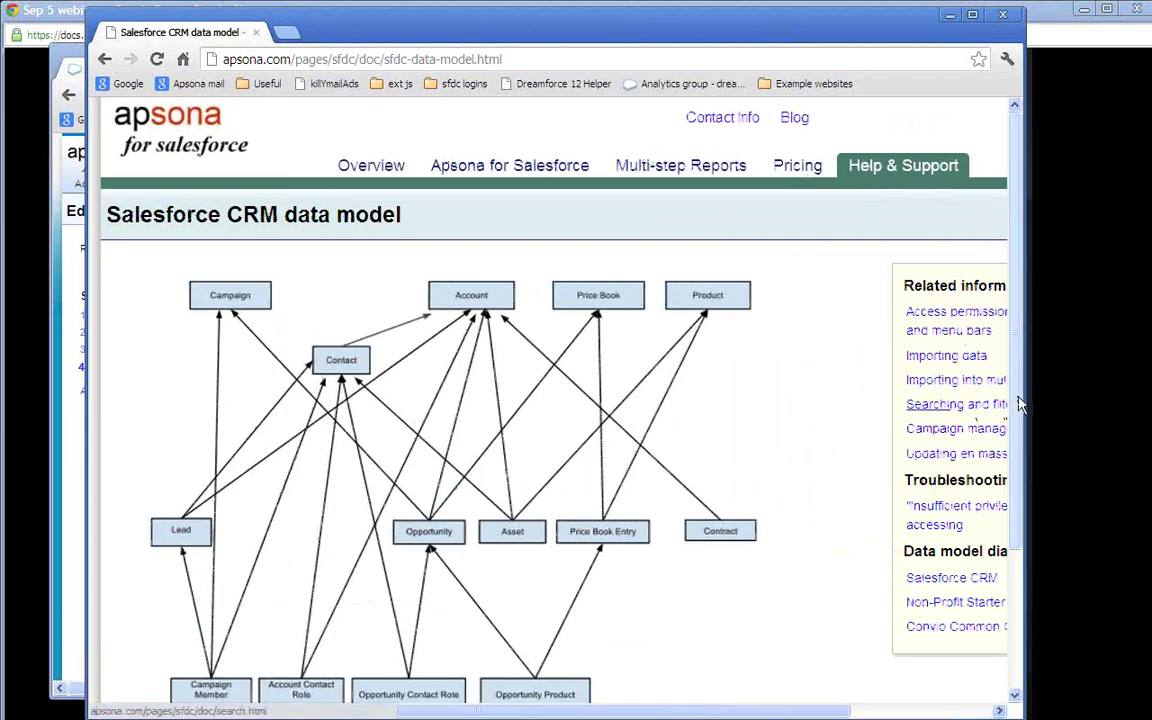
pyautogui.moveTo(1018, 397); pyautogui.dragTo(1016, 442)
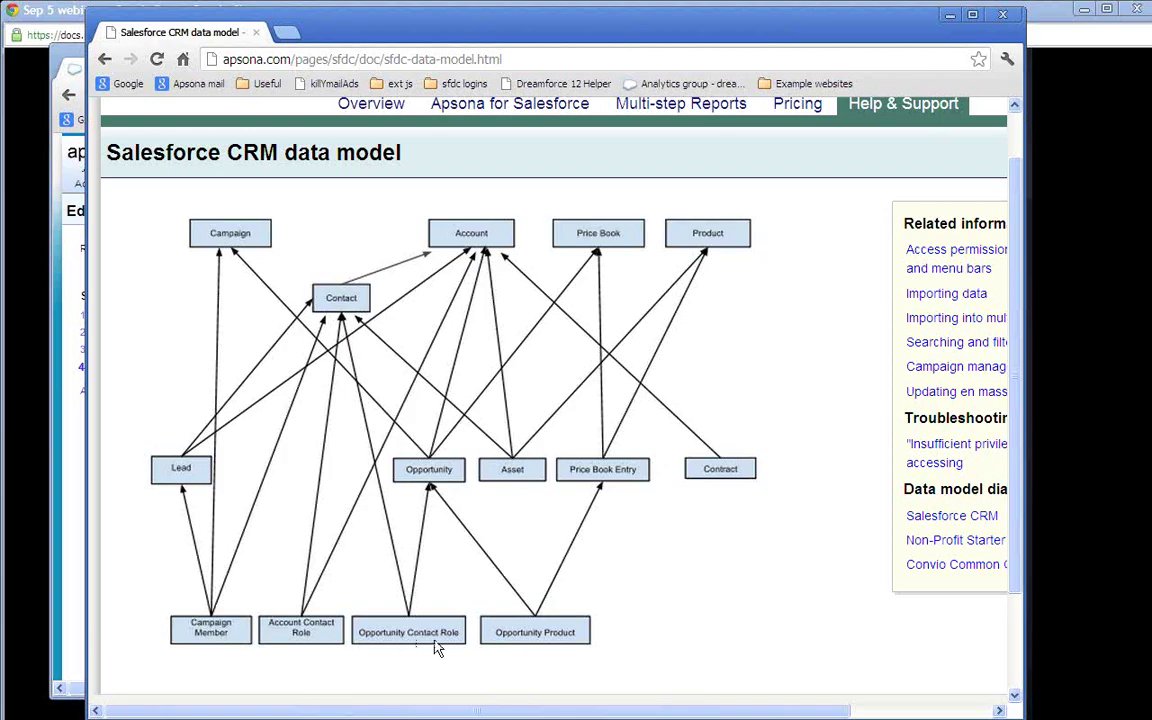
pyautogui.hotkey('alt', 'Tab')
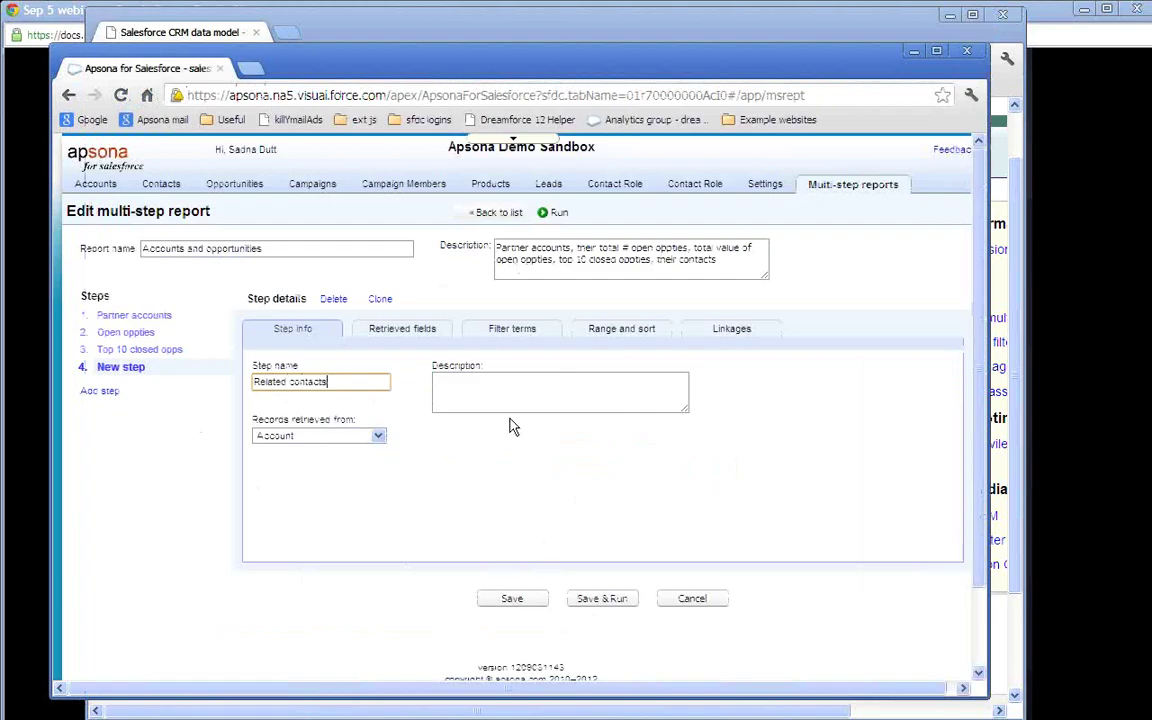
pyautogui.click(378, 436)
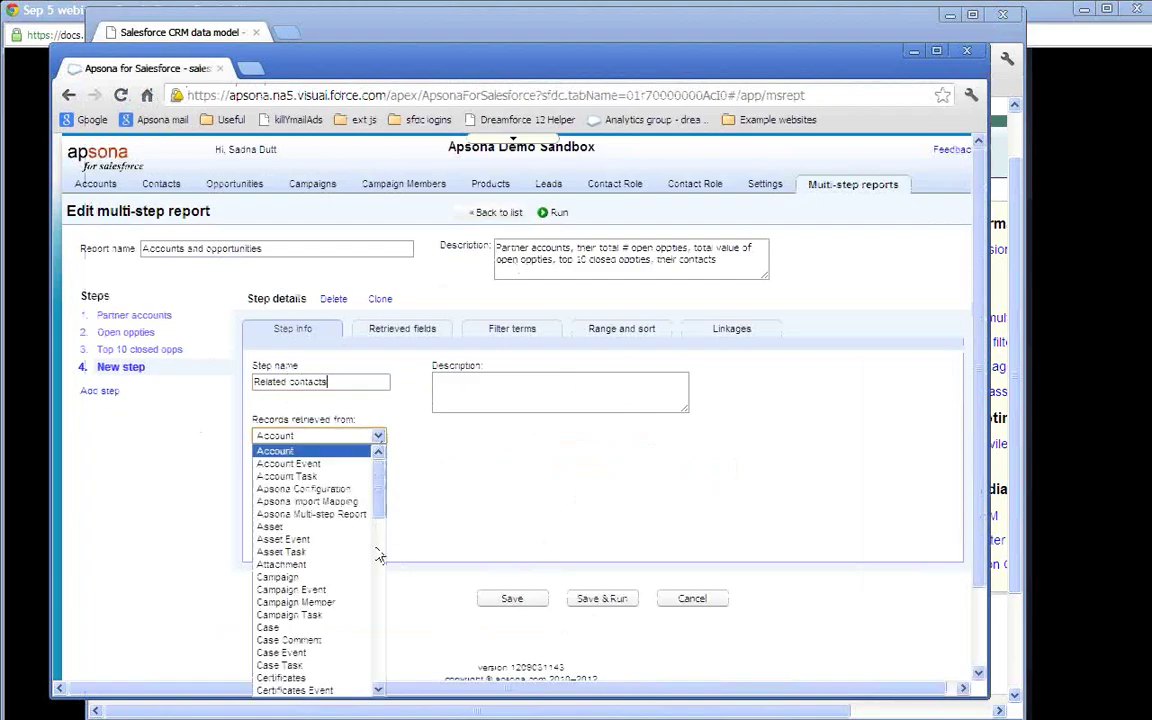
pyautogui.scroll(-5, 379, 555)
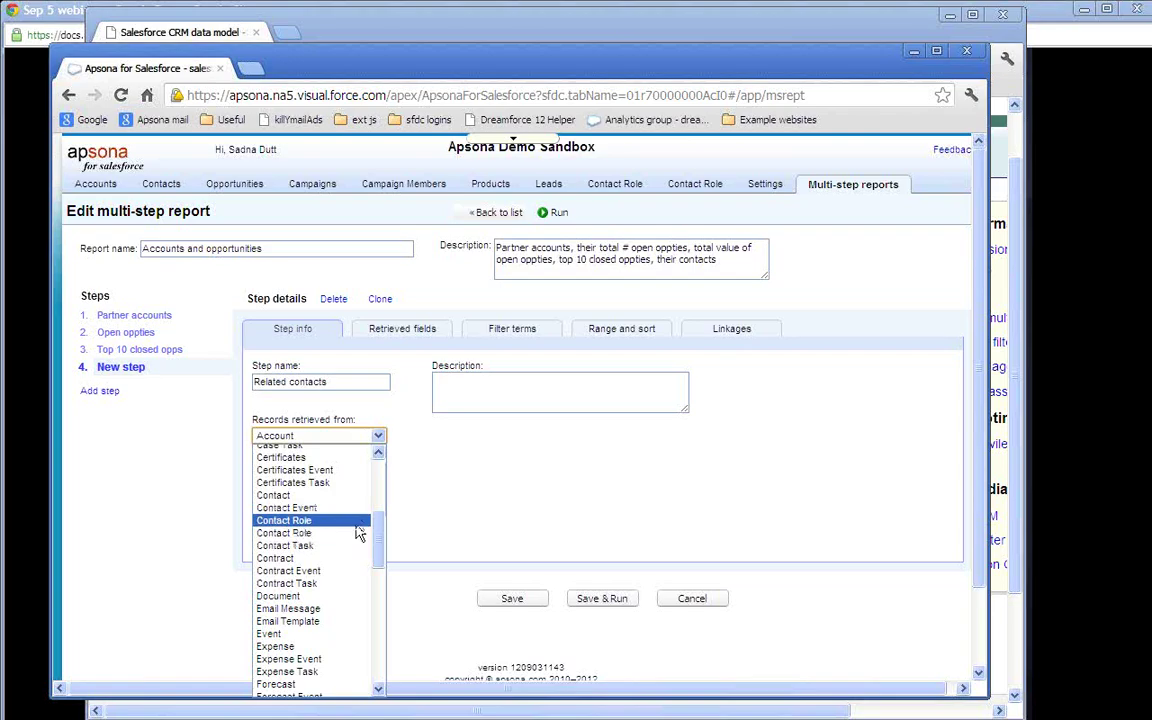
pyautogui.click(358, 521)
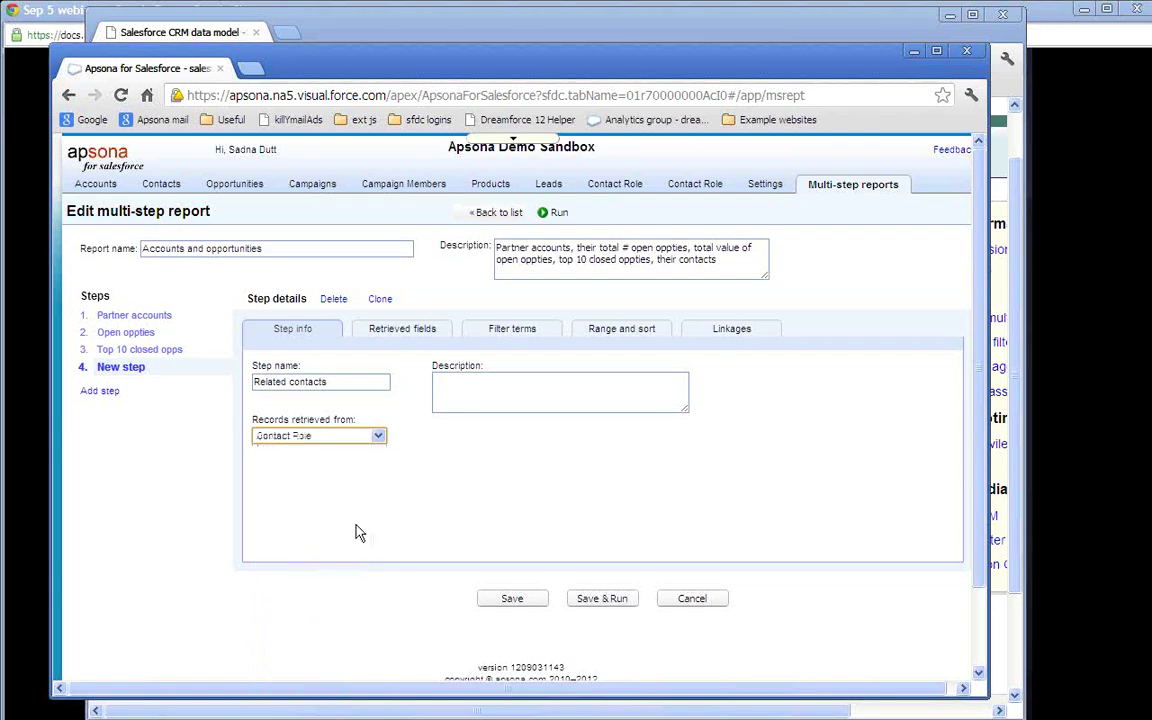
# Step: Add the Contact object's Full Name and Email to the new step's retrieved fields
pyautogui.click(428, 336)
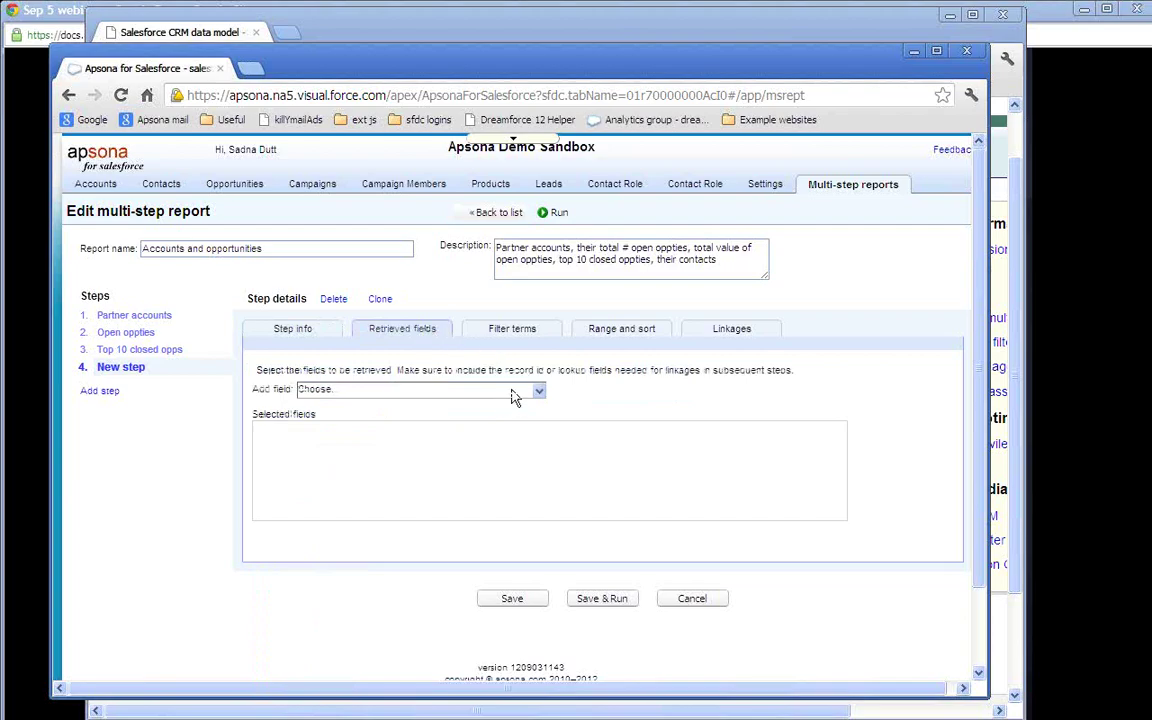
pyautogui.click(513, 393)
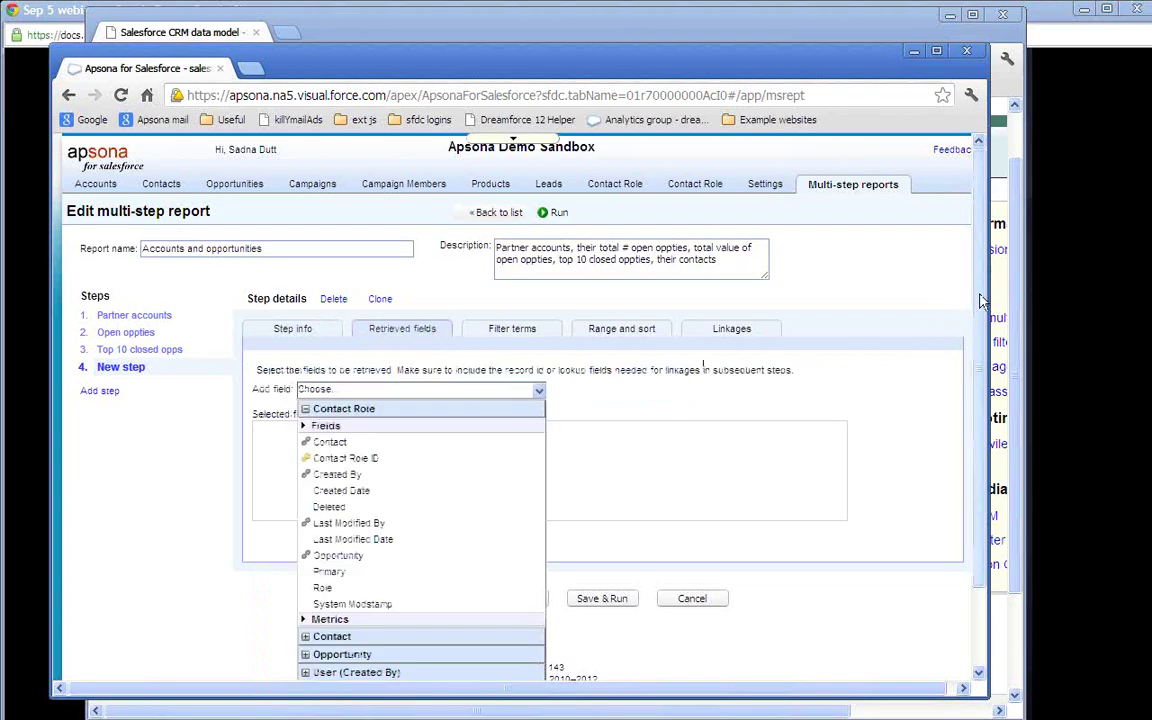
pyautogui.moveTo(981, 300); pyautogui.dragTo(981, 370)
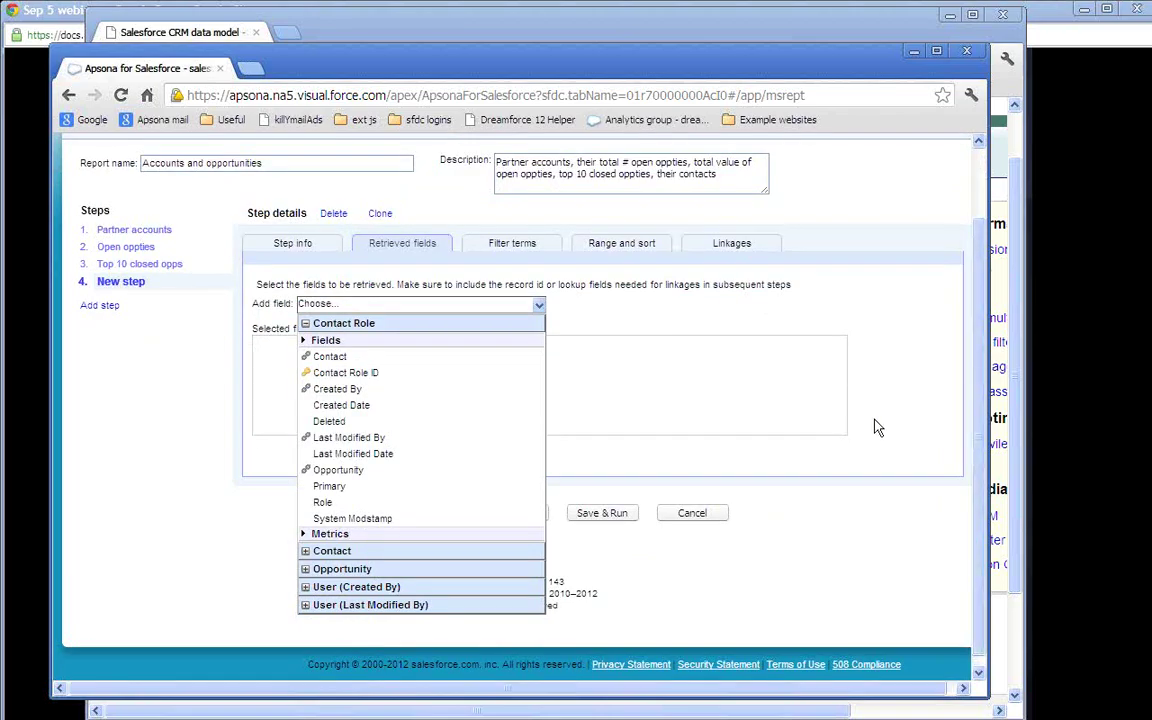
pyautogui.click(490, 562)
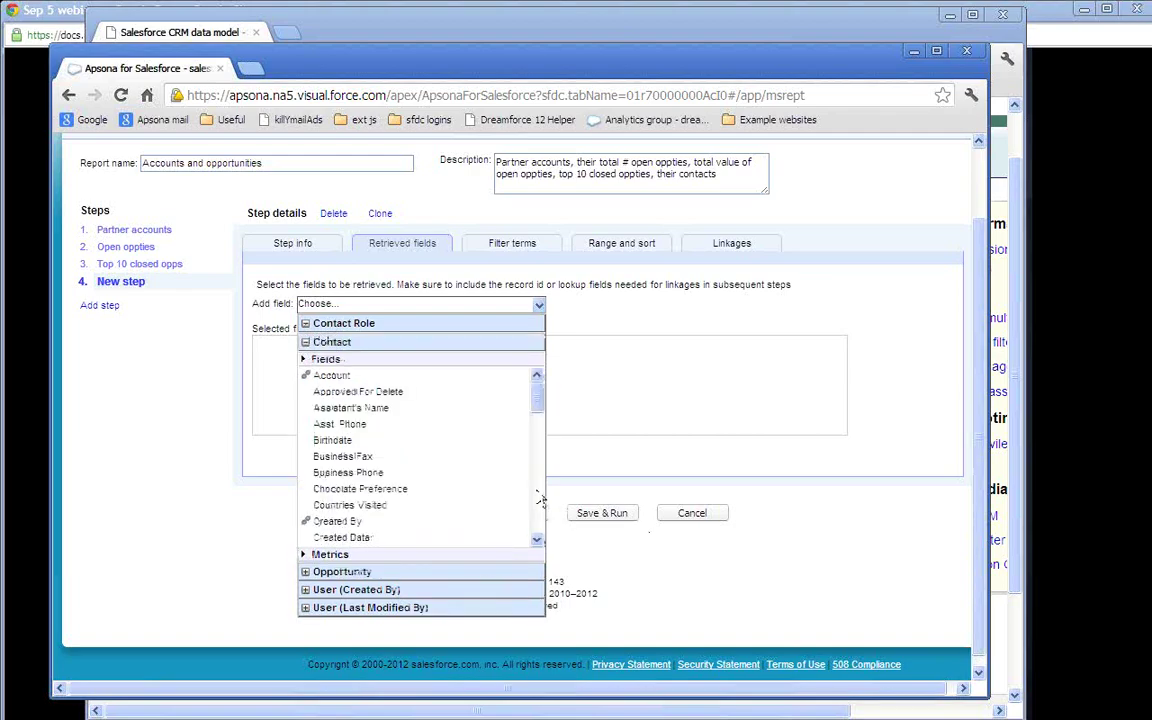
pyautogui.scroll(-3, 545, 500)
pyautogui.scroll(-3, 492, 440)
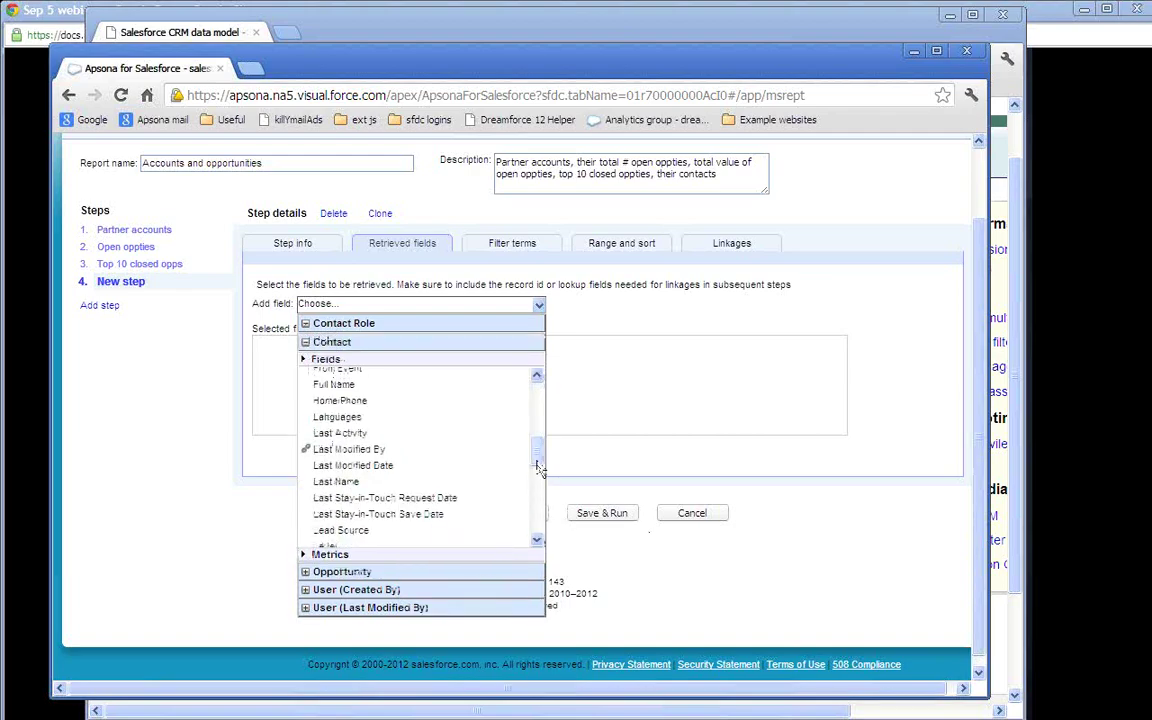
pyautogui.scroll(2, 490, 420)
pyautogui.click(490, 450)
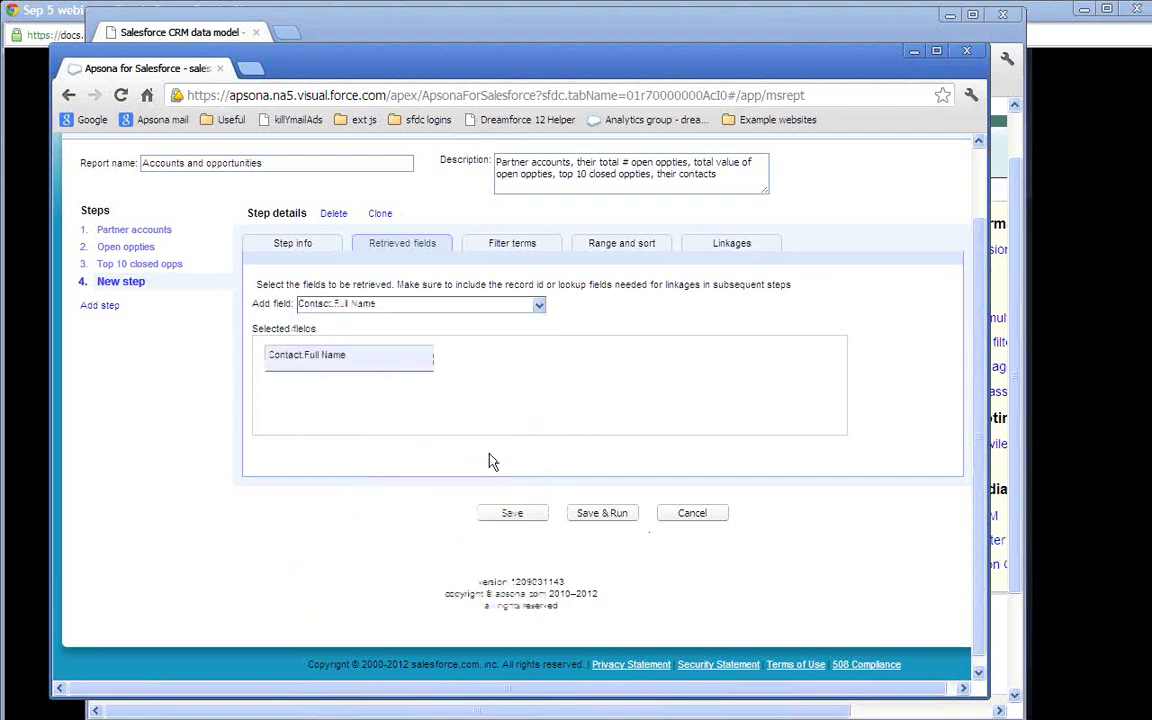
pyautogui.click(530, 307)
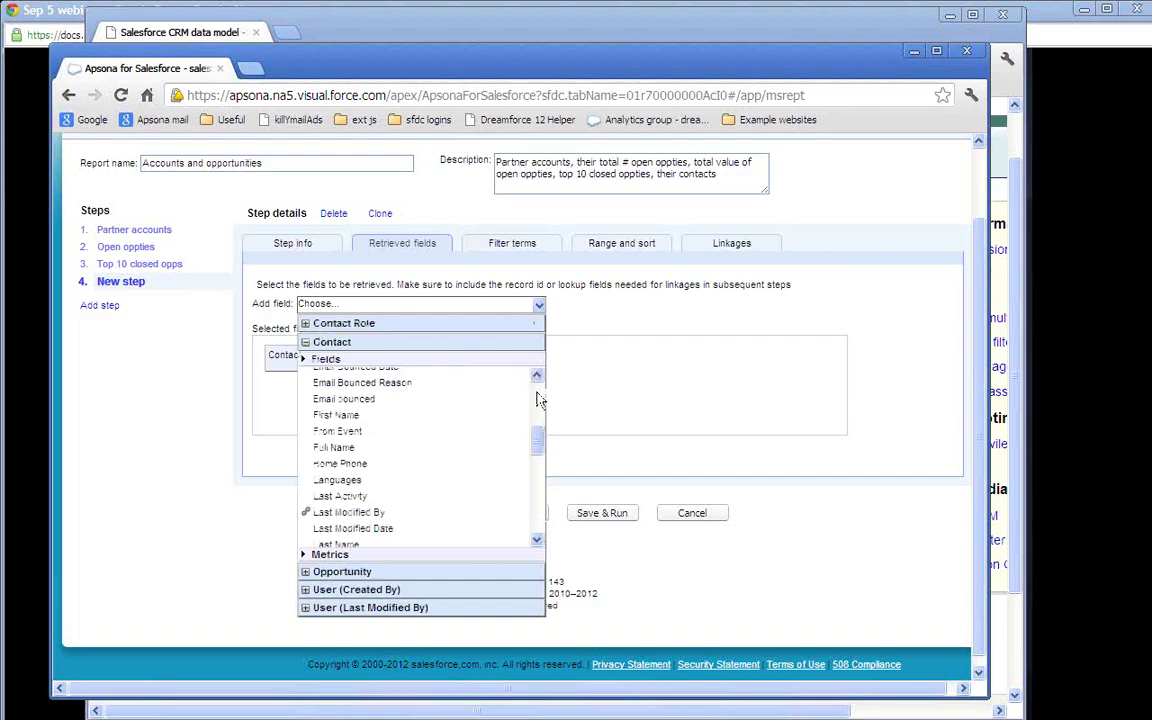
pyautogui.scroll(3, 530, 400)
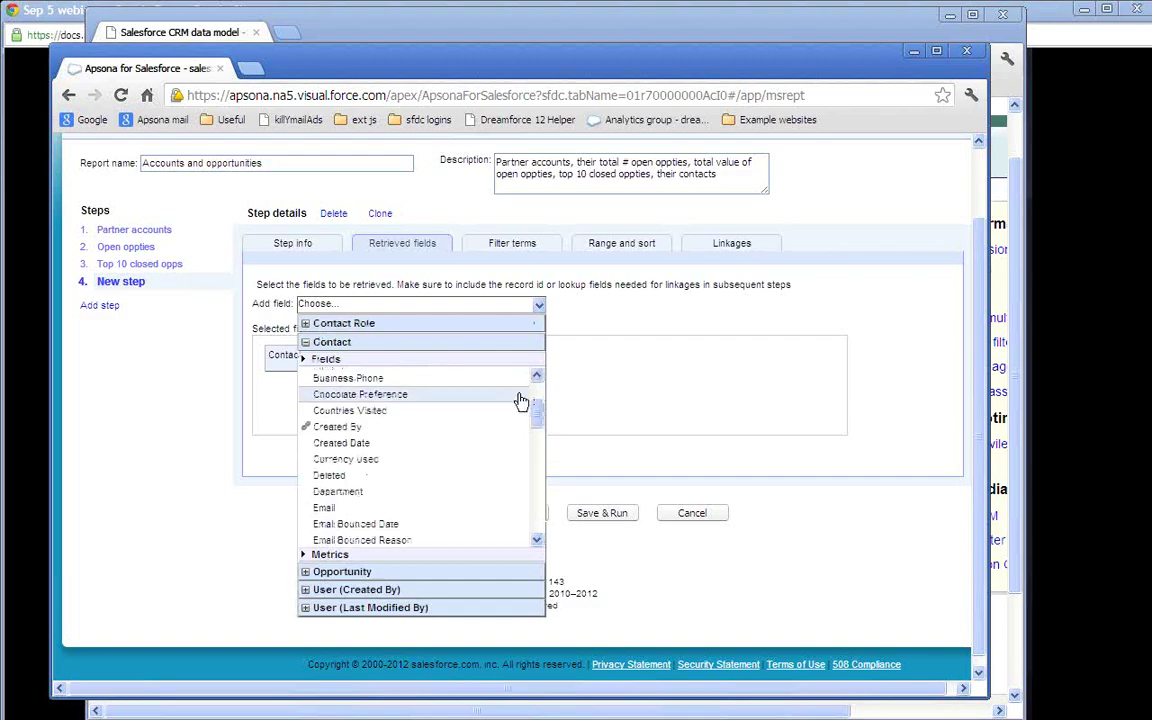
pyautogui.click(480, 515)
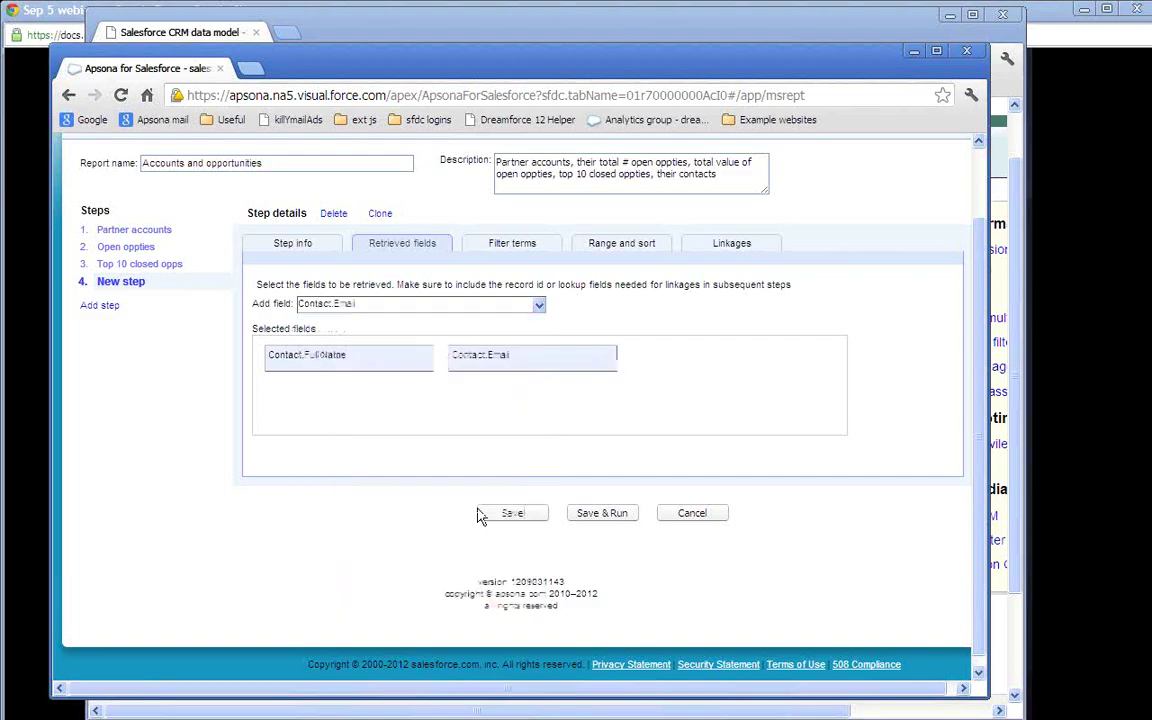
# Step: Add the Contact Role Opportunity lookup to the new step's retrieved fields
pyautogui.click(539, 309)
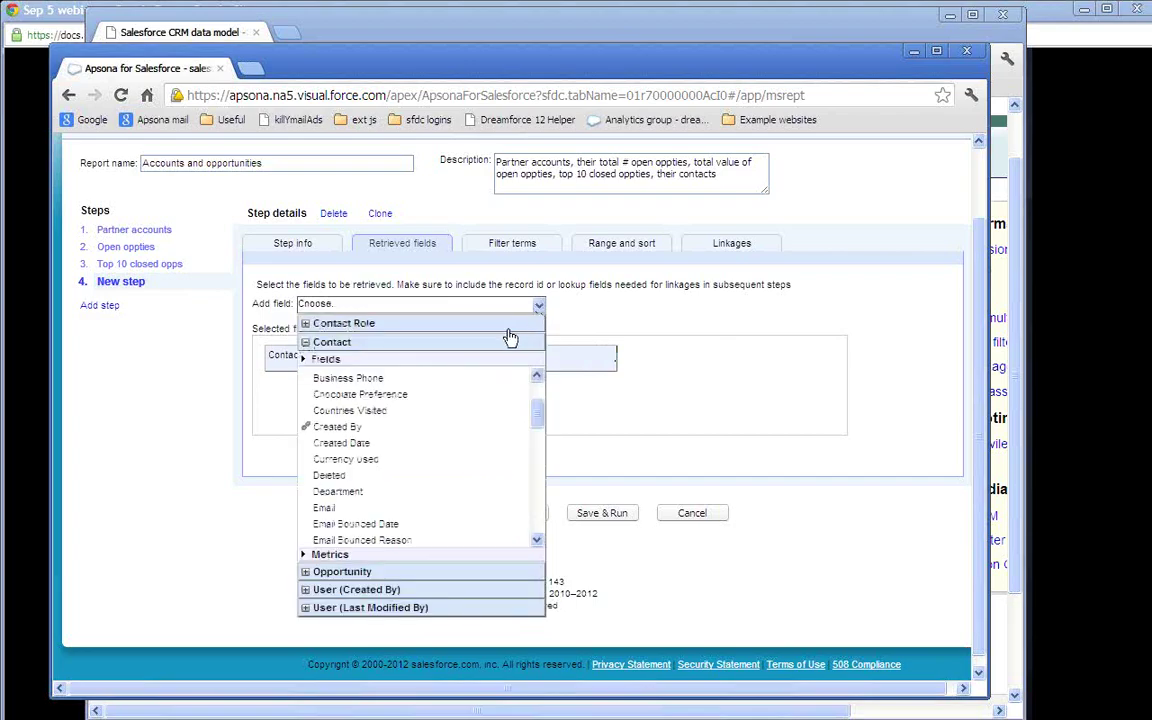
pyautogui.click(493, 326)
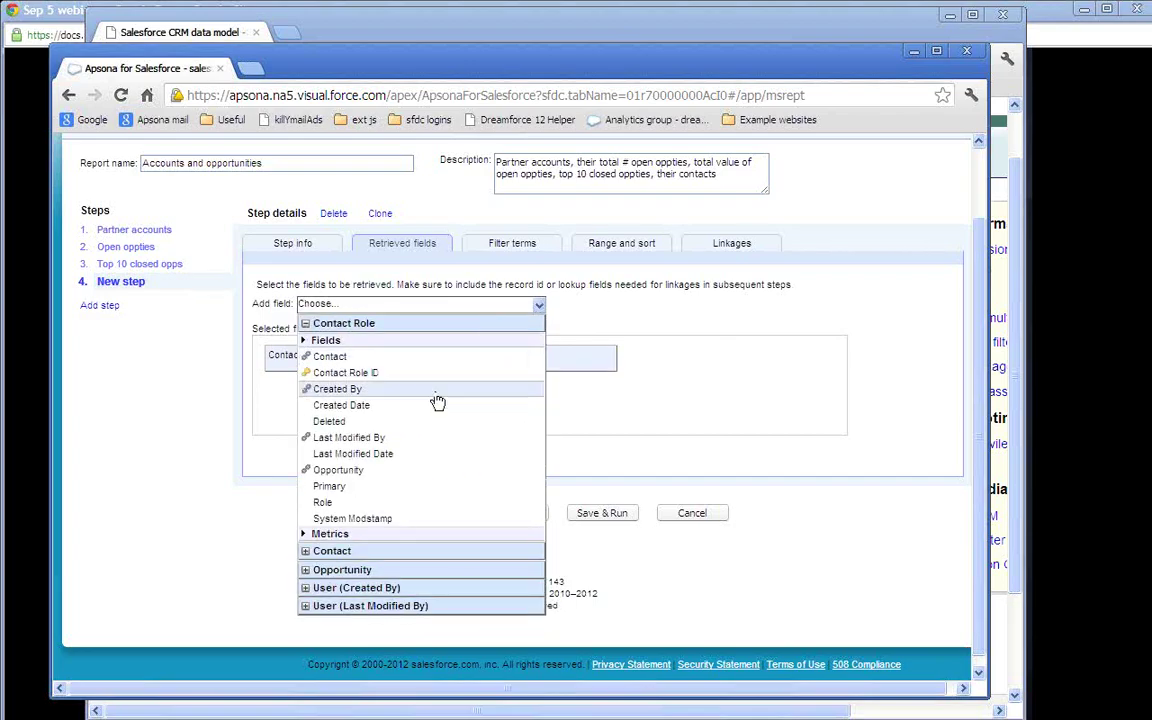
pyautogui.click(463, 472)
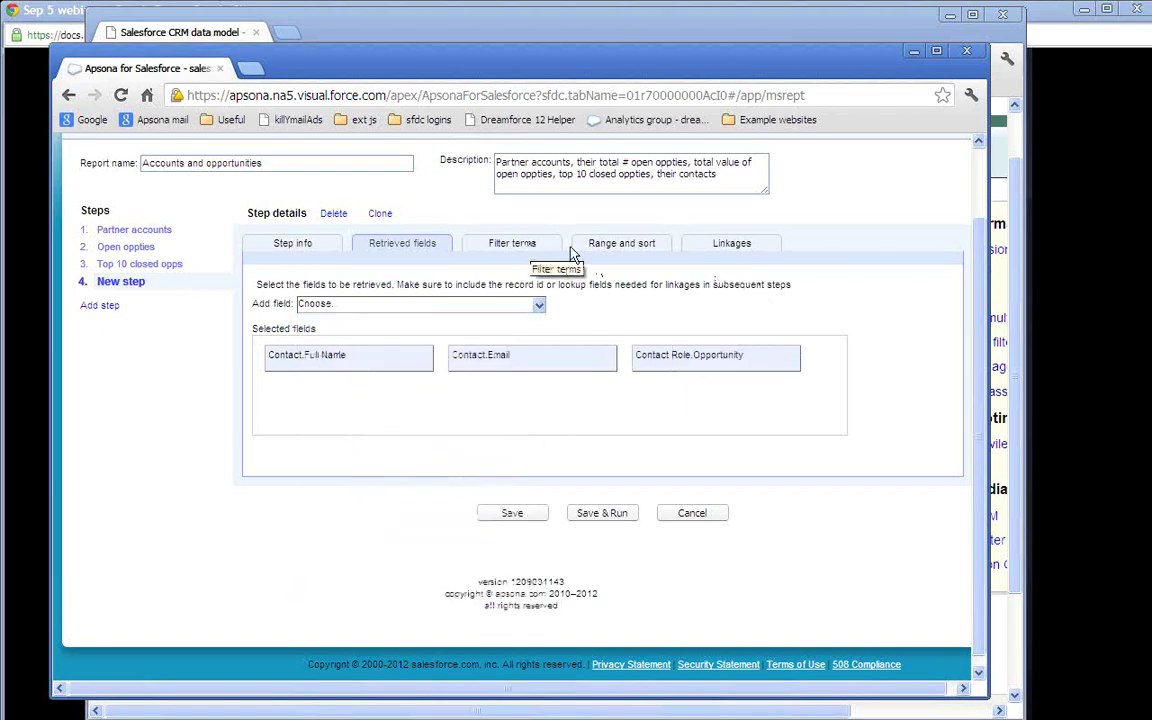
# Step: Check the new step's available linkages against its retrieved fields, and save the report
pyautogui.click(740, 246)
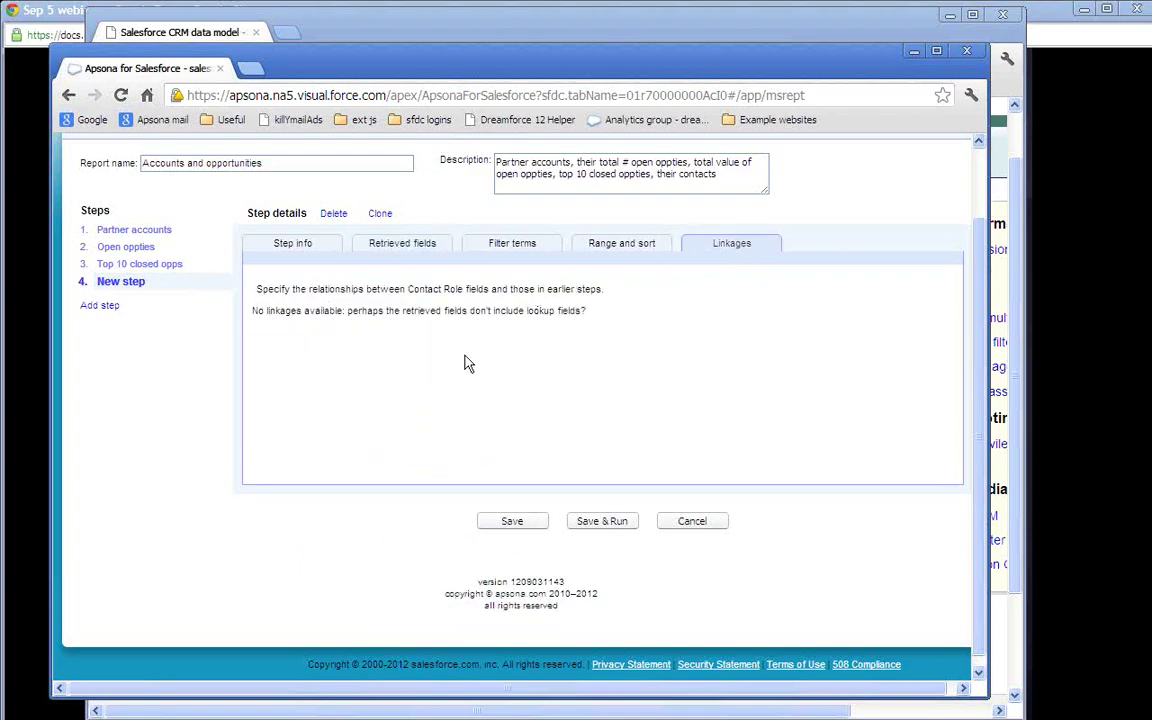
pyautogui.click(421, 248)
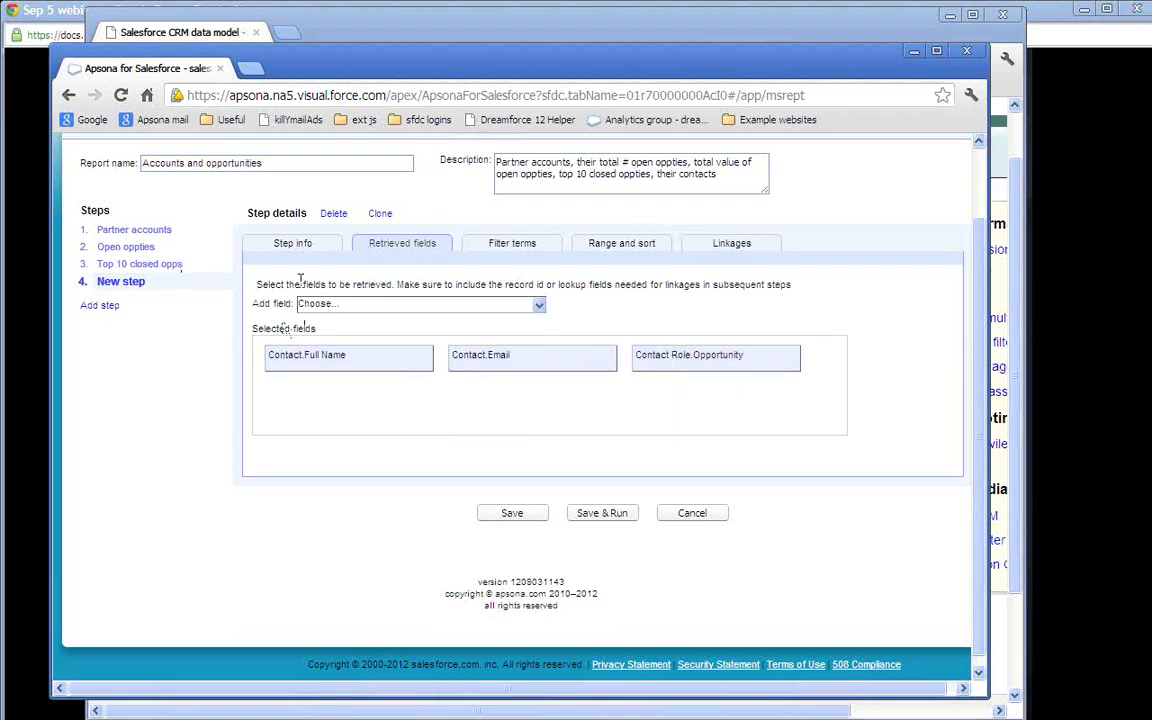
pyautogui.click(729, 251)
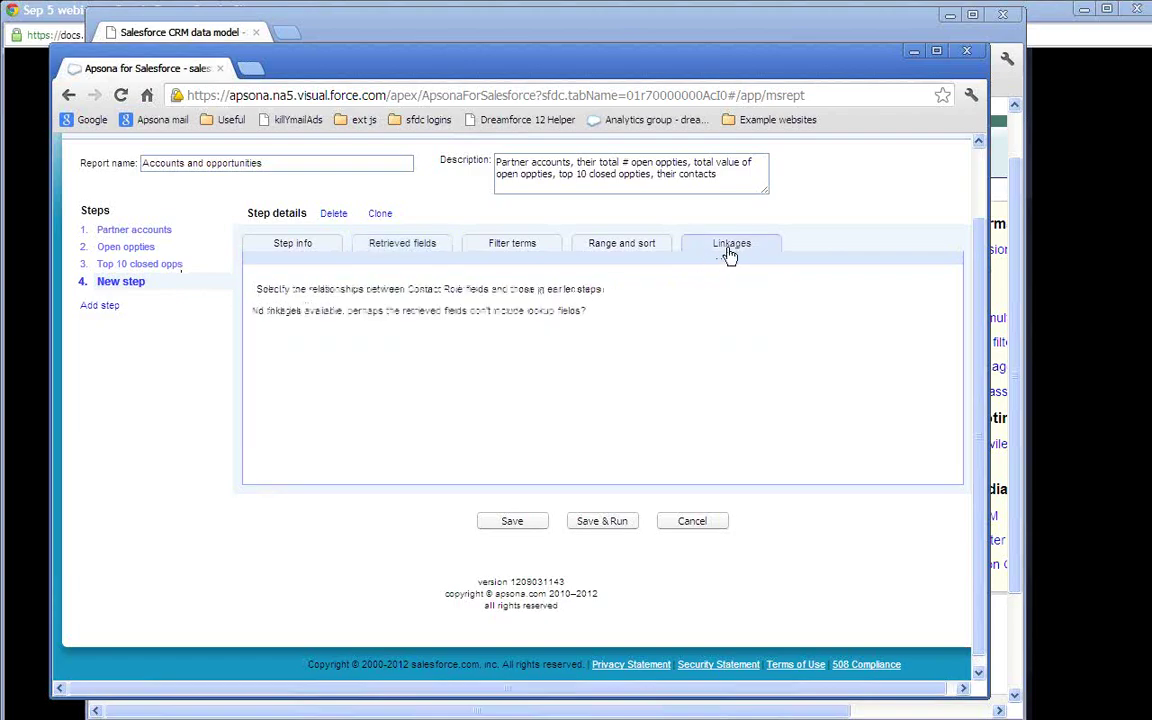
pyautogui.click(524, 521)
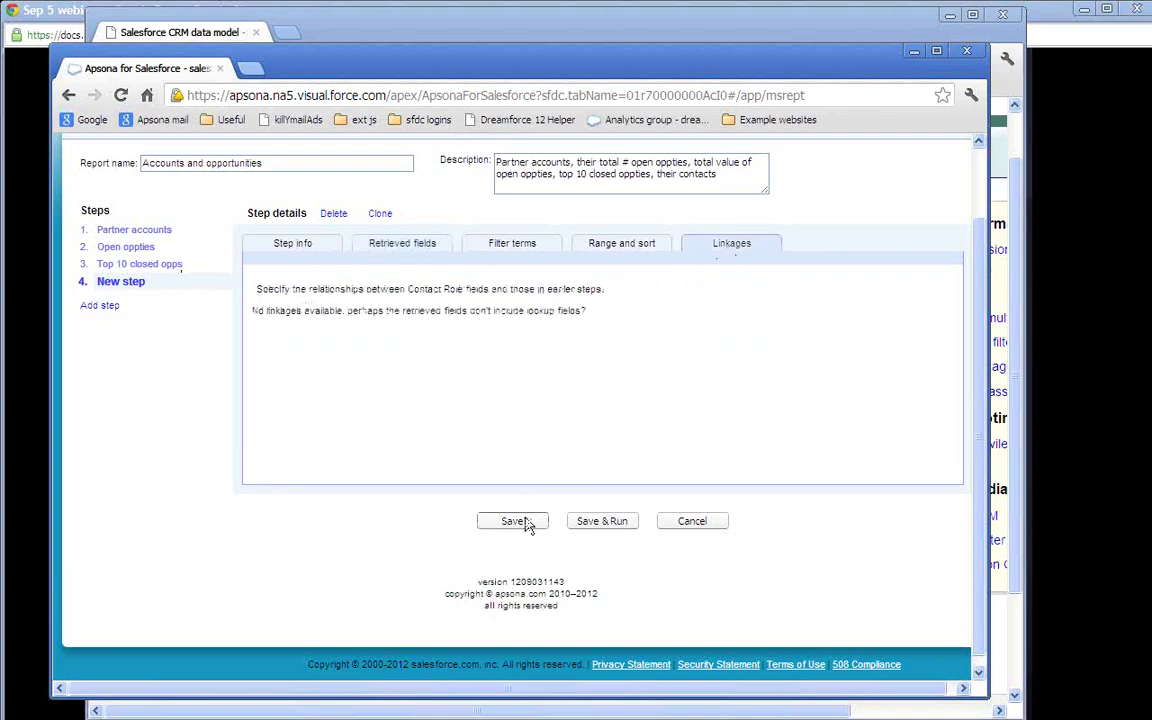
# Step: Add Opportunity ID to the retrieved fields of the Top 10 closed opps step and save the report
pyautogui.click(150, 266)
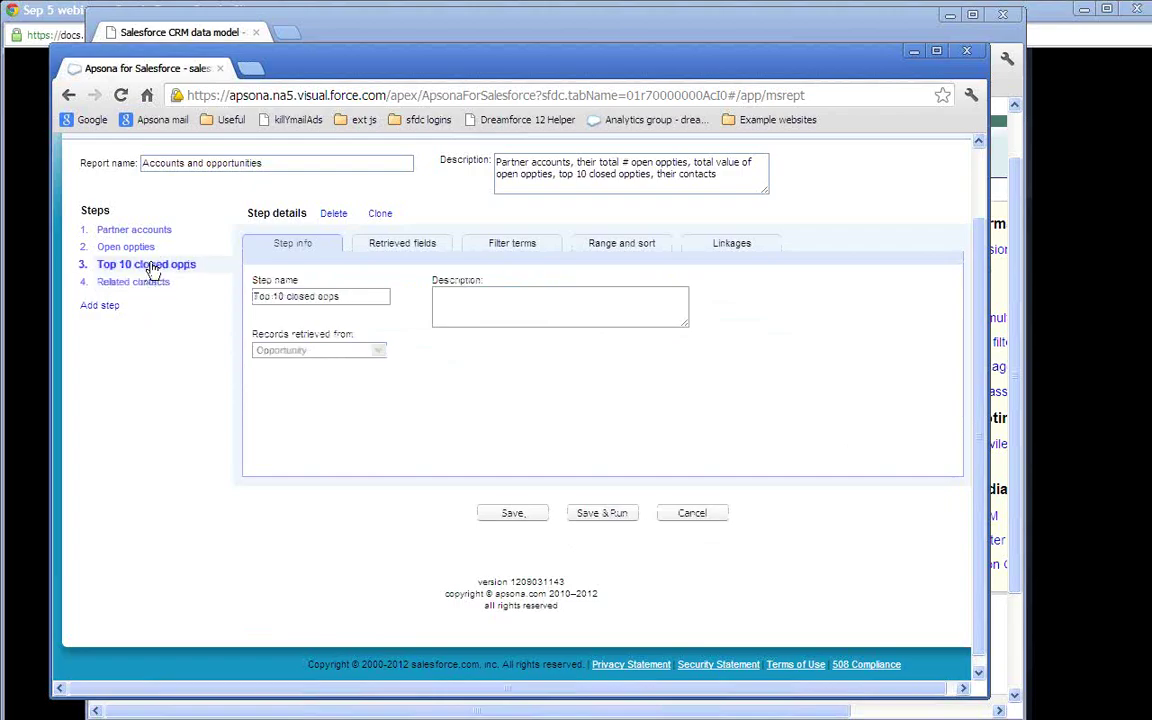
pyautogui.click(423, 252)
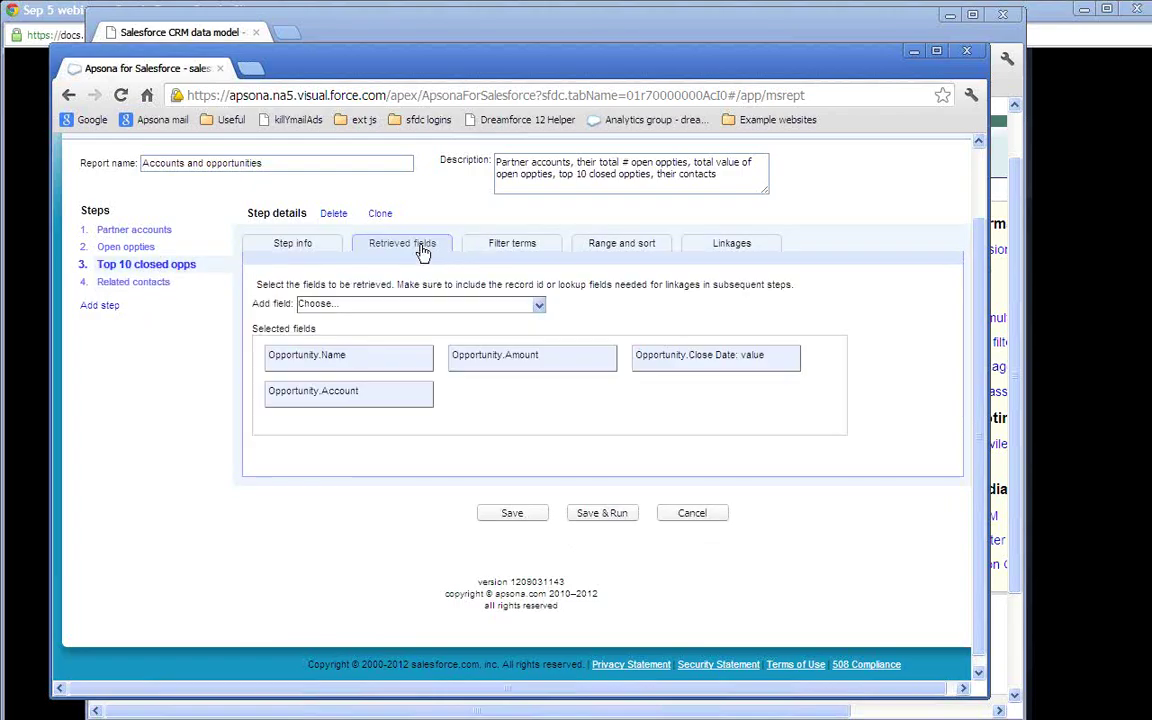
pyautogui.click(539, 307)
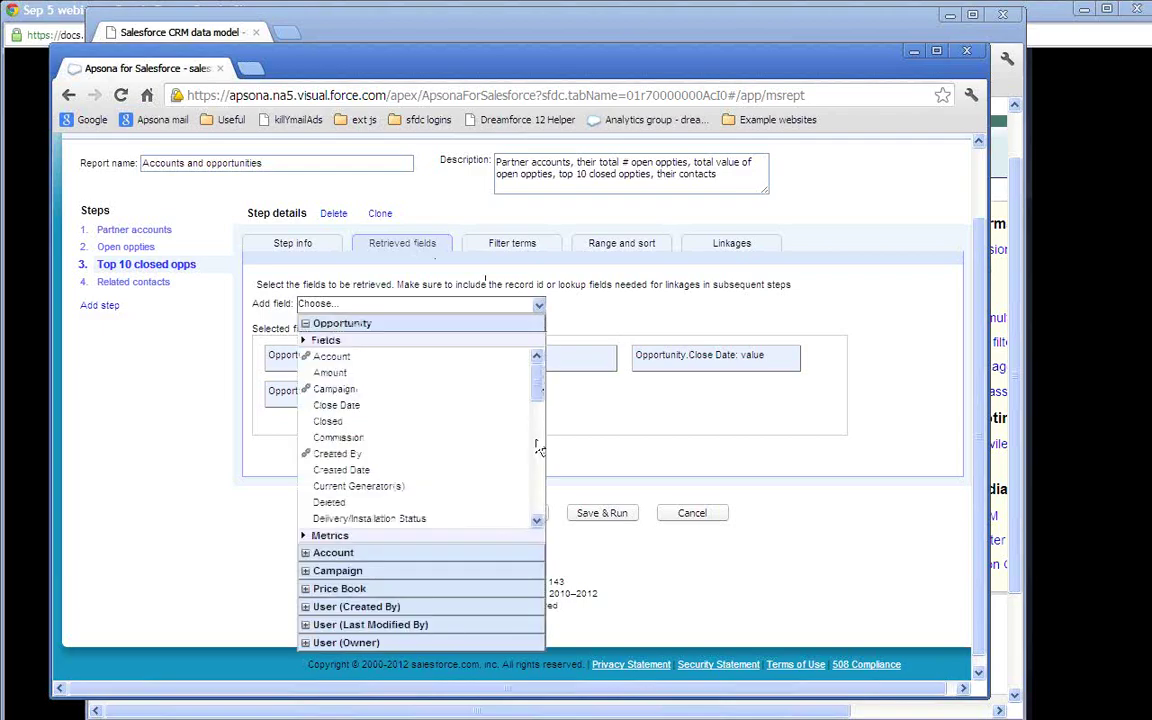
pyautogui.scroll(-3, 537, 448)
pyautogui.scroll(-3, 538, 448)
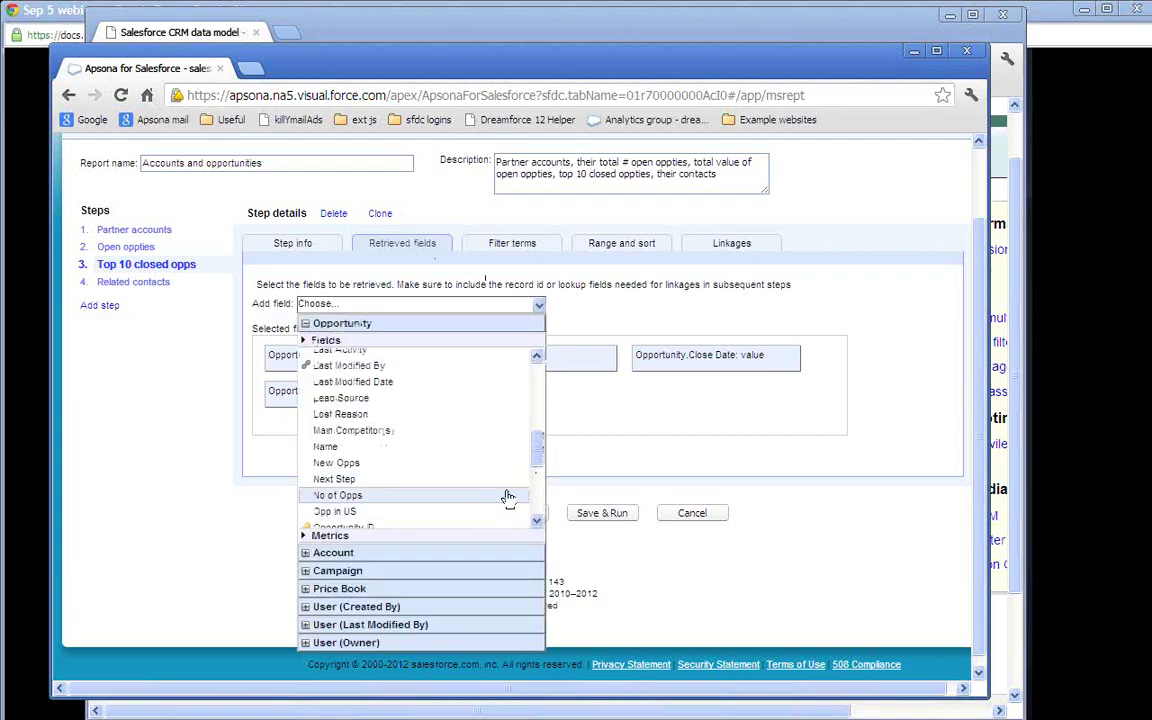
pyautogui.scroll(-2, 535, 480)
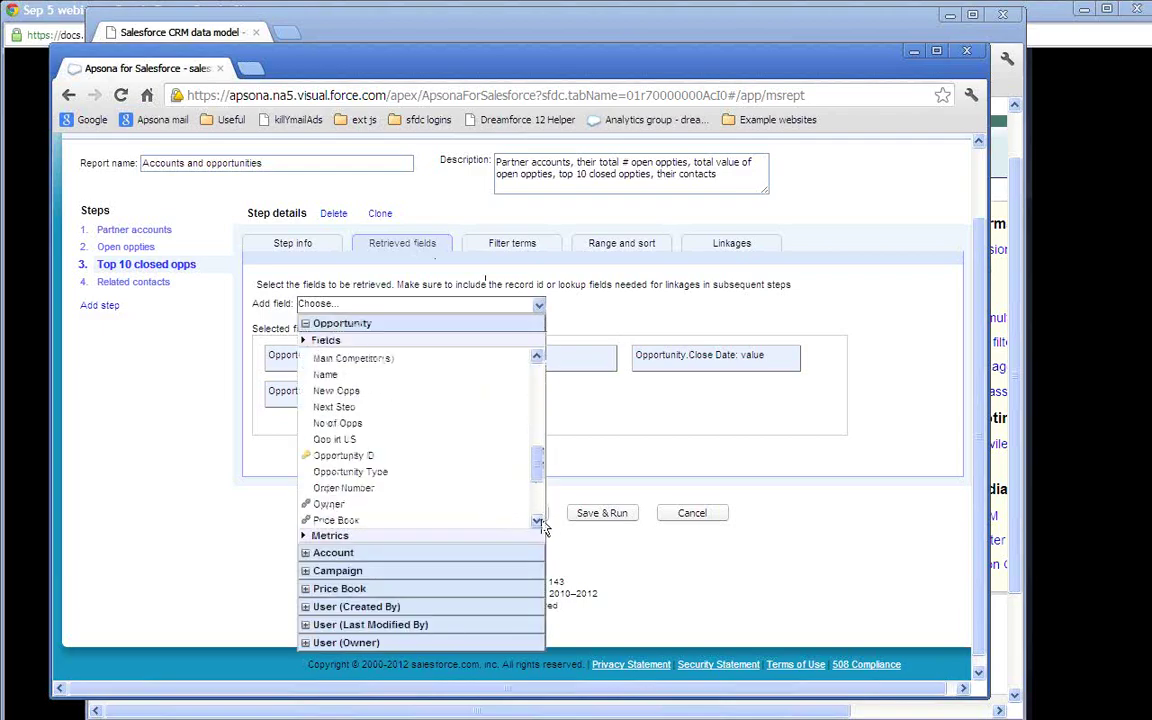
pyautogui.click(440, 455)
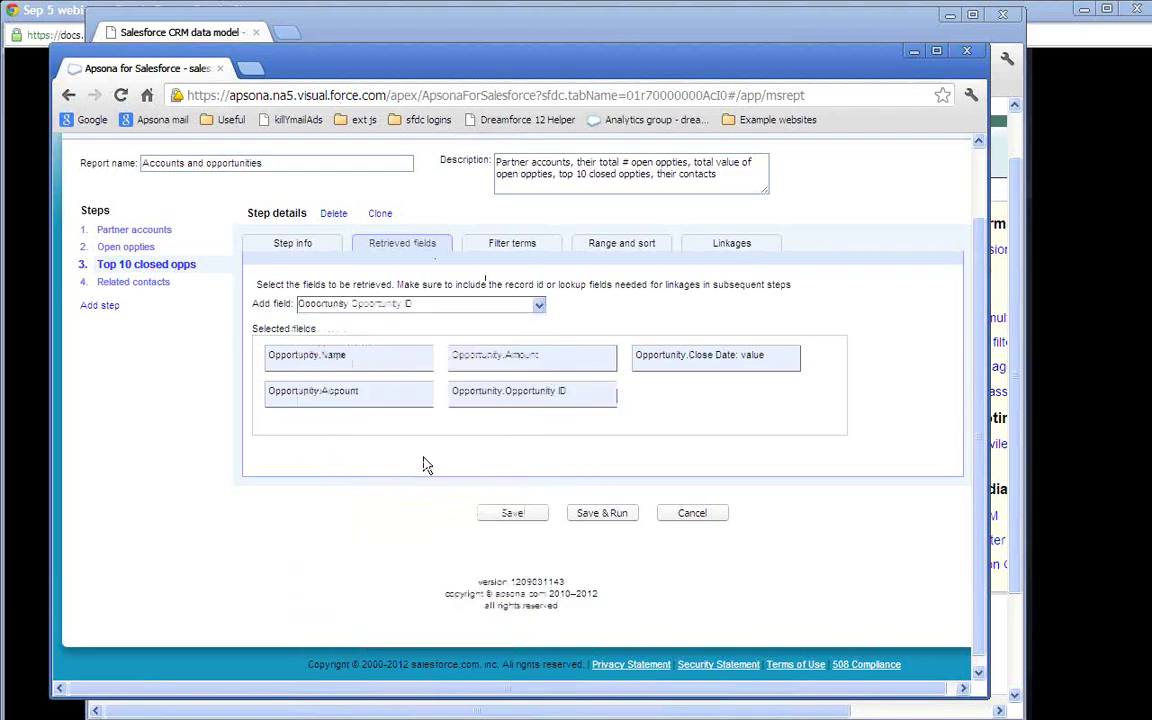
pyautogui.click(530, 515)
# Step: Link the Related contacts step so Contact Role Opportunity matches the Top 10 closed opps Opportunity ID, and save and run the report
pyautogui.click(152, 285)
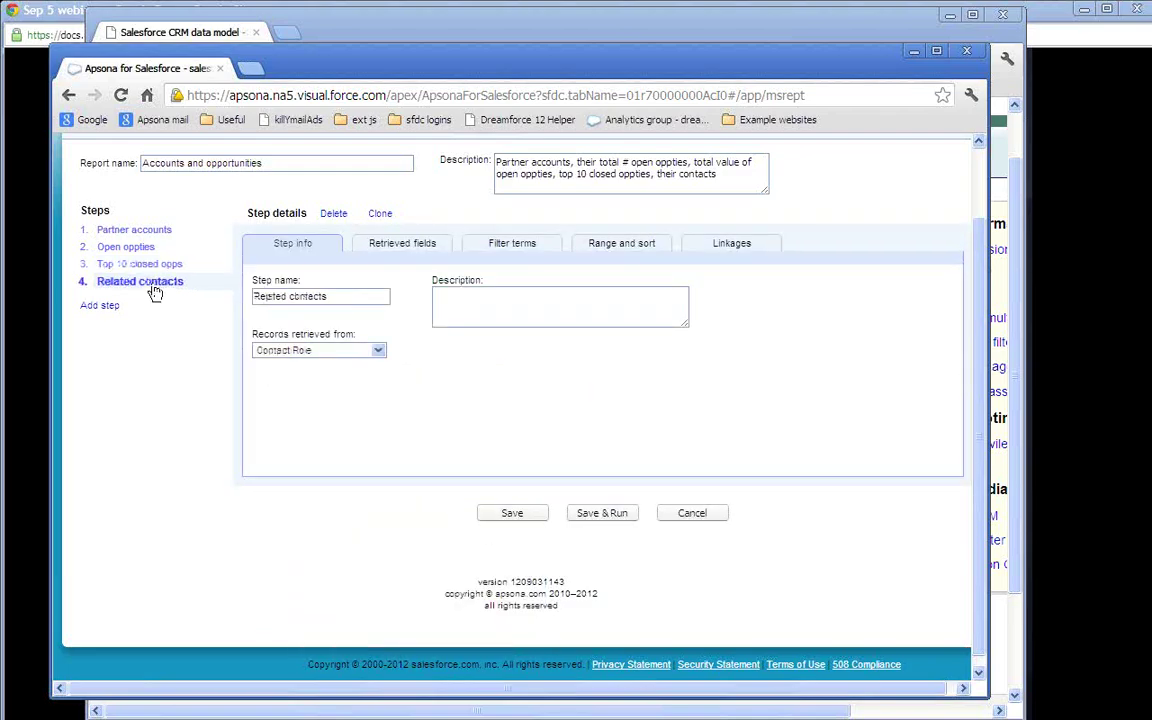
pyautogui.click(735, 245)
pyautogui.click(650, 323)
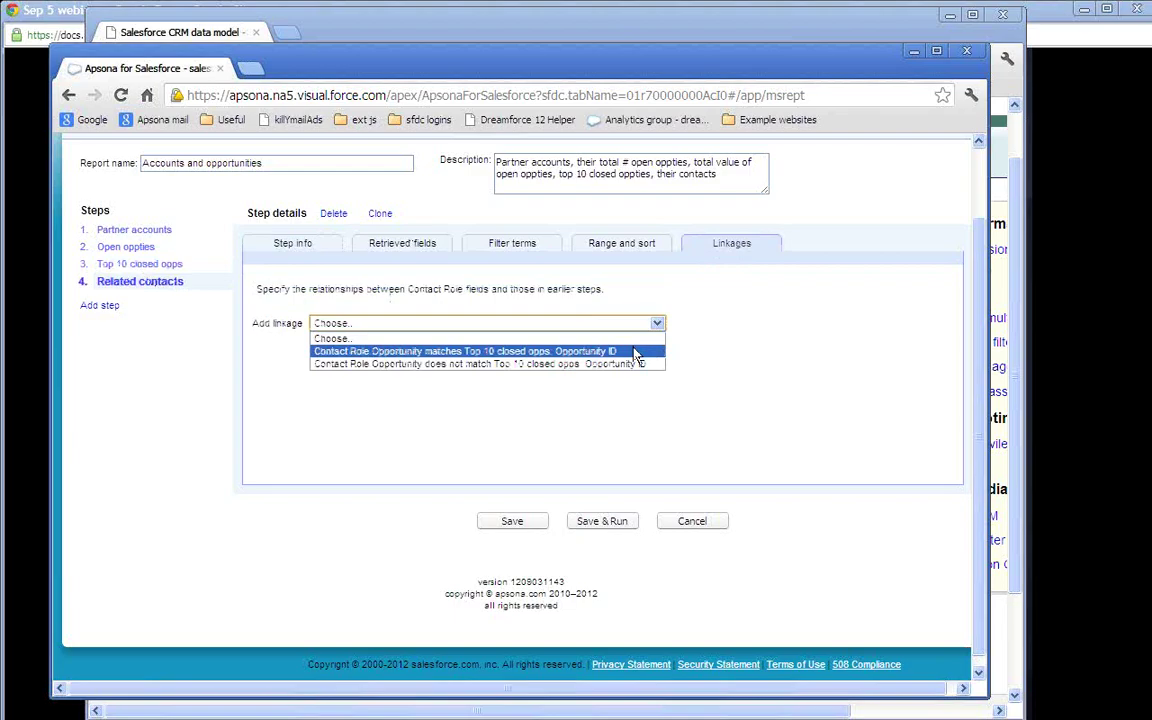
pyautogui.click(636, 352)
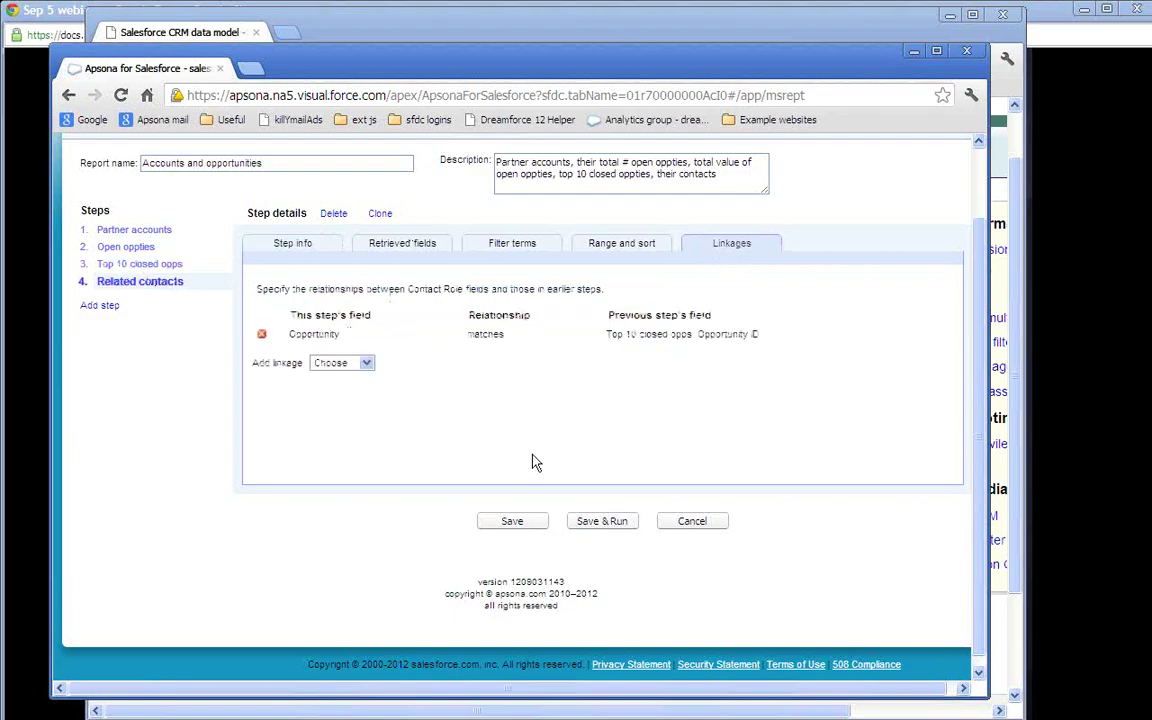
pyautogui.click(610, 523)
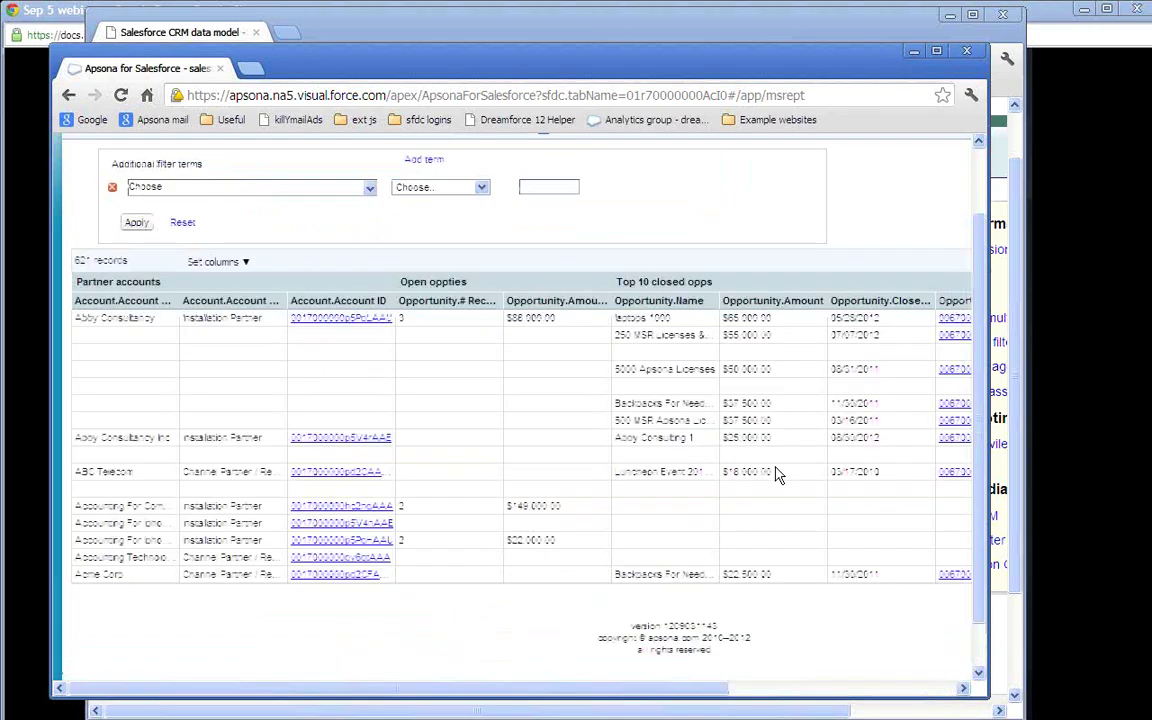
# Step: Review the report results, export them as an Excel file, and open the exported file for a check before closing it
pyautogui.click(800, 688)
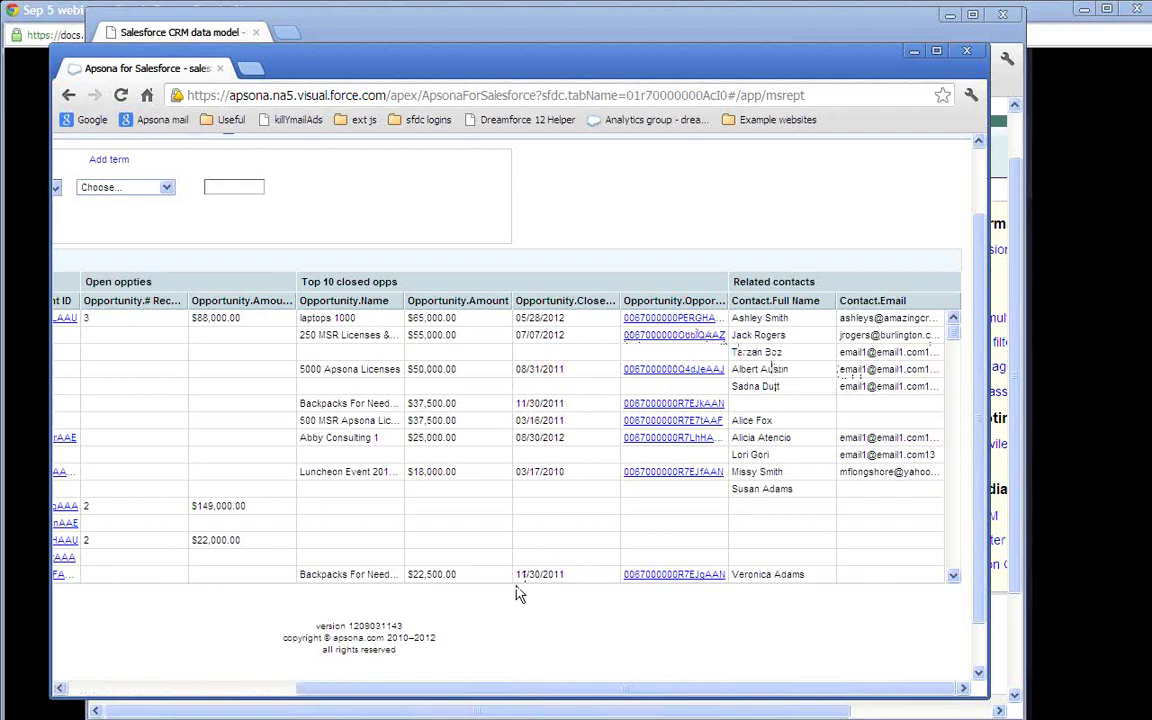
pyautogui.click(240, 690)
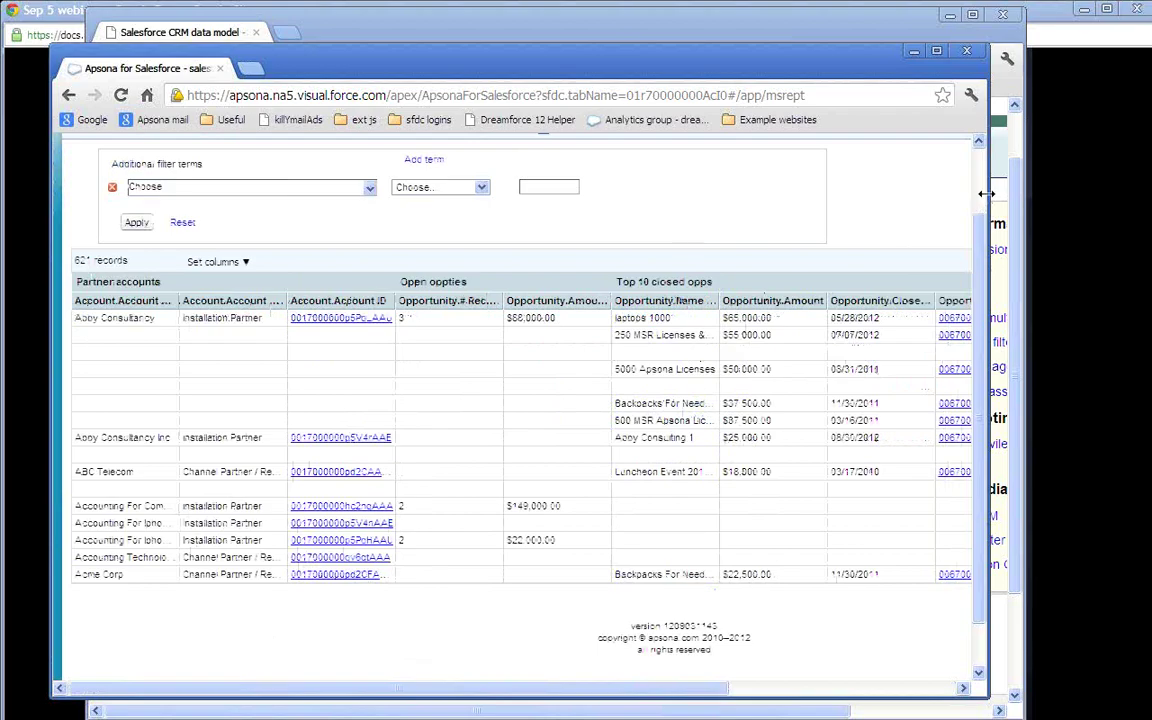
pyautogui.scroll(2, 988, 197)
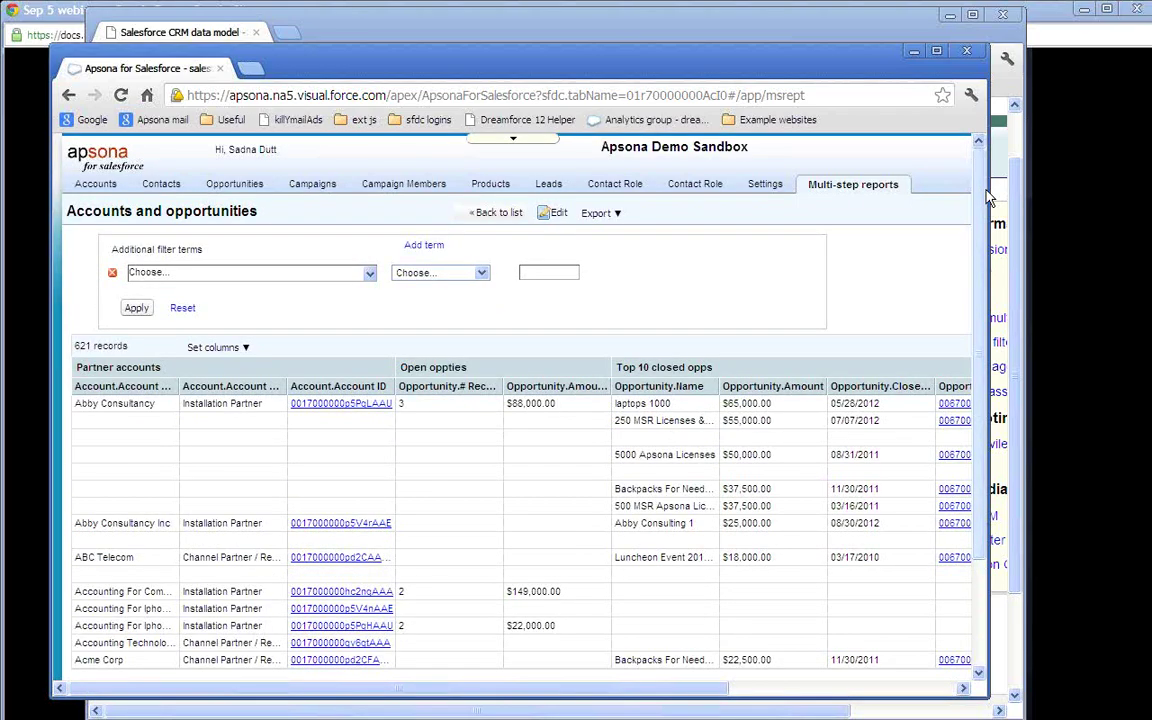
pyautogui.click(608, 213)
pyautogui.click(626, 250)
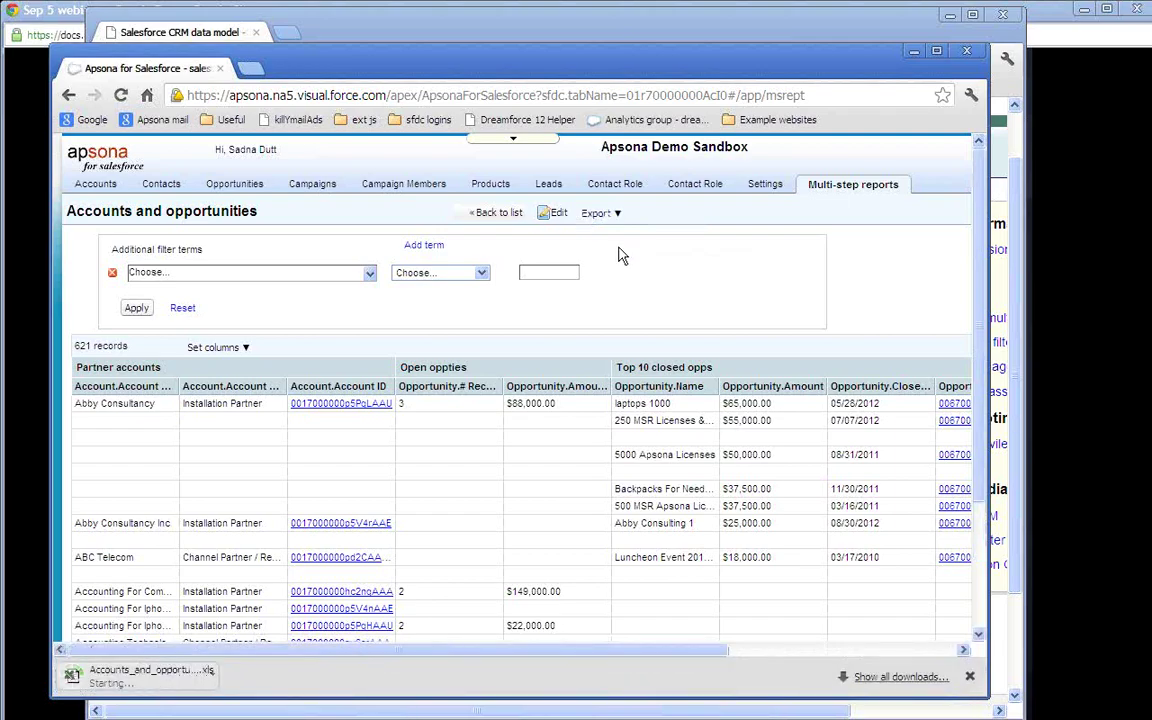
pyautogui.click(136, 680)
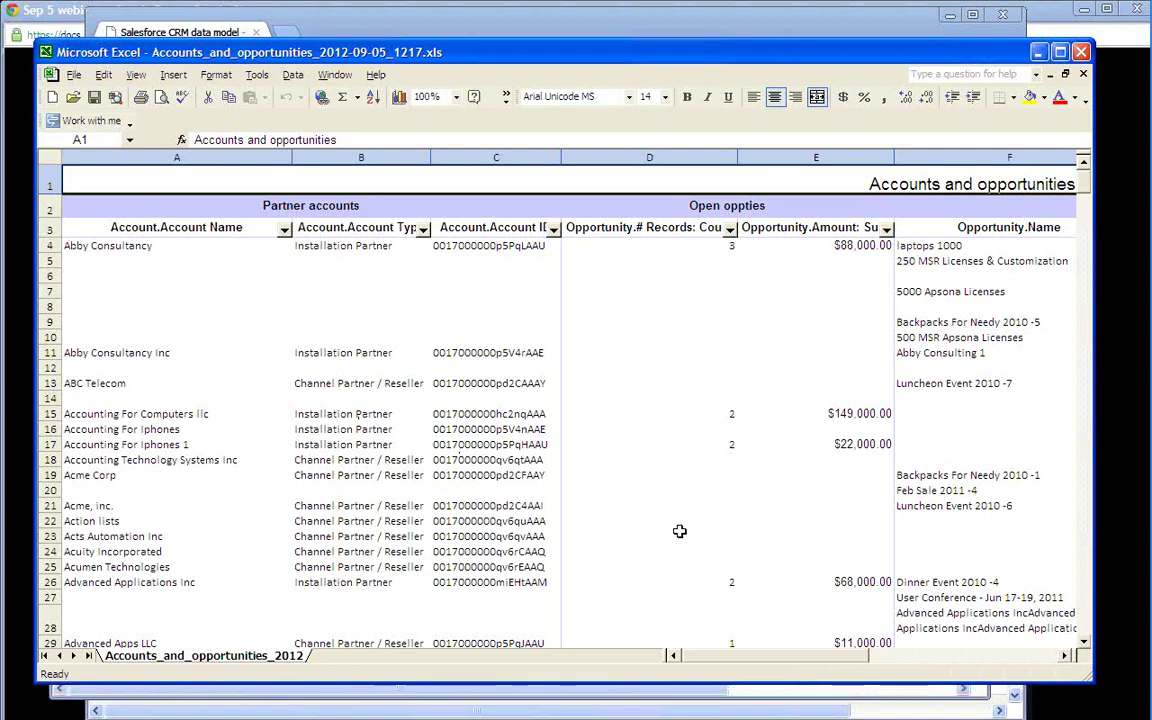
pyautogui.click(1081, 53)
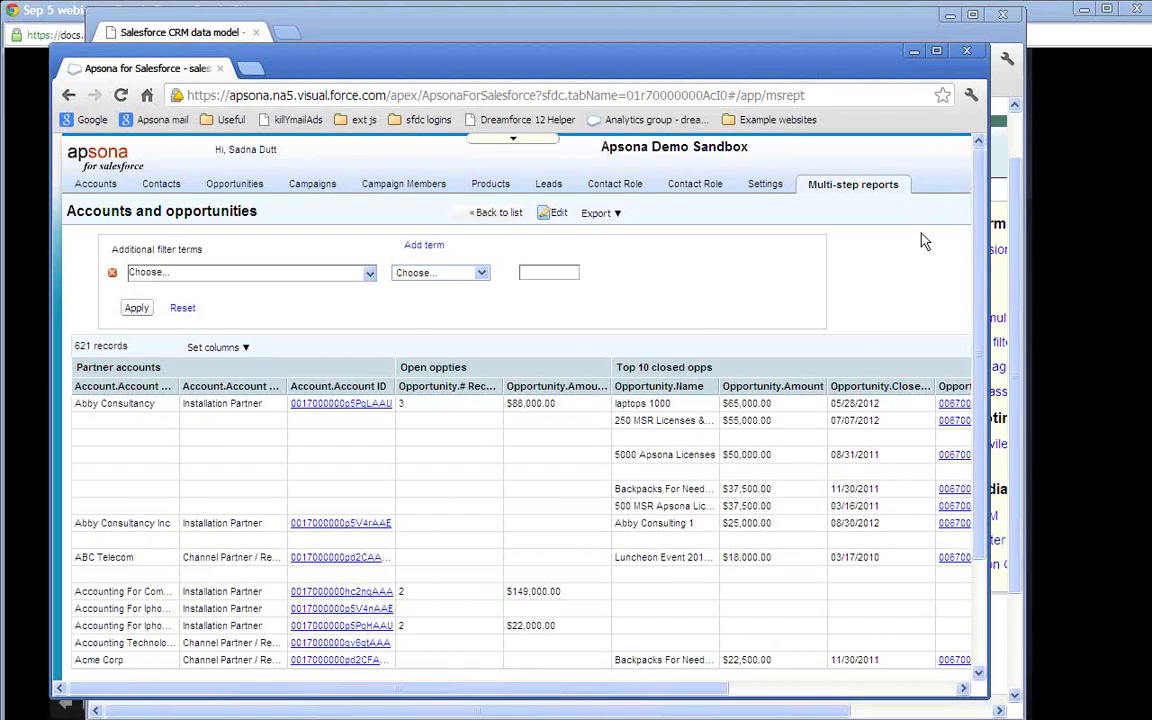
# Step: Sort the multi-step reports list by Created and open "Sep 5 demo: partner contacts not in 2011 campaigns" for editing
pyautogui.moveTo(887, 200)
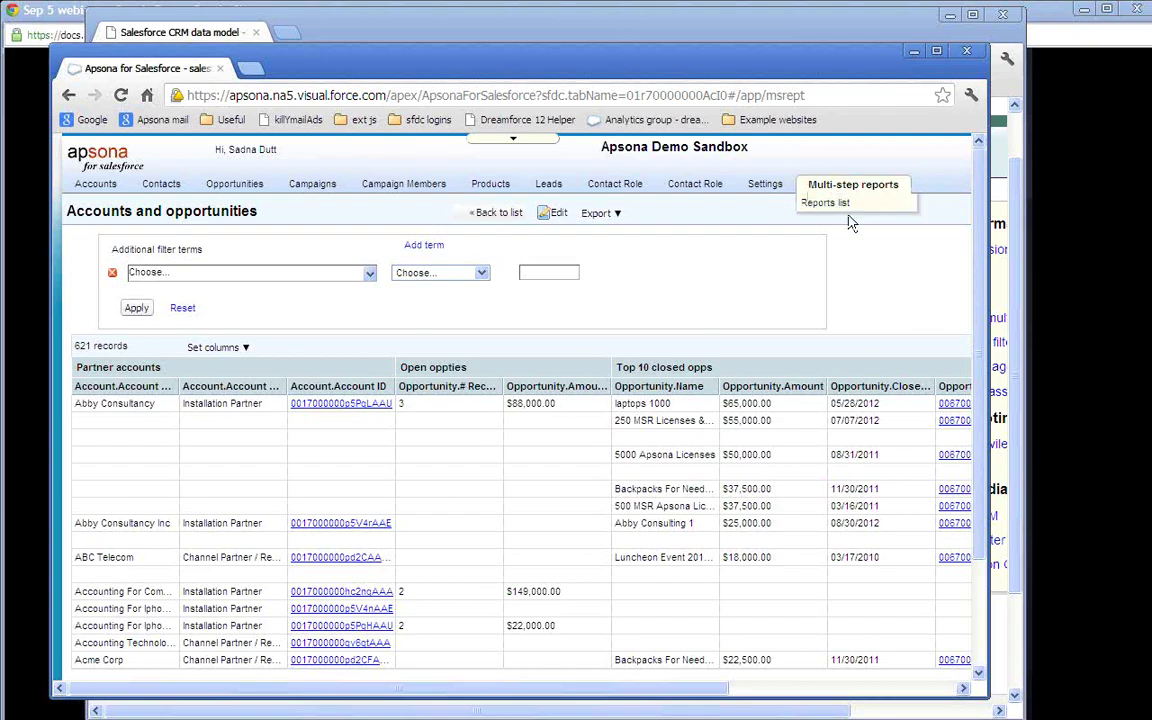
pyautogui.click(845, 207)
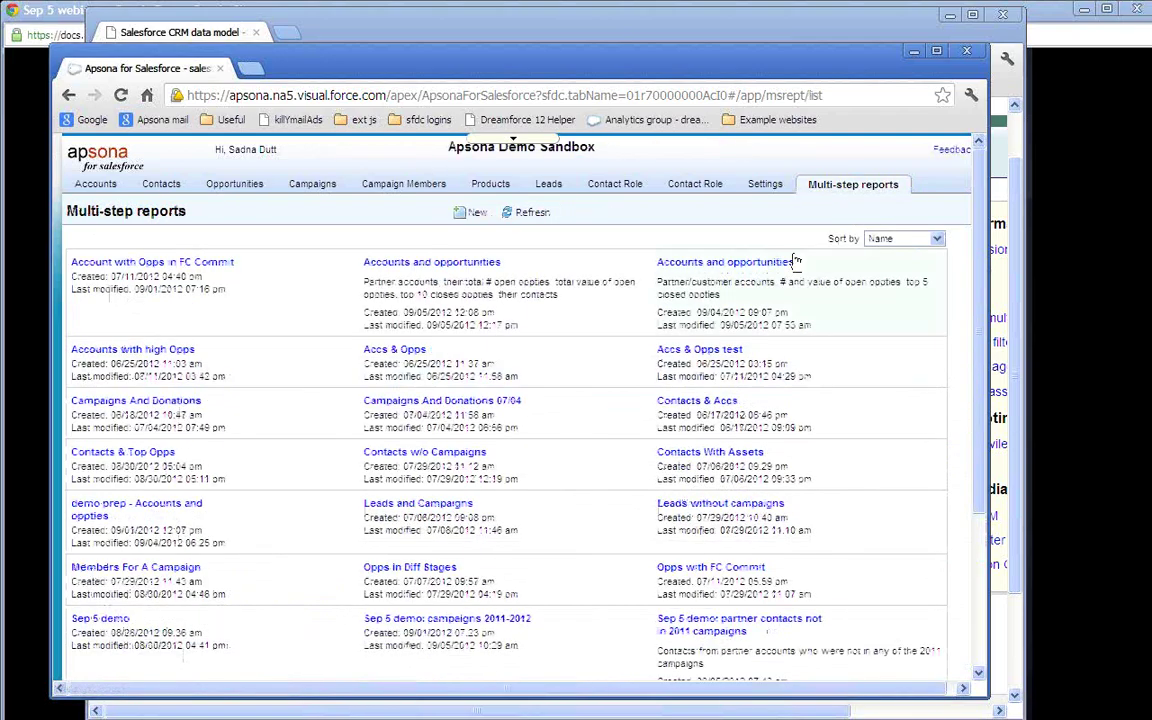
pyautogui.click(903, 240)
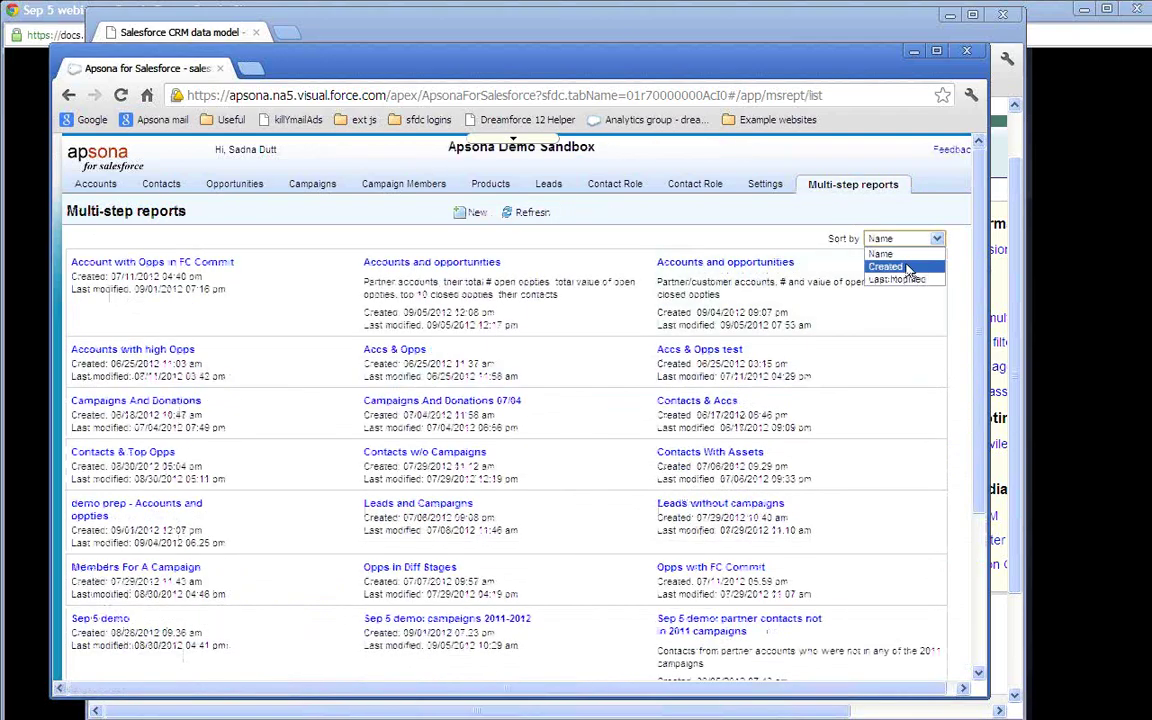
pyautogui.click(906, 268)
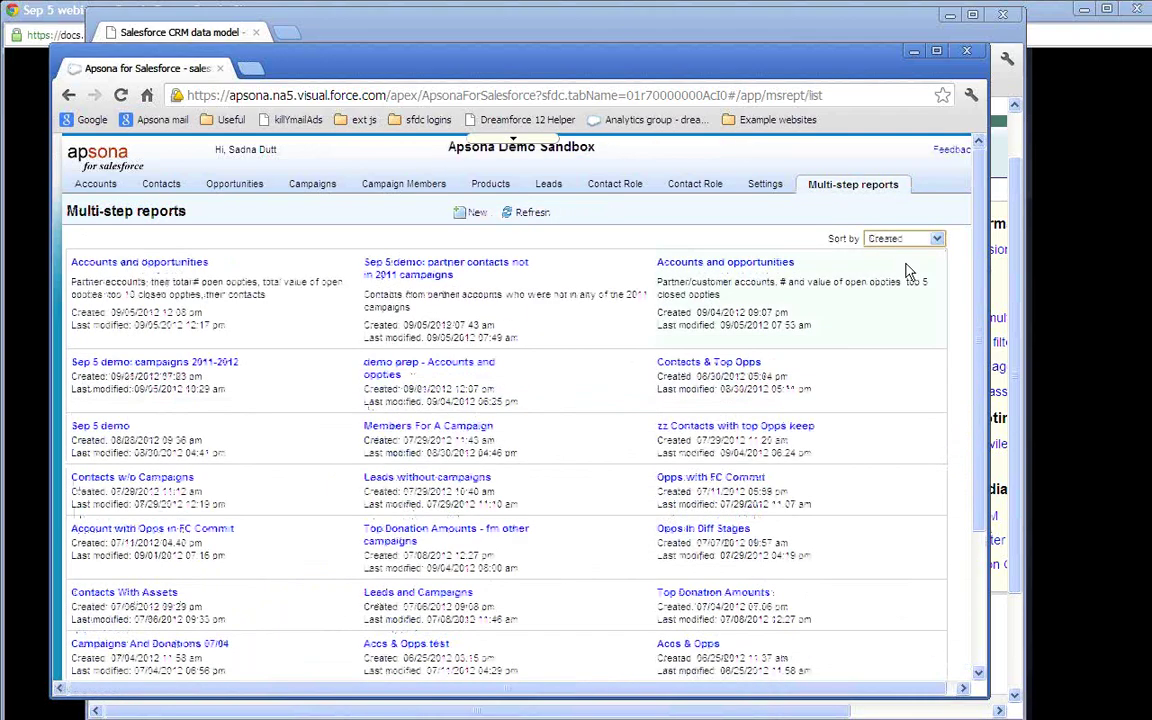
pyautogui.click(430, 274)
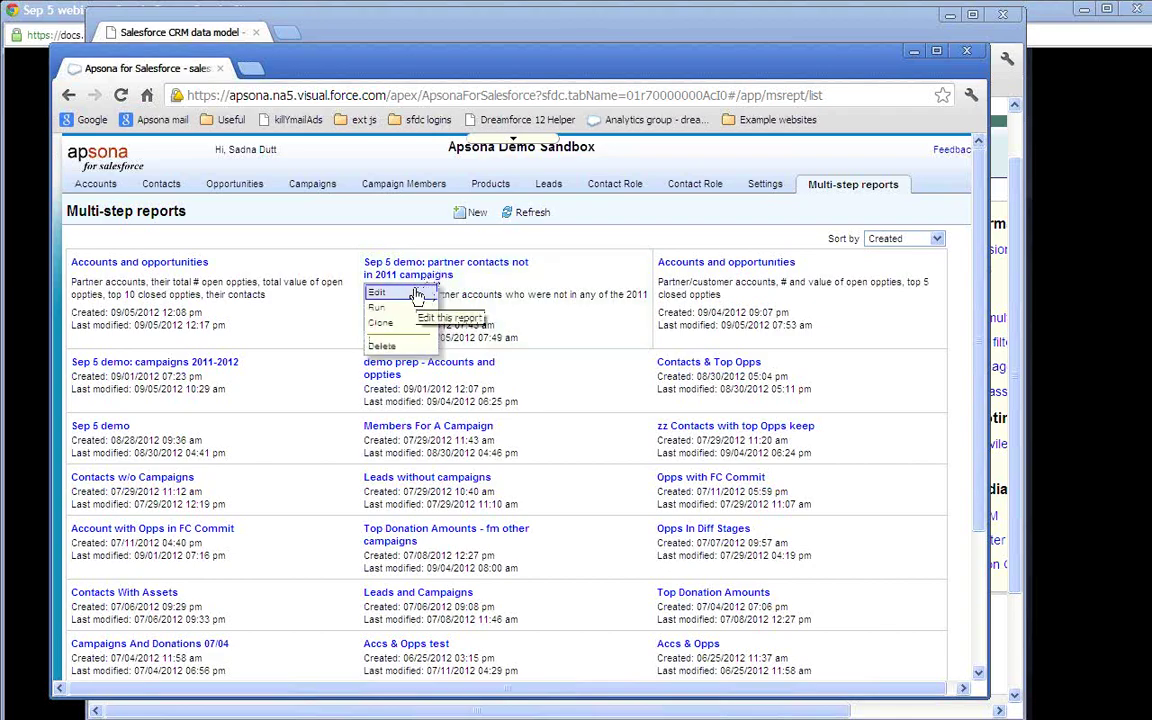
pyautogui.click(416, 294)
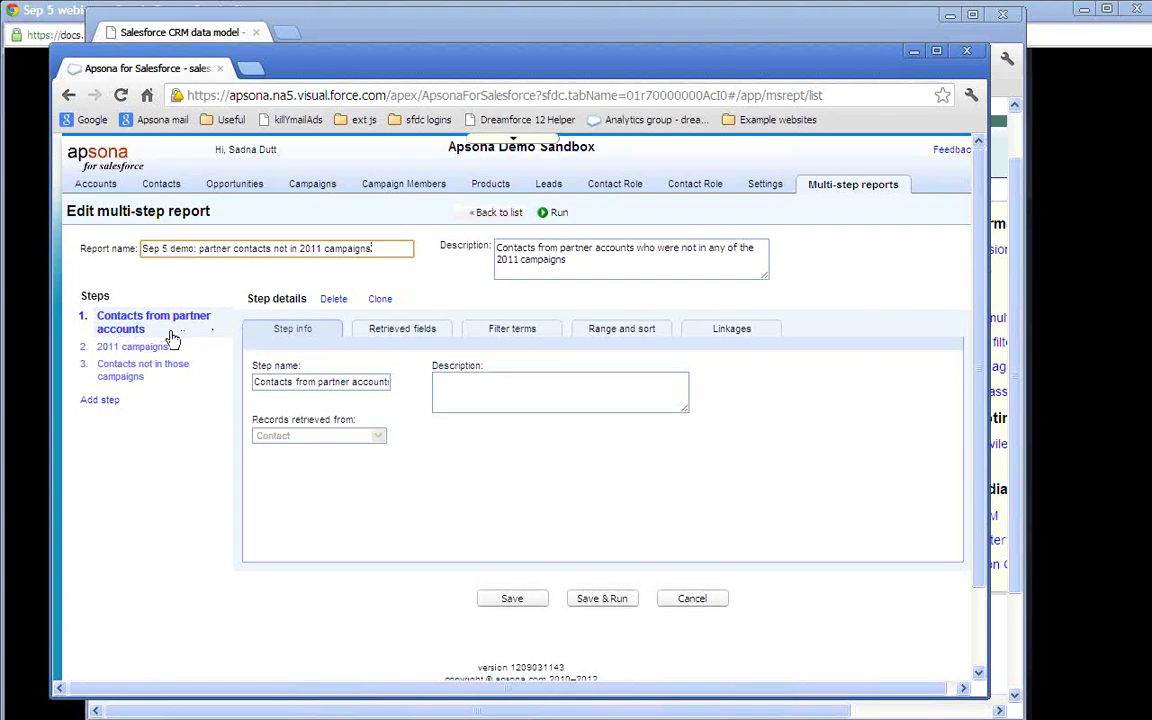
# Step: Review the report's description and the basic information of its 2011 campaigns and Contacts not in those campaigns steps
pyautogui.click(591, 245)
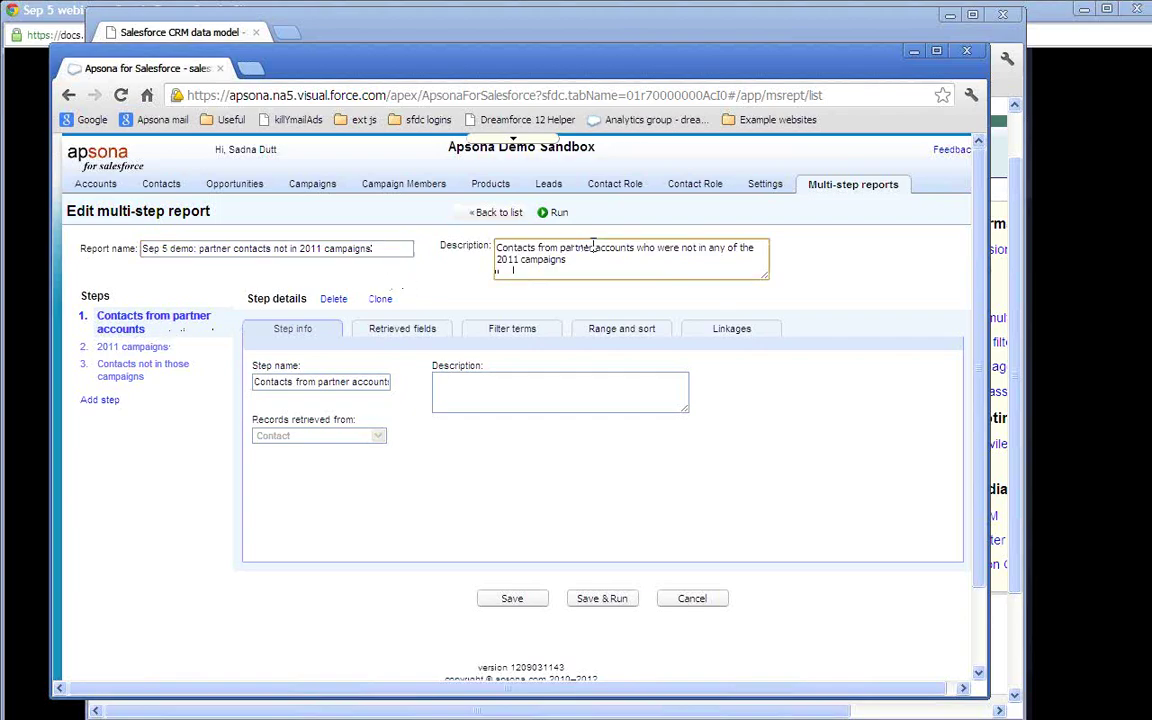
pyautogui.click(168, 349)
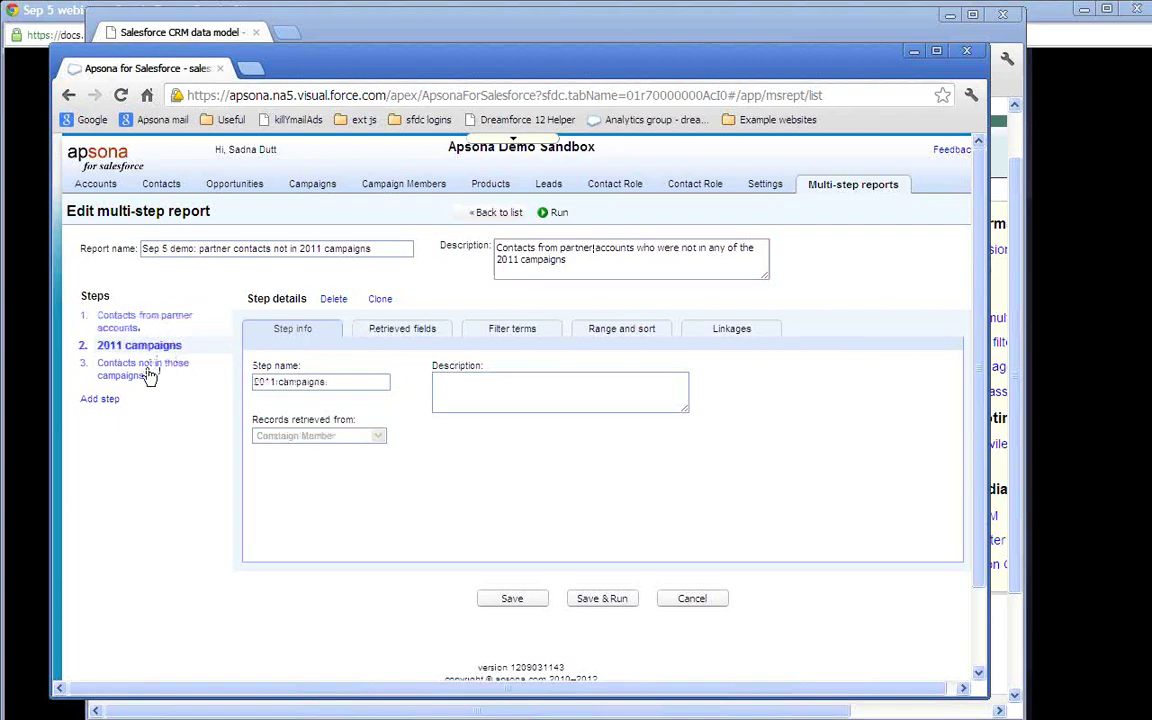
pyautogui.click(148, 374)
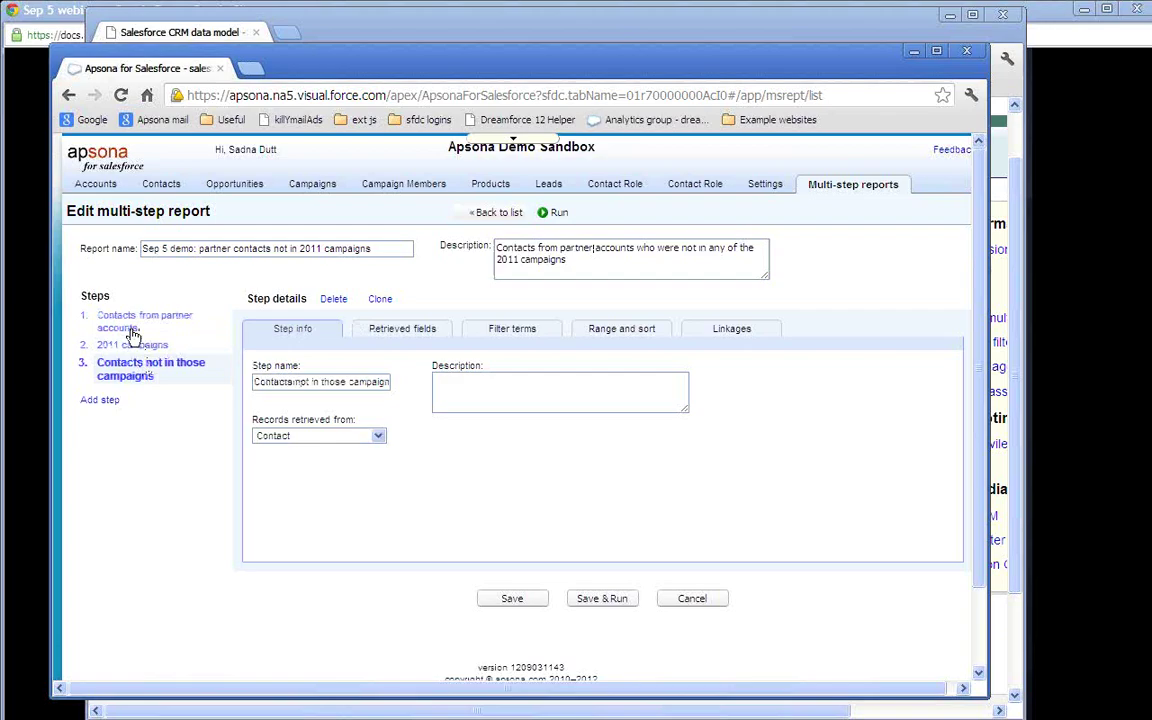
# Step: Examine the filter terms of the Contacts from partner accounts step, including the selected account types
pyautogui.click(132, 332)
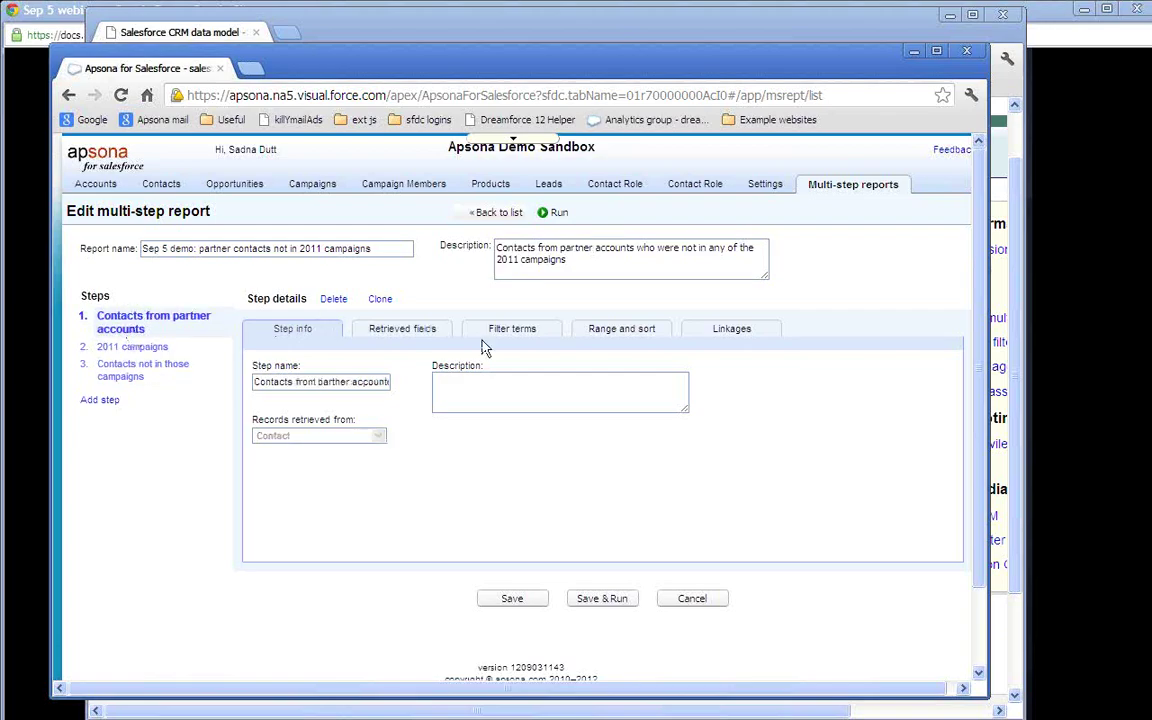
pyautogui.click(424, 333)
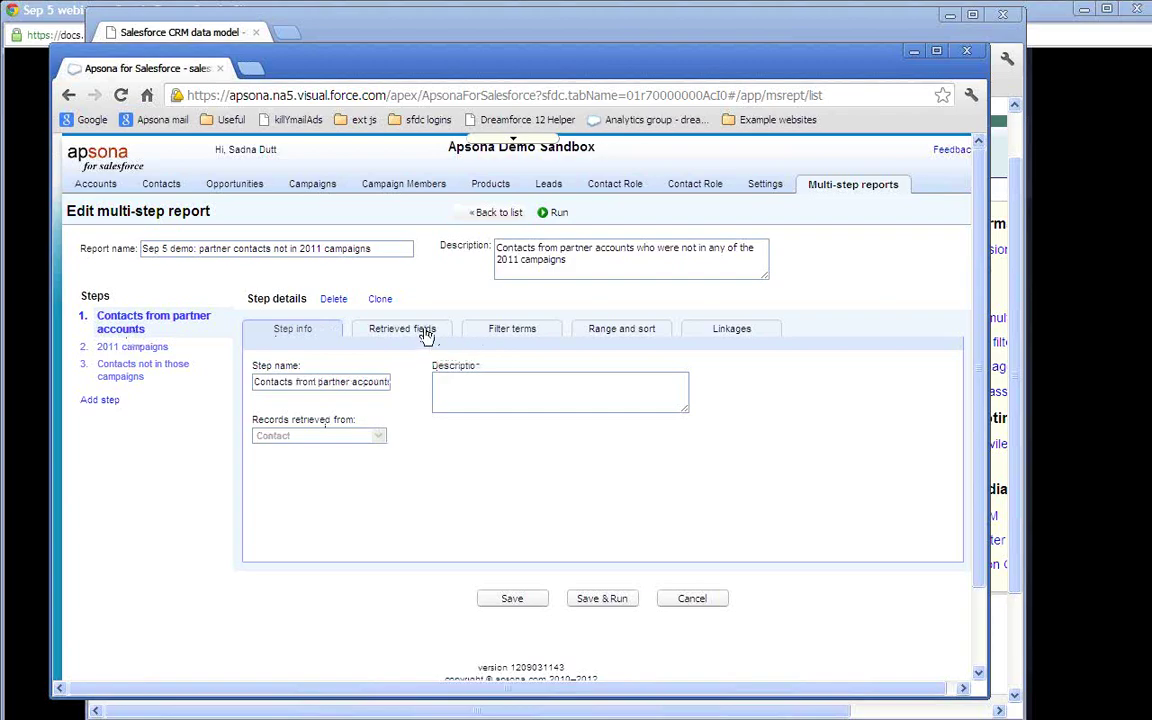
pyautogui.click(486, 332)
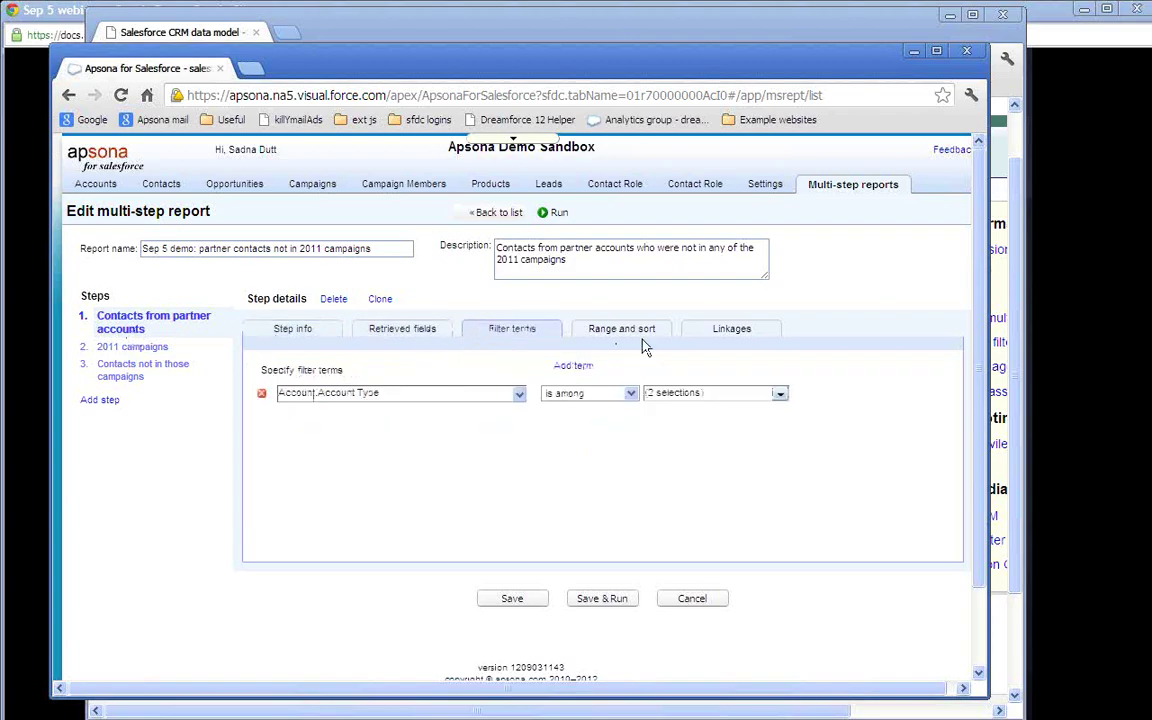
pyautogui.click(725, 393)
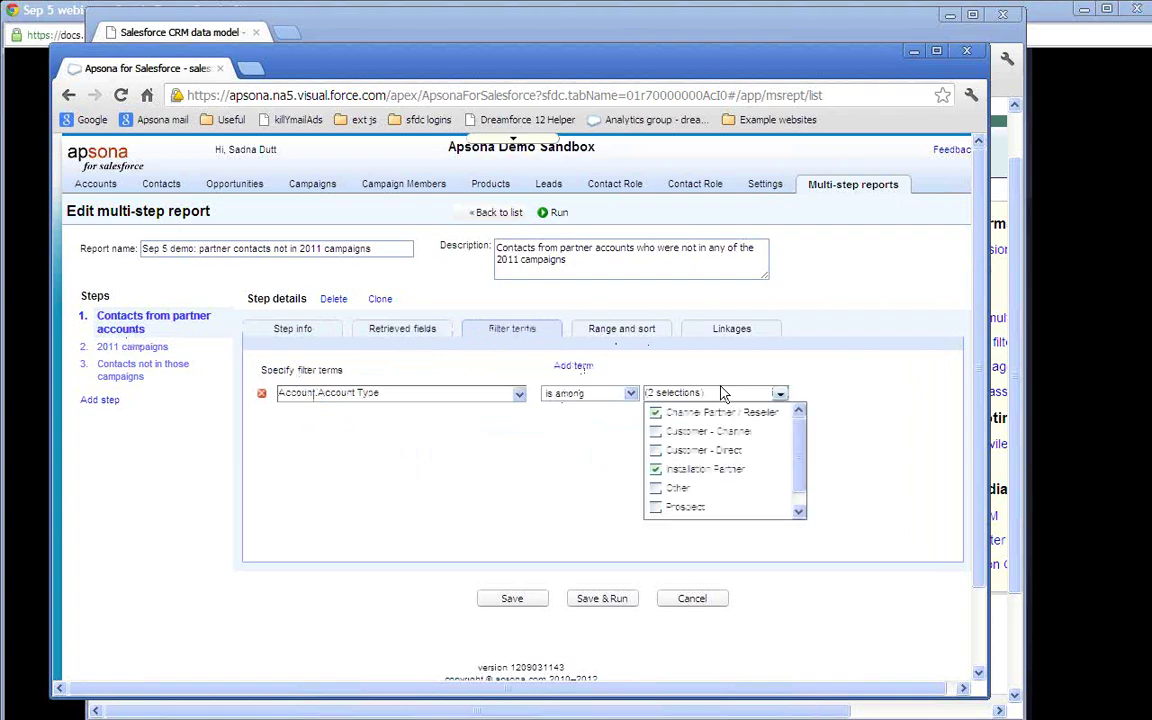
pyautogui.click(838, 374)
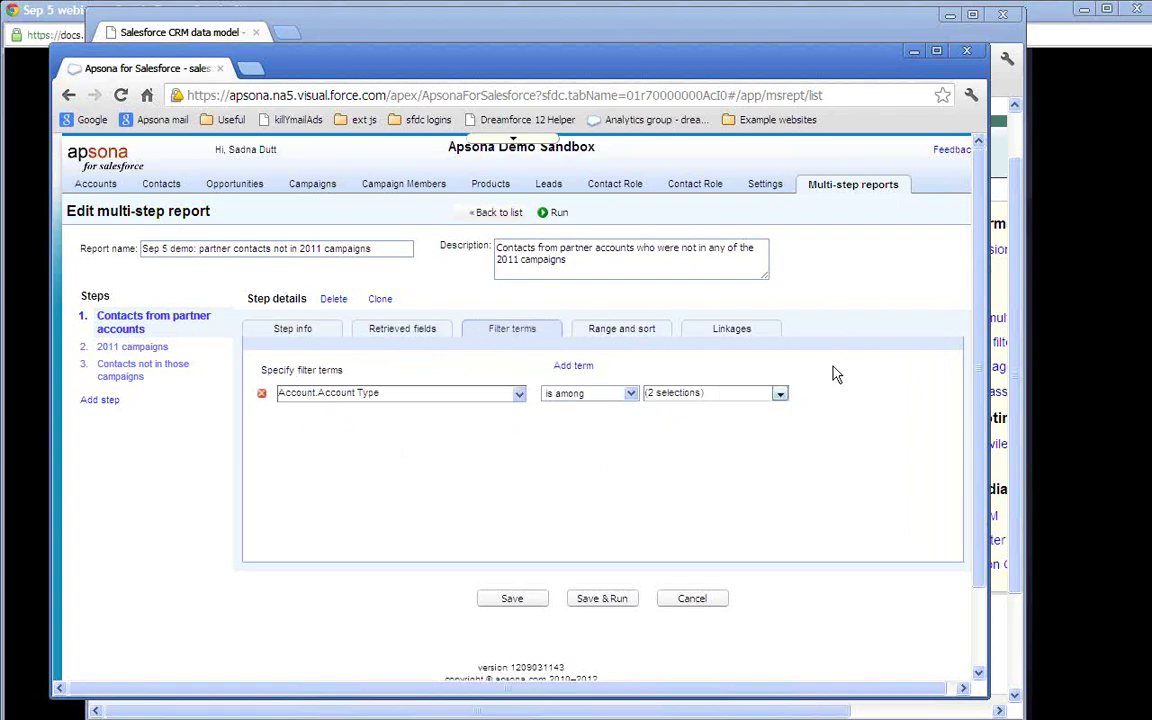
# Step: Examine the retrieved fields, campaign filter and linkages of the 2011 campaigns step
pyautogui.click(160, 352)
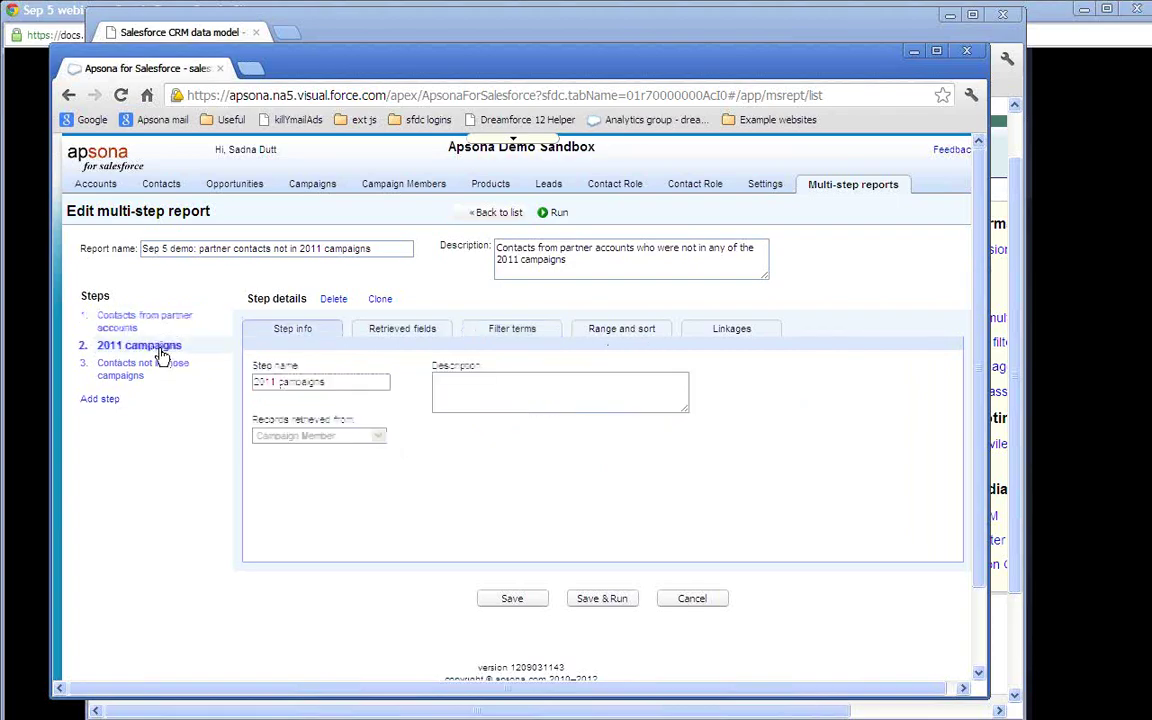
pyautogui.click(421, 334)
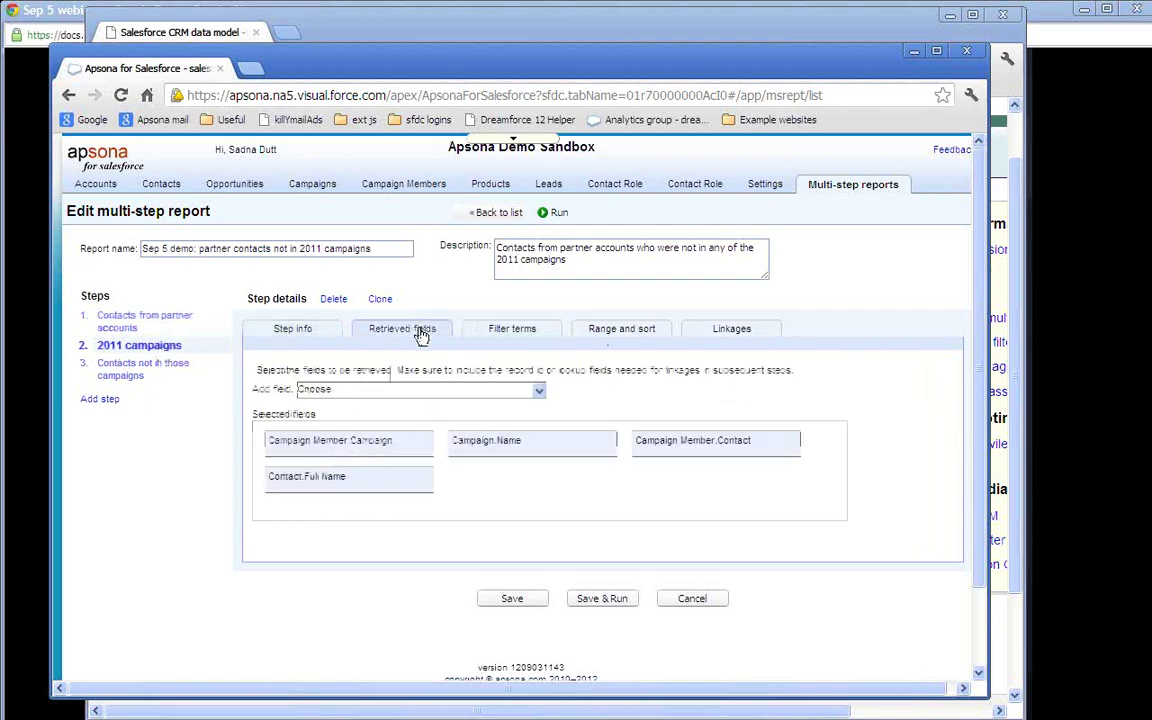
pyautogui.click(520, 330)
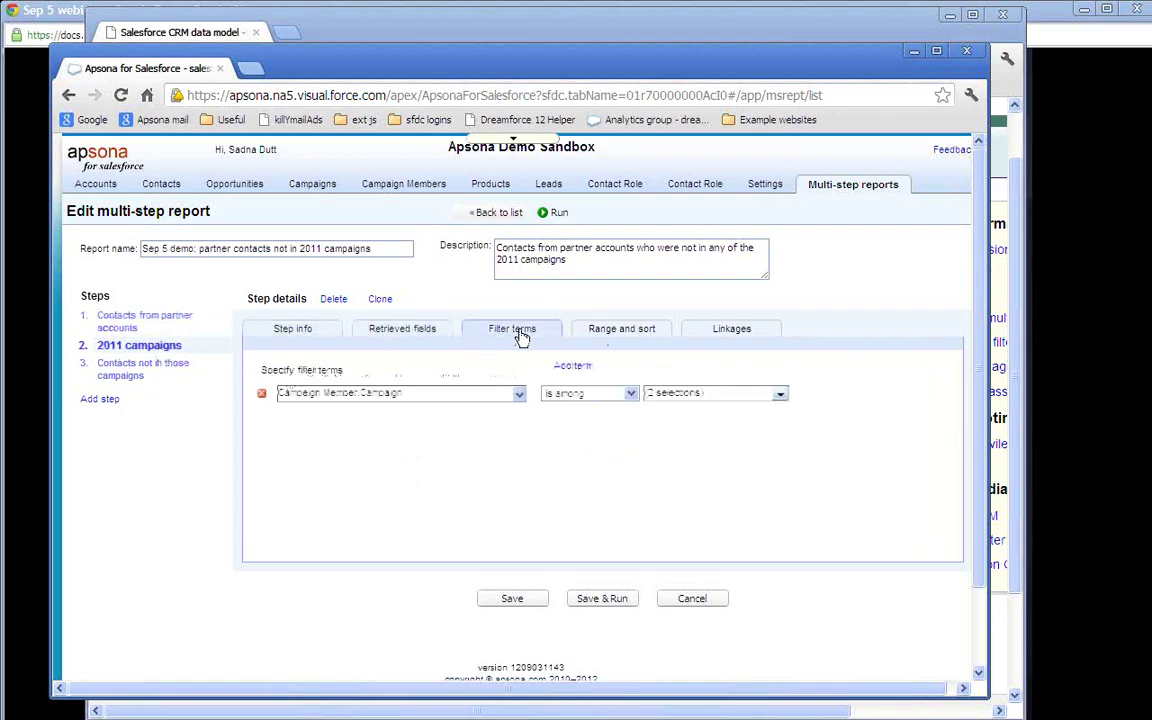
pyautogui.click(743, 400)
pyautogui.click(541, 453)
pyautogui.click(737, 338)
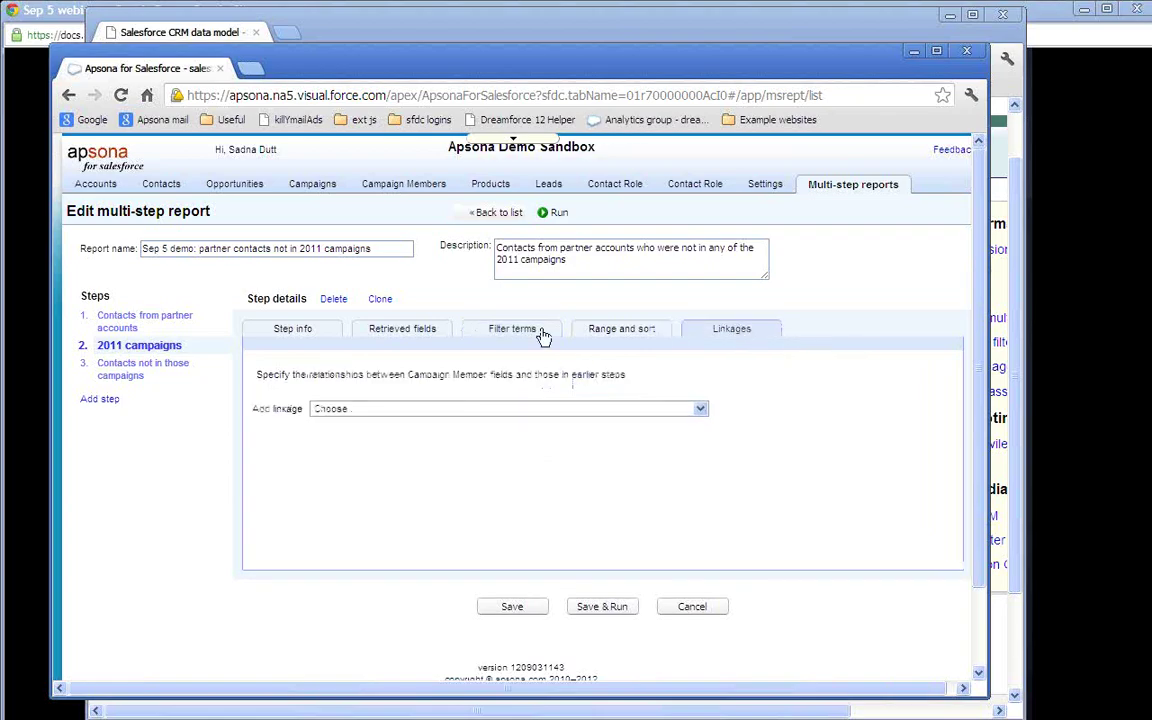
# Step: Compare the first two steps, and examine the retrieved fields, filter terms and linkages of the Contacts not in those campaigns step
pyautogui.click(142, 322)
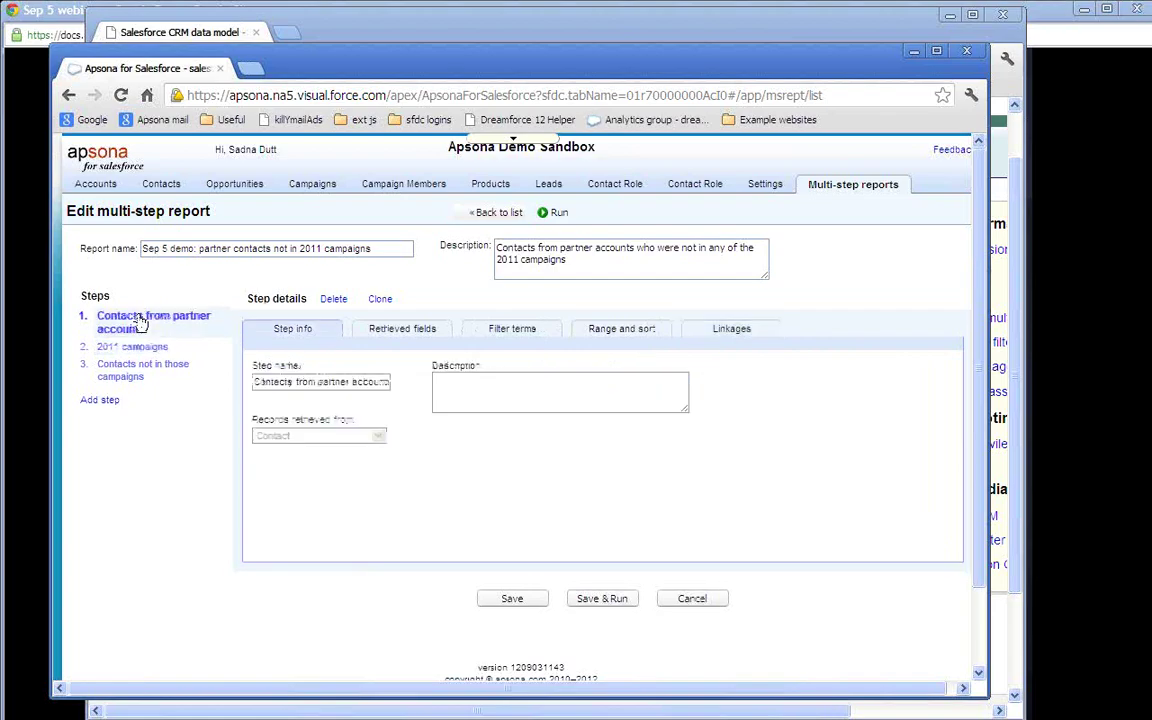
pyautogui.click(155, 347)
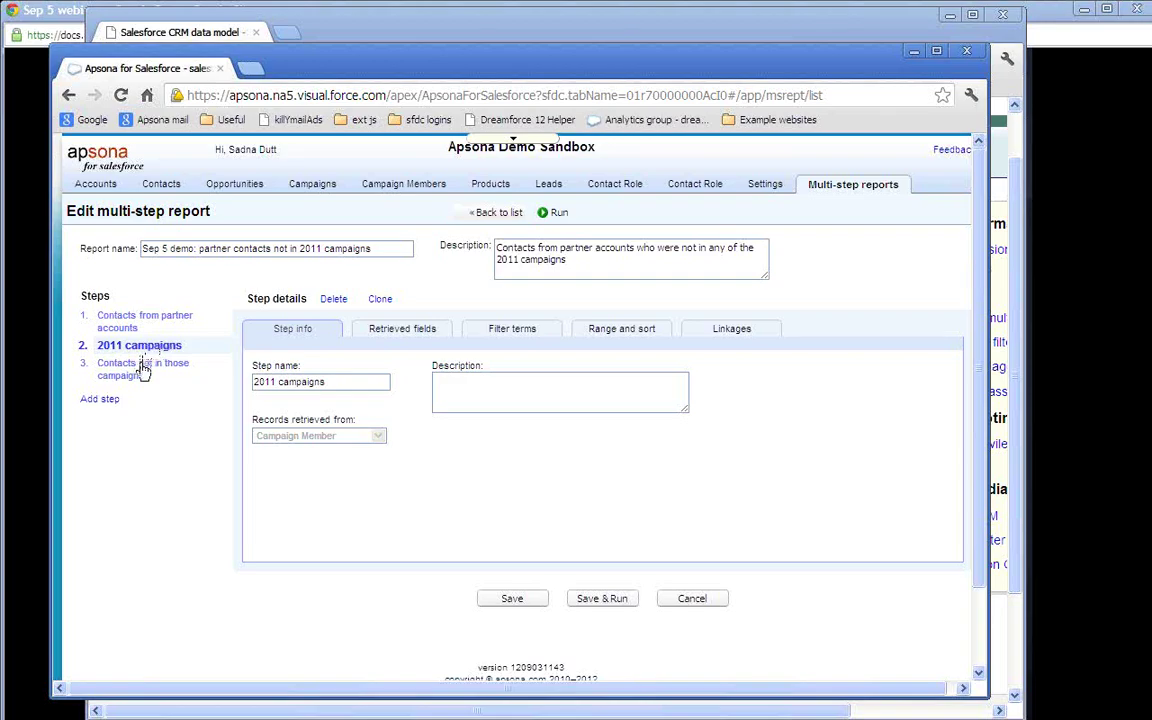
pyautogui.click(143, 369)
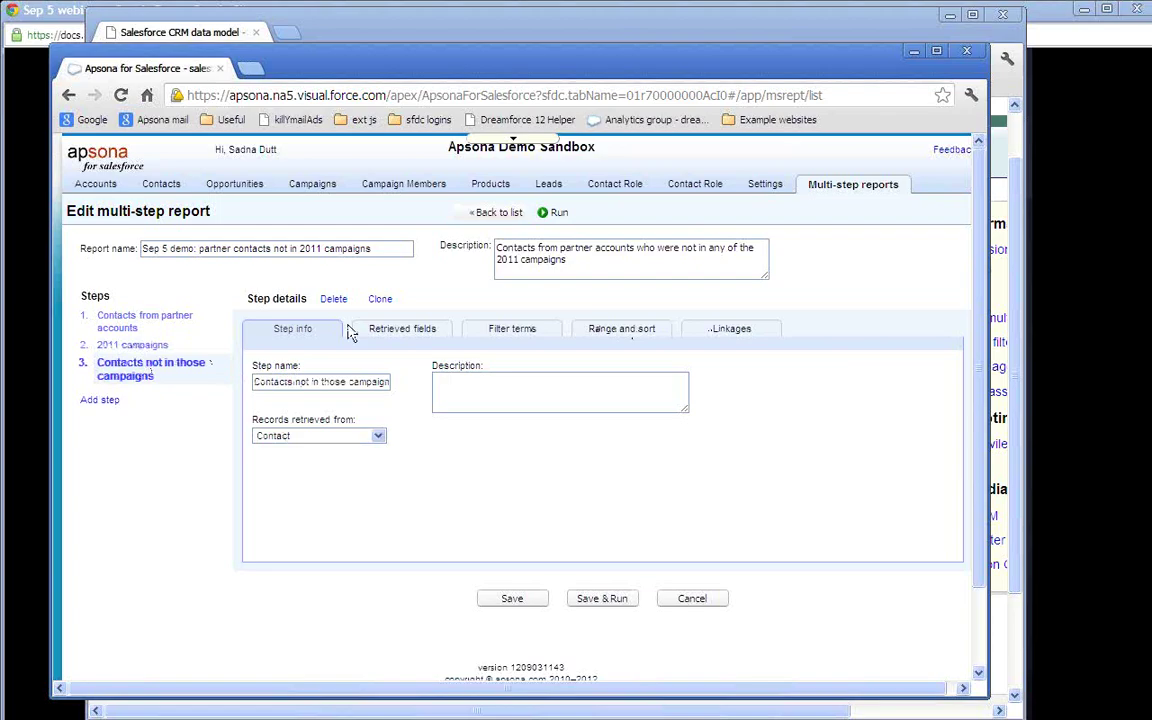
pyautogui.click(405, 334)
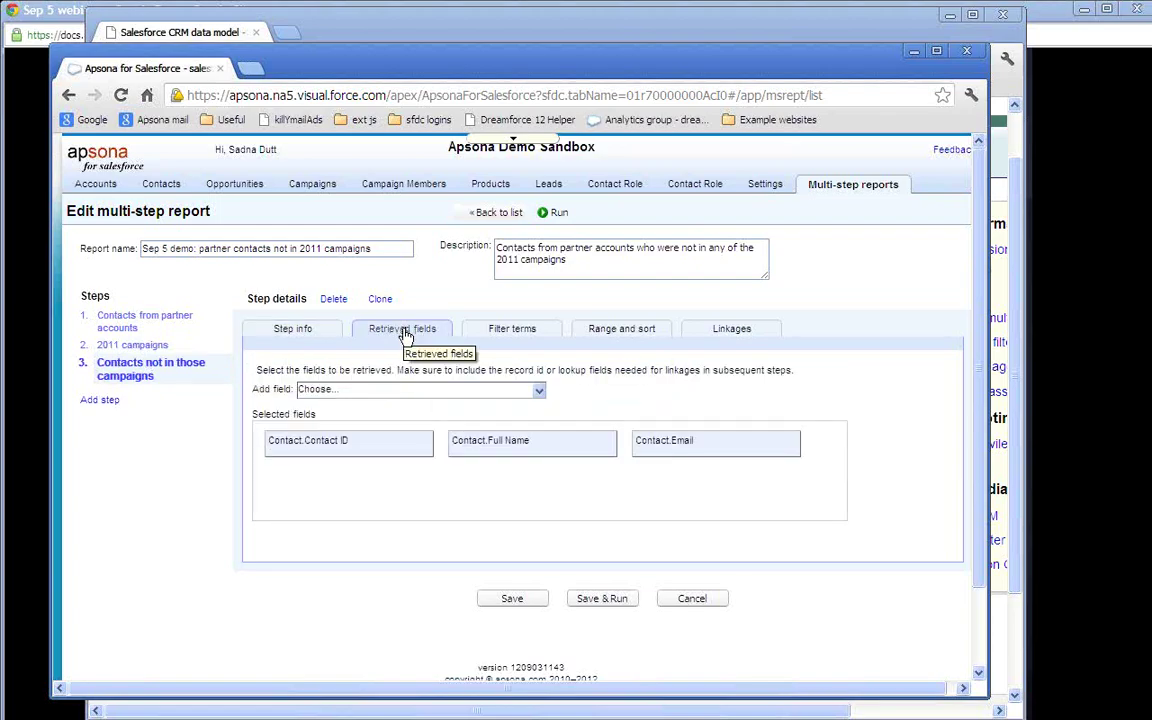
pyautogui.click(540, 333)
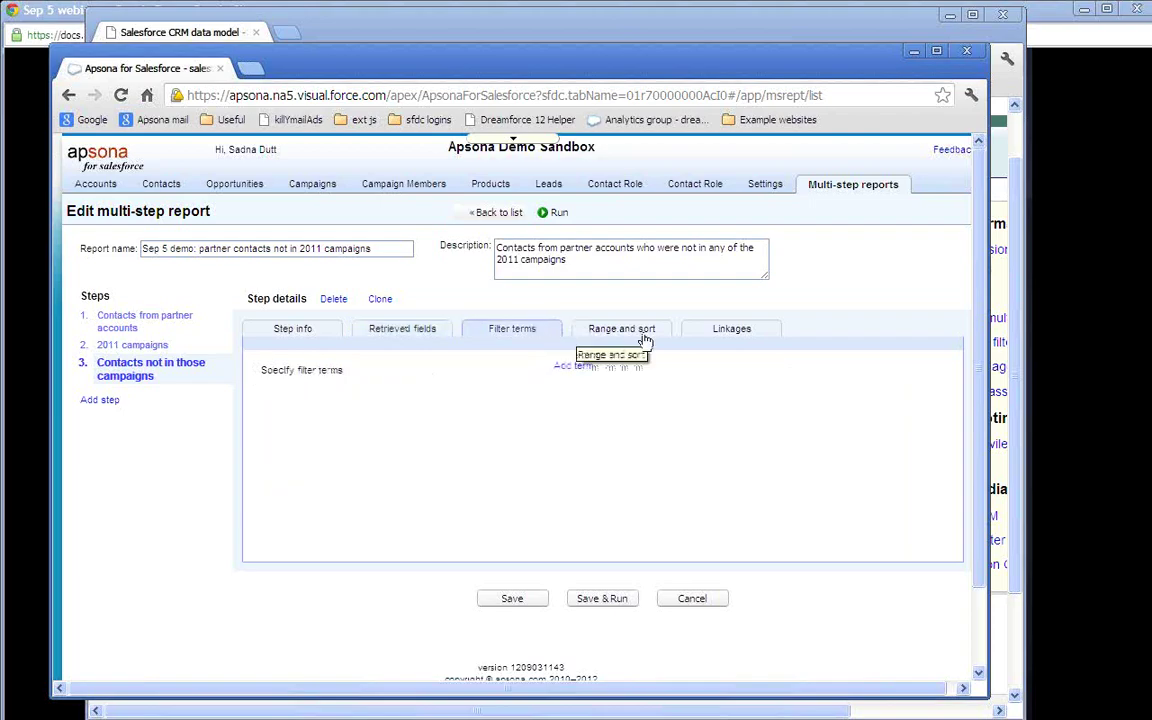
pyautogui.click(731, 333)
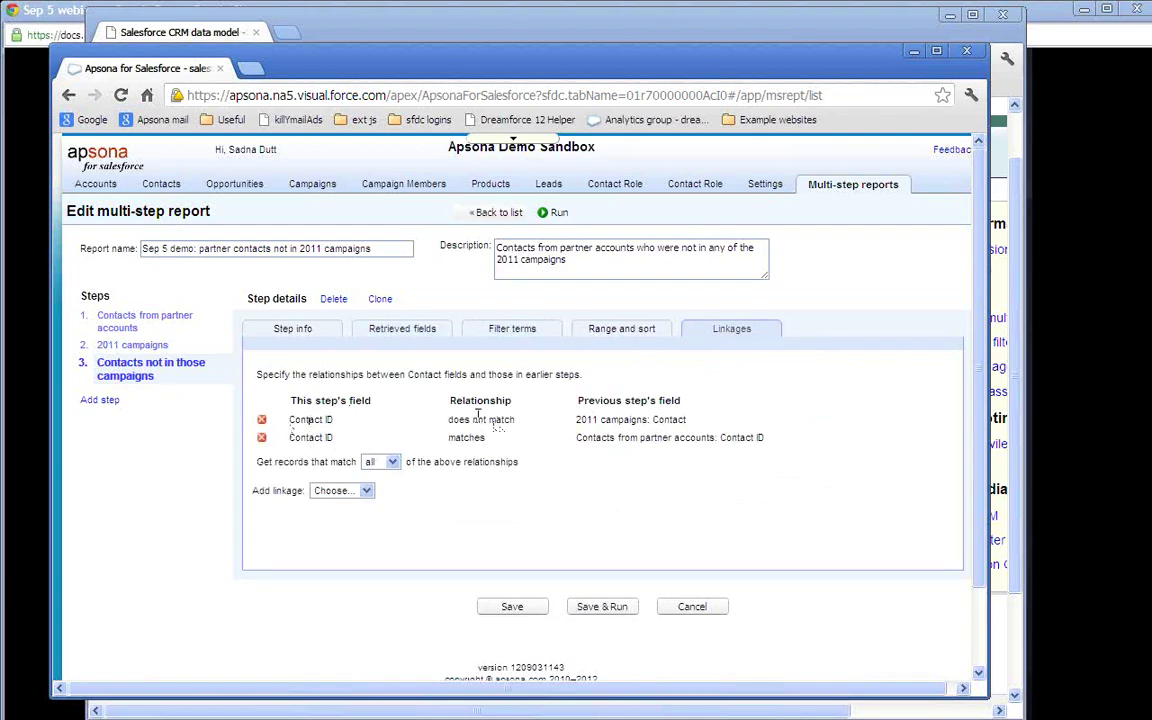
pyautogui.moveTo(471, 420); pyautogui.dragTo(515, 420)
pyautogui.moveTo(460, 437); pyautogui.dragTo(510, 450)
pyautogui.click(510, 450)
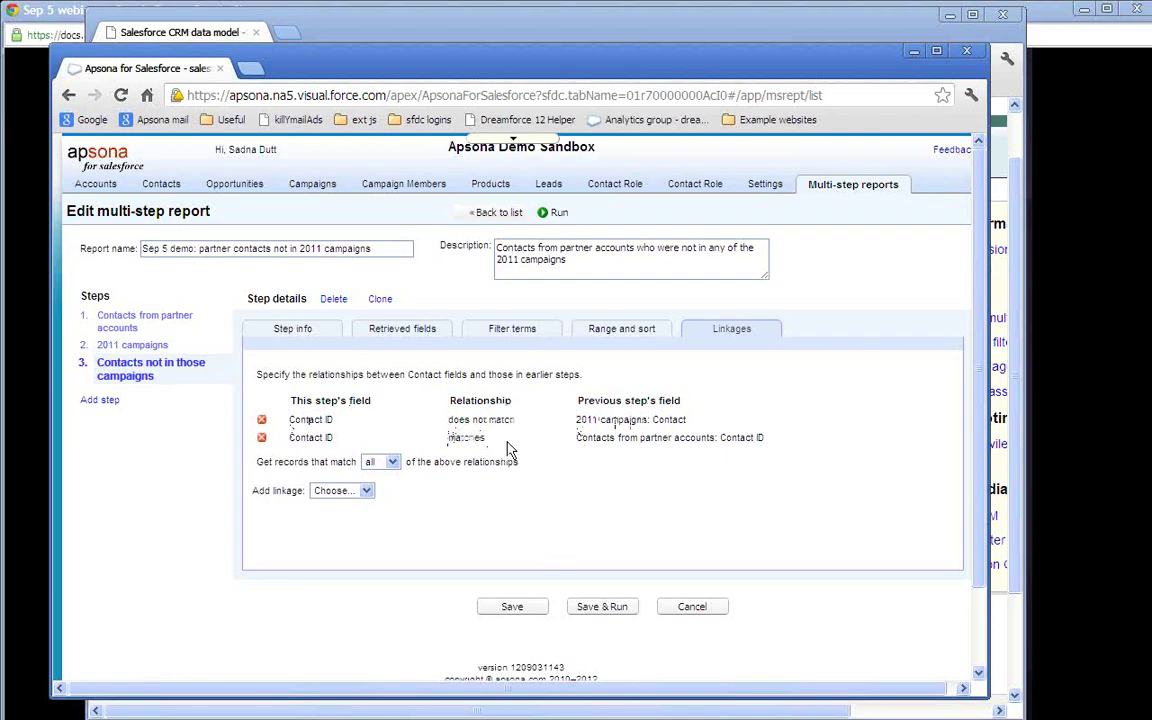
# Step: Run the partner contacts not in 2011 campaigns report and review the records returned by each of its three steps
pyautogui.click(591, 272)
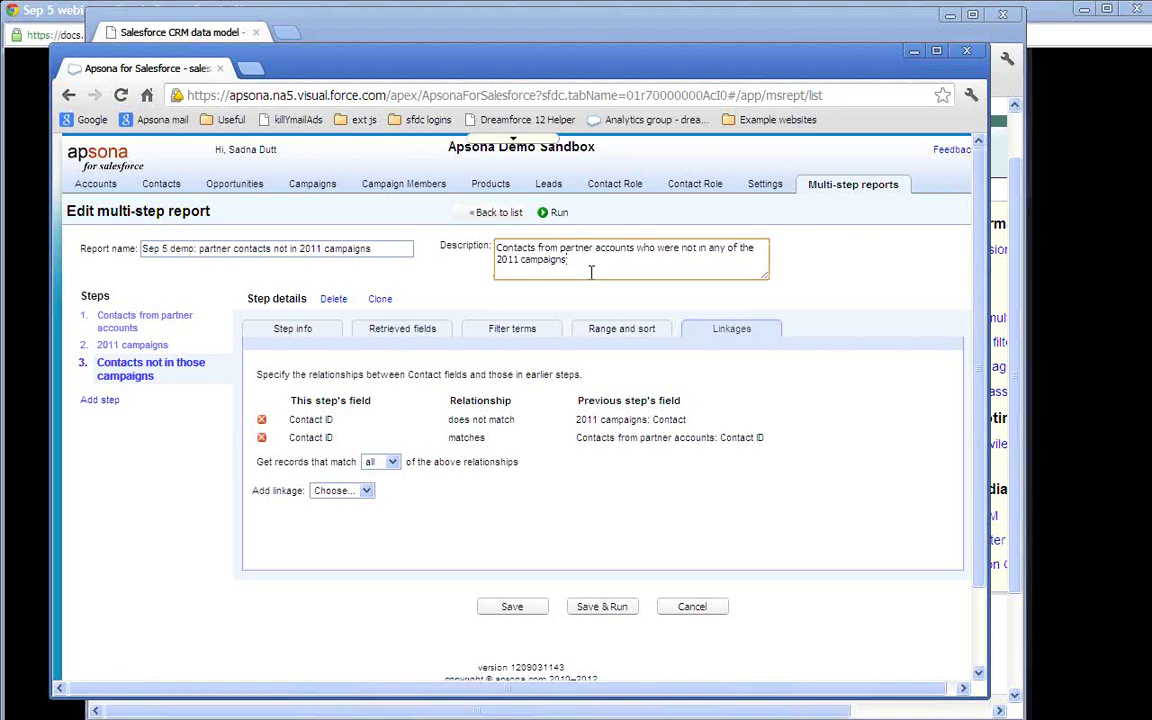
pyautogui.click(555, 213)
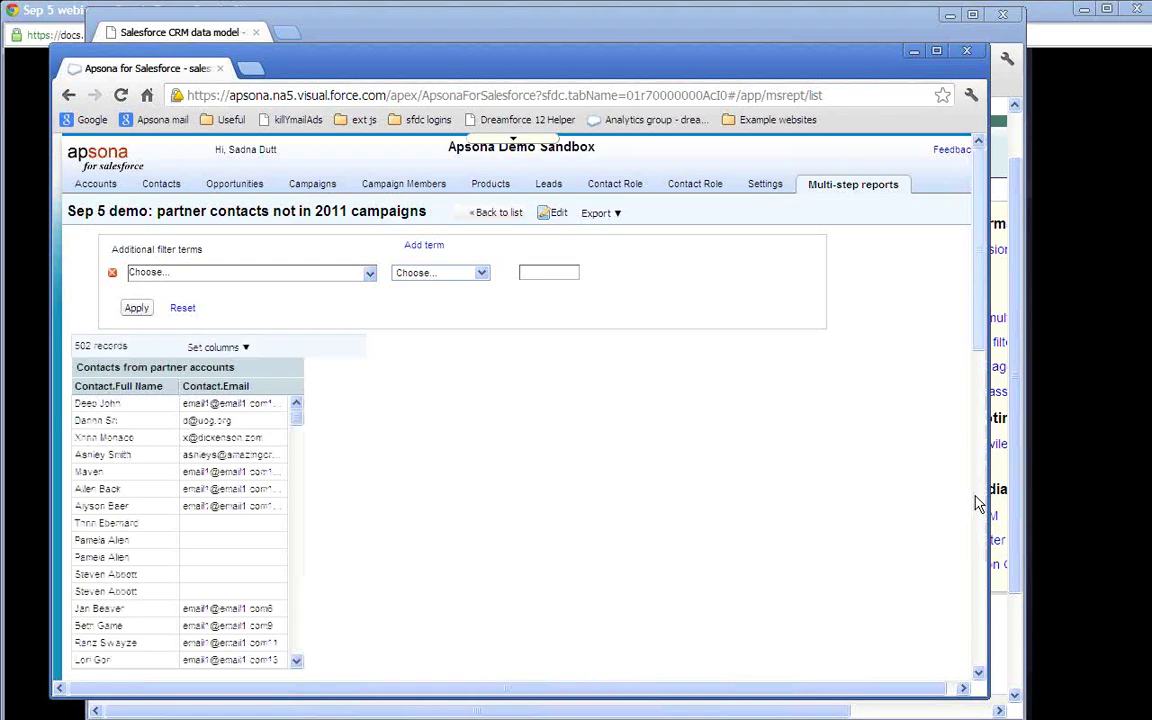
pyautogui.click(978, 505)
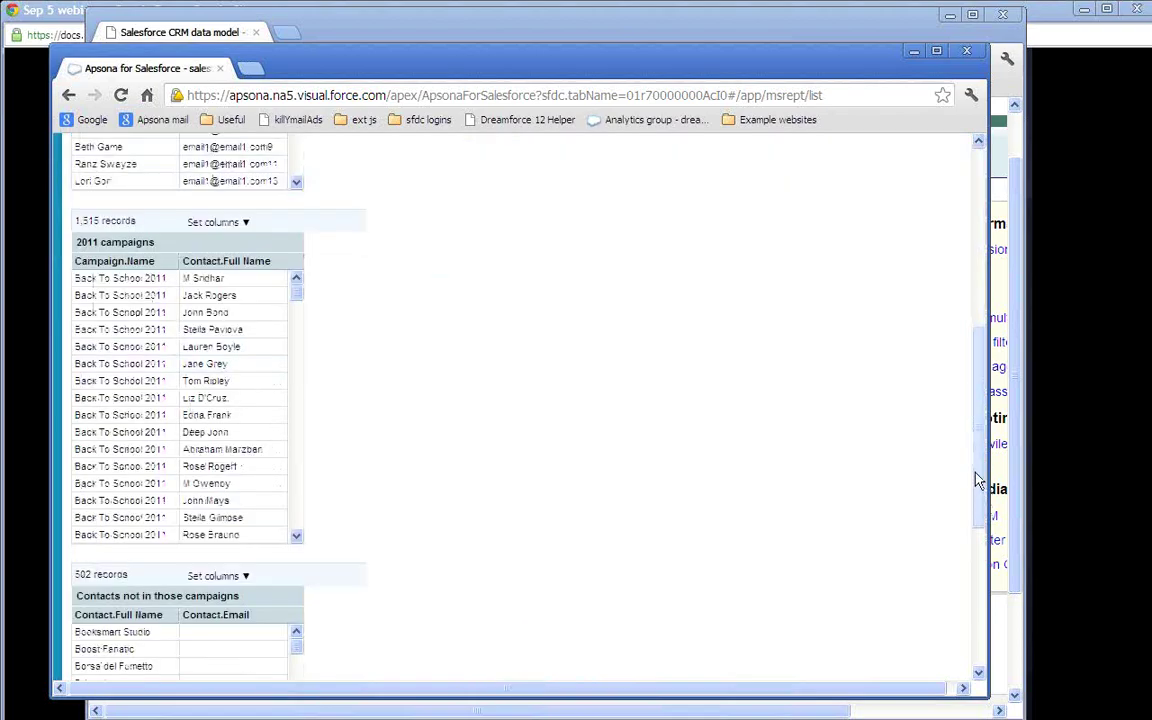
pyautogui.moveTo(980, 424); pyautogui.dragTo(985, 309)
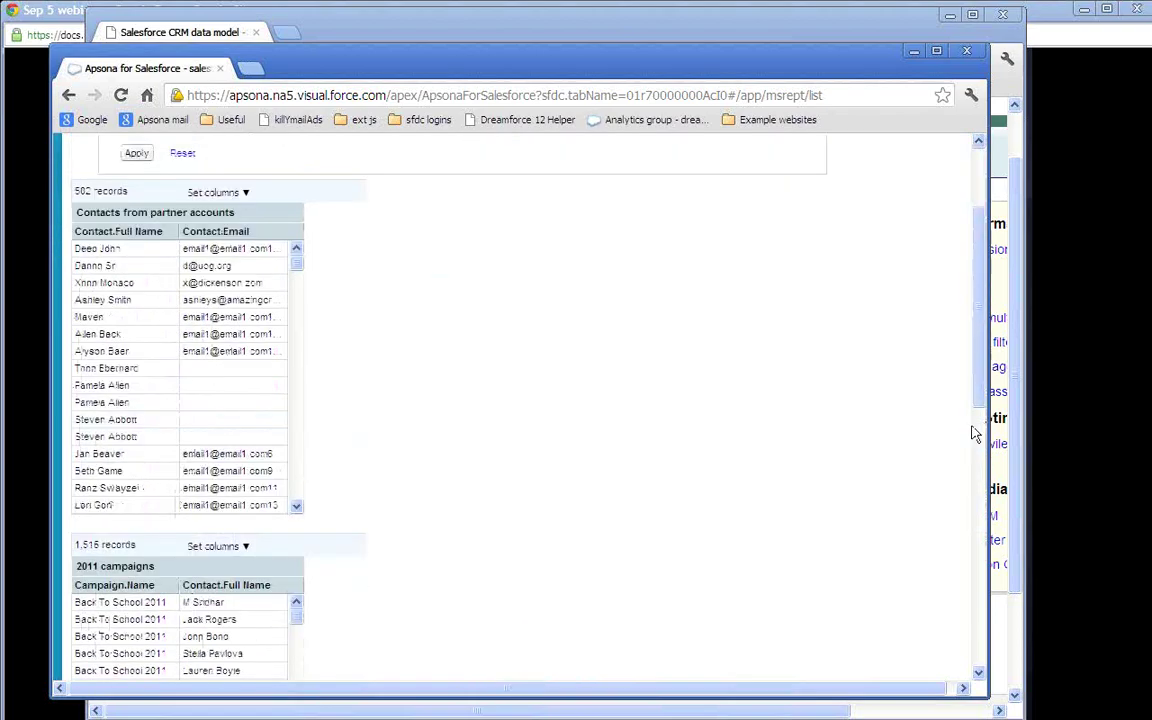
pyautogui.click(979, 492)
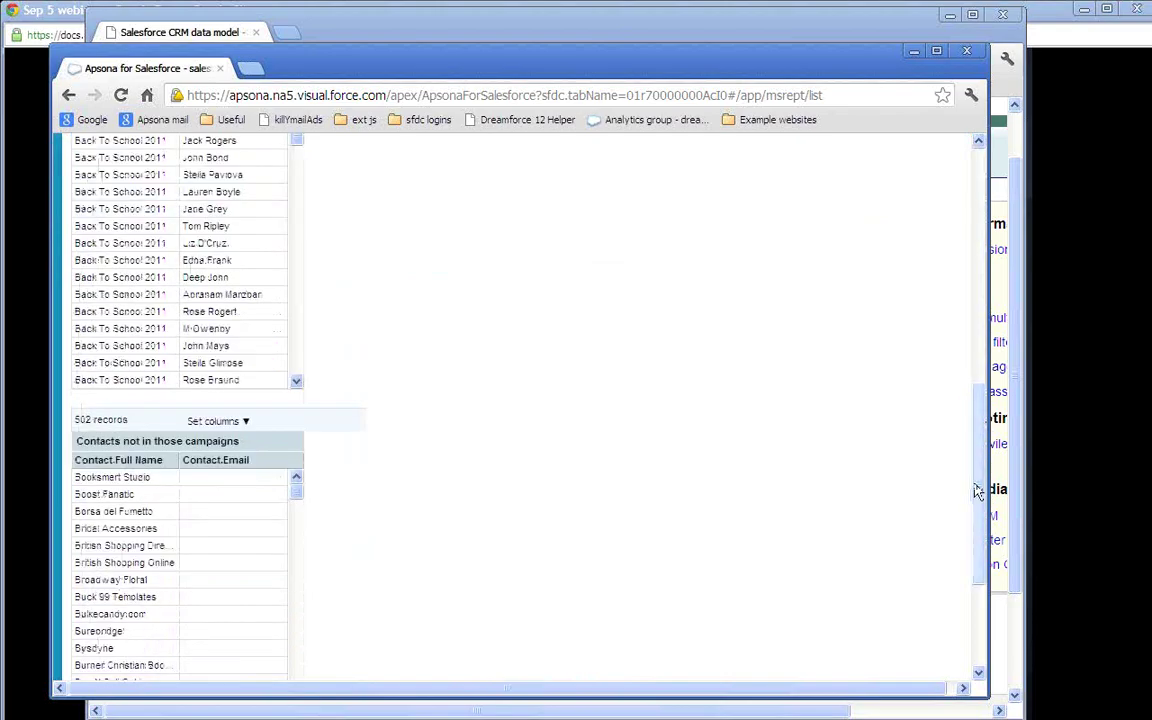
pyautogui.moveTo(978, 481); pyautogui.dragTo(978, 566)
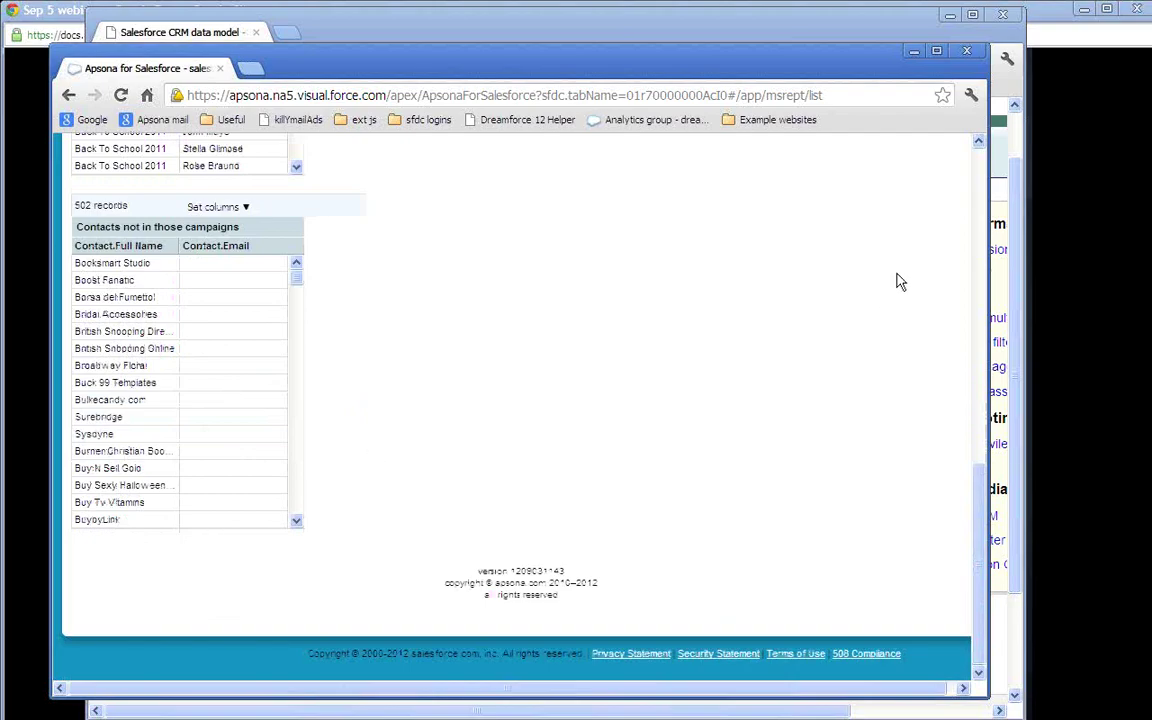
pyautogui.scroll(8, 981, 179)
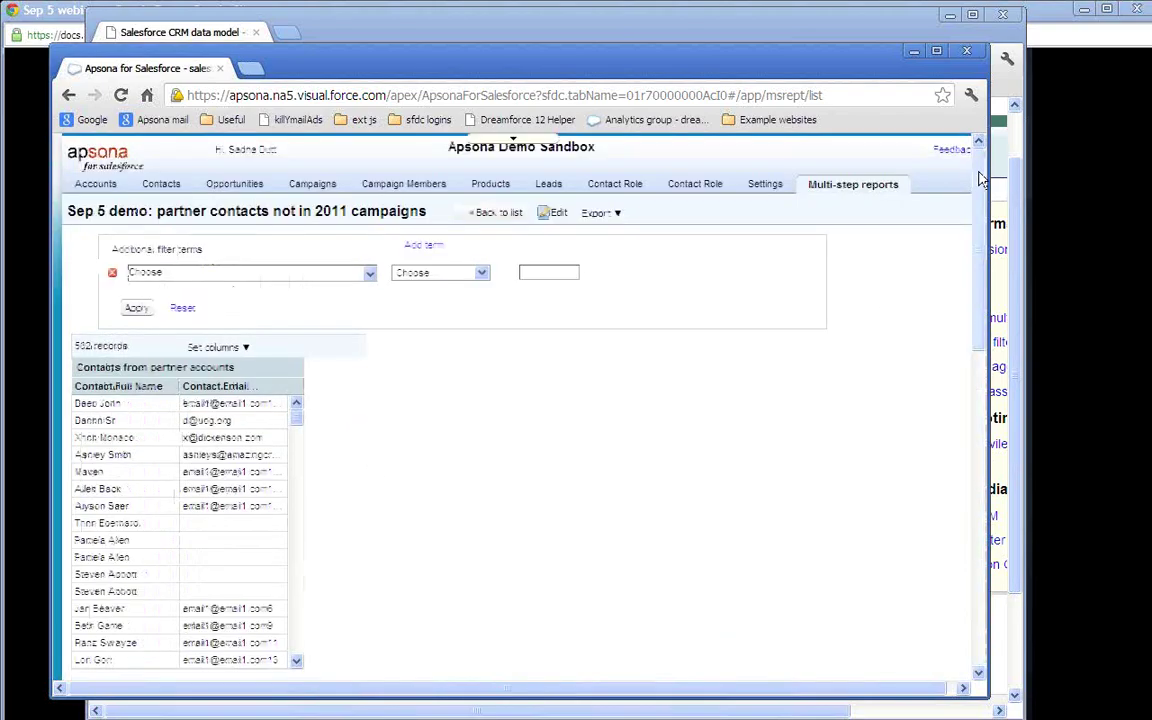